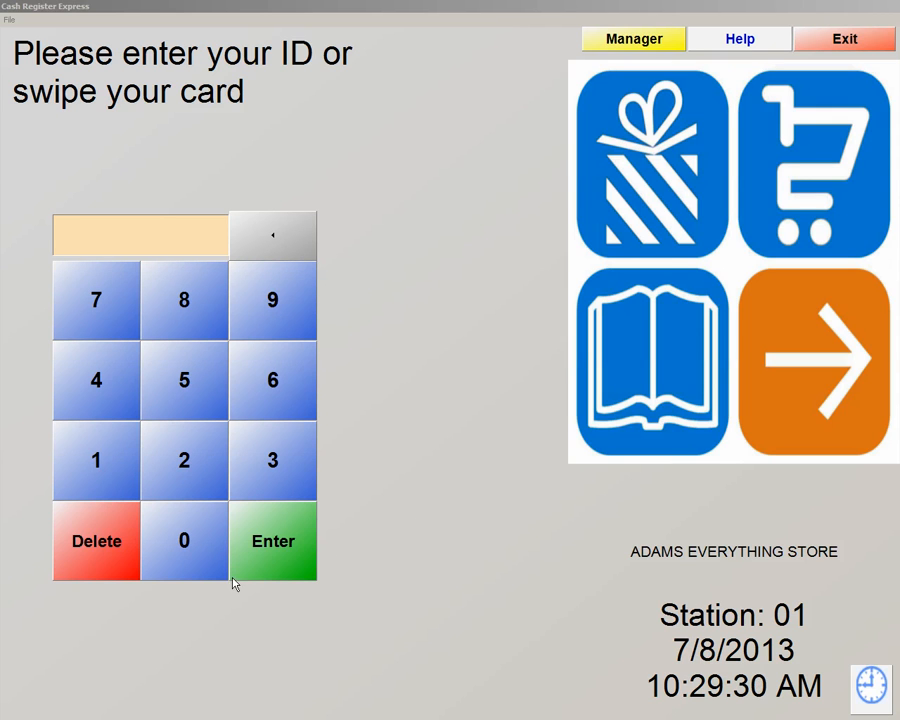
Log in by entering the cashier ID and password on the on-screen keypads
click(205, 557)
click(128, 483)
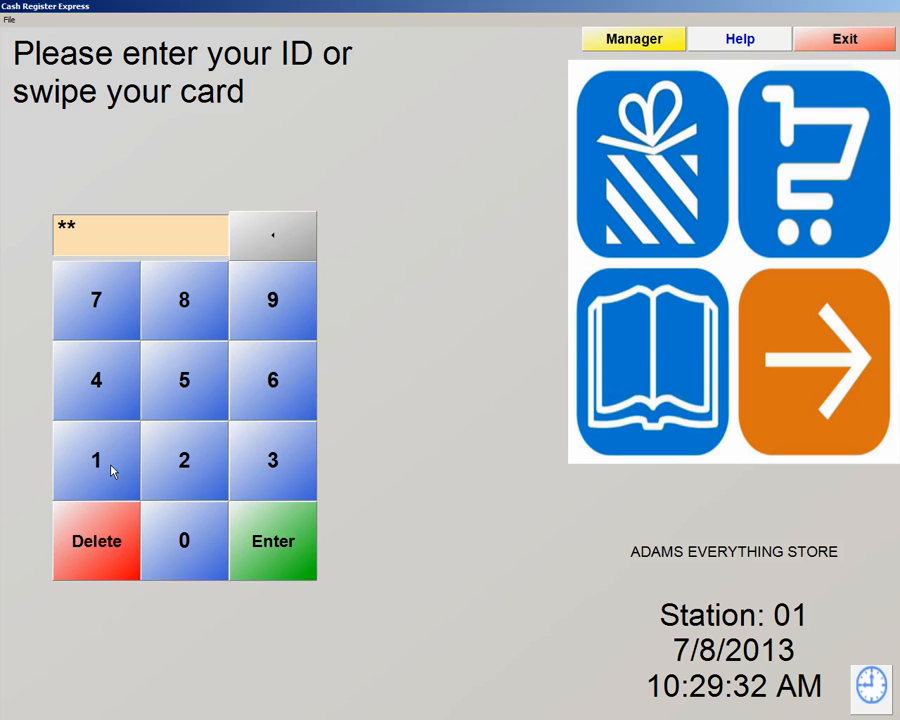
click(264, 540)
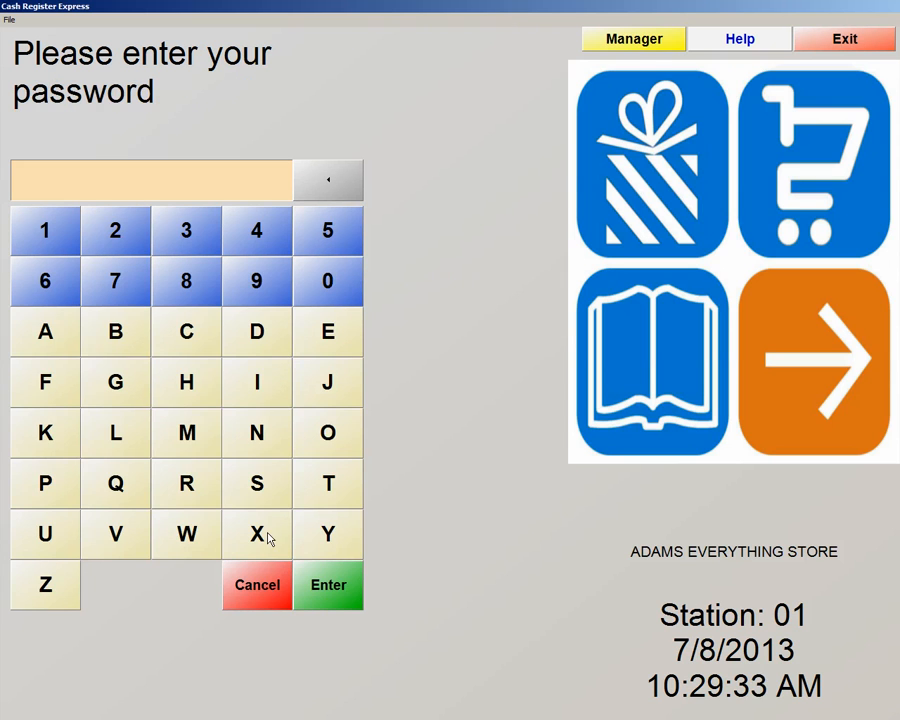
click(49, 336)
click(245, 334)
click(199, 432)
click(253, 382)
click(256, 426)
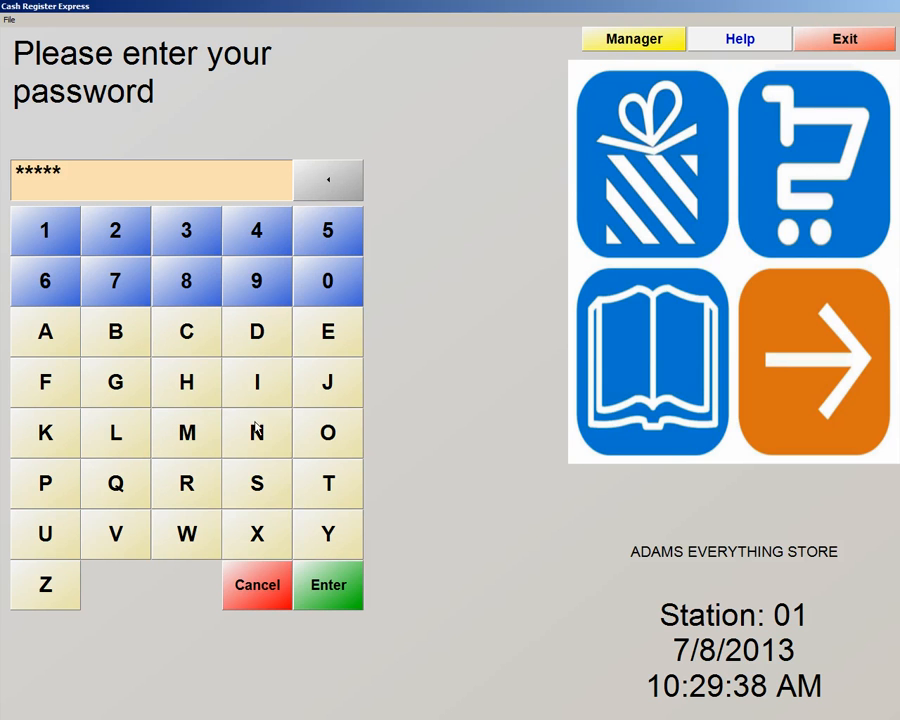
click(323, 597)
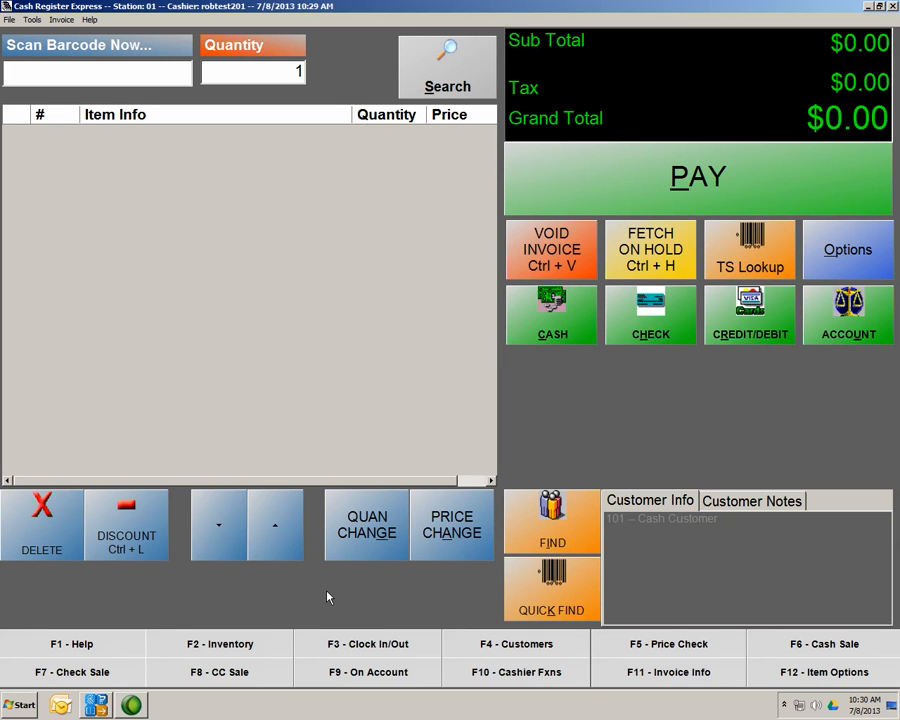
text(041196404821)
key(Return)
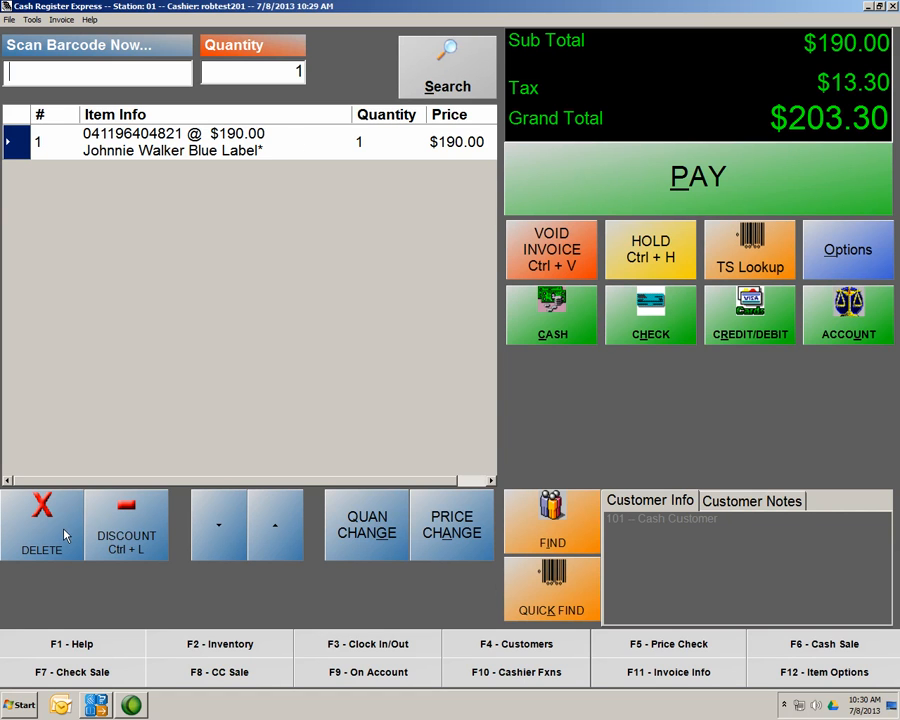
click(350, 533)
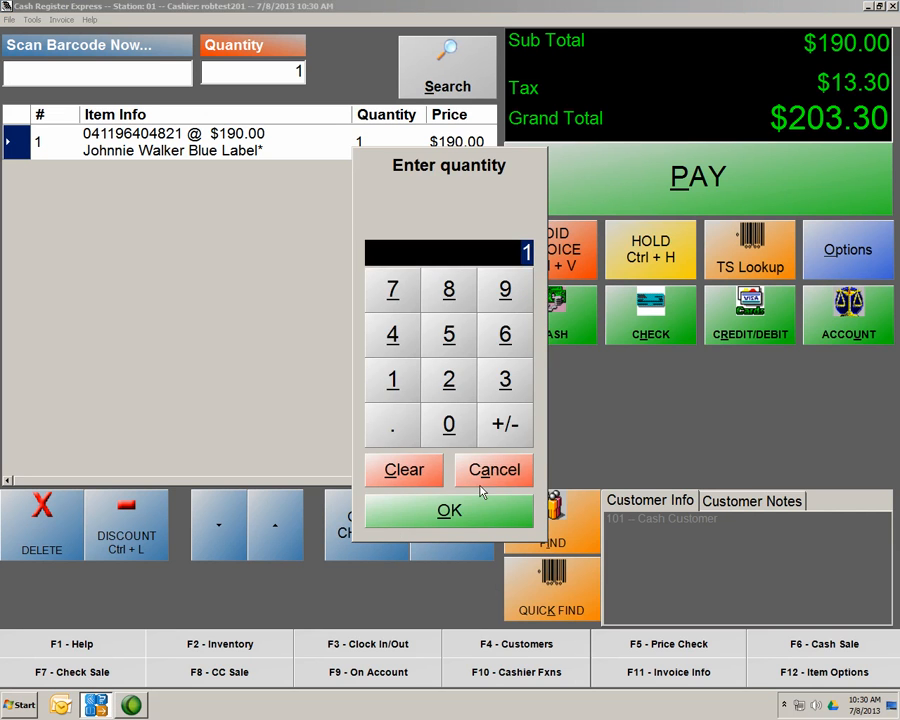
click(478, 533)
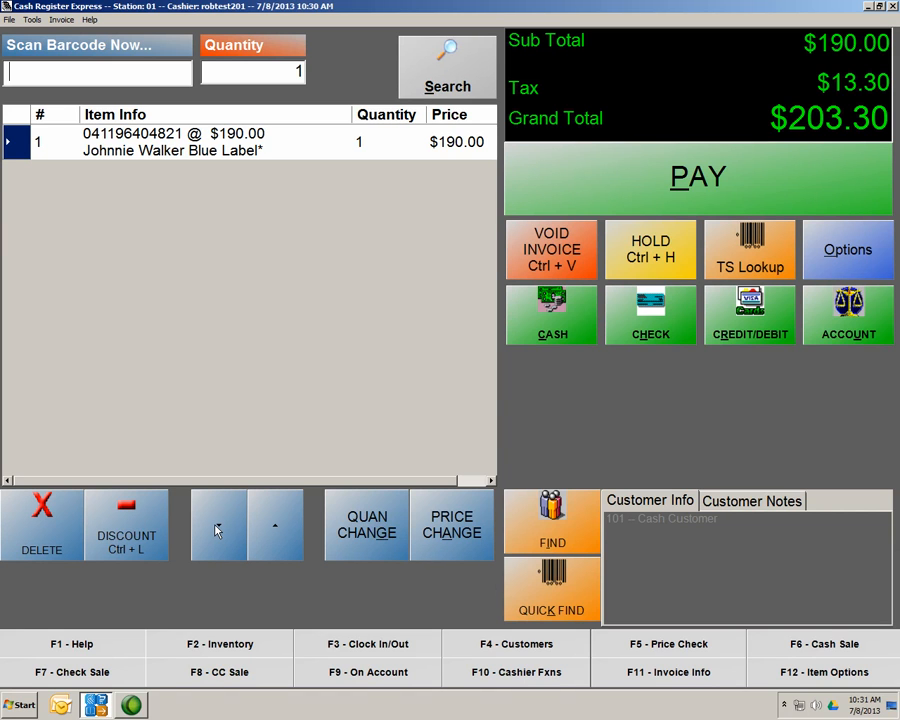
text(041196404821)
key(Return)
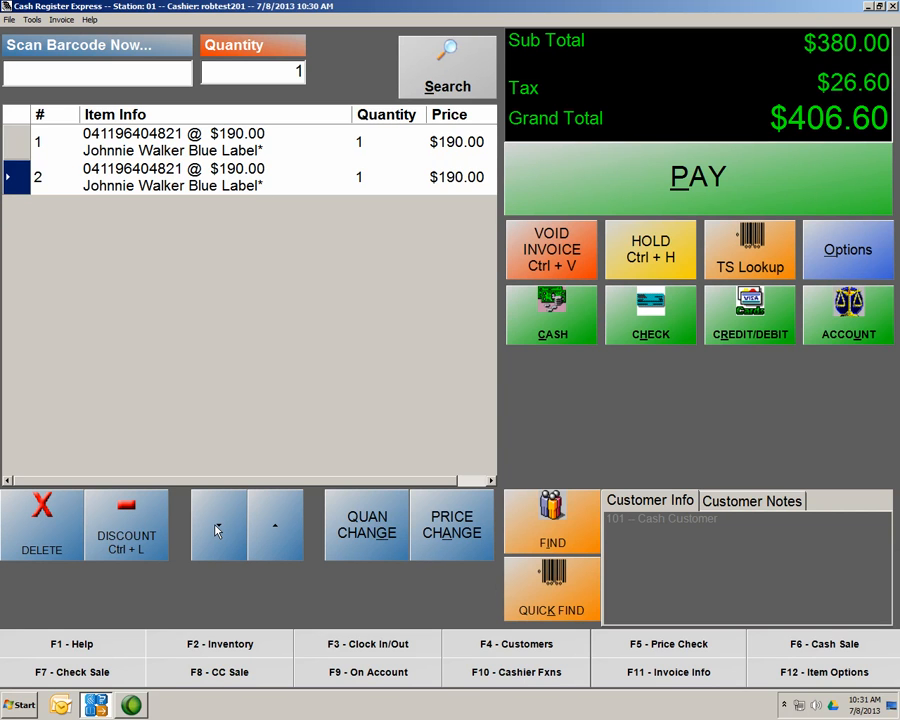
text(041196404821)
key(Return)
text(041196404821)
key(Return)
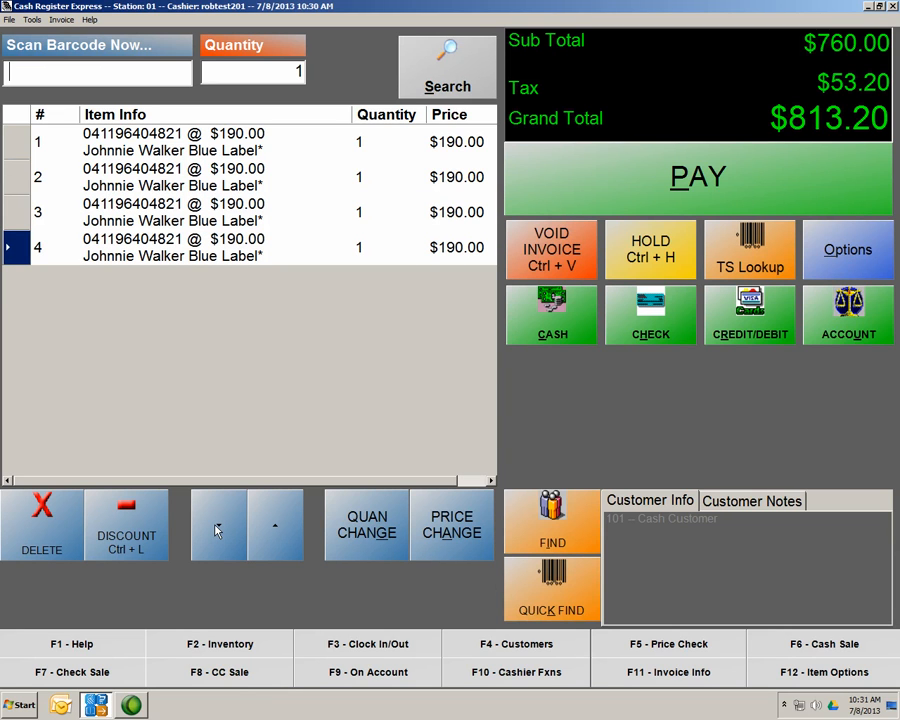
Delete the fourth Johnnie Walker line, leaving three items and a $609.90 total
click(22, 217)
click(15, 550)
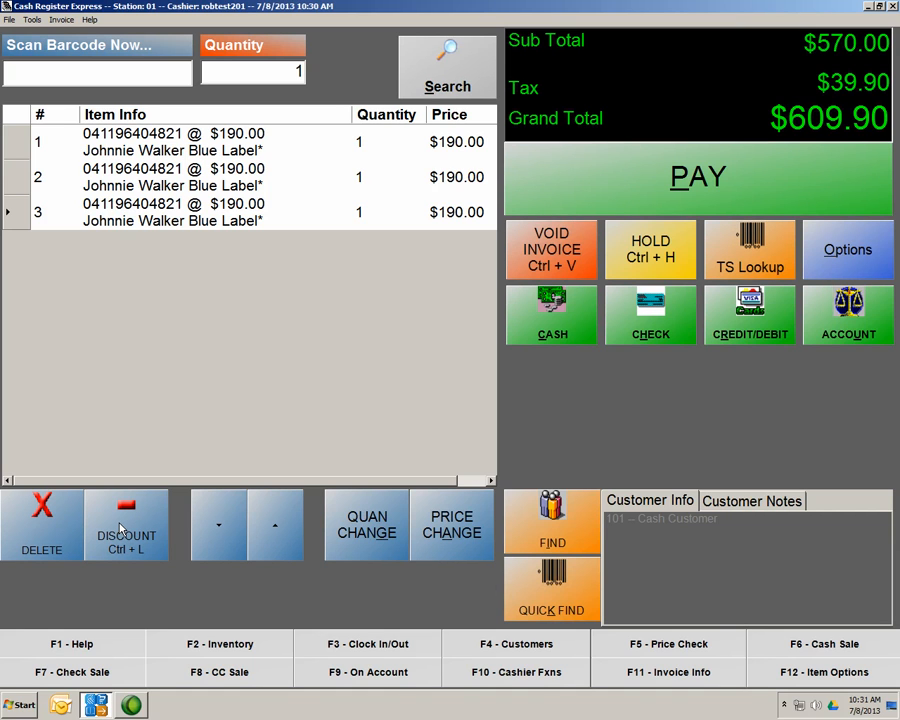
click(20, 218)
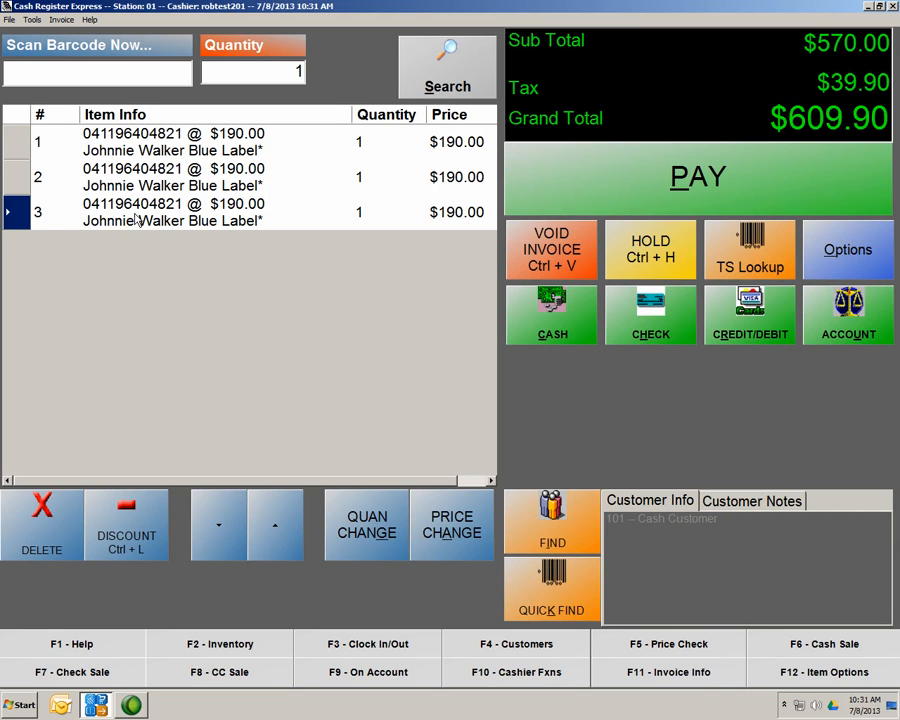
Apply a 50% discount to item row 3
click(113, 531)
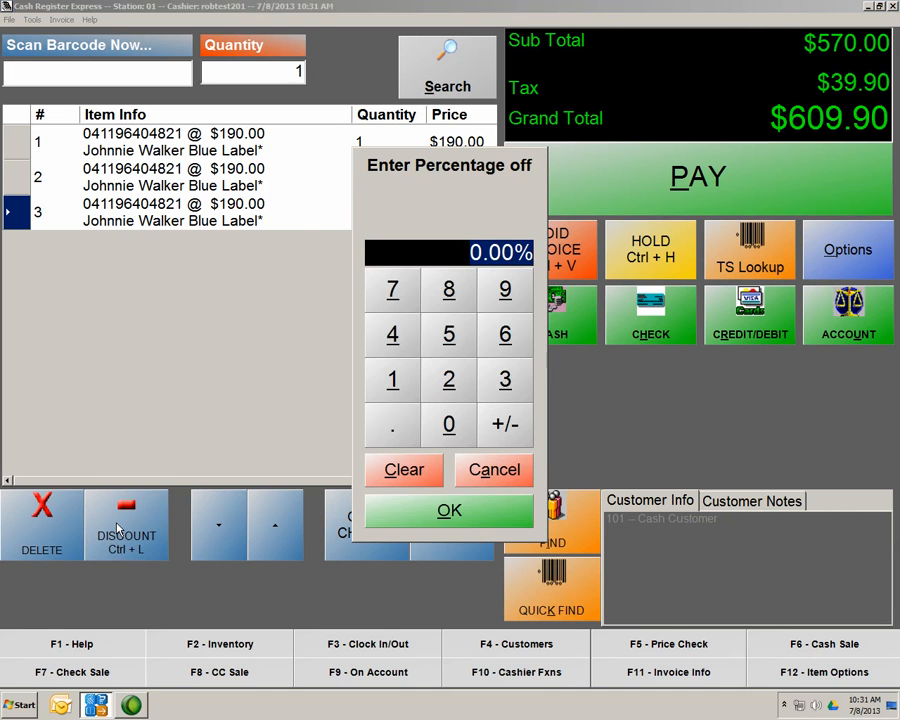
text(50)
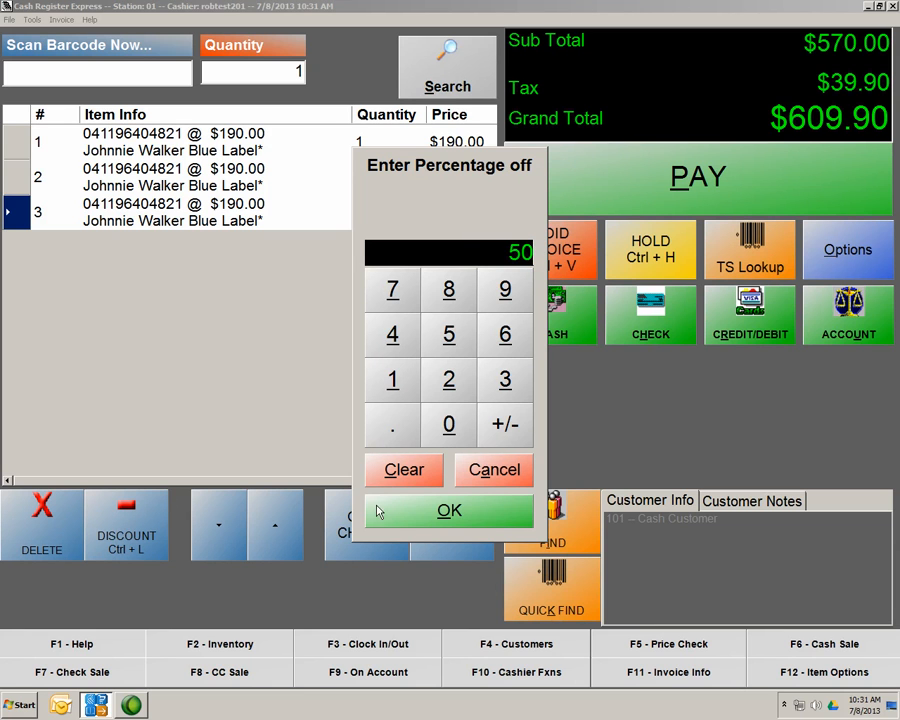
click(397, 514)
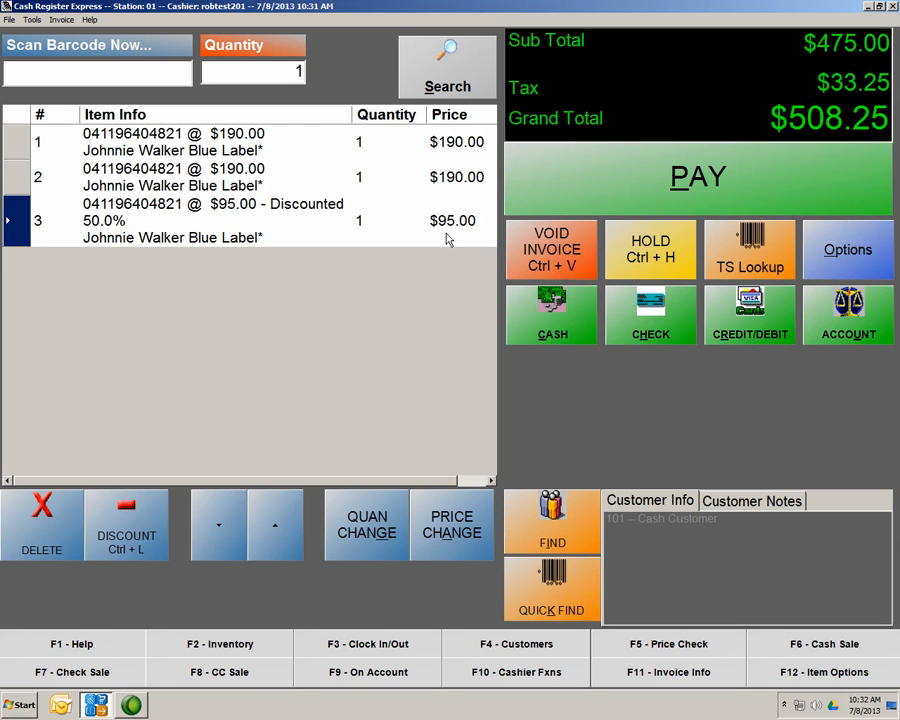
Delete rows 3 and 2, leaving one $190.00 Johnnie Walker line
click(60, 526)
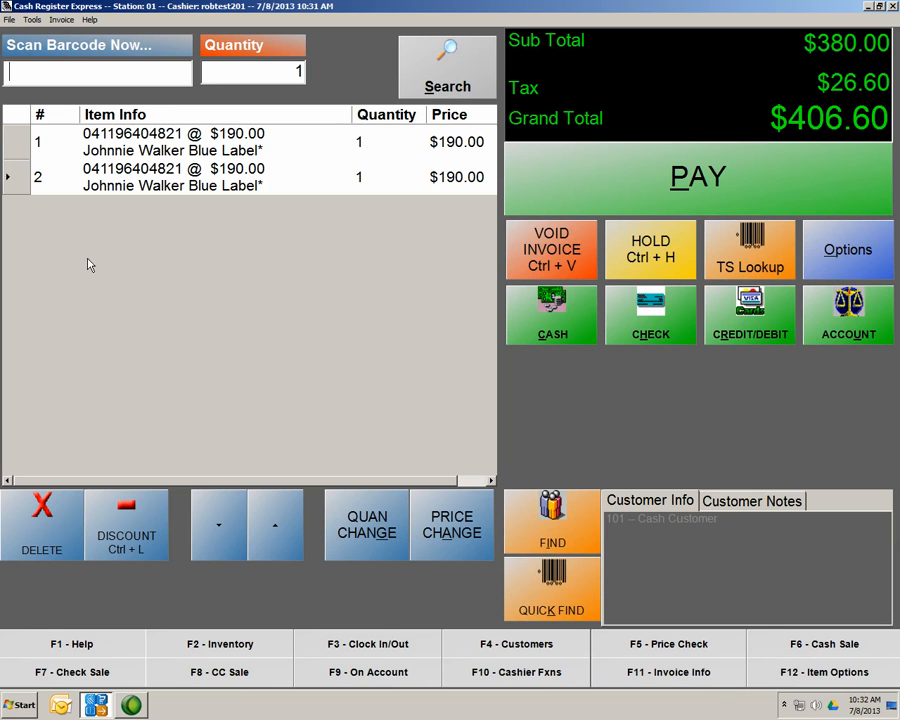
click(64, 184)
click(27, 521)
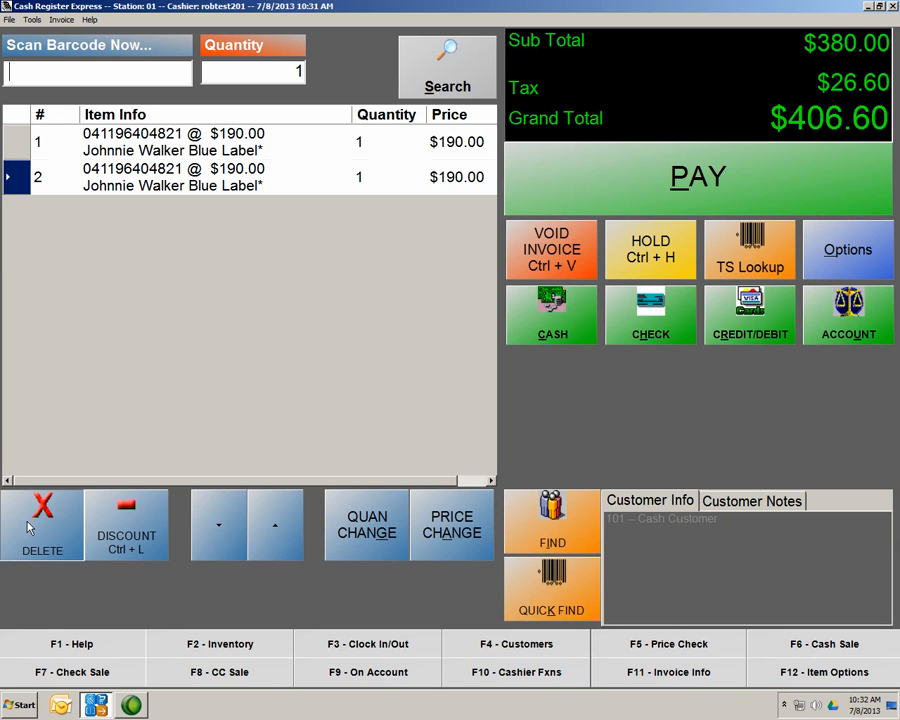
click(393, 134)
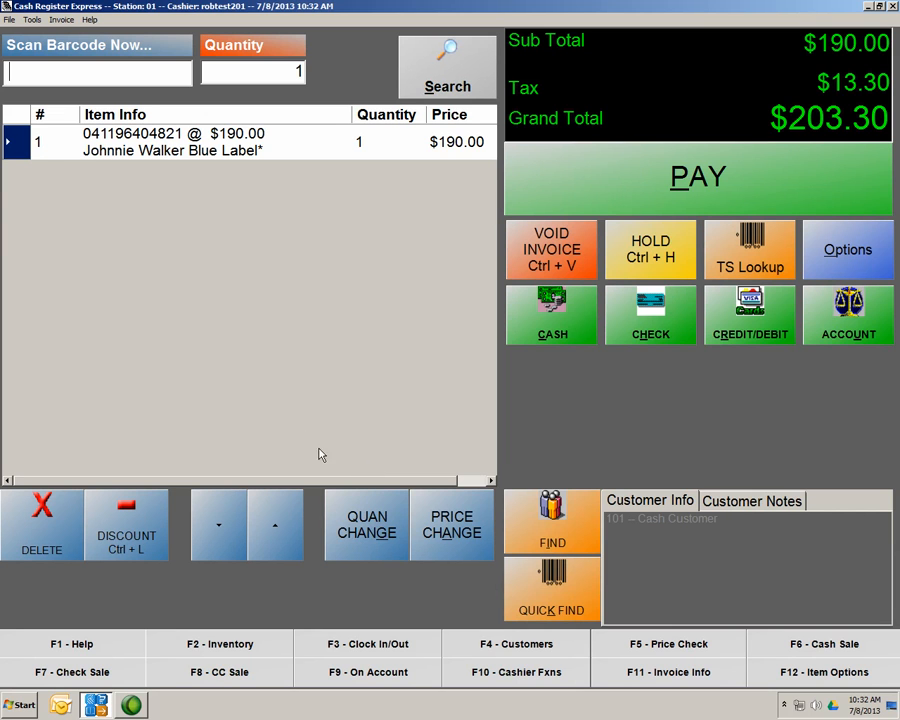
Change the Johnnie Walker line quantity to 2
click(354, 533)
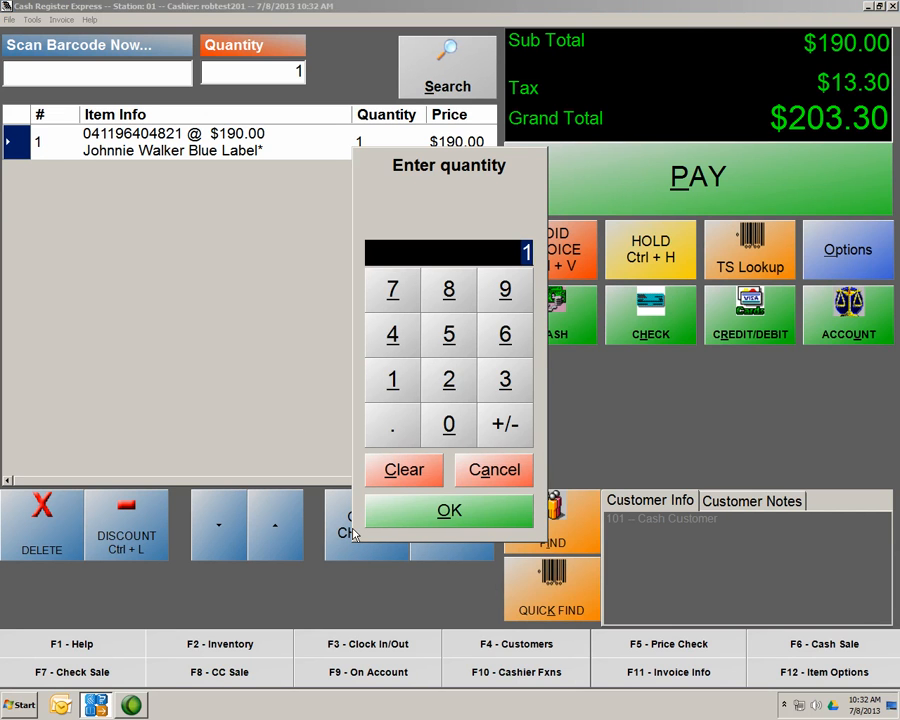
text(2)
click(420, 517)
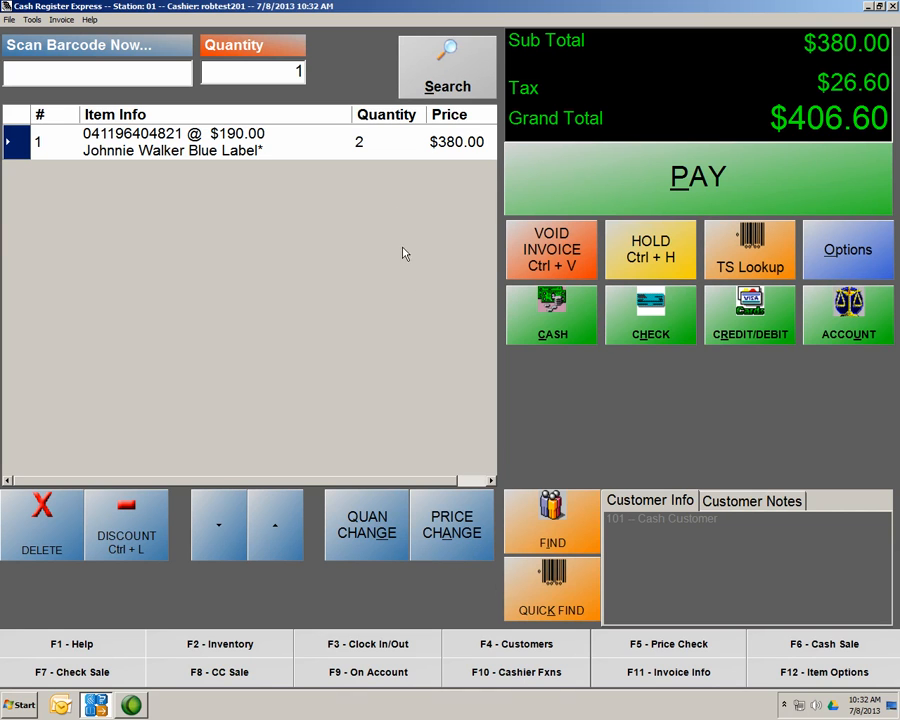
Change the item price to $100.00, making a $214.00 grand total
click(455, 537)
click(401, 381)
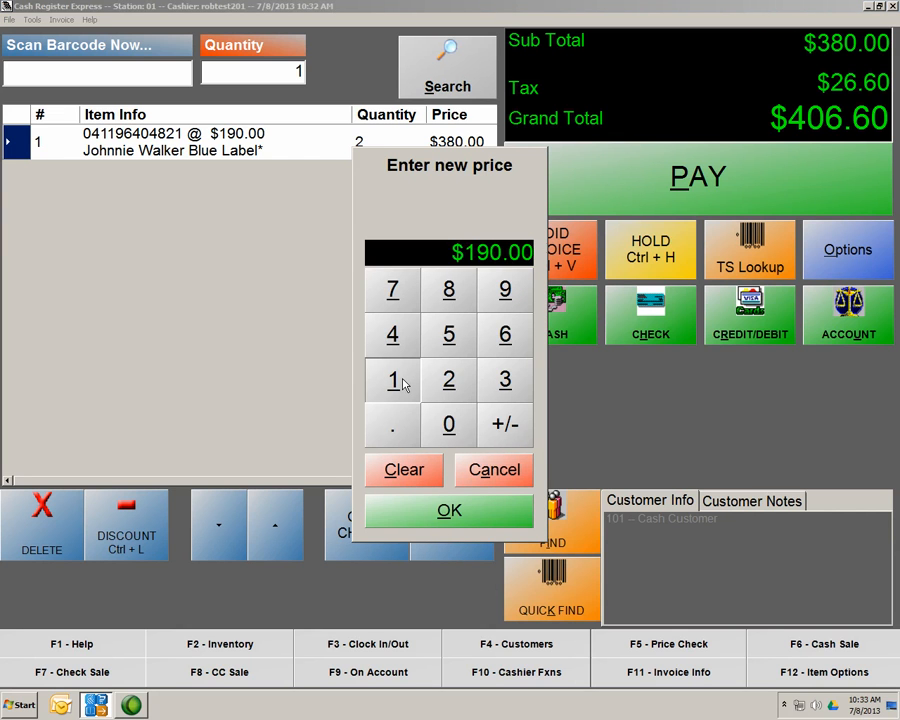
click(455, 428)
click(446, 430)
click(450, 436)
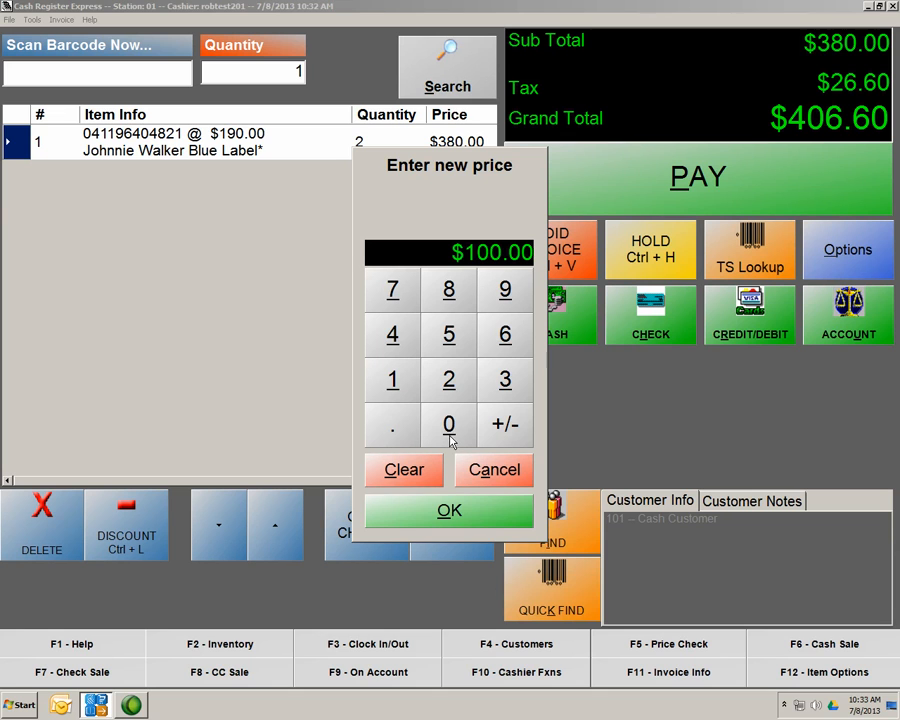
click(468, 514)
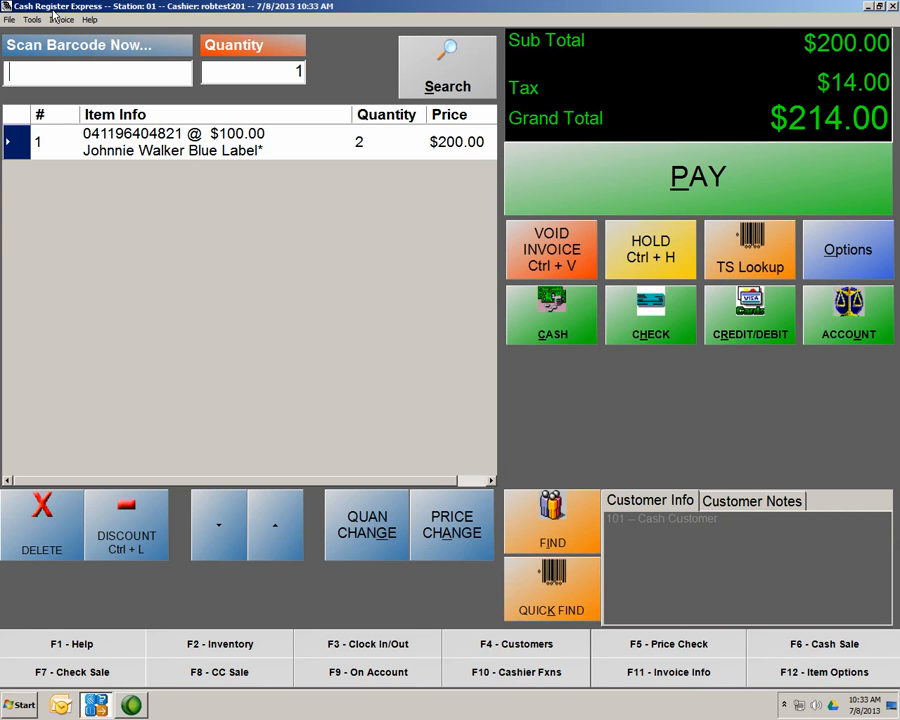
Browse the File, Tools and Help menus, then bring up the empty customer-number prompt
click(15, 21)
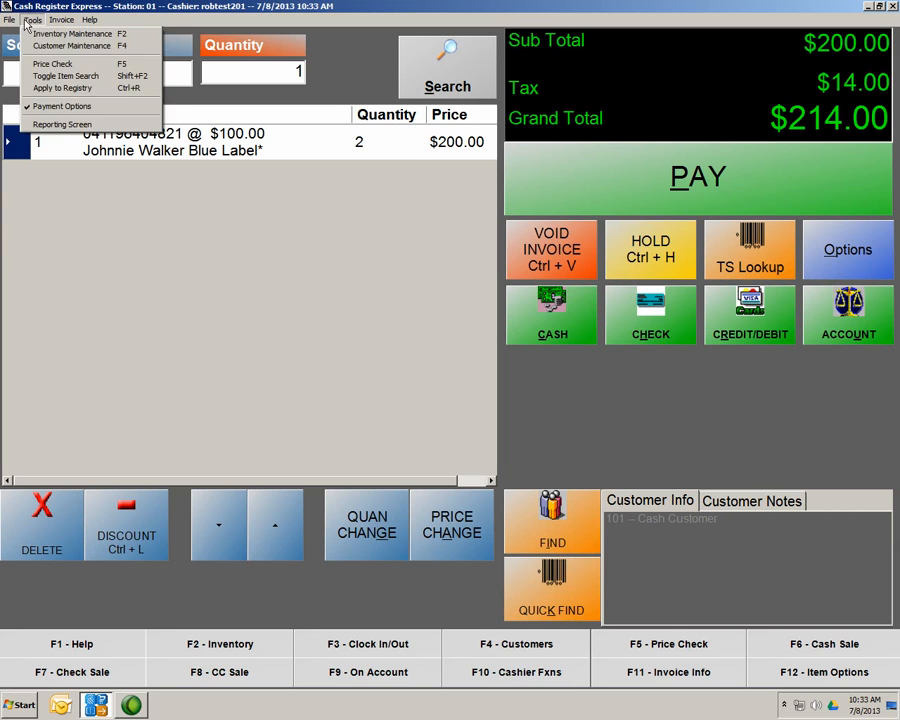
mouse_move(90, 20)
mouse_move(44, 20)
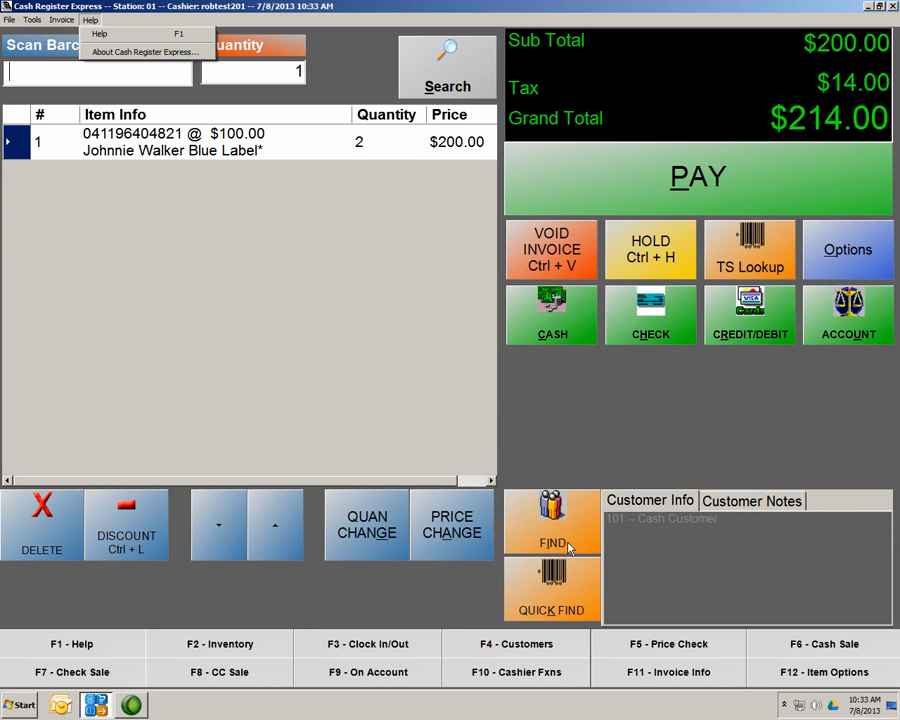
click(583, 590)
click(583, 590)
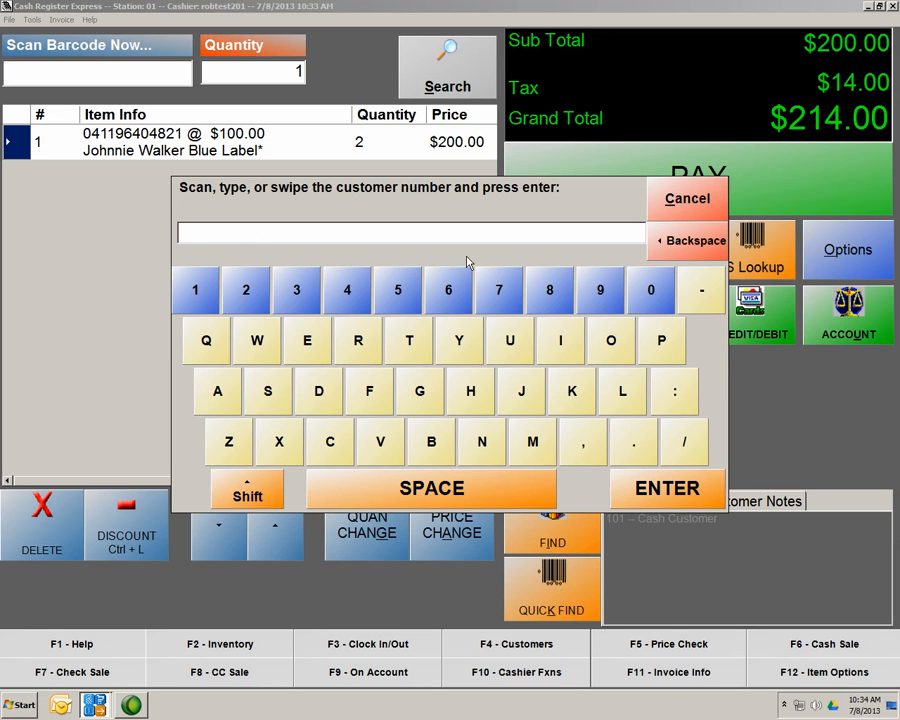
Cancel the number prompt, try the customer list's sort options, and assign a customer
click(673, 198)
click(554, 536)
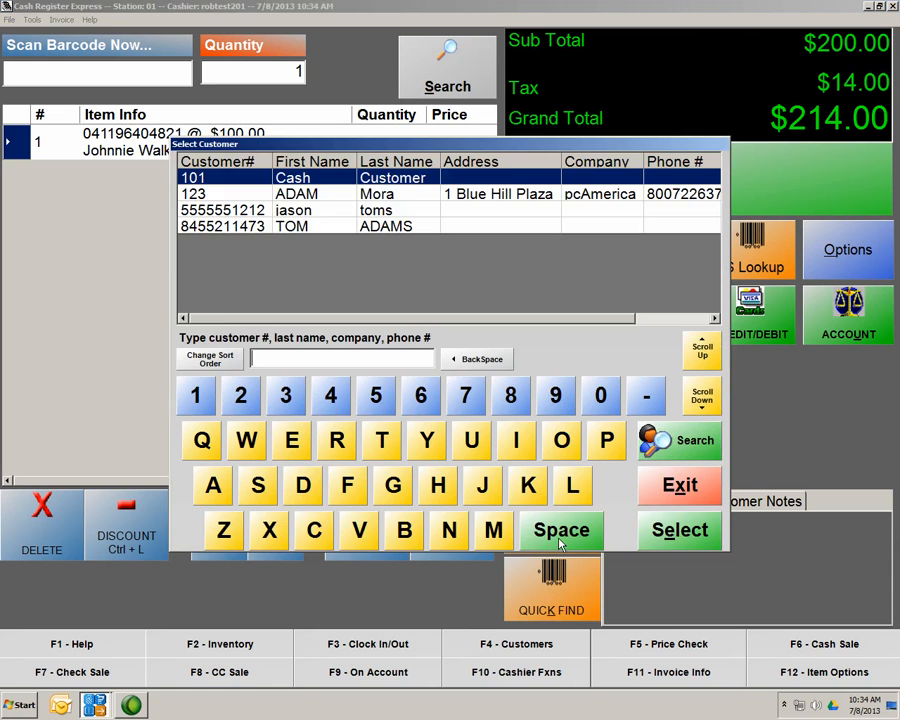
click(210, 358)
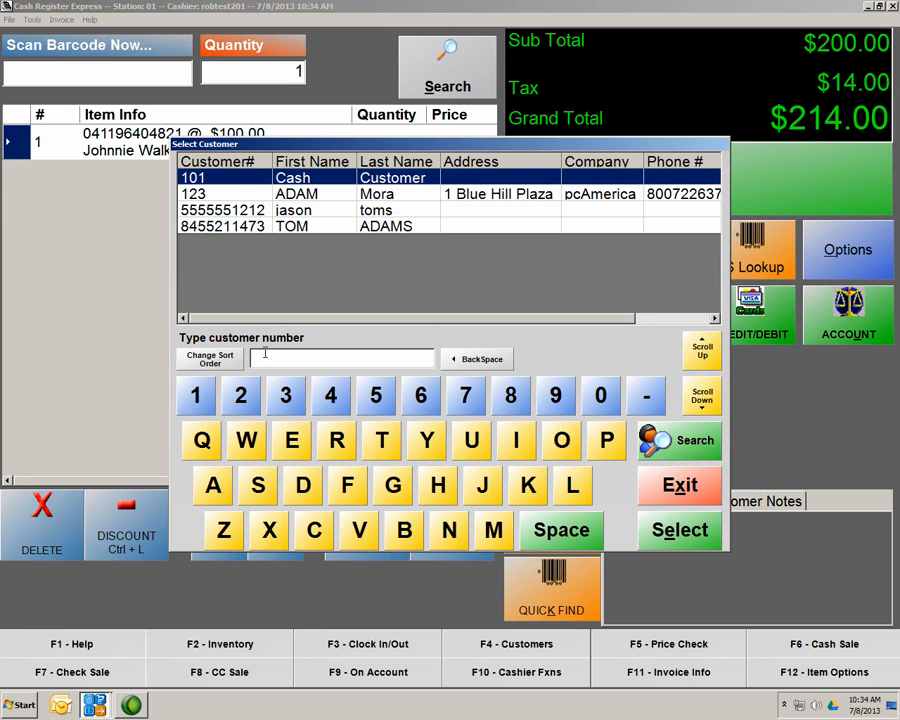
click(238, 356)
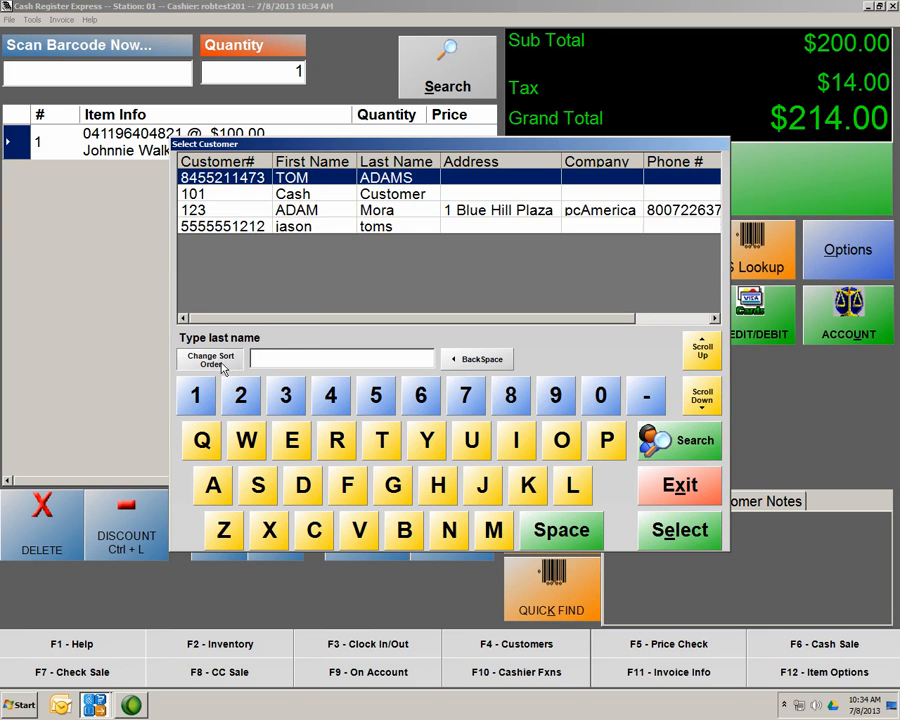
click(237, 358)
click(235, 360)
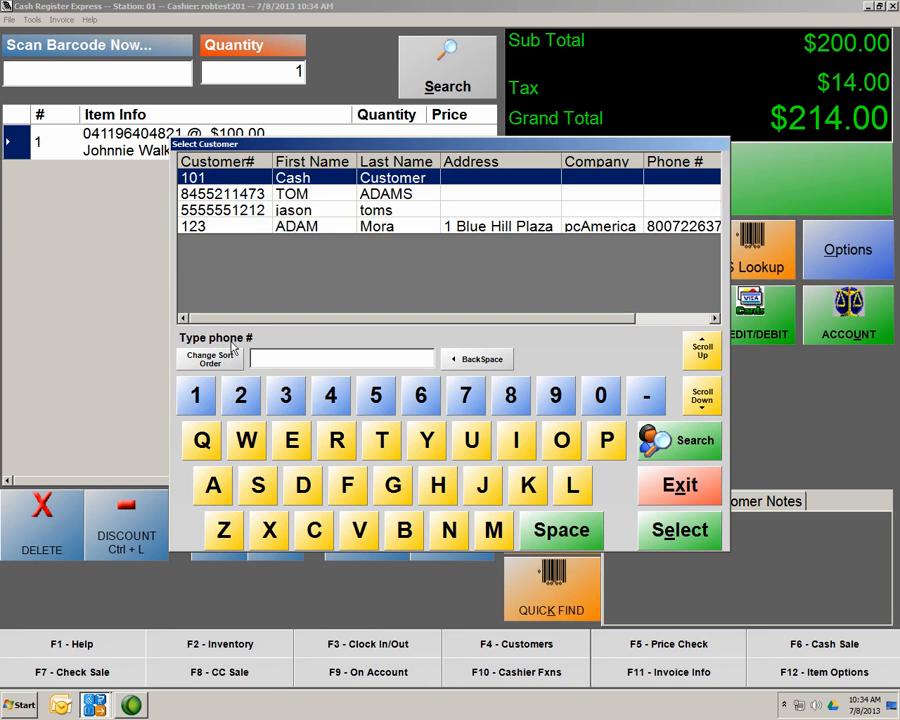
click(233, 360)
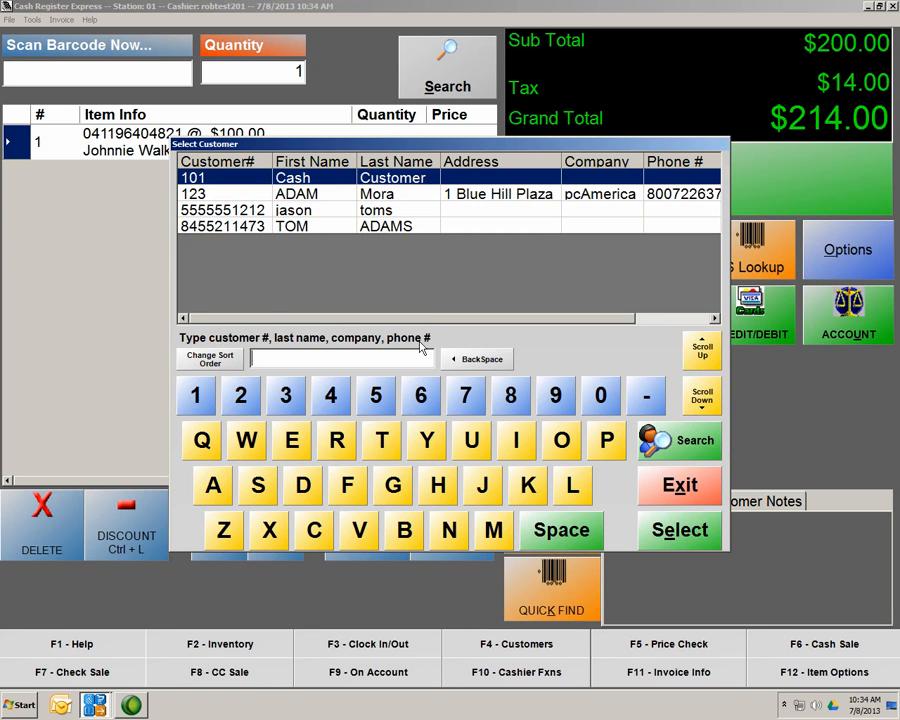
double_click(318, 194)
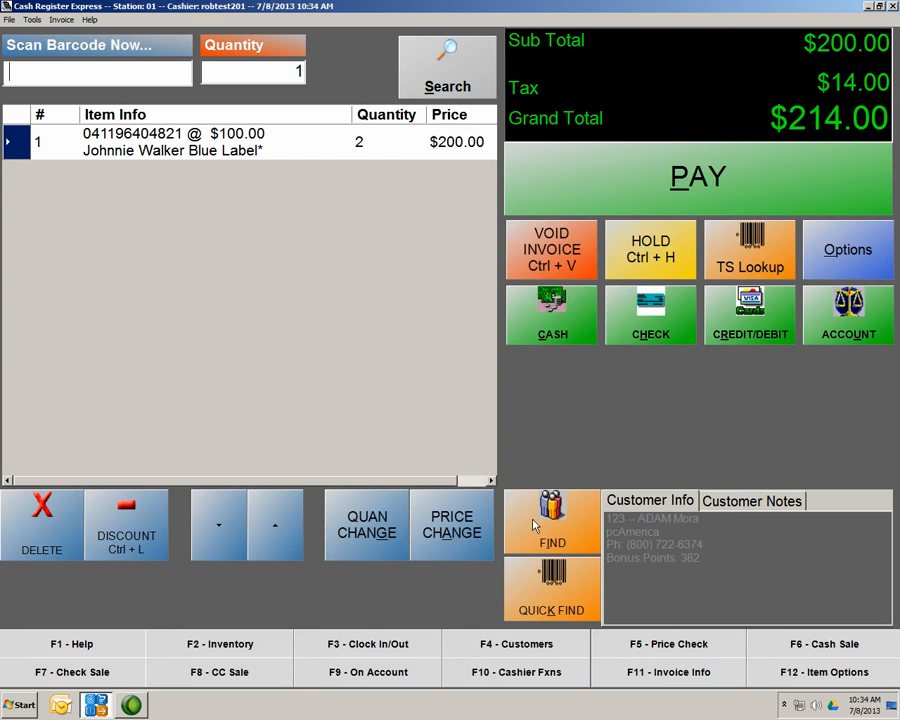
Attach the loyalty customer with 382 bonus points via Quick Find by customer number
click(595, 543)
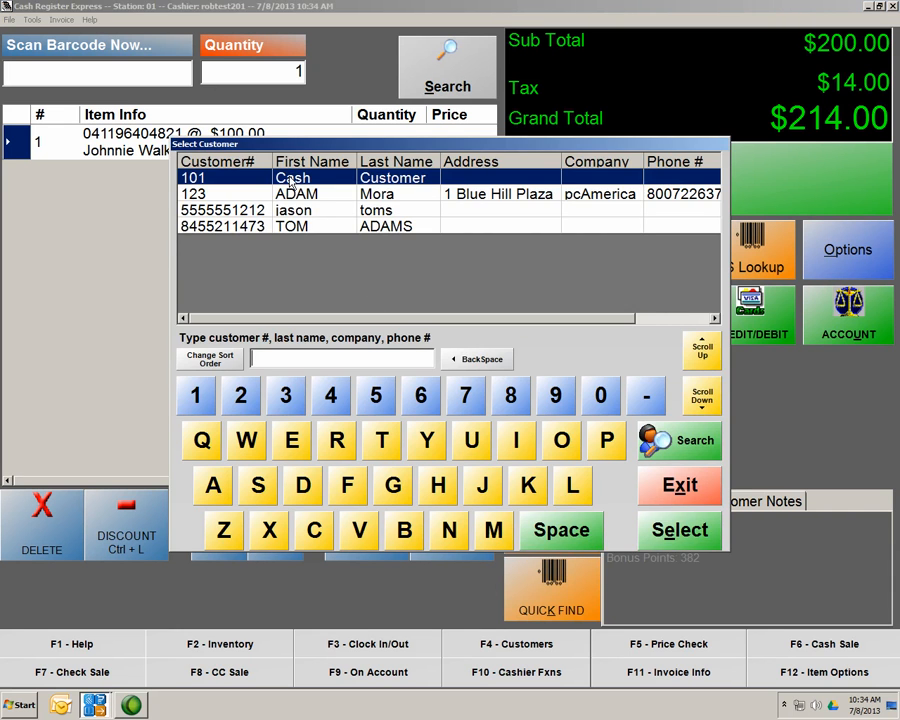
double_click(290, 183)
click(564, 577)
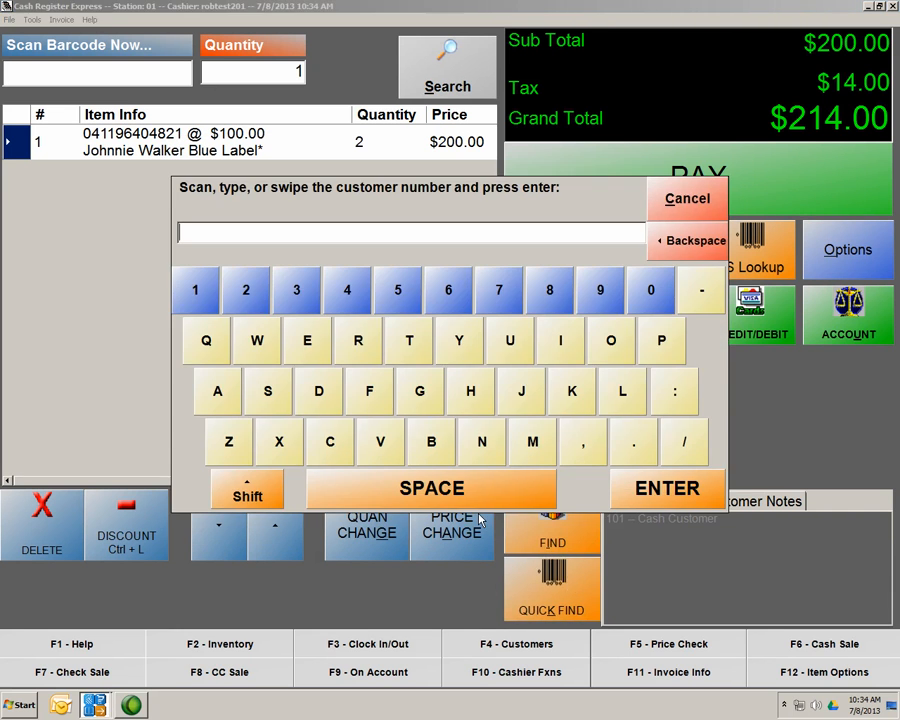
text(123)
click(688, 492)
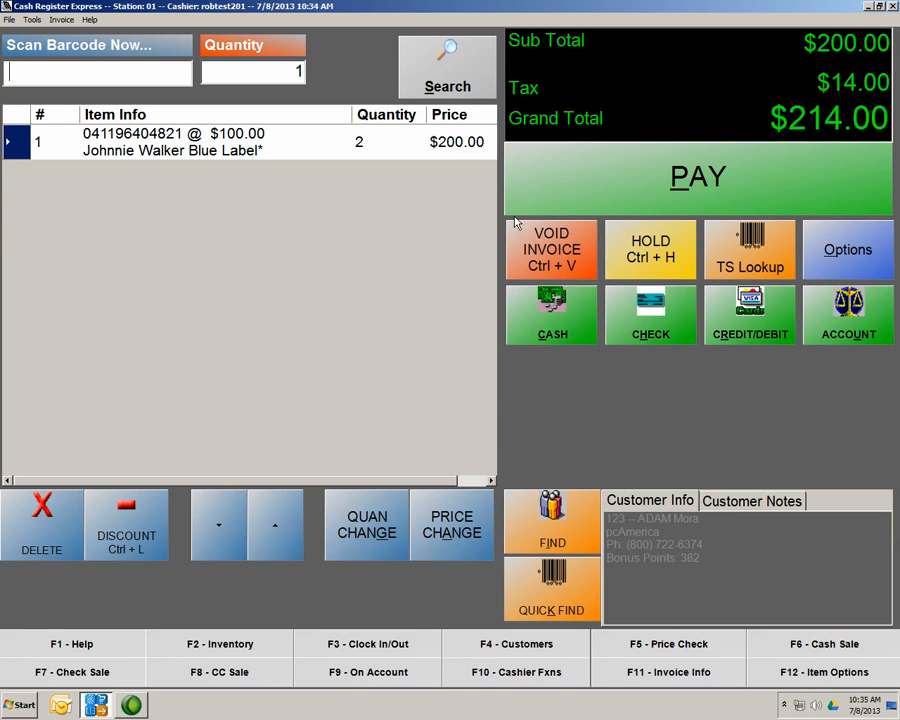
Start payment and decline the free-voucher bonus, reaching the $214.00 tender screen
click(596, 197)
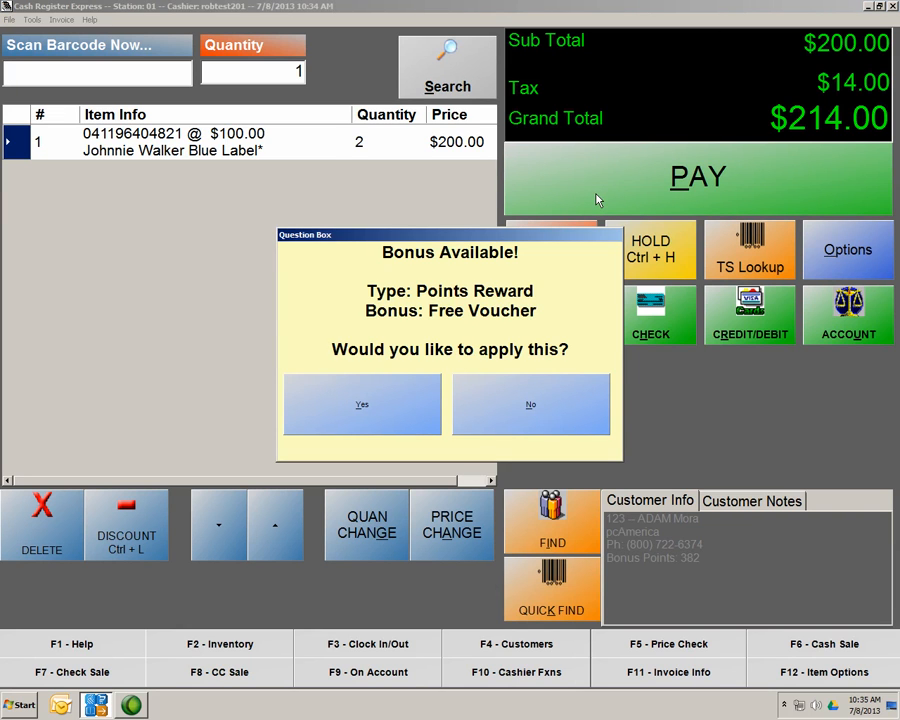
click(550, 406)
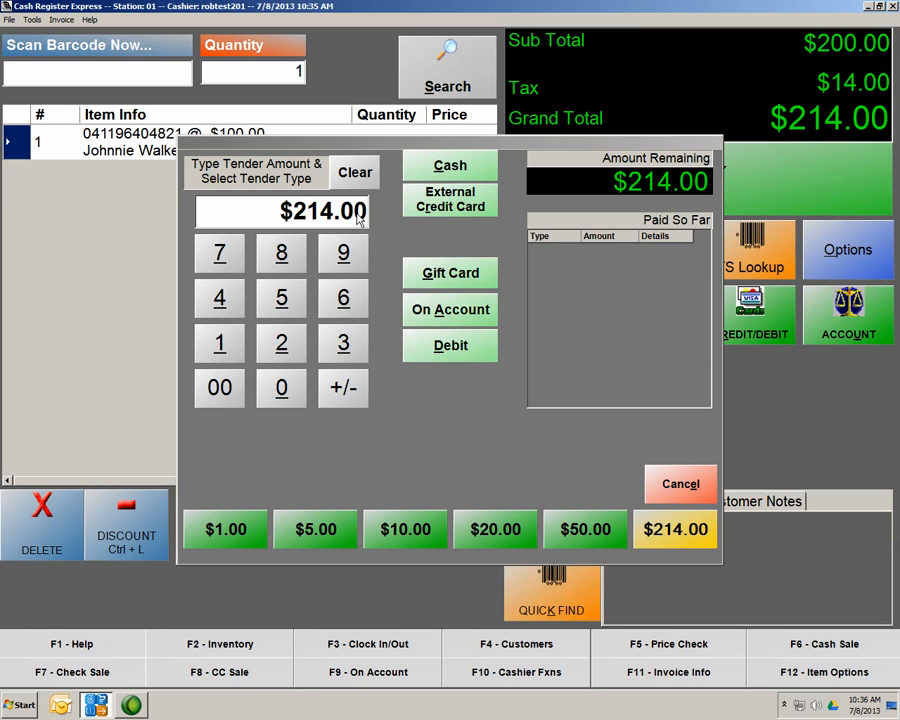
Cancel the tender dialog, leaving the $214.00 invoice unpaid
click(678, 494)
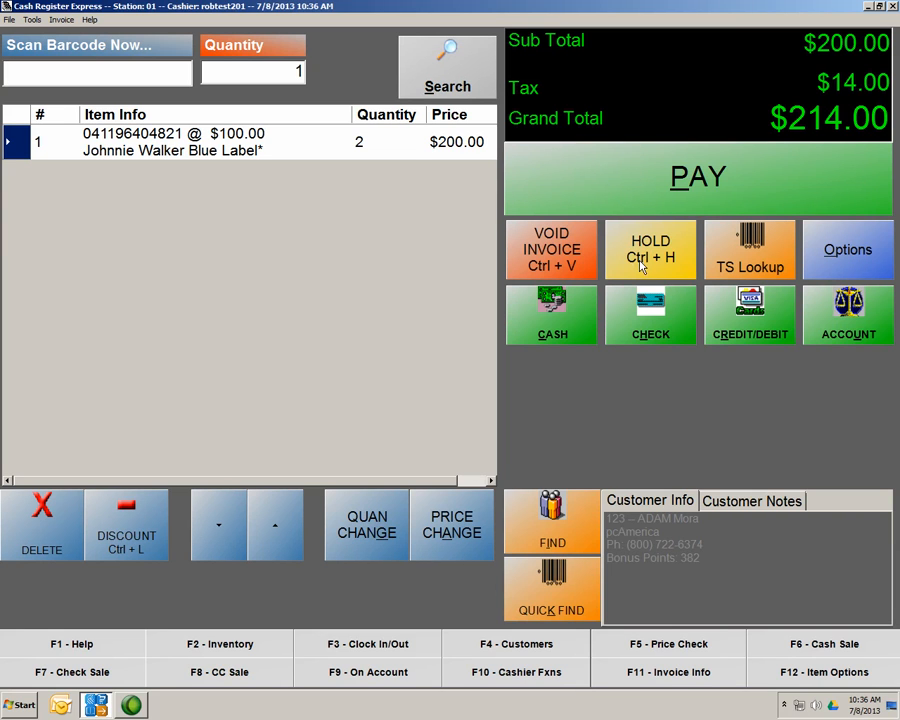
click(642, 263)
click(672, 222)
text(041196404821)
key(Return)
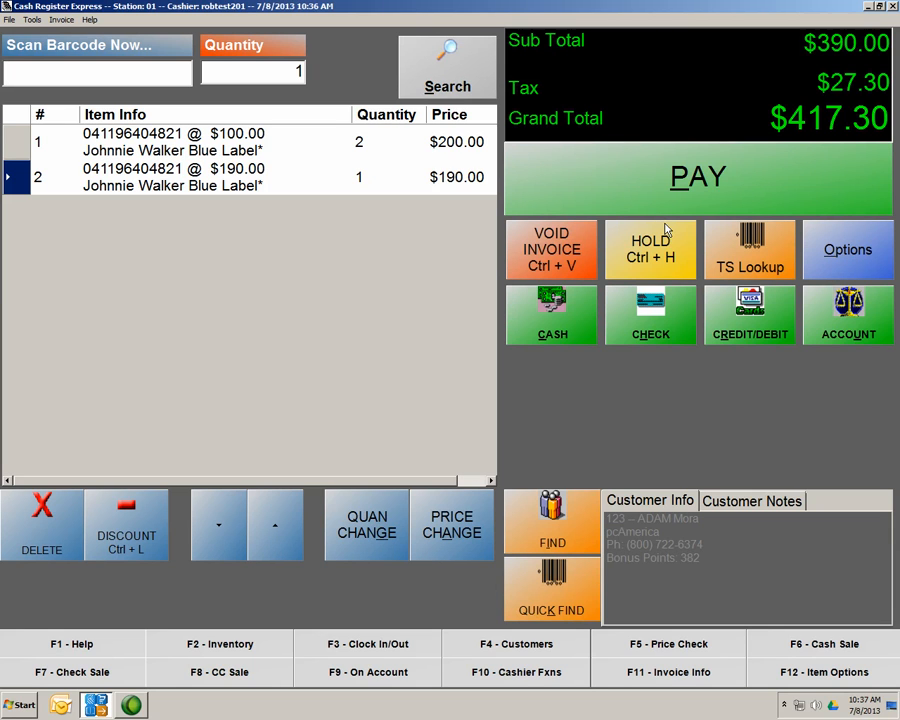
text(041196404821)
key(Return)
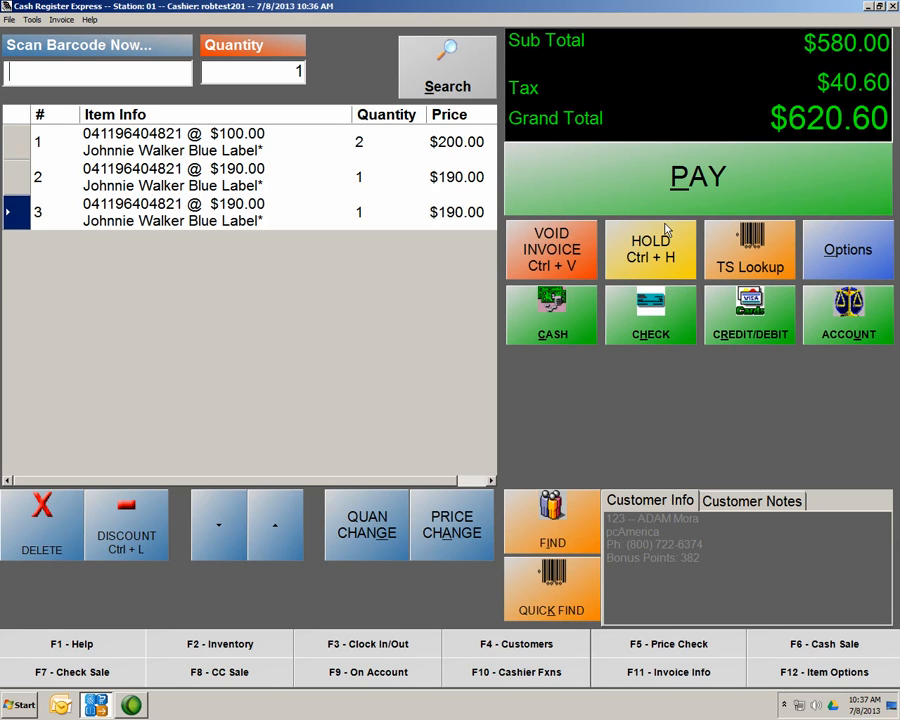
text(041196404821)
key(Return)
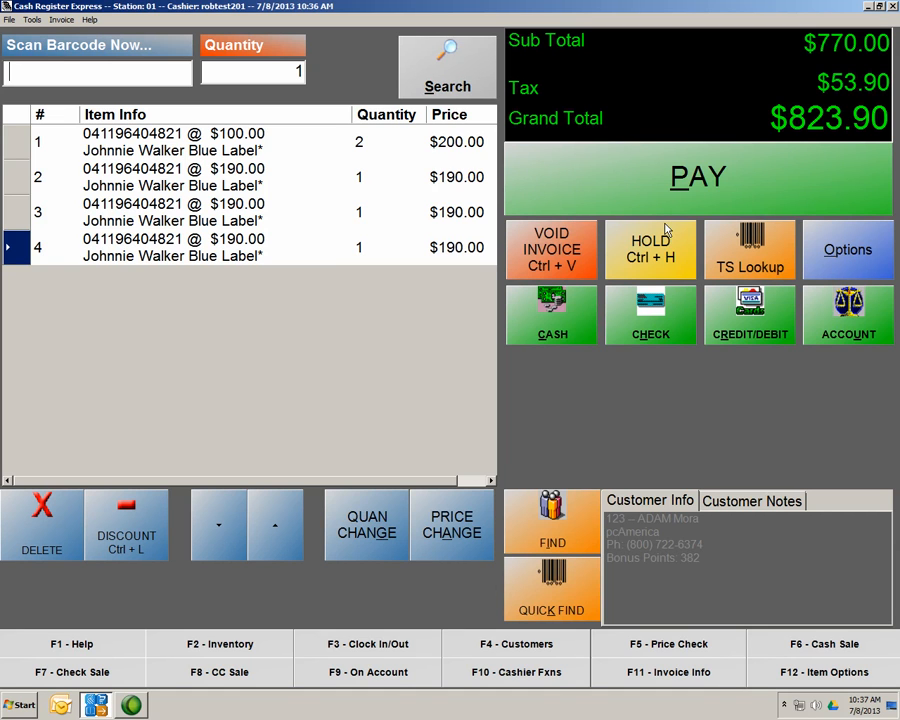
text(041196404821)
key(Return)
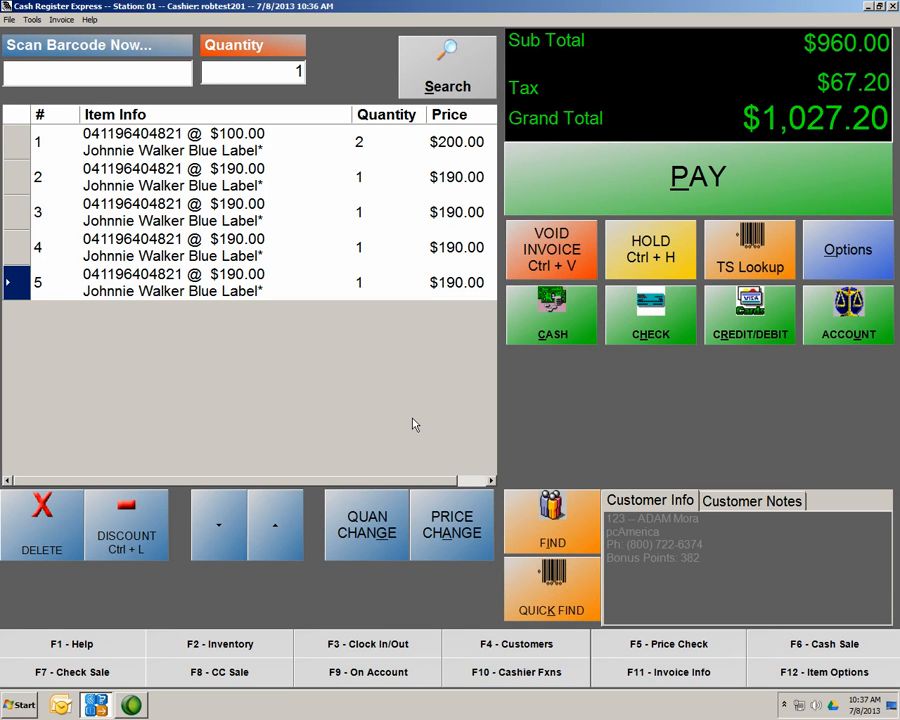
Put the $1,027.20 sale on hold under a typed on-hold ID, clearing the register
click(638, 263)
text(john )
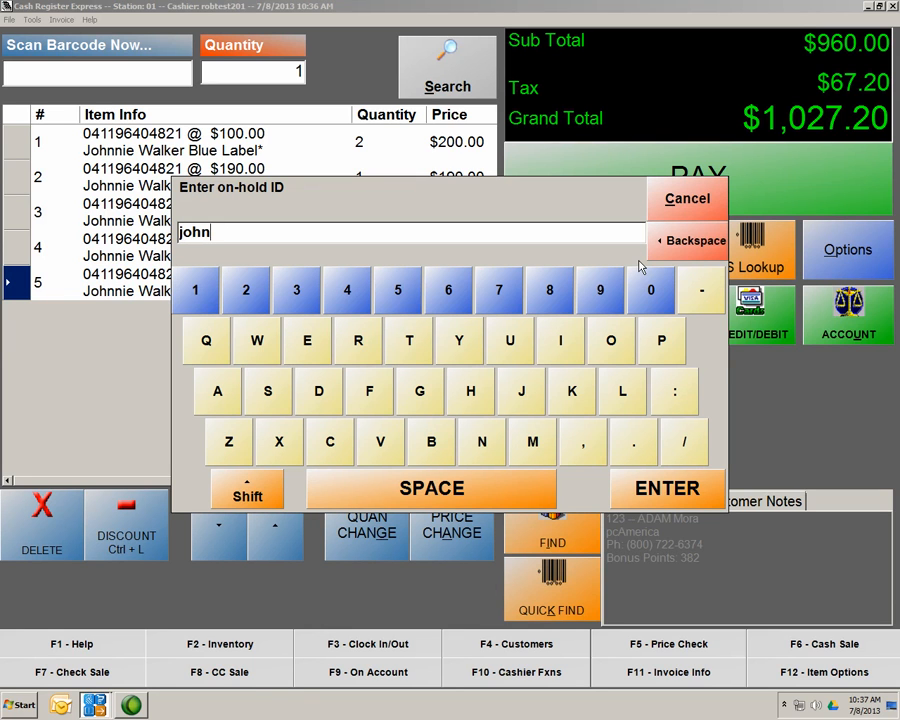
text(wallet)
click(689, 502)
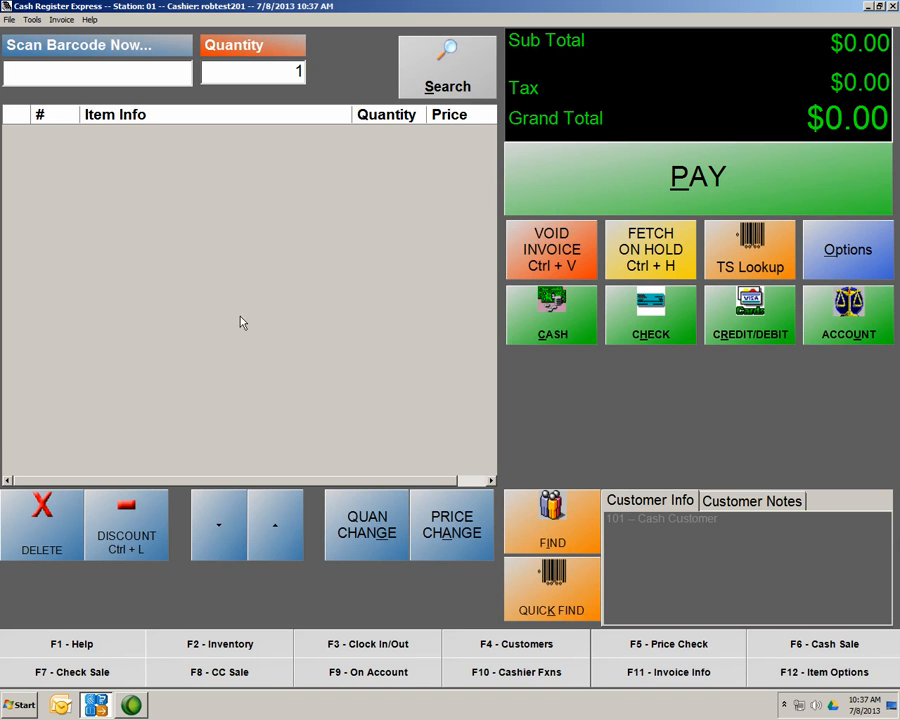
Recall the held johnwallet invoice with its five Johnnie Walker lines and $1,027.20 total
click(652, 262)
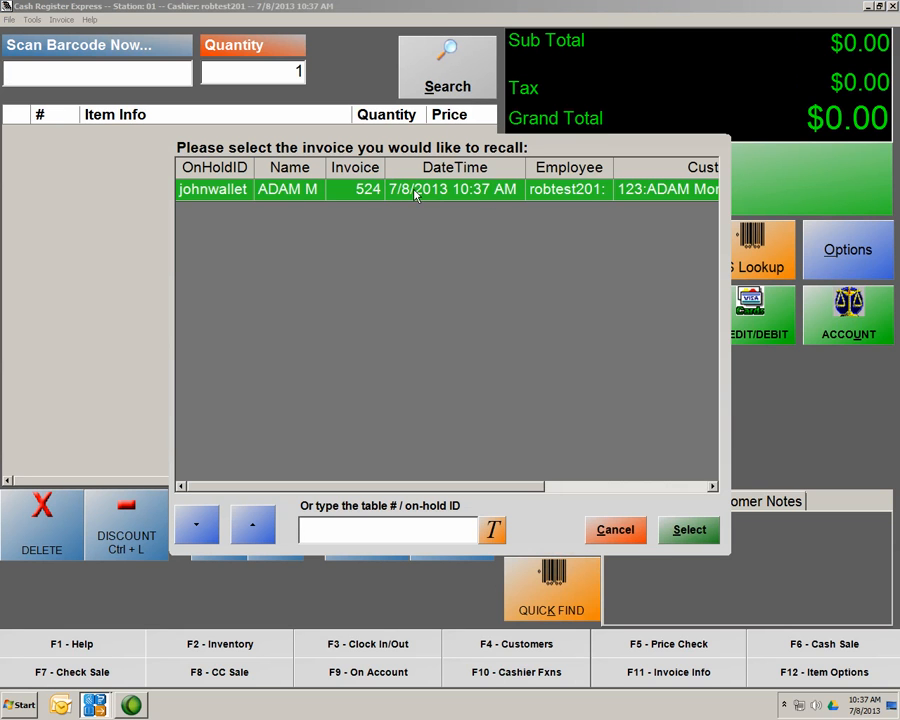
double_click(226, 192)
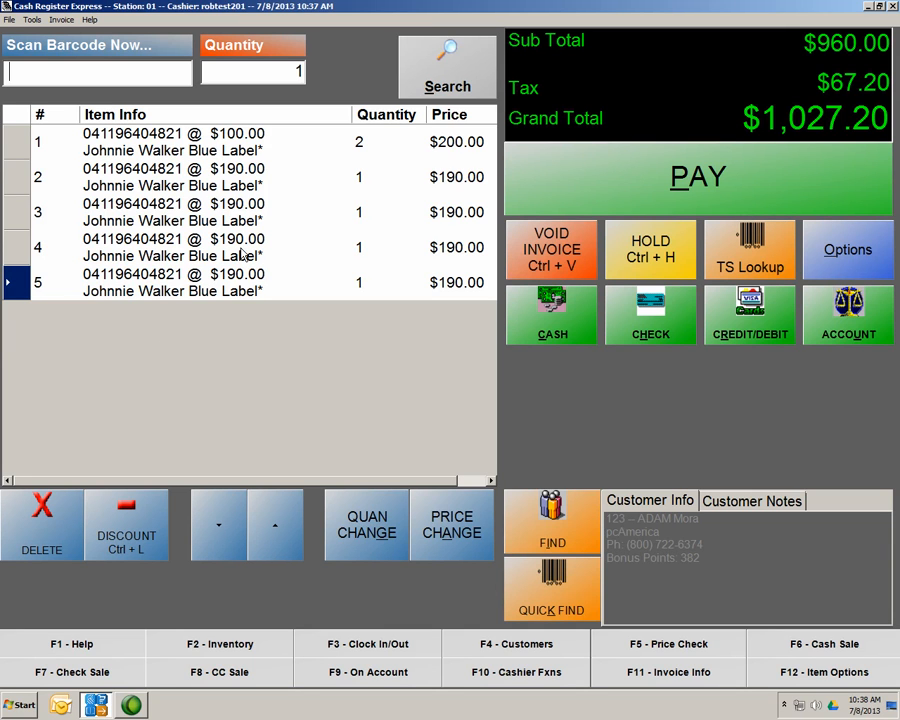
click(742, 266)
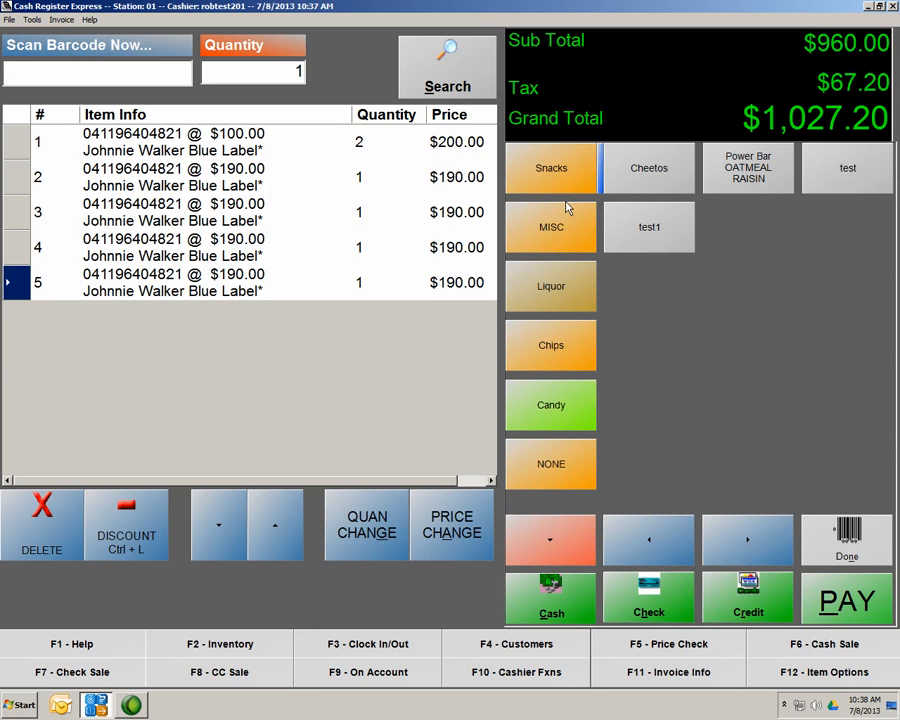
click(551, 242)
click(537, 295)
click(522, 364)
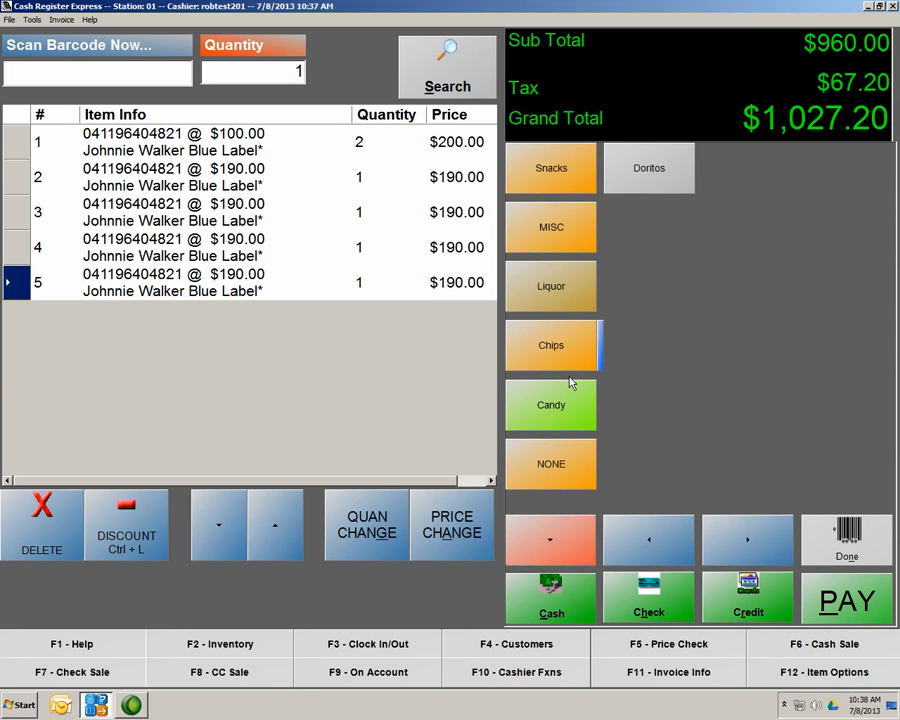
click(545, 408)
click(537, 452)
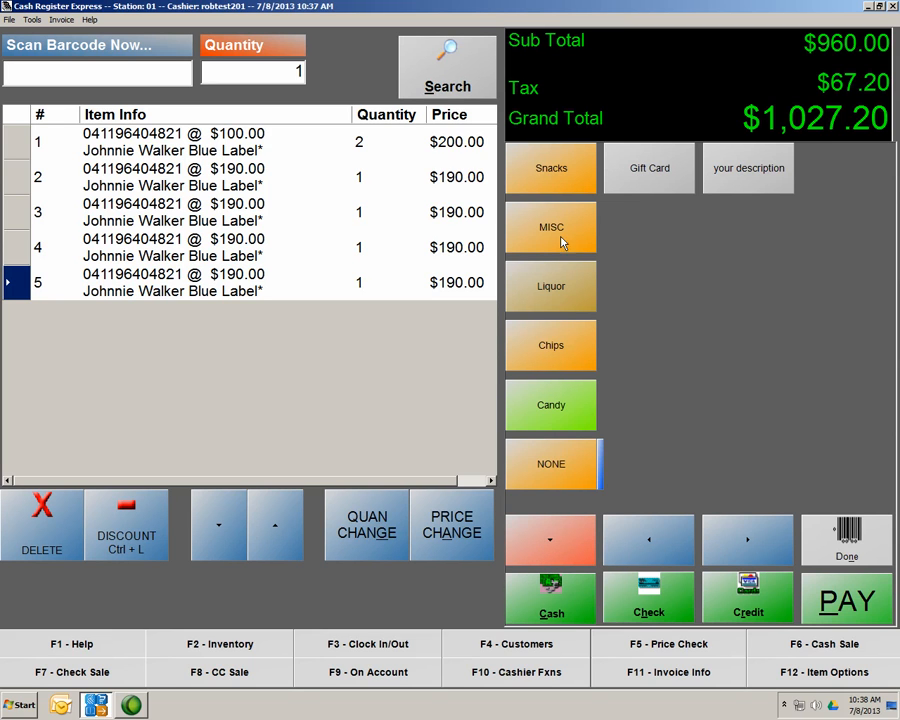
click(554, 534)
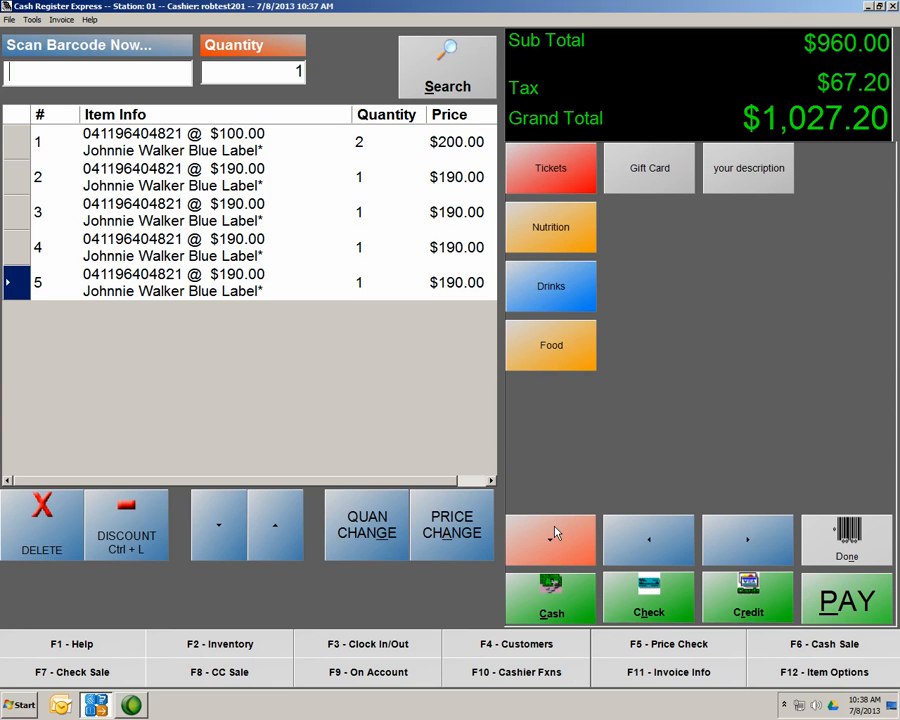
click(821, 533)
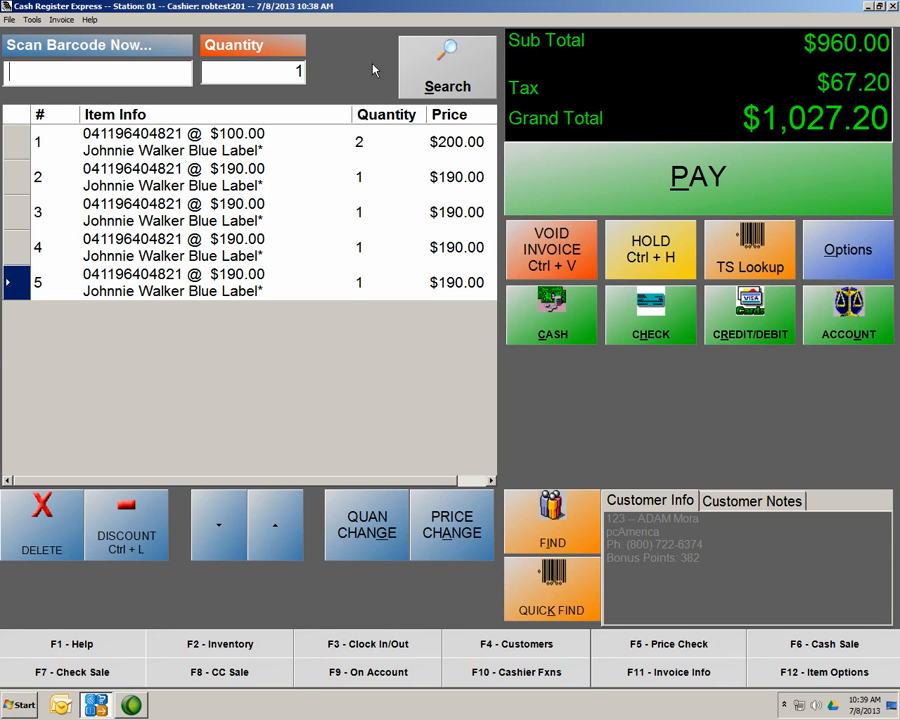
click(72, 524)
click(72, 524)
click(72, 524)
click(72, 524)
click(72, 524)
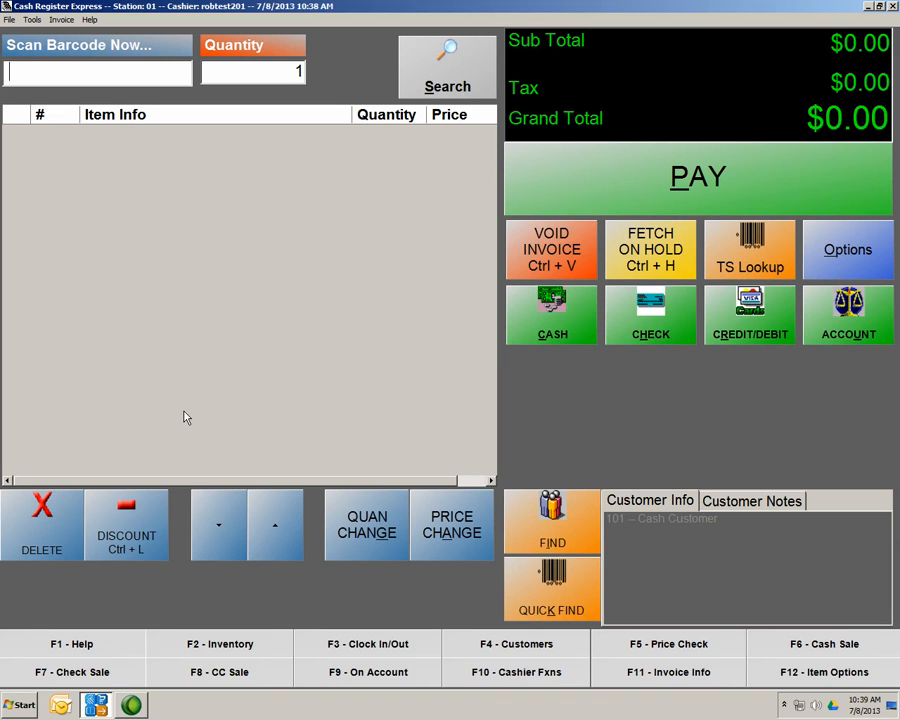
text(041196404821)
key(Return)
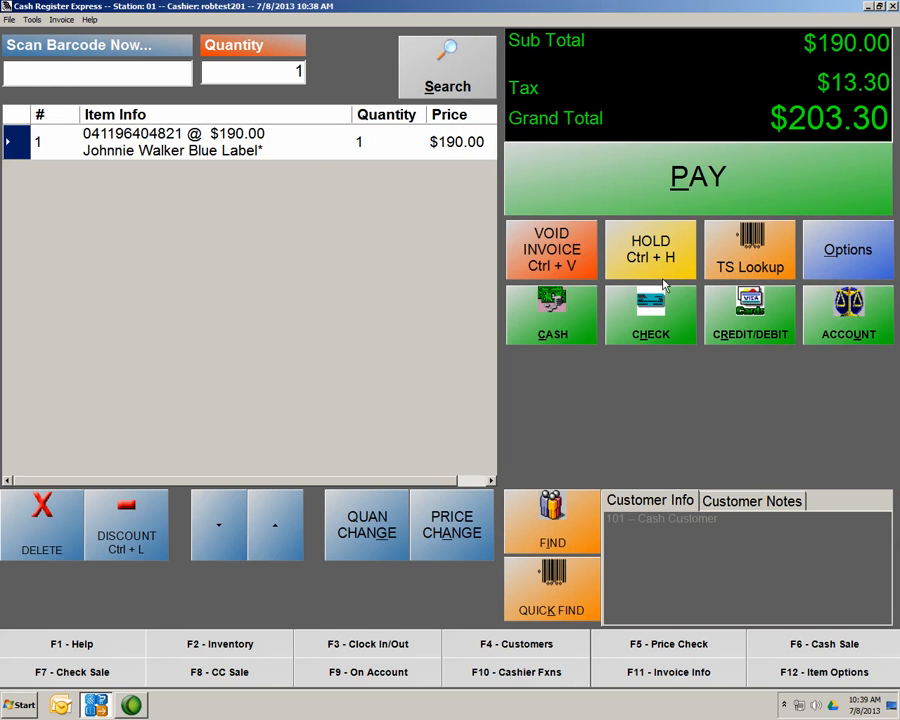
Add Johnnie Walker Blue Label twice from the Liquor category in TS Lookup
click(724, 264)
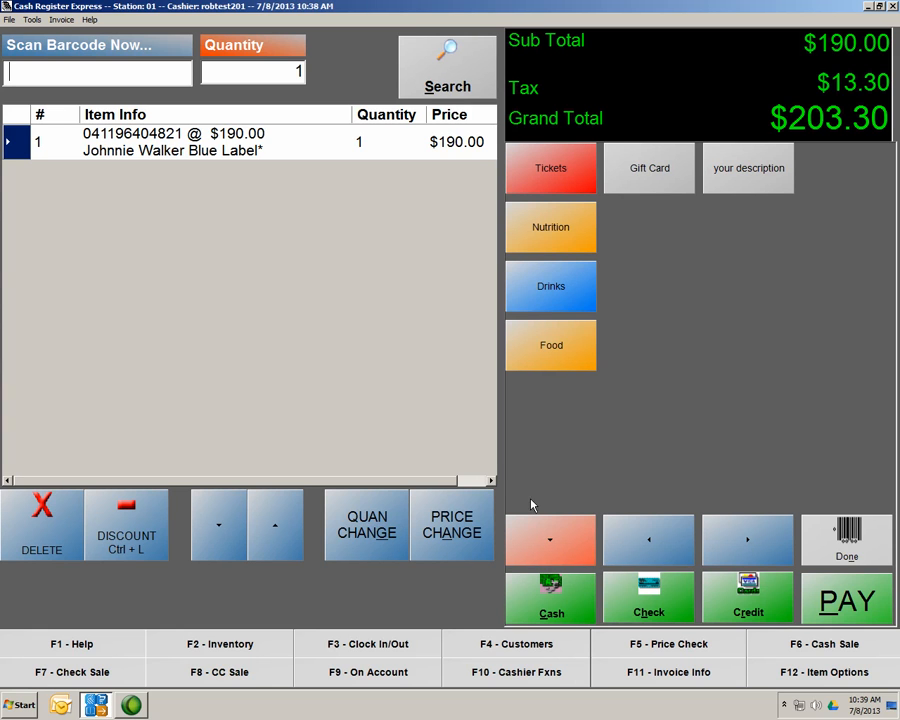
click(530, 524)
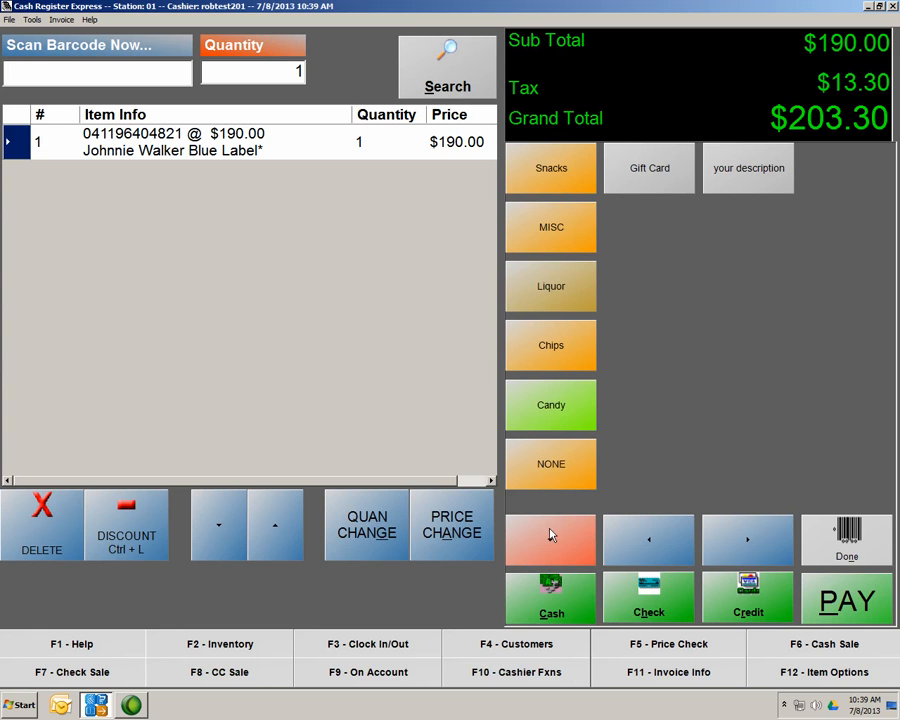
click(551, 294)
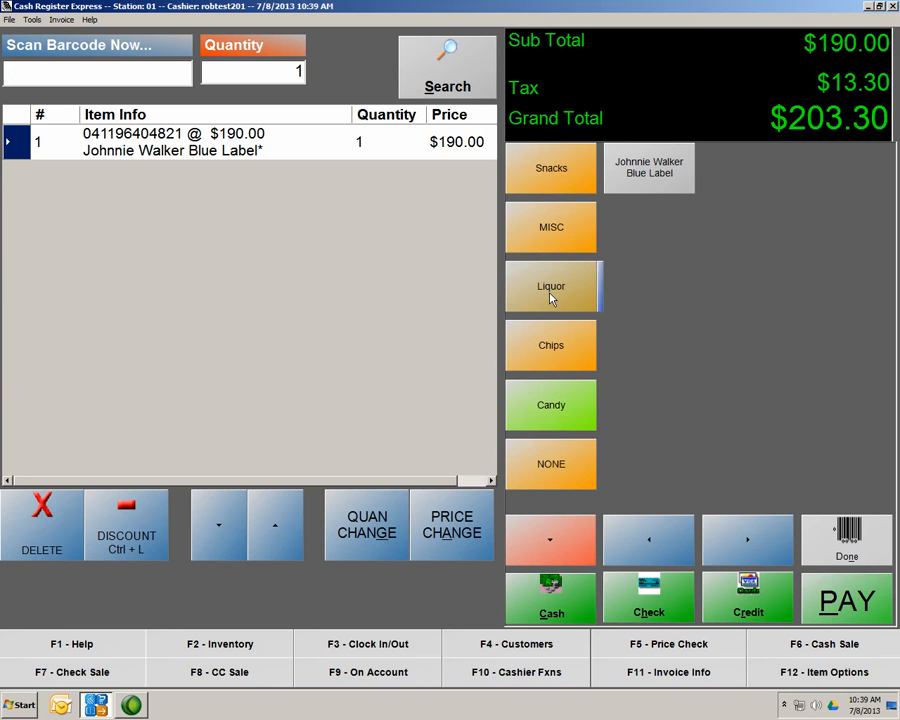
click(636, 186)
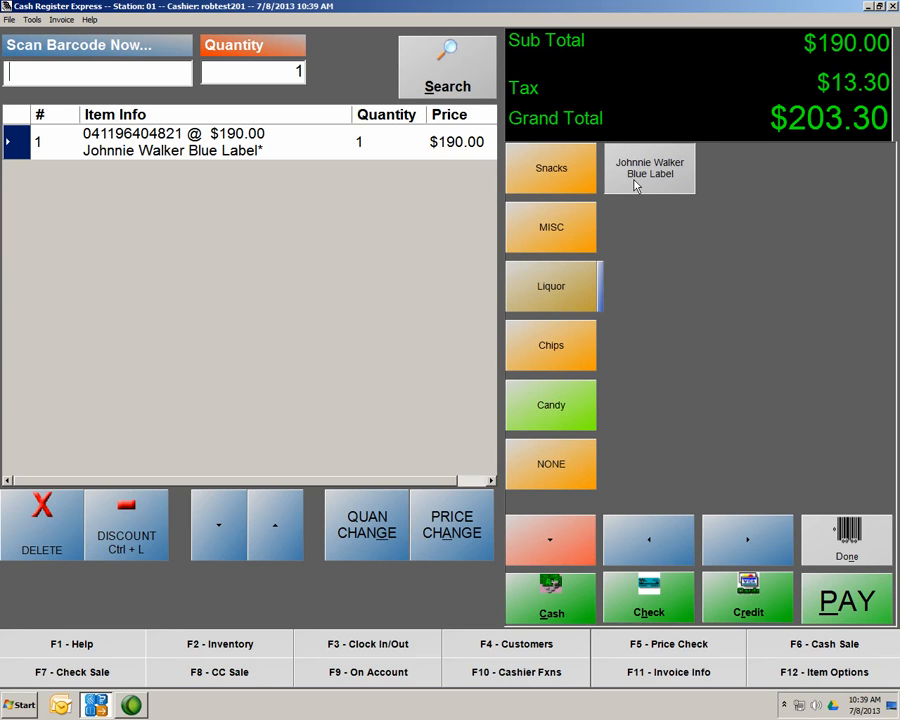
click(634, 186)
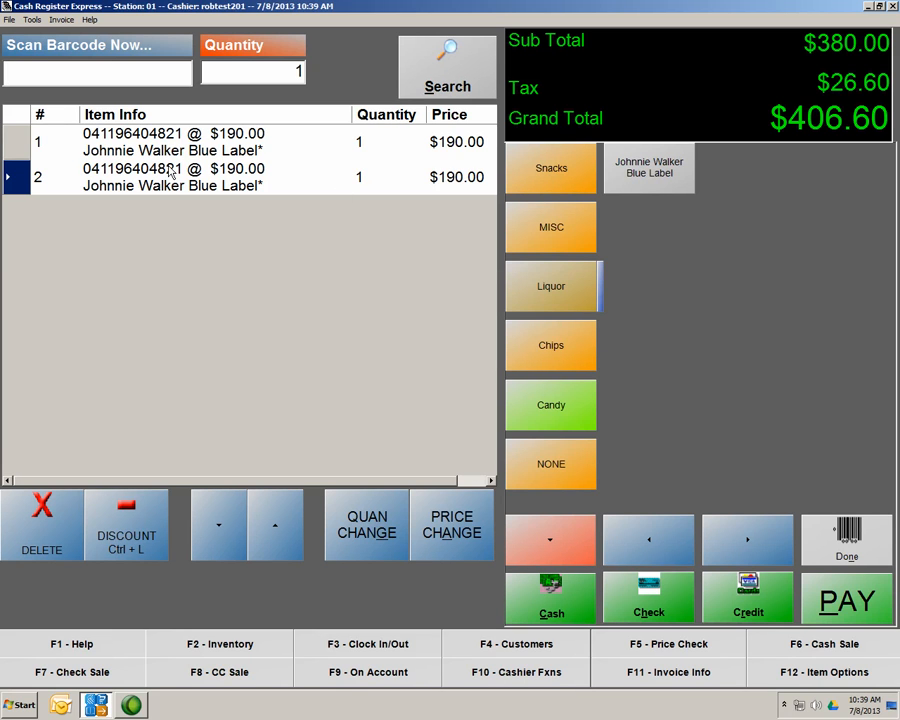
Search inventory for 'joh' and add another Johnnie Walker Blue Label, bringing the total to $609.90
click(449, 84)
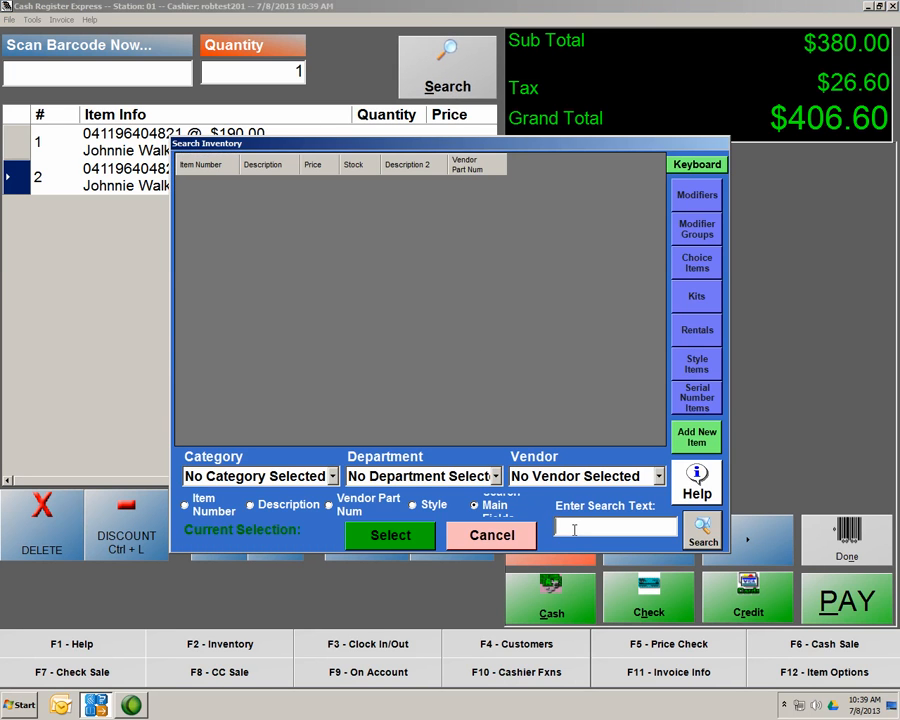
click(575, 524)
text(joh)
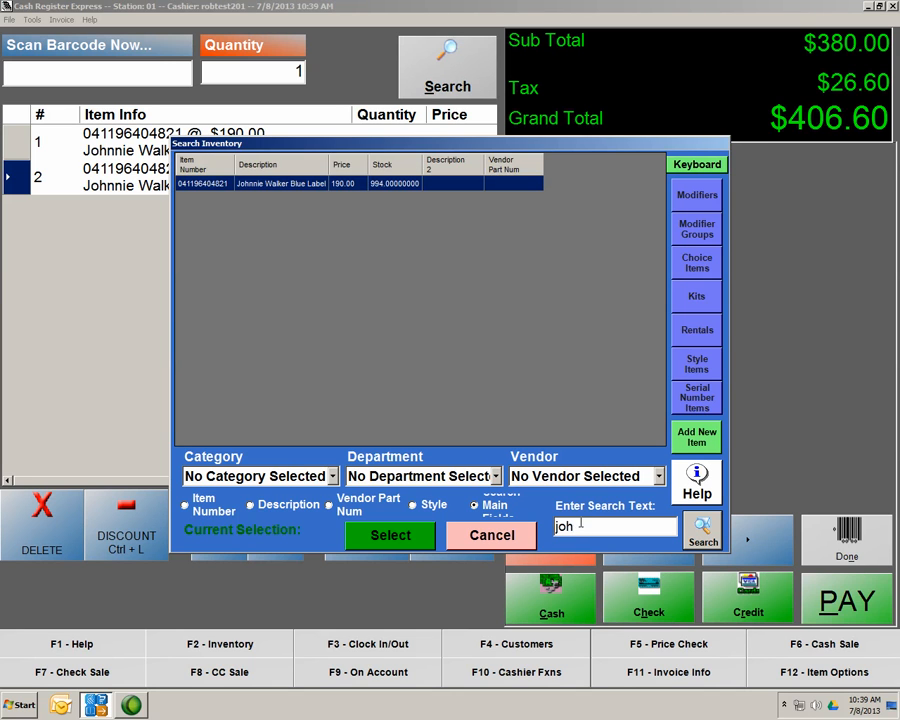
double_click(212, 183)
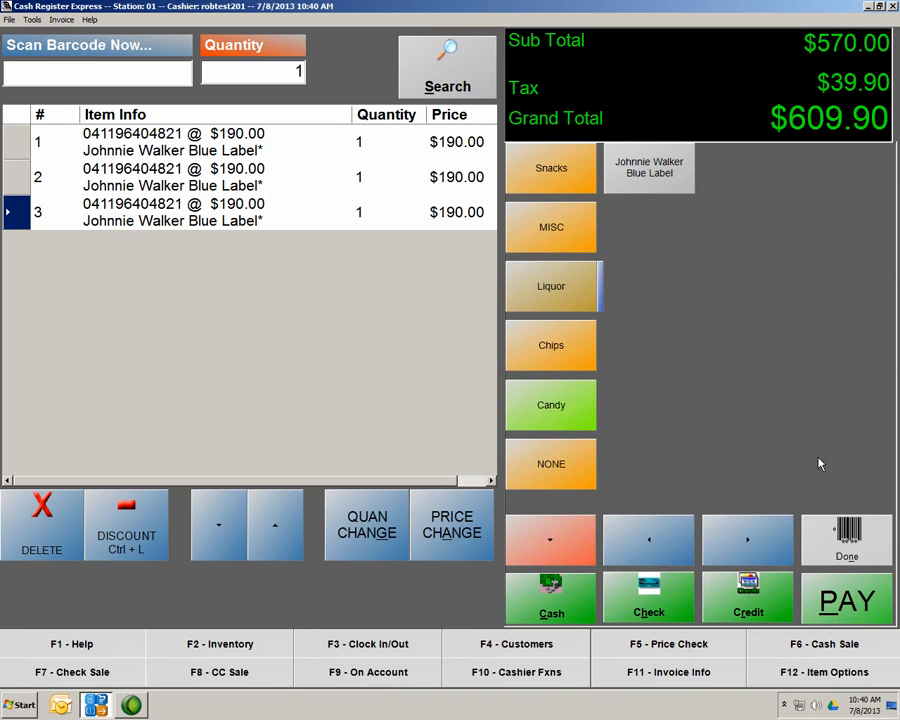
click(828, 538)
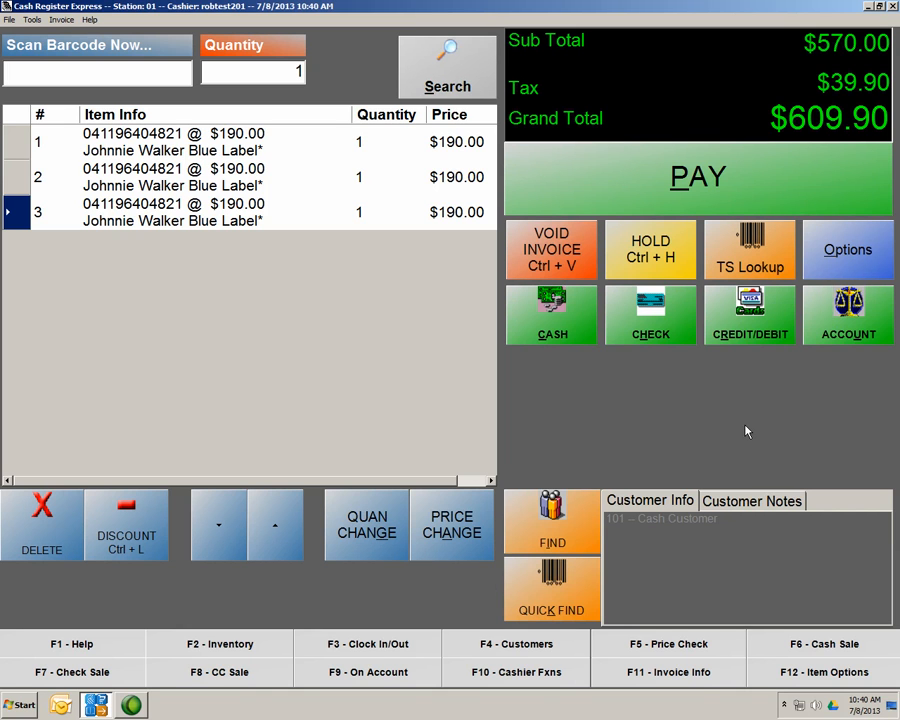
Open Administrative > Department Maintenance, exit once, and reopen it showing the Chips department
click(857, 258)
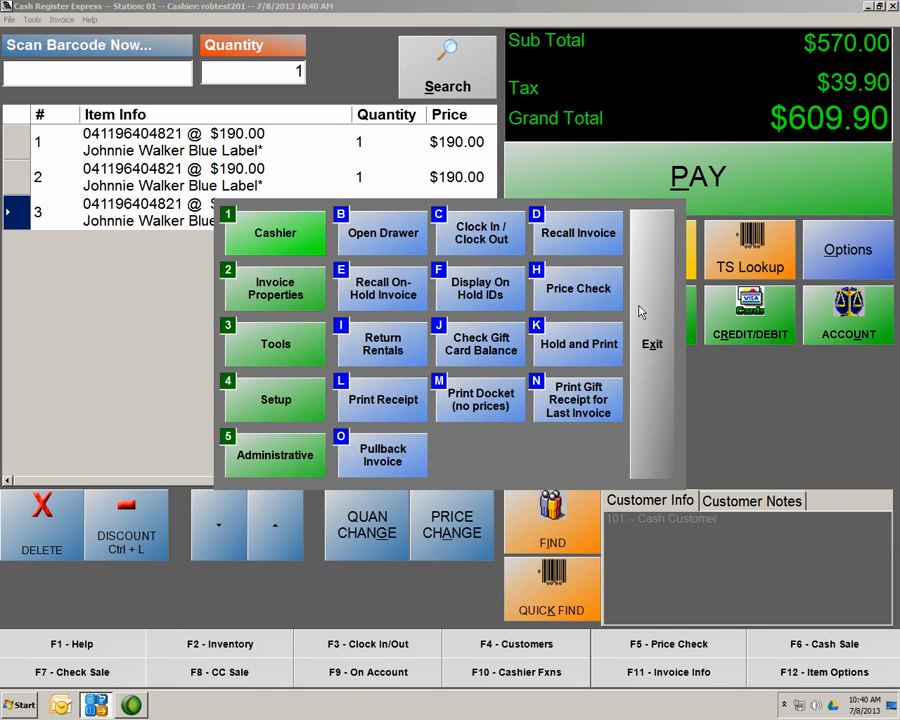
click(286, 455)
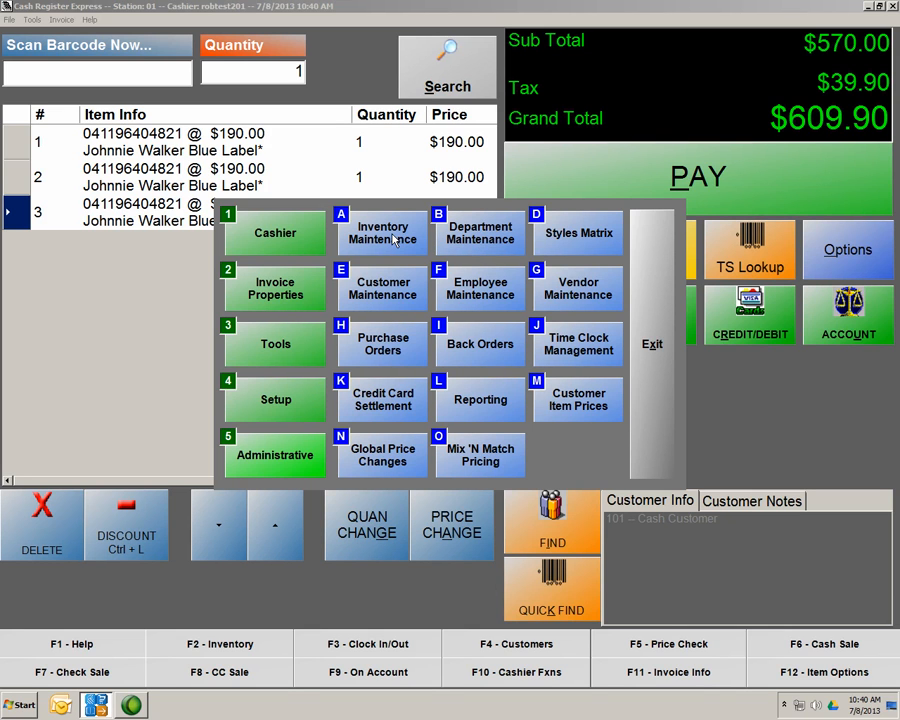
click(481, 233)
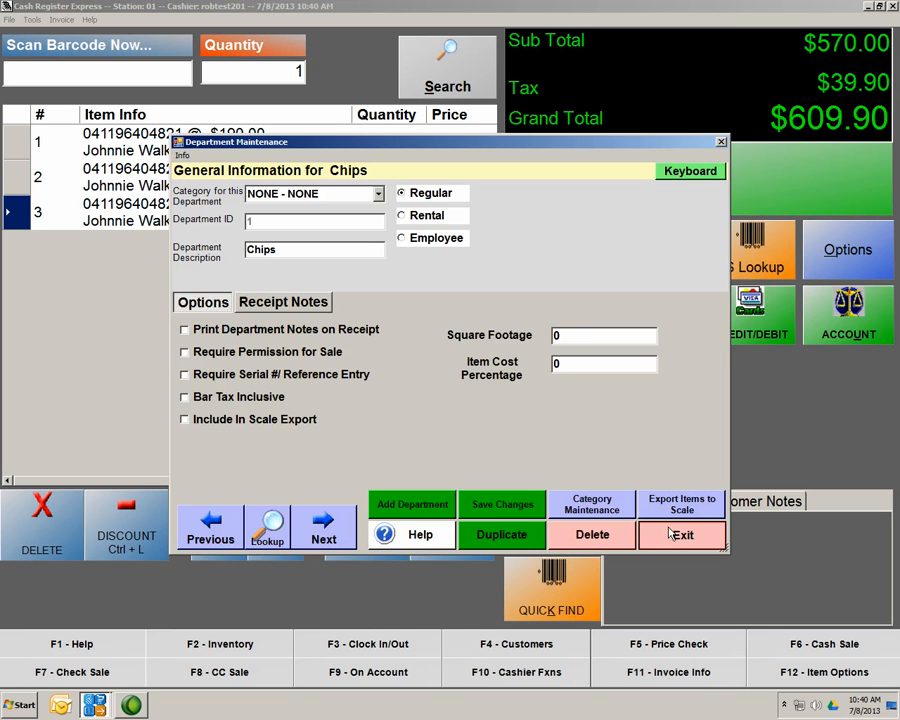
click(680, 533)
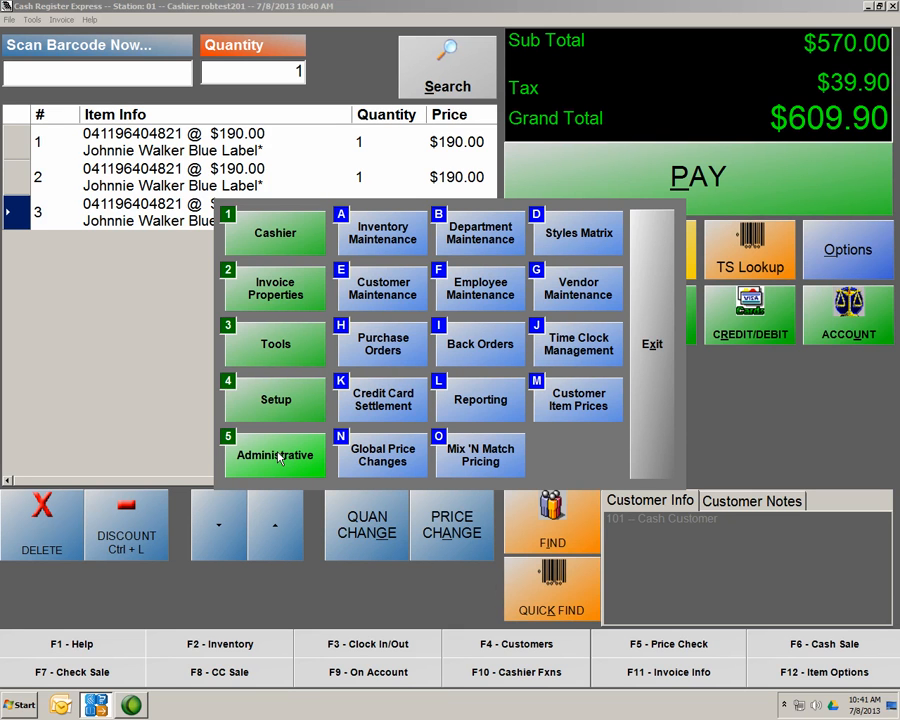
click(484, 243)
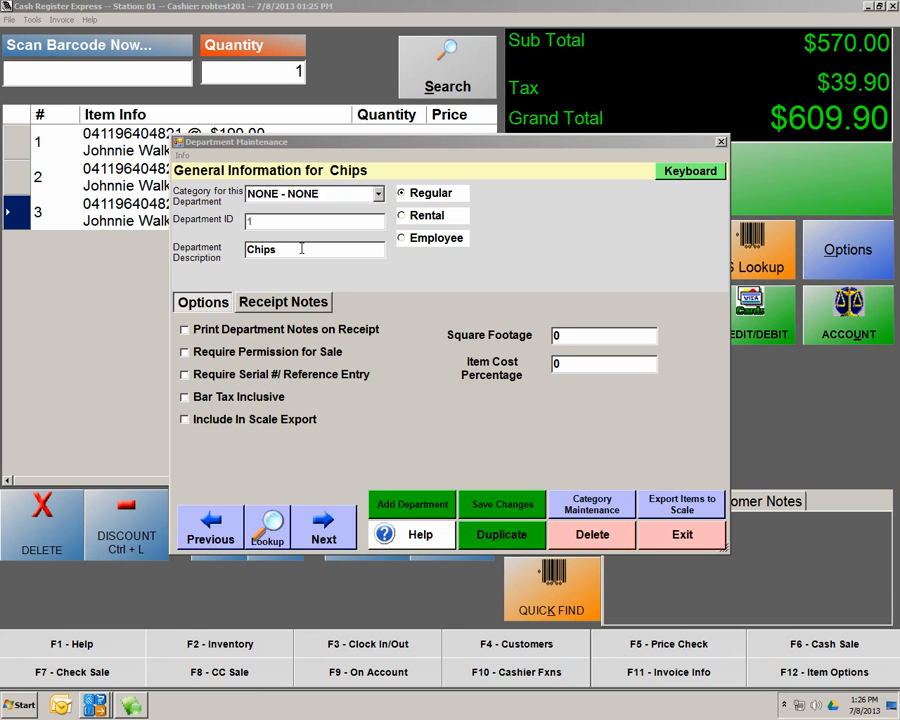
Add and save a department described 'snacks' (ID 12), decline another, and exit
click(404, 506)
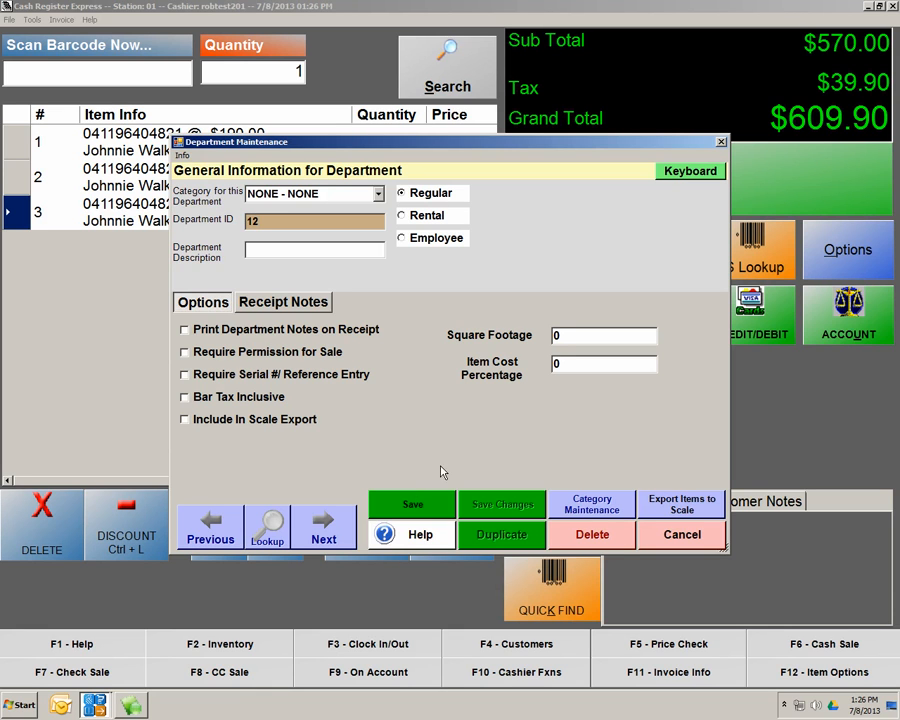
click(255, 249)
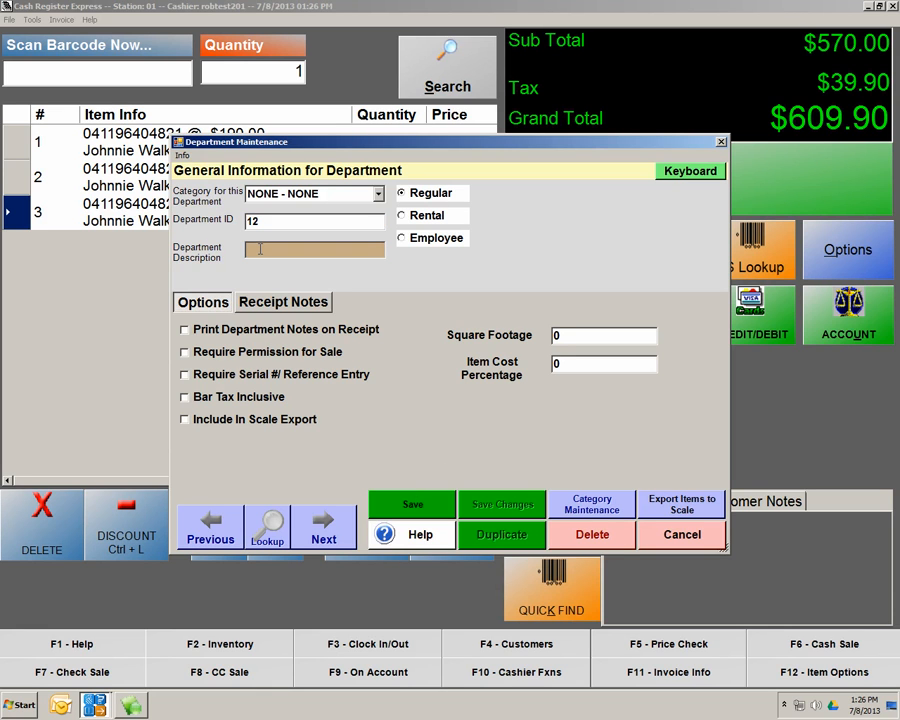
text(snacks)
click(414, 506)
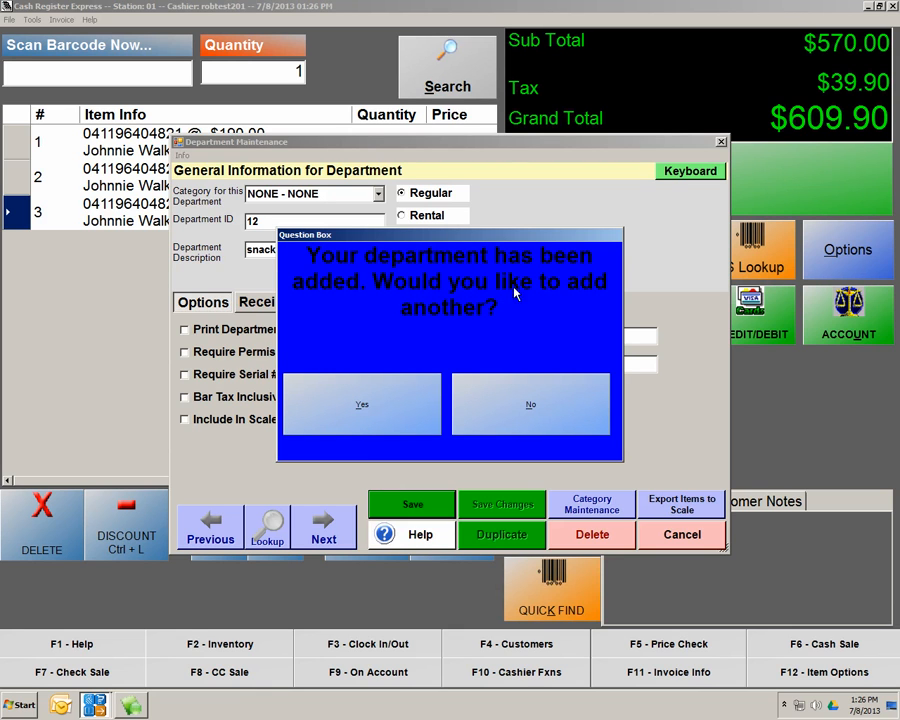
click(487, 413)
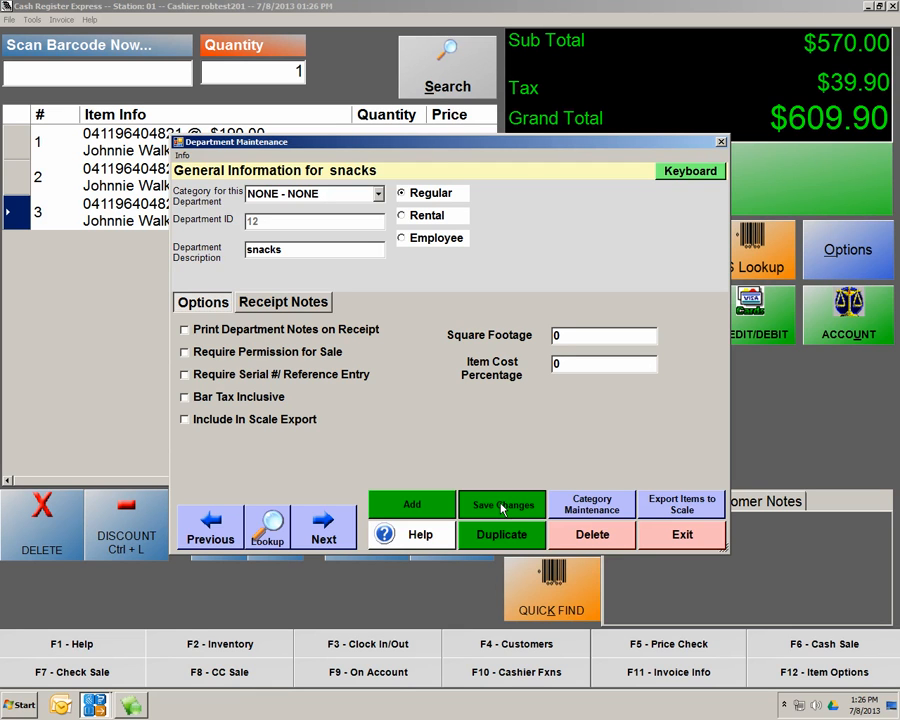
click(668, 537)
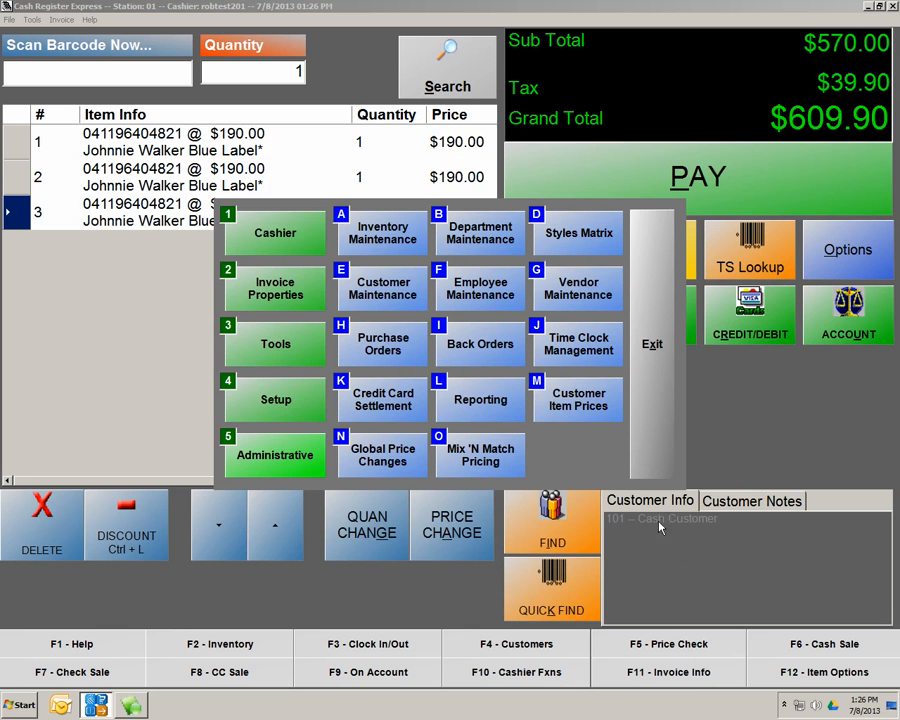
Open Inventory Maintenance from the administrative menu, showing the Cheetos item
click(389, 237)
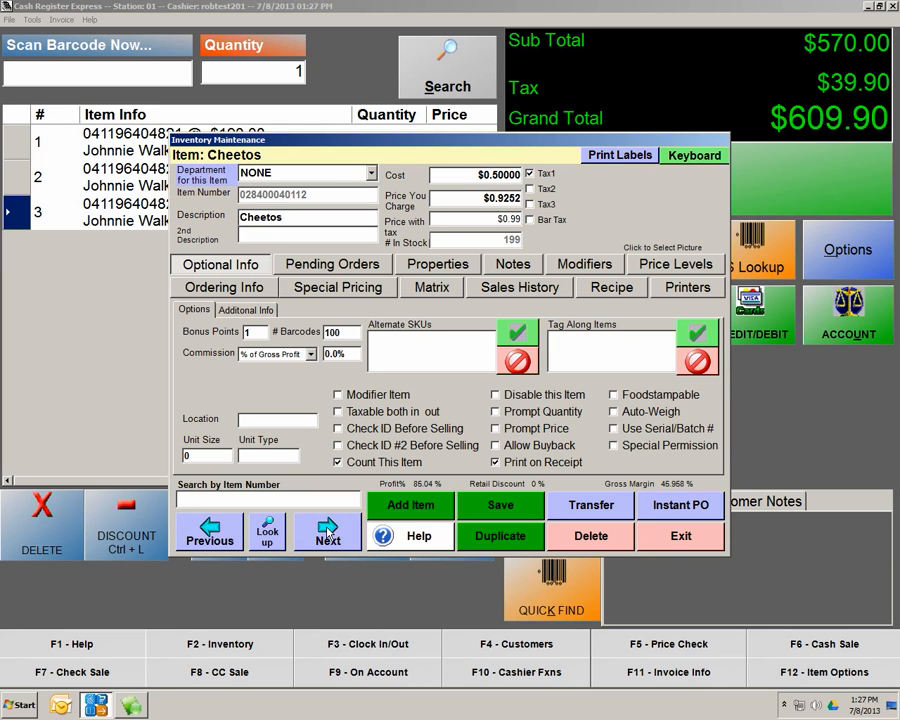
click(274, 537)
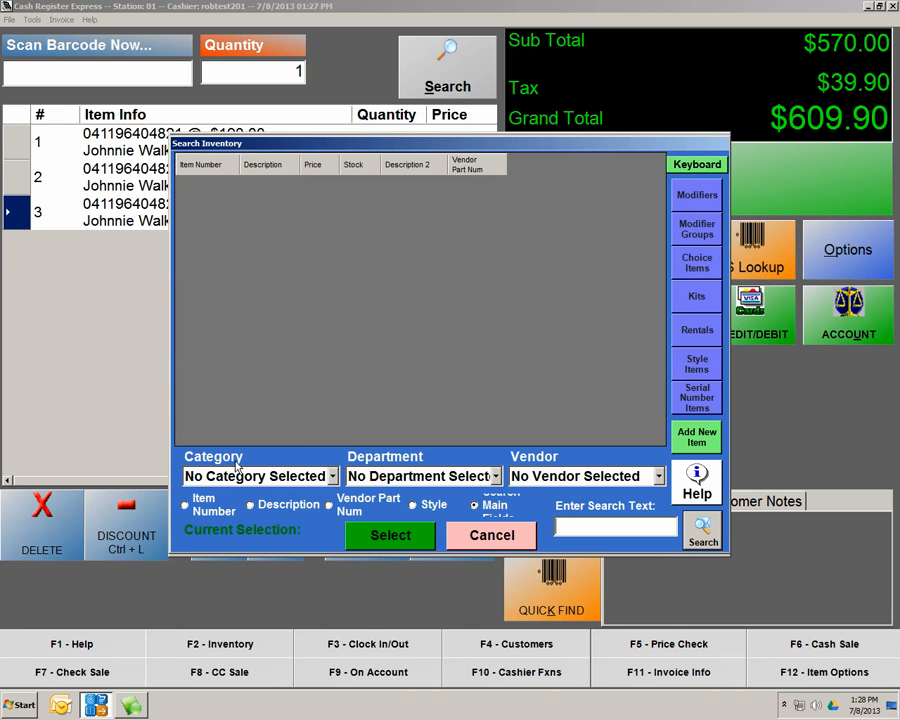
click(602, 527)
text(joh)
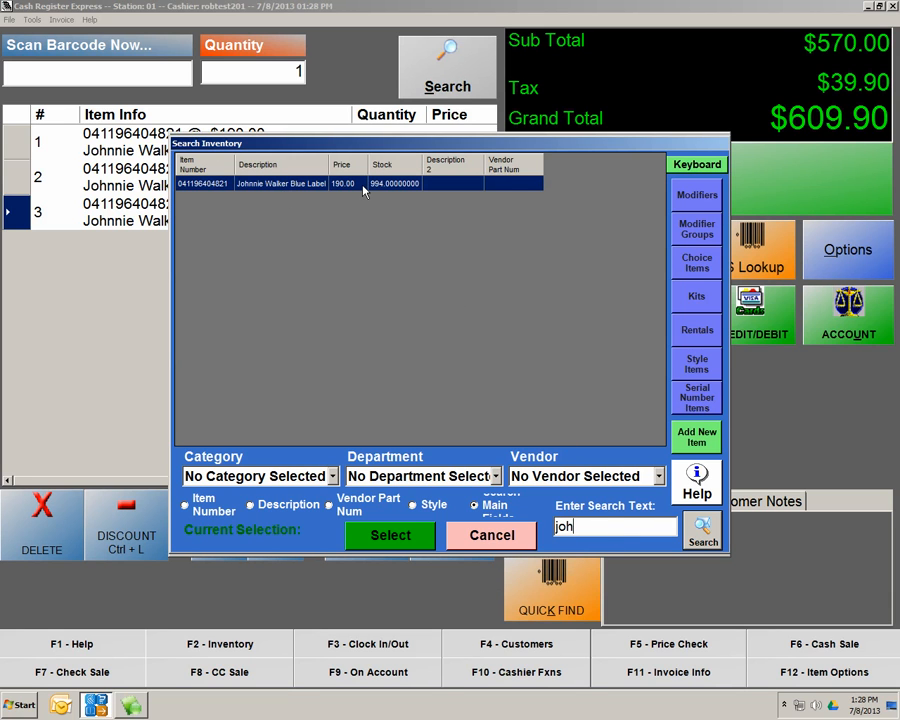
click(505, 535)
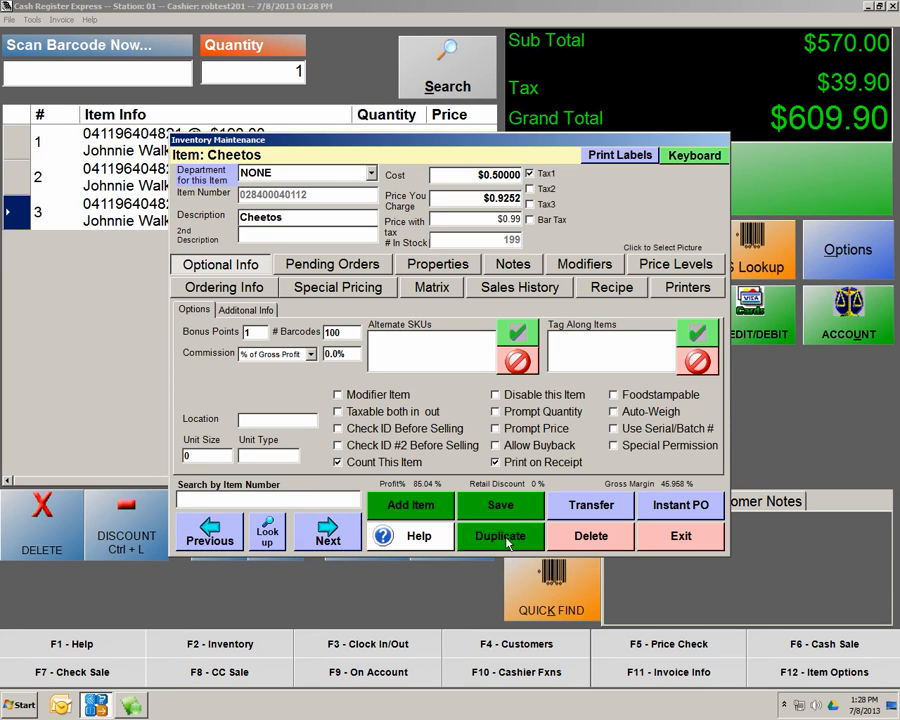
Add a new inventory item of type Standard Item
click(413, 508)
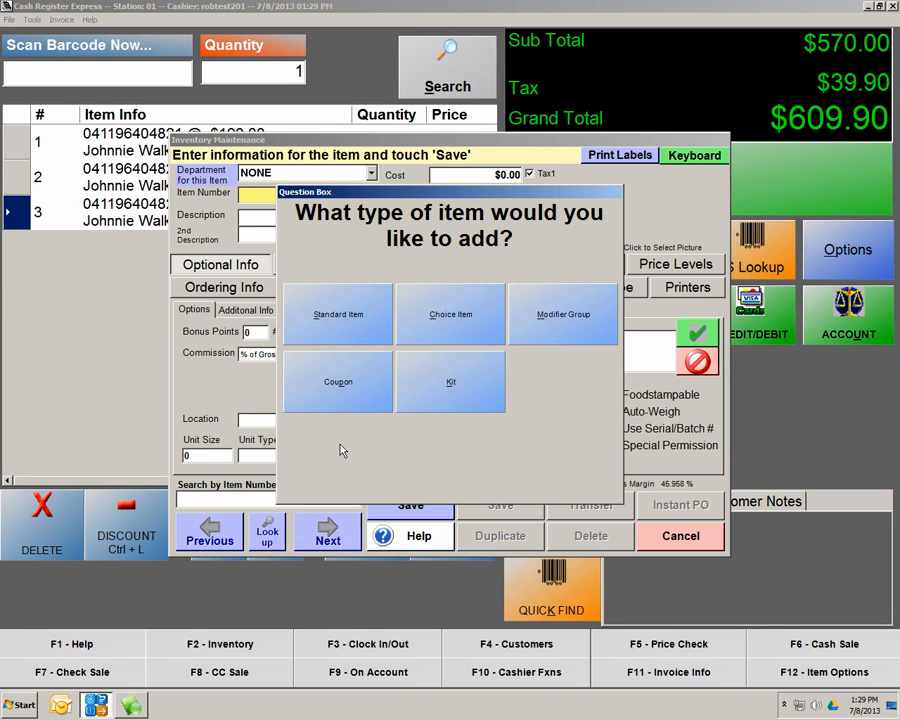
click(343, 318)
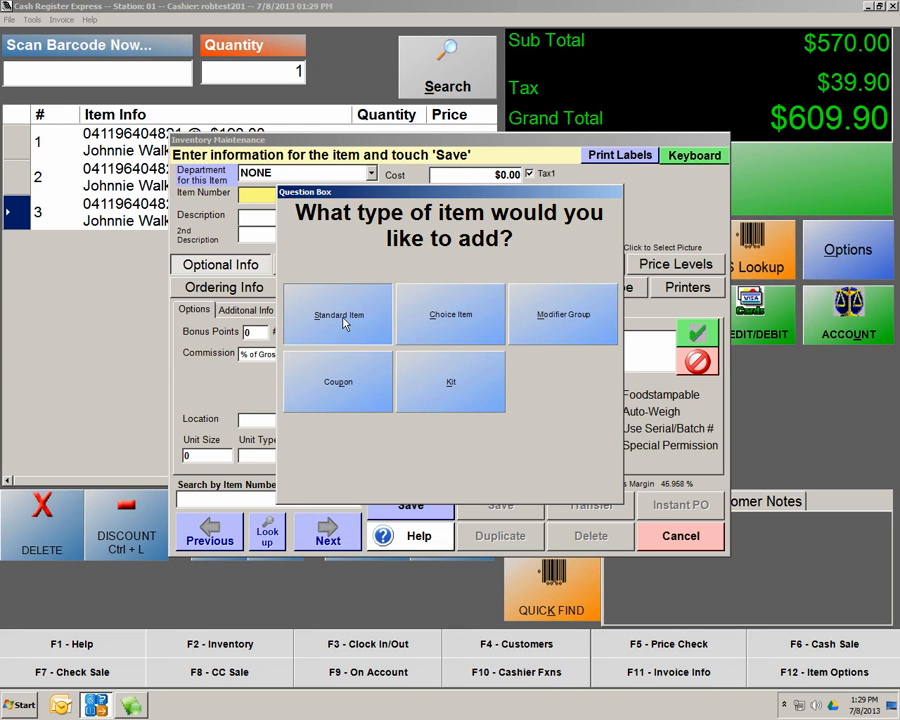
click(343, 320)
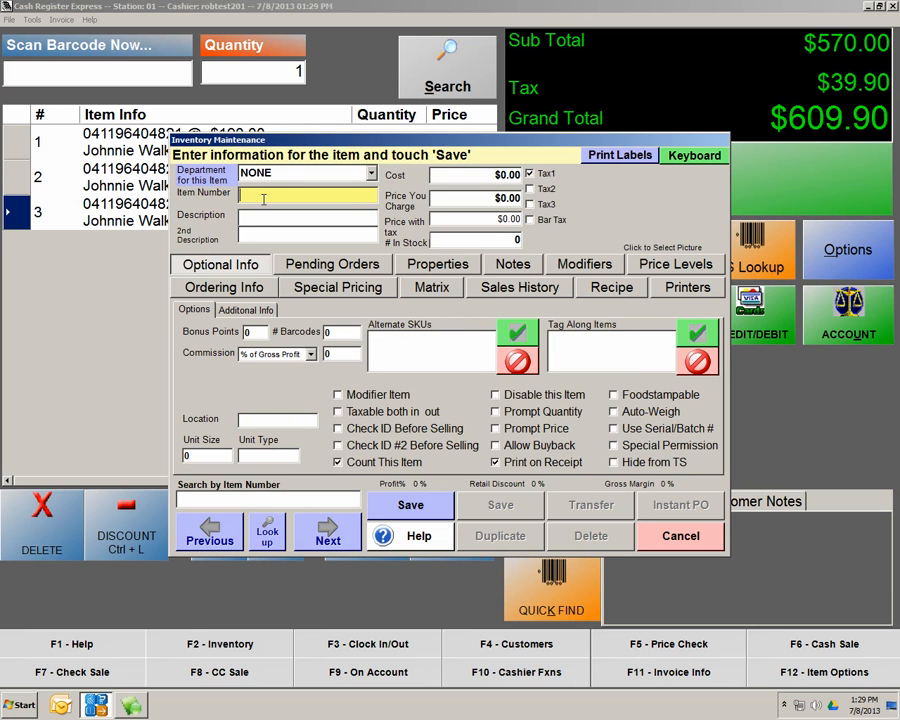
click(372, 175)
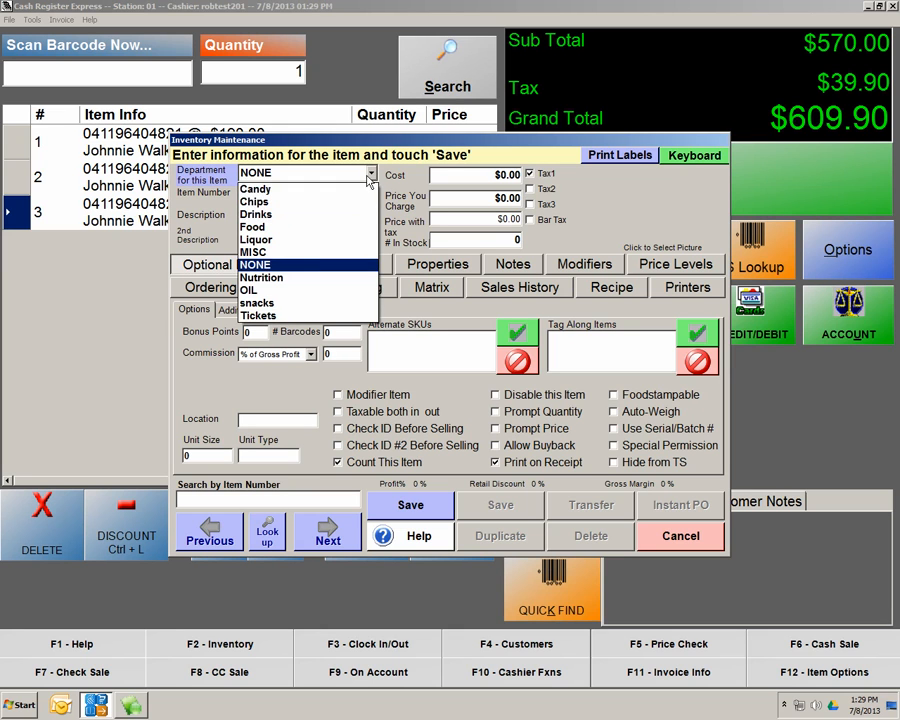
click(290, 303)
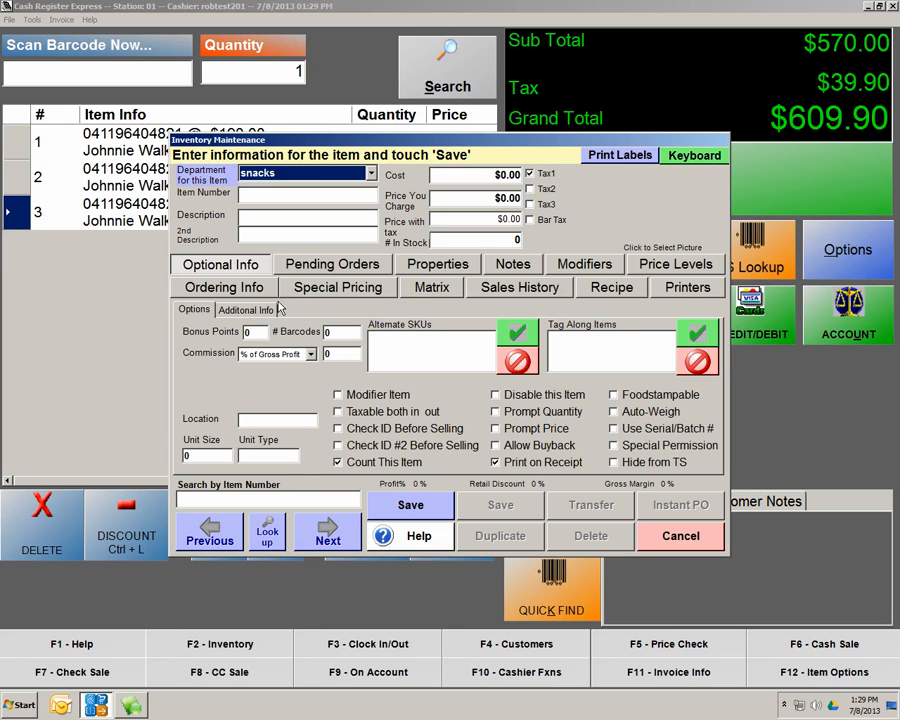
click(245, 195)
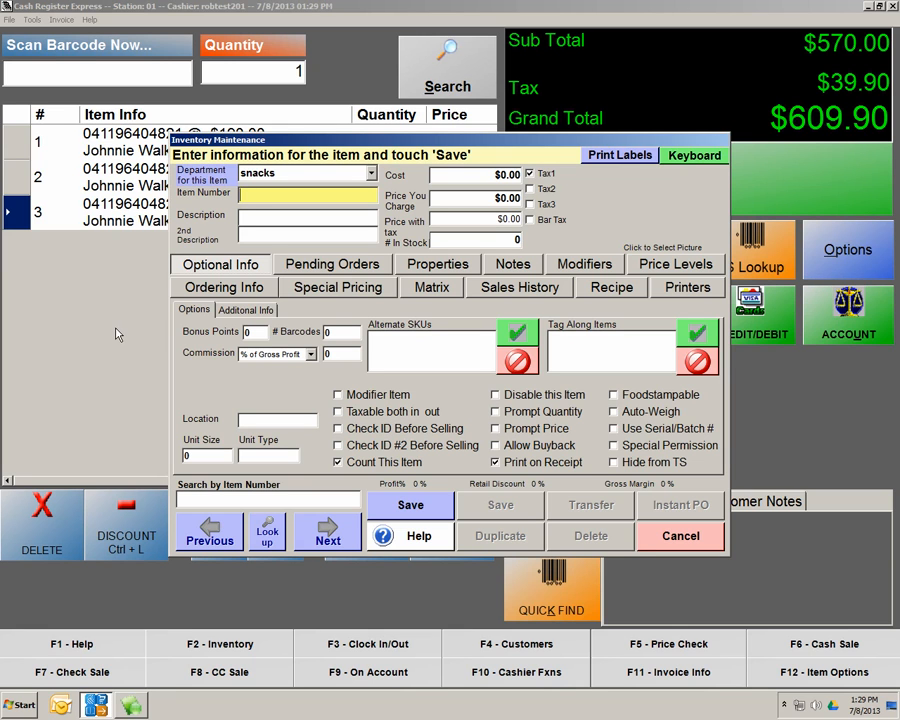
text(044000013806)
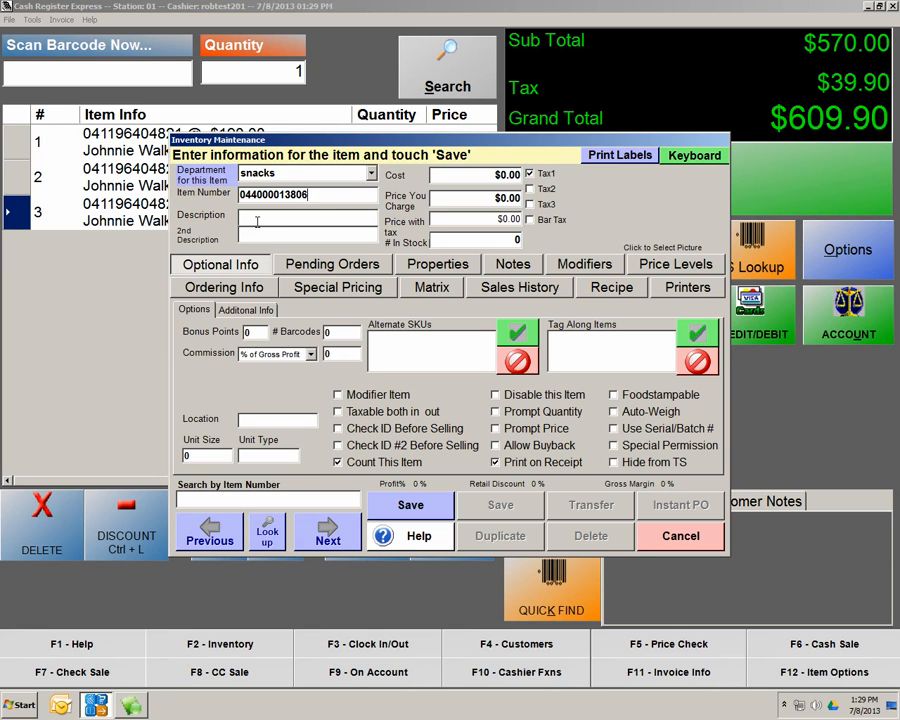
click(257, 221)
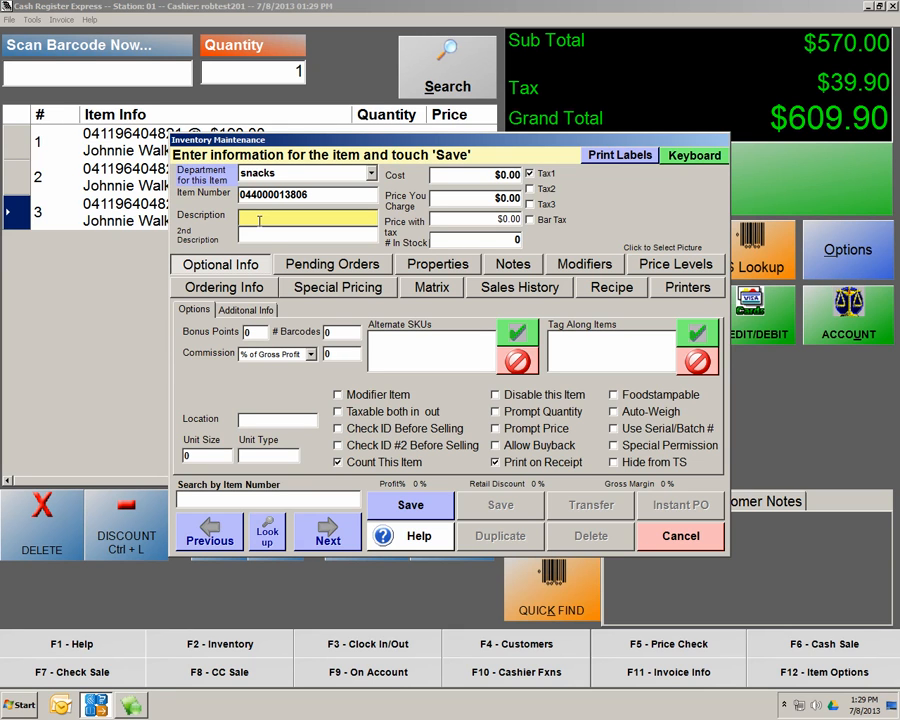
text(Animal Crackers)
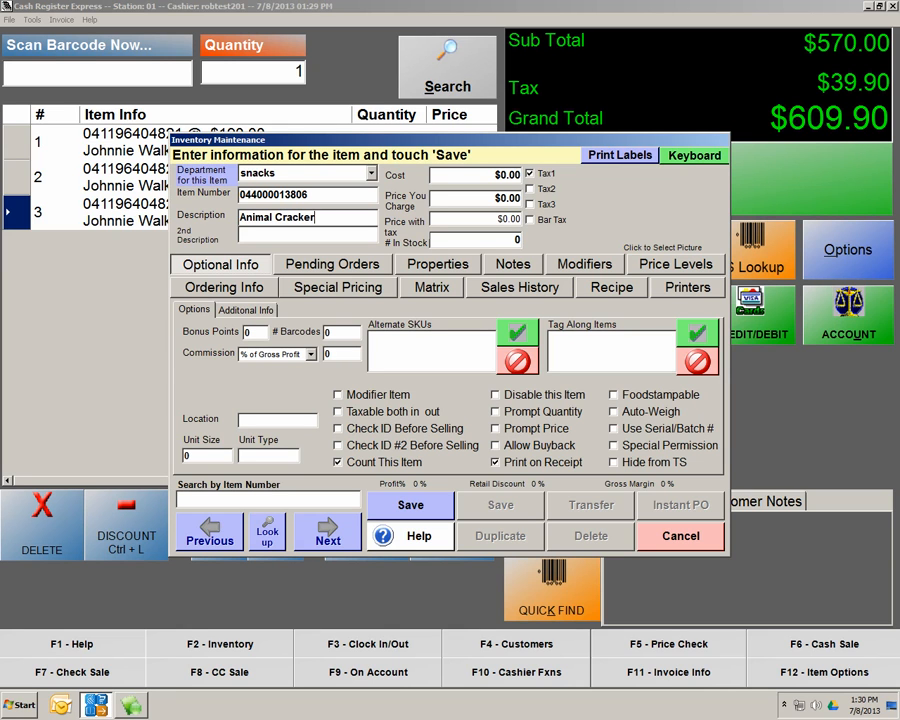
Enter cost 1.00, price 1.50 and 100 in stock, then save the item
click(503, 175)
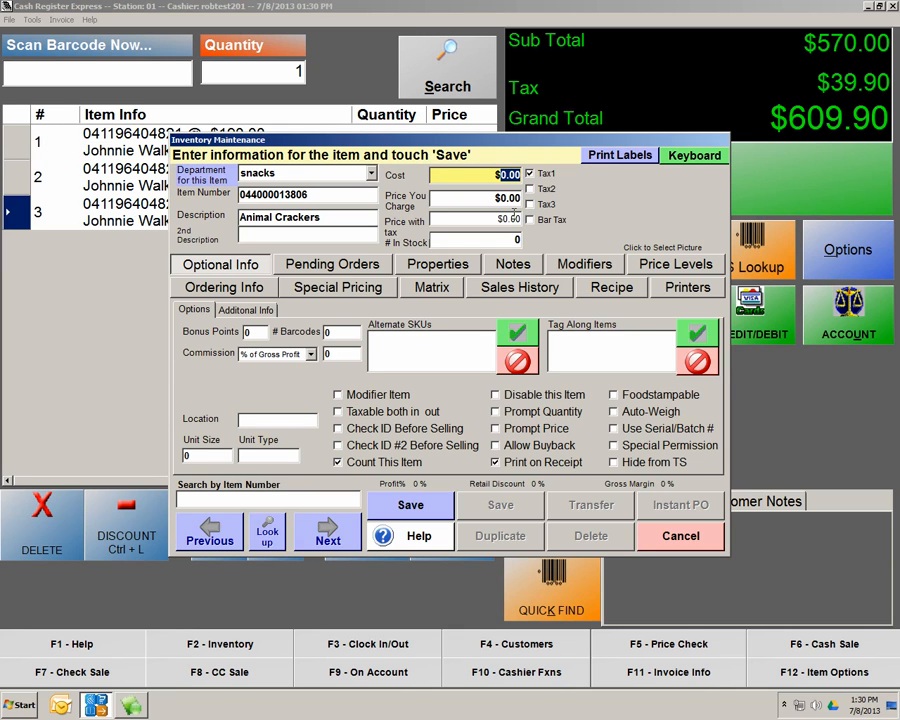
text(1.00)
click(492, 197)
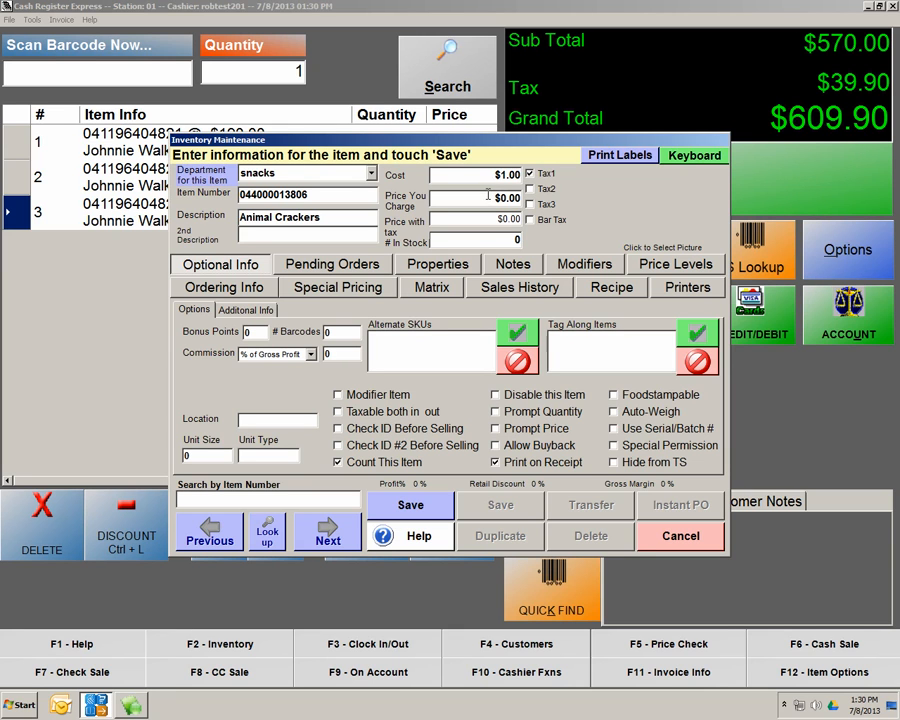
click(488, 196)
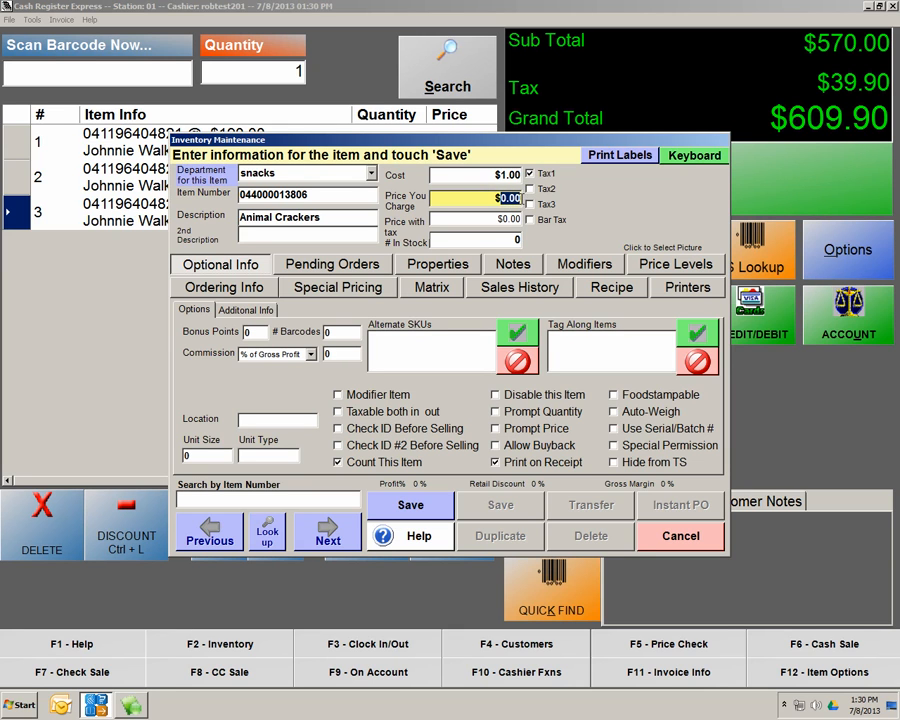
text(1.50)
key(Return)
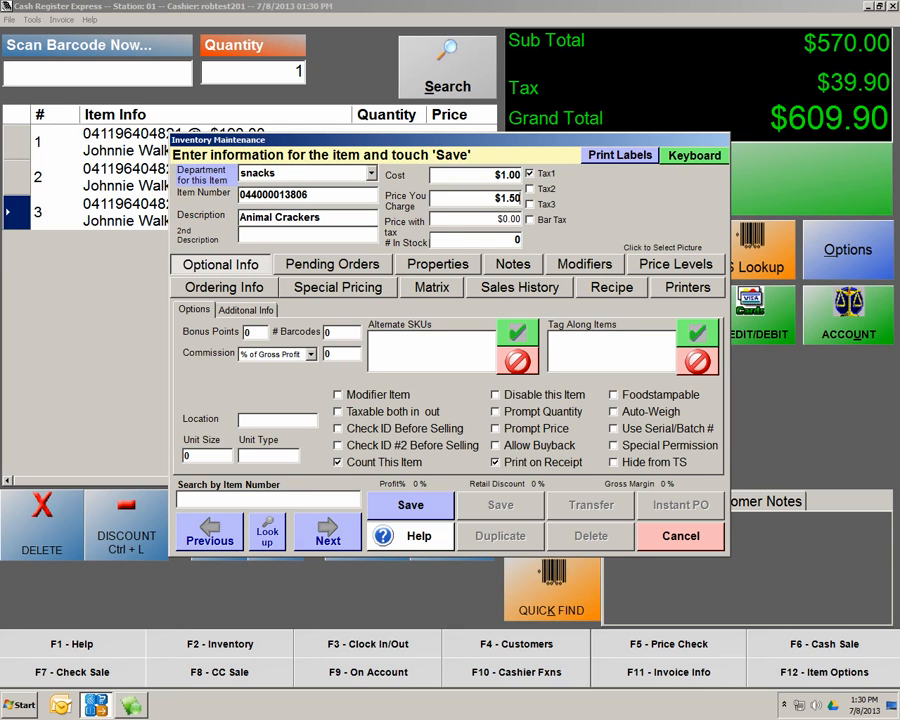
click(481, 219)
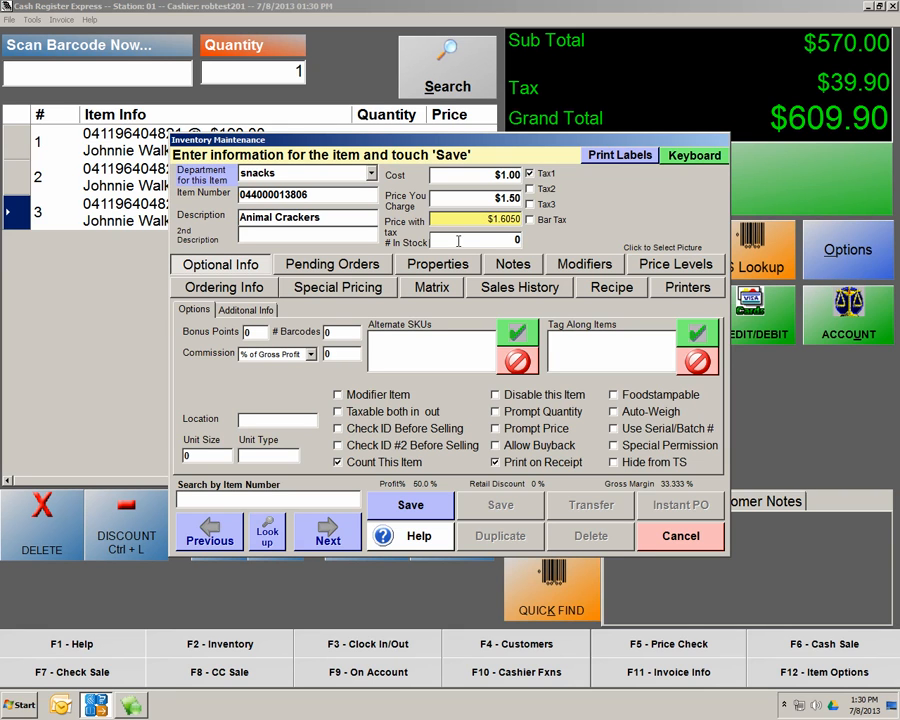
key(Tab)
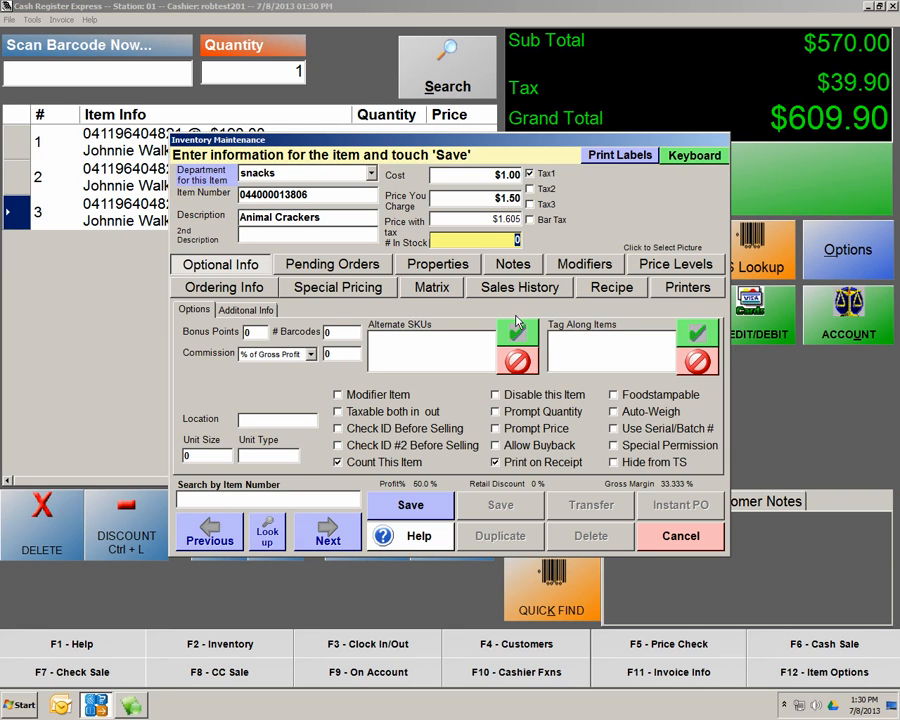
text(100)
key(Tab)
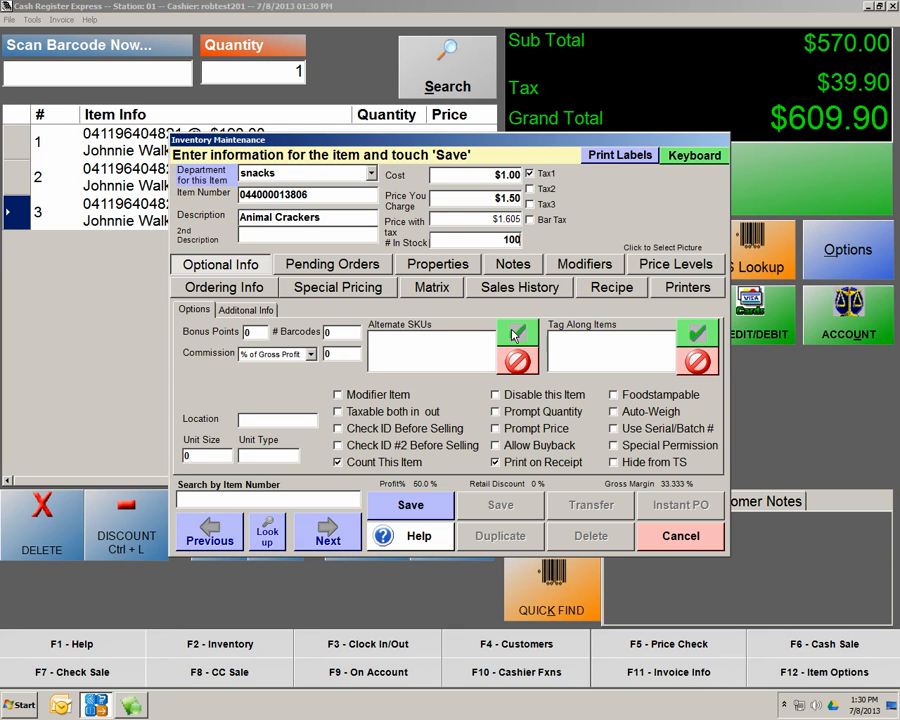
click(437, 514)
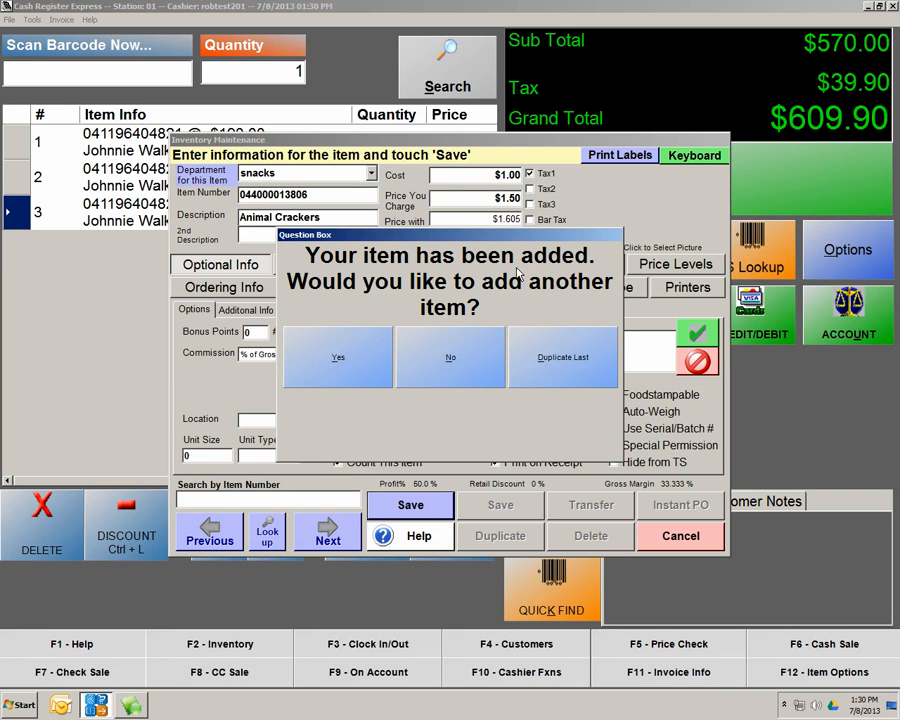
Decline adding another item and save the Animal Crackers record
click(442, 374)
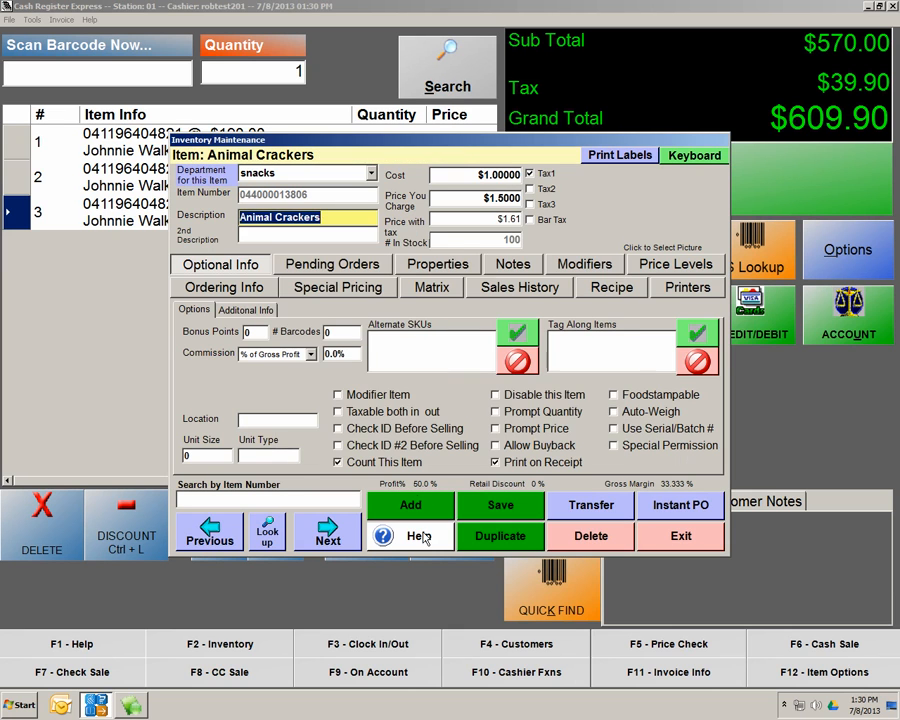
click(491, 511)
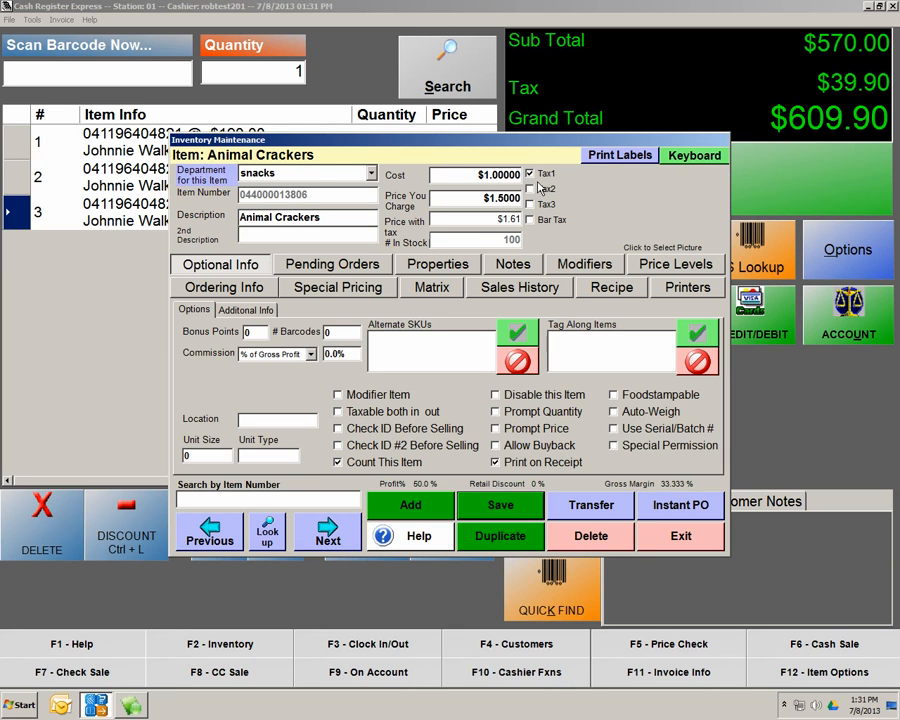
click(657, 195)
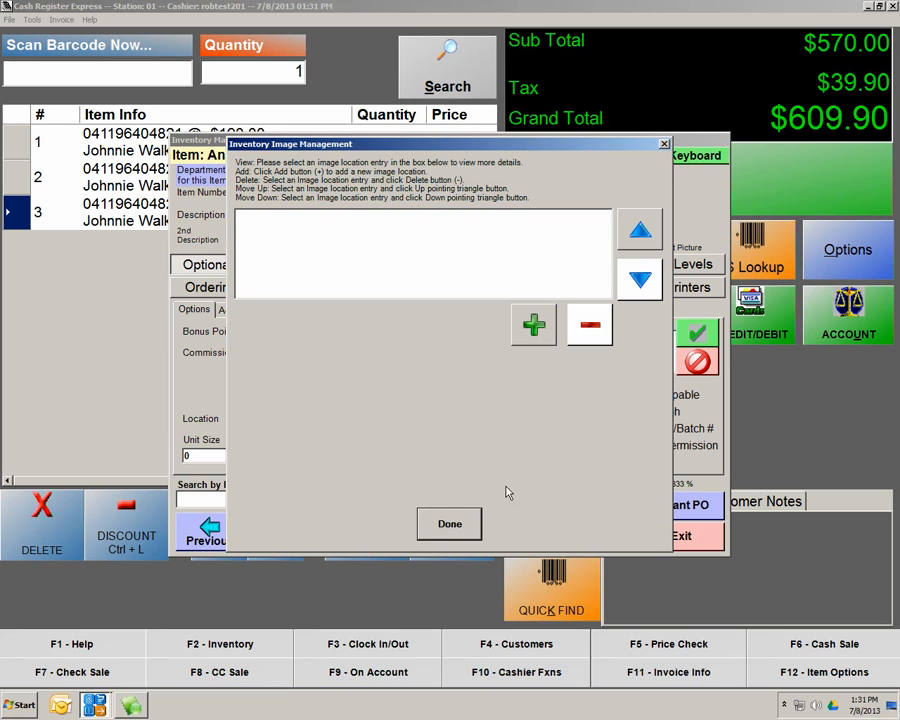
click(588, 324)
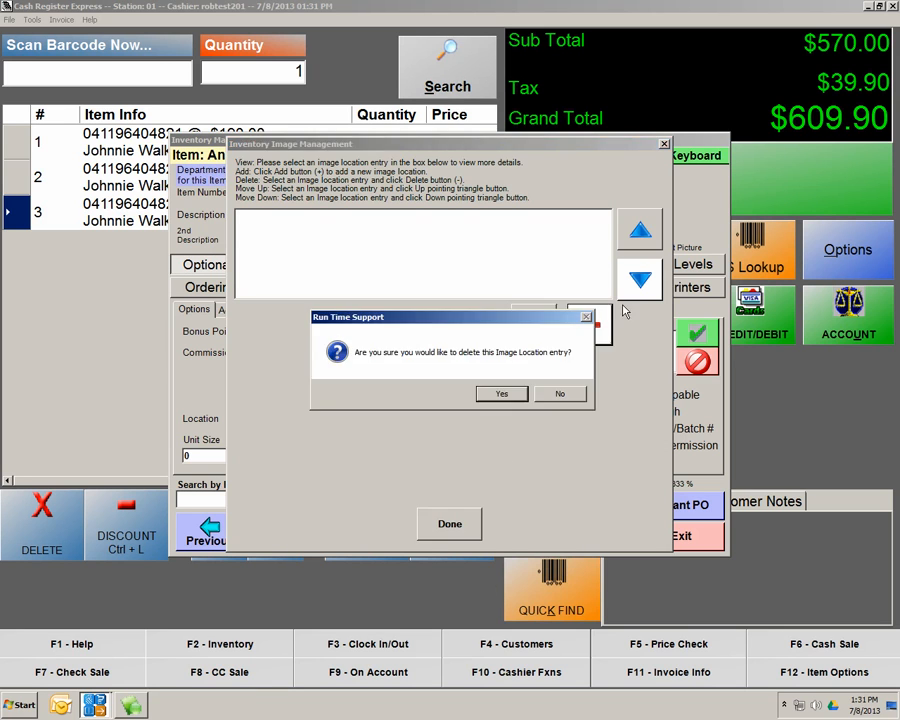
click(566, 386)
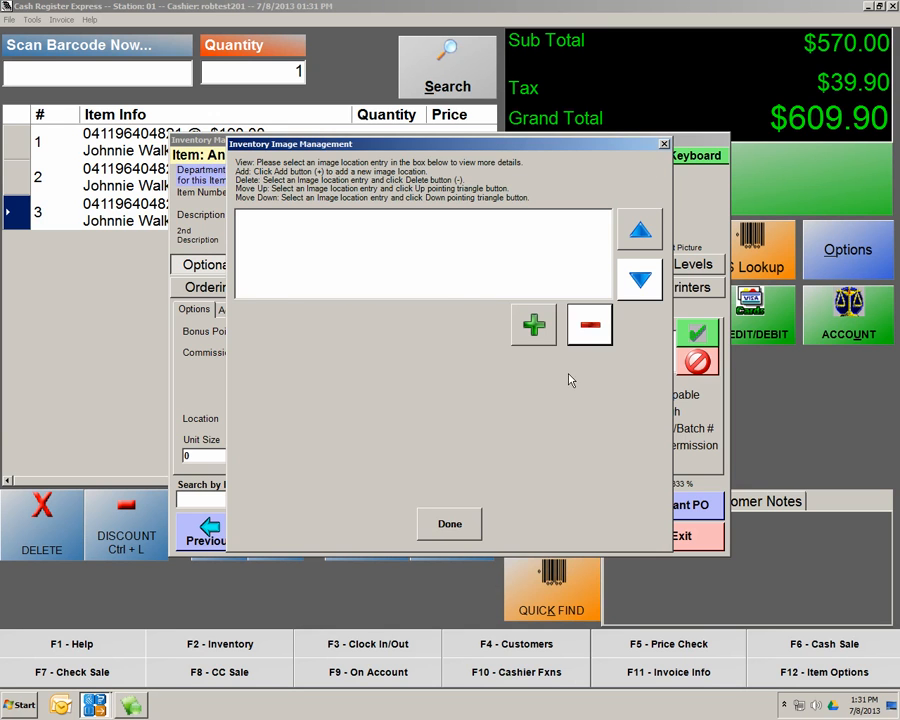
click(664, 144)
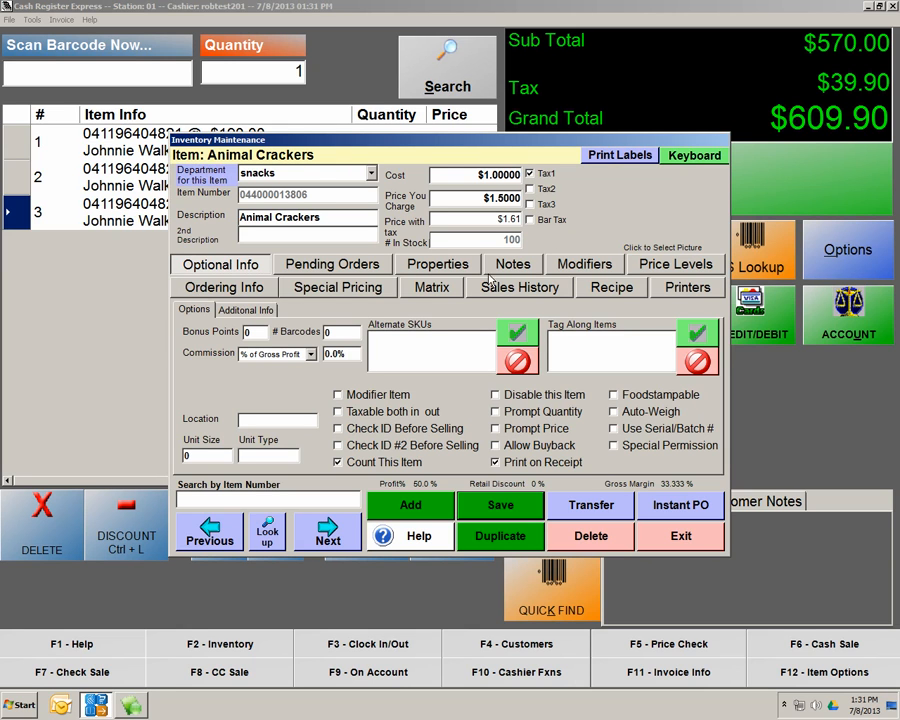
Review Ordering Info, save Animal Crackers, exit Inventory Maintenance and the menu, then void the sale
click(211, 289)
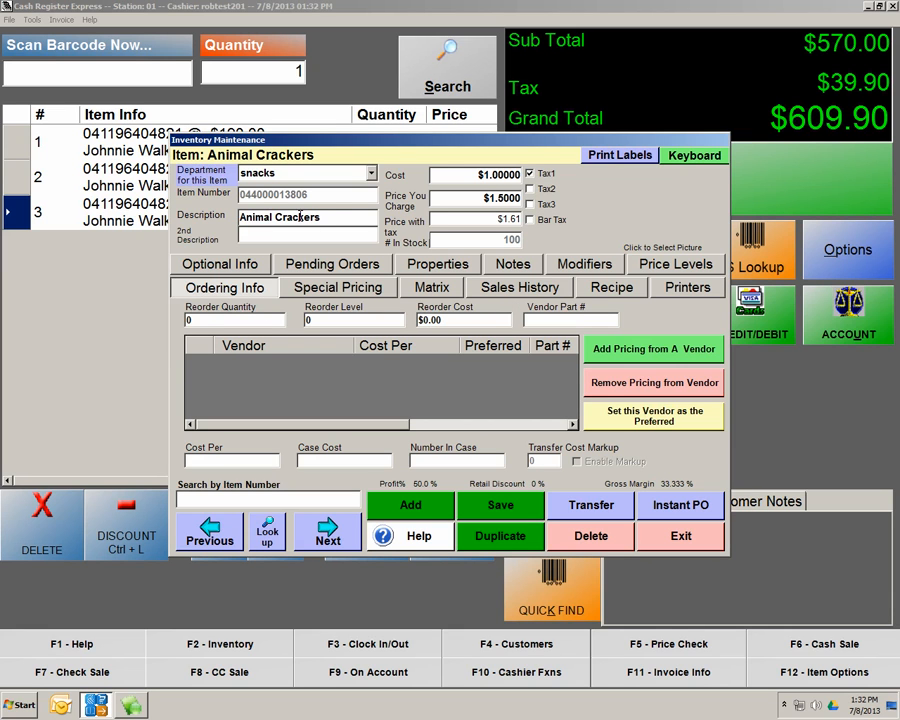
click(500, 510)
click(698, 543)
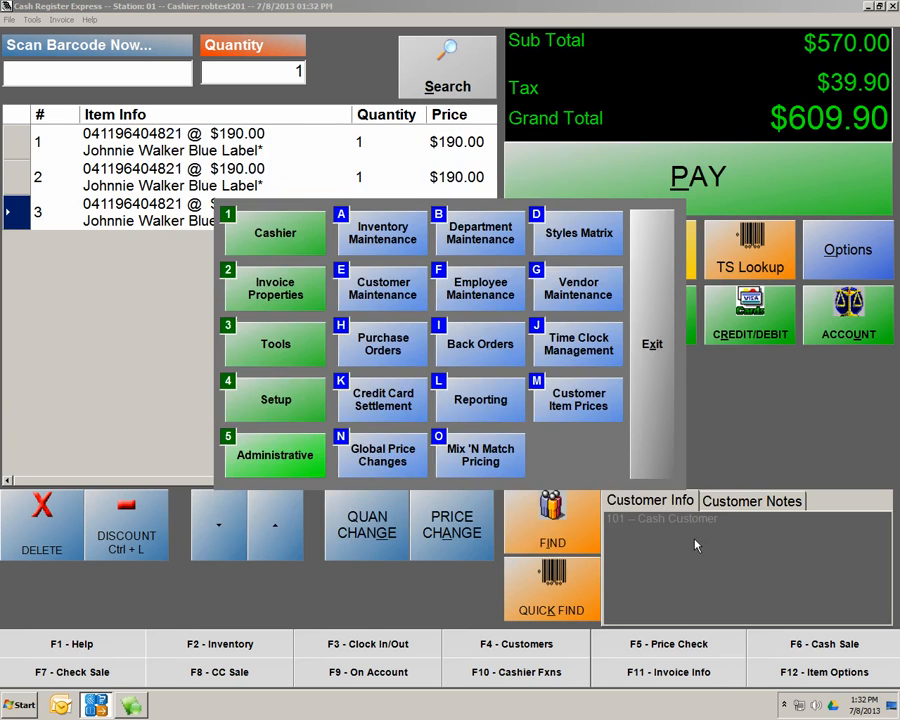
click(656, 364)
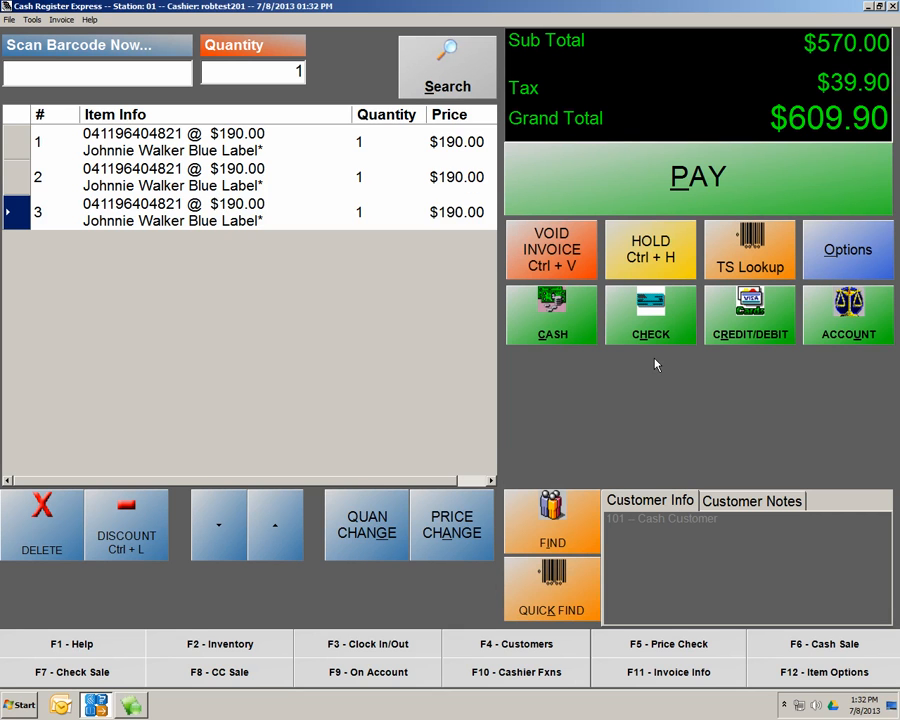
key(ctrl+h)
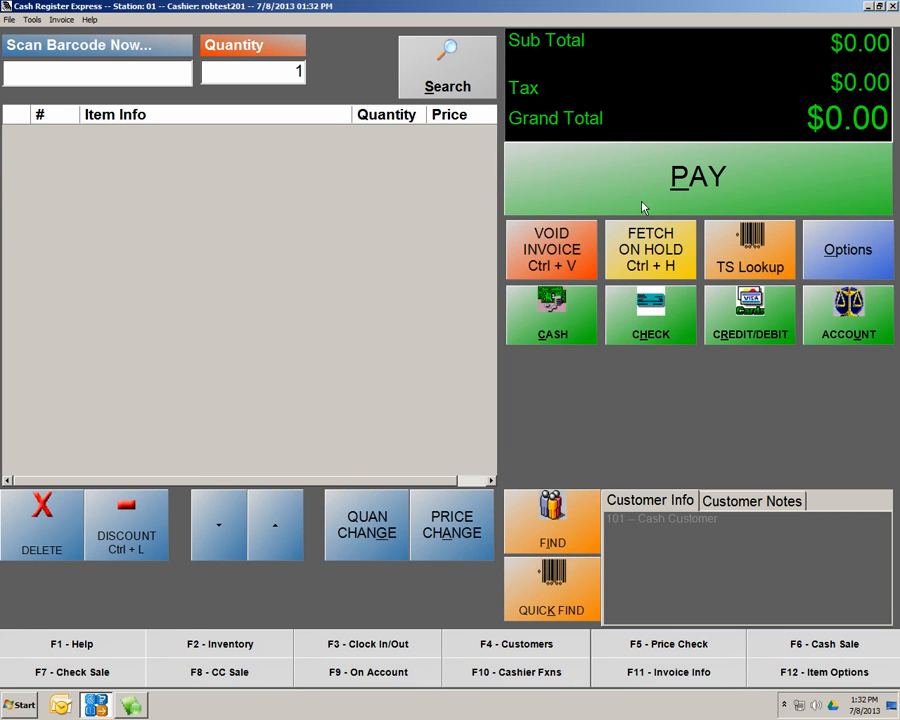
click(891, 7)
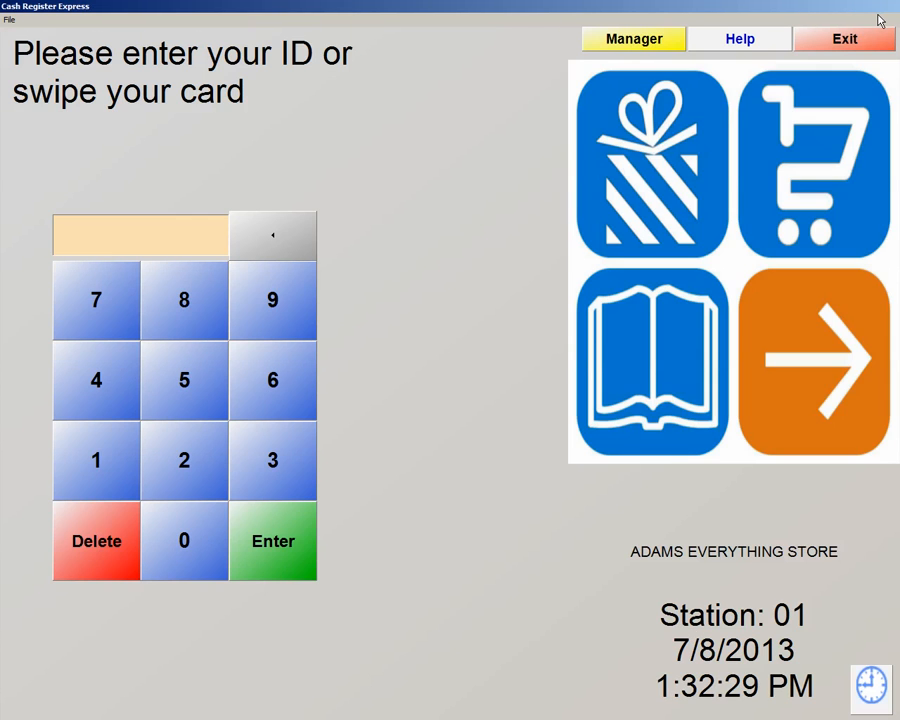
click(190, 541)
click(105, 472)
click(262, 542)
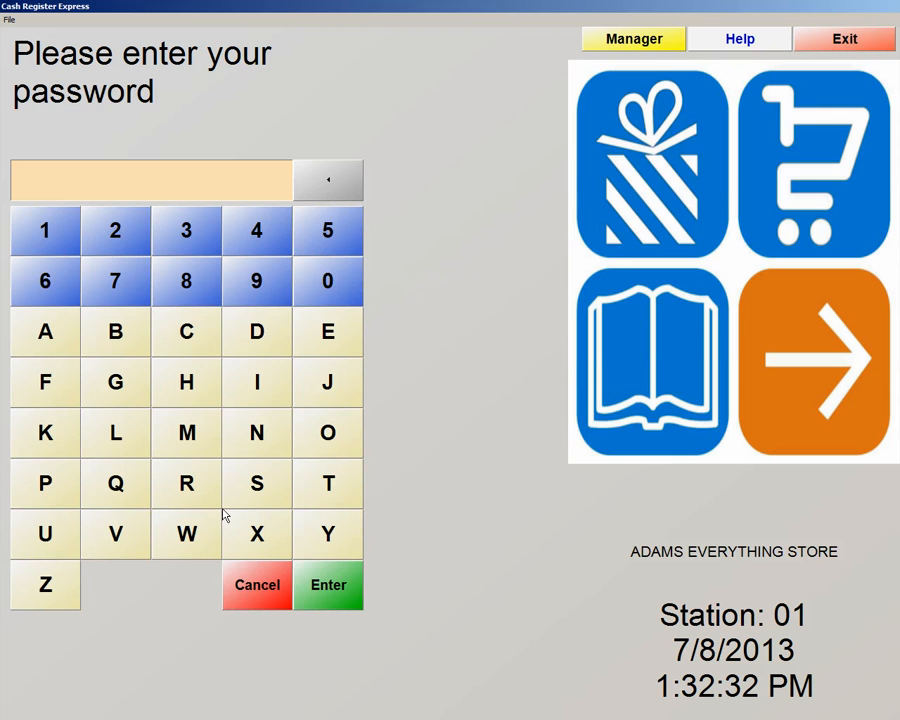
click(42, 335)
click(236, 332)
click(201, 430)
click(247, 390)
click(253, 428)
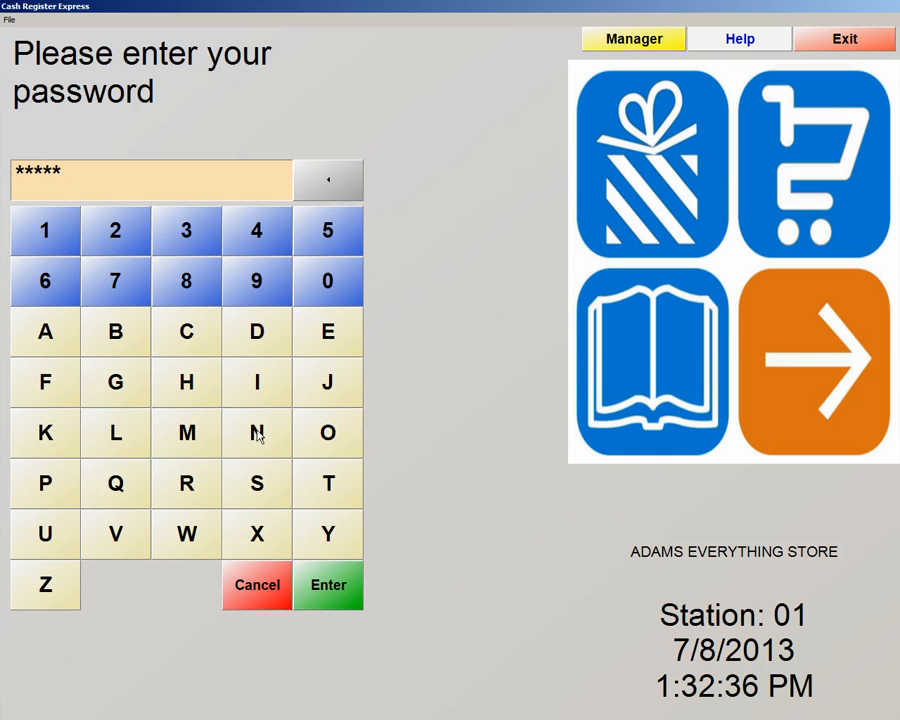
click(326, 582)
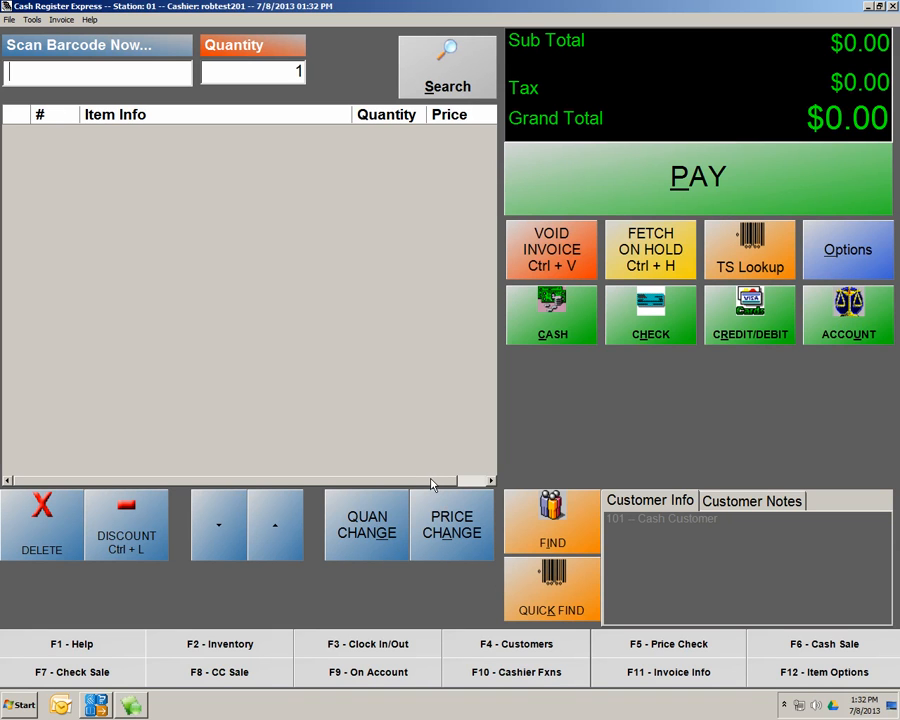
text(044000013806)
key(Return)
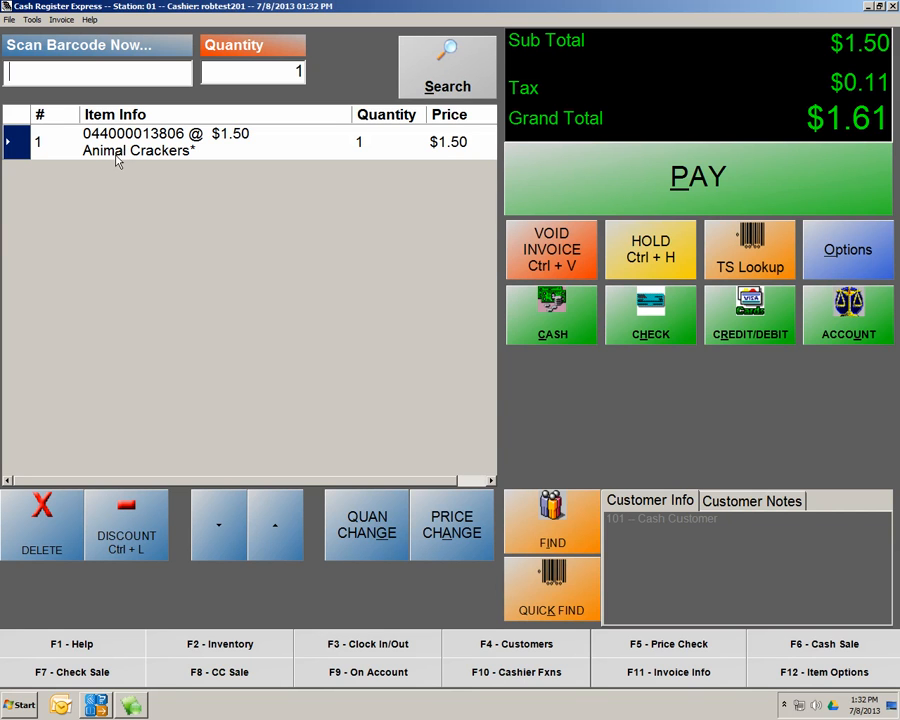
Add a second $1.50 Animal Crackers from the snacks category buttons, making the total $3.21
click(814, 250)
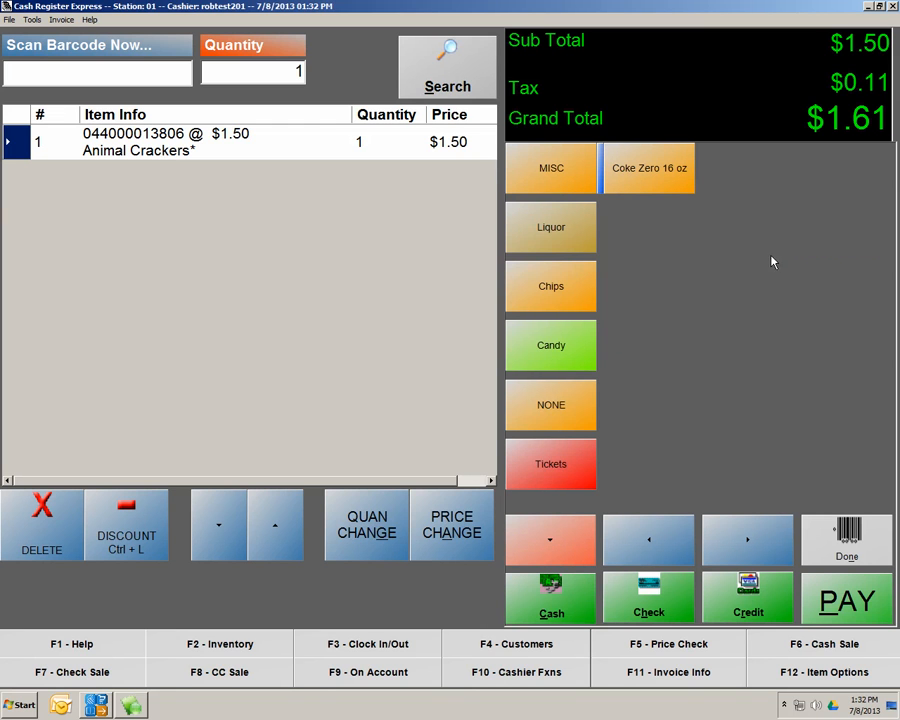
click(567, 544)
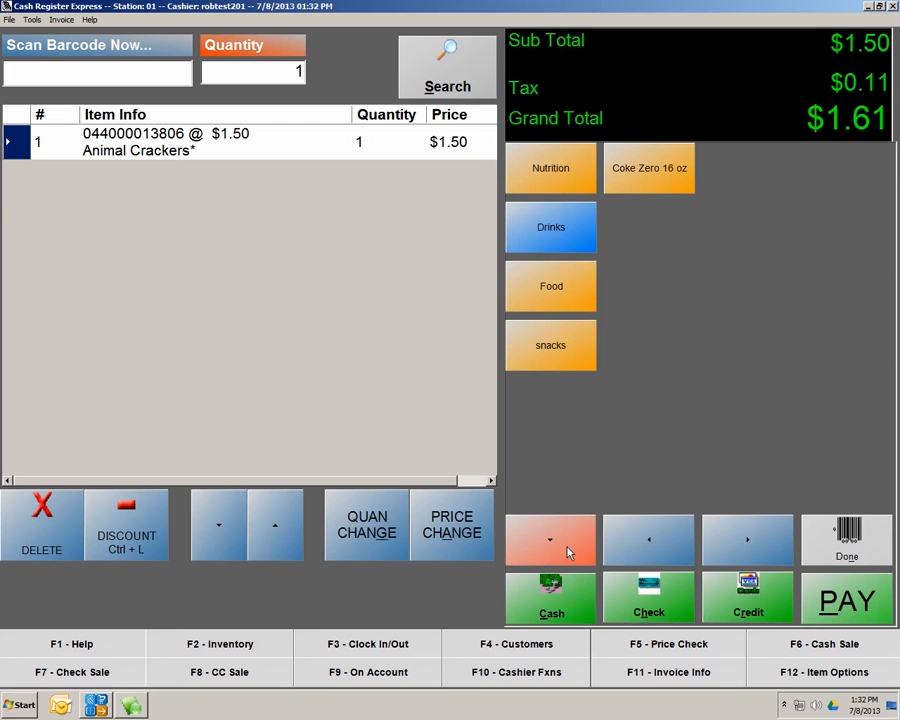
click(550, 360)
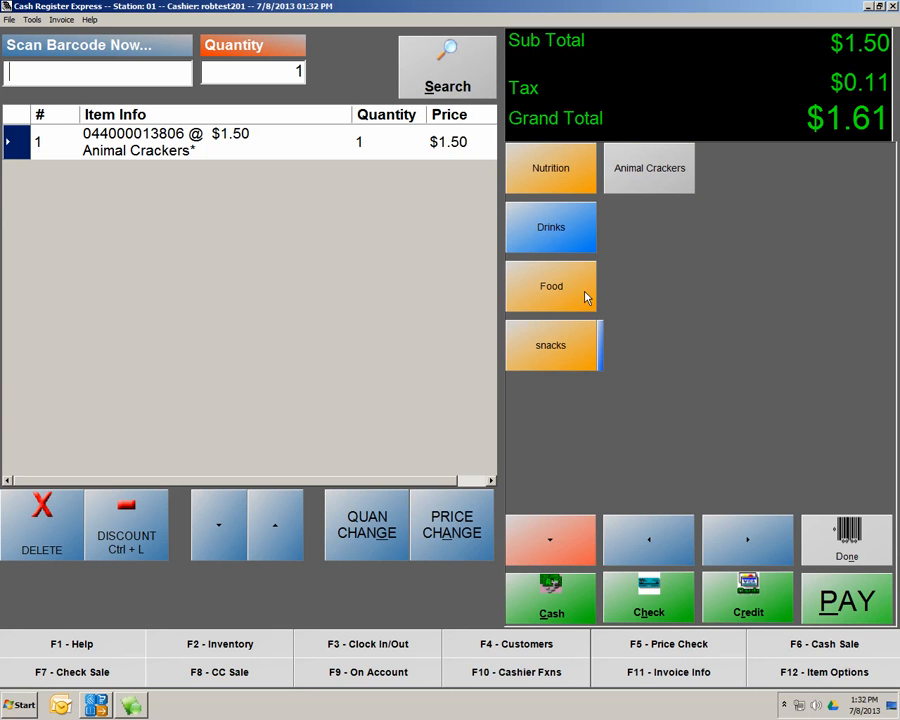
click(637, 172)
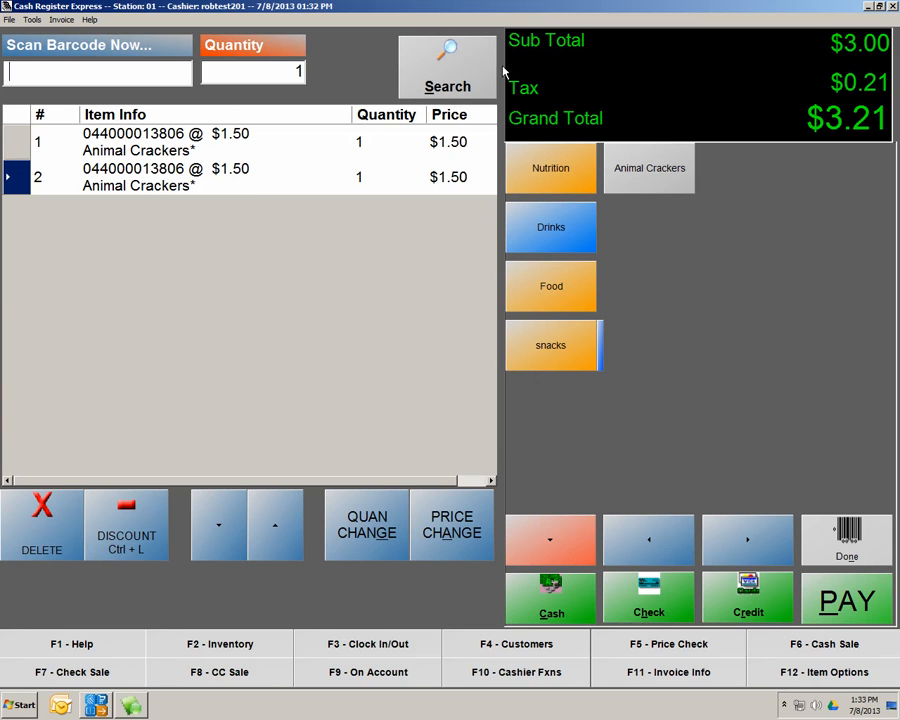
Search inventory for 'ani' and add the Animal Crackers result as a third item
click(456, 74)
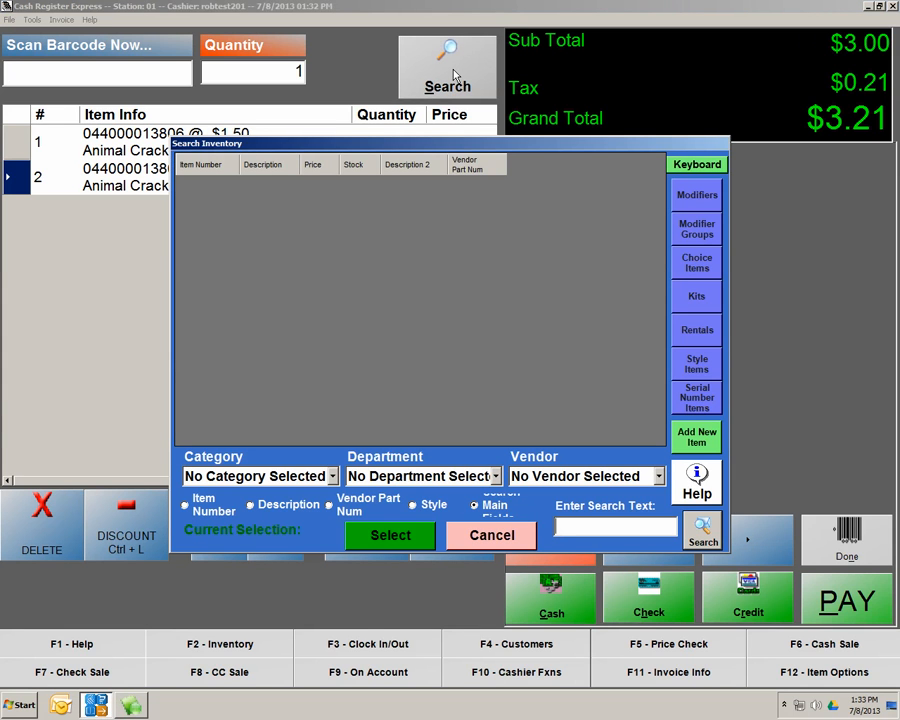
text(ani)
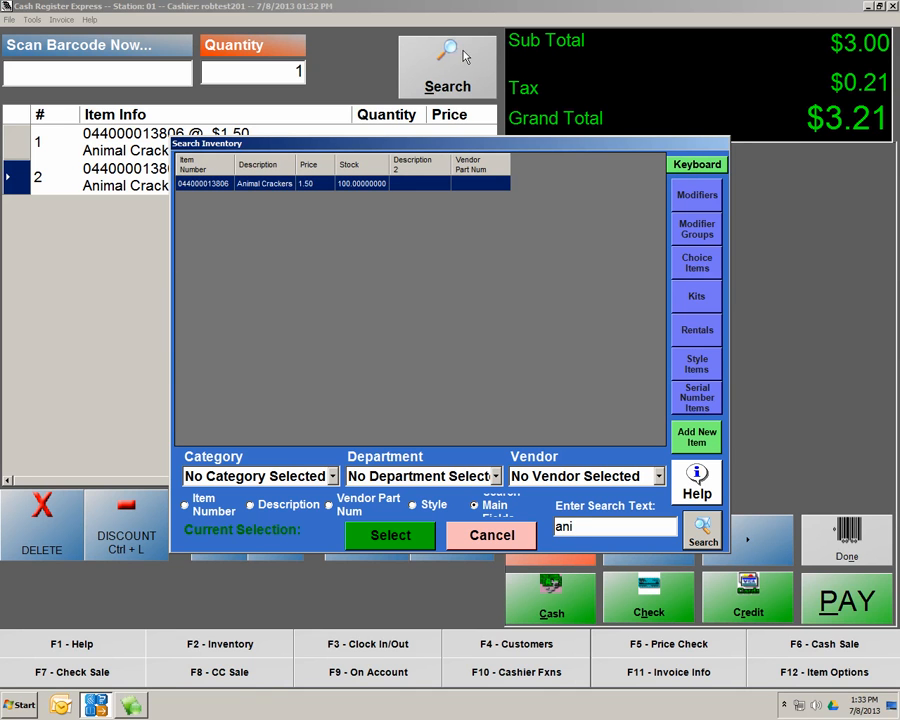
click(280, 189)
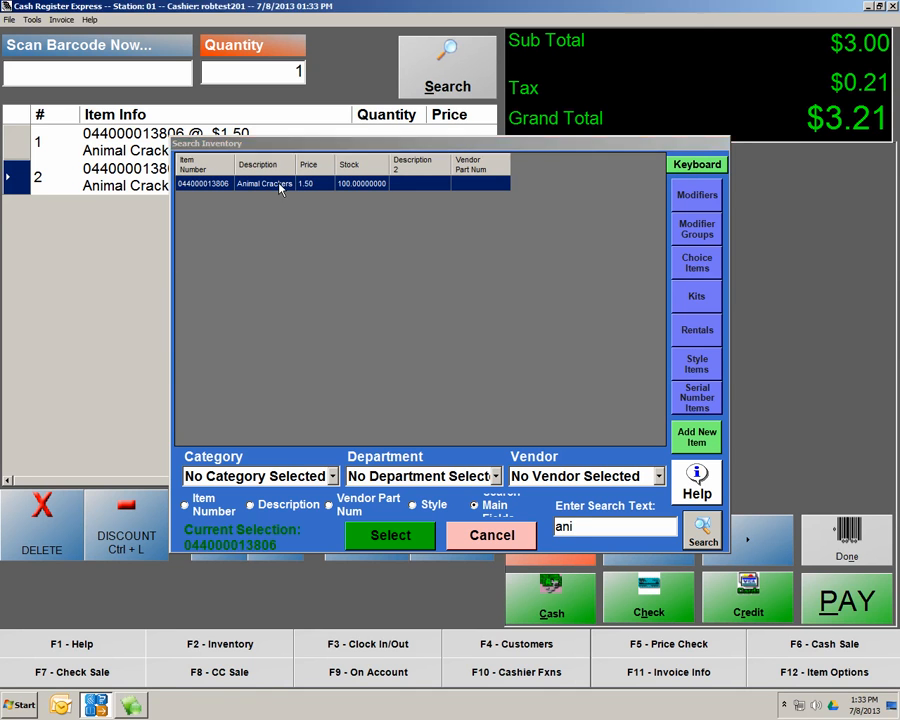
double_click(280, 189)
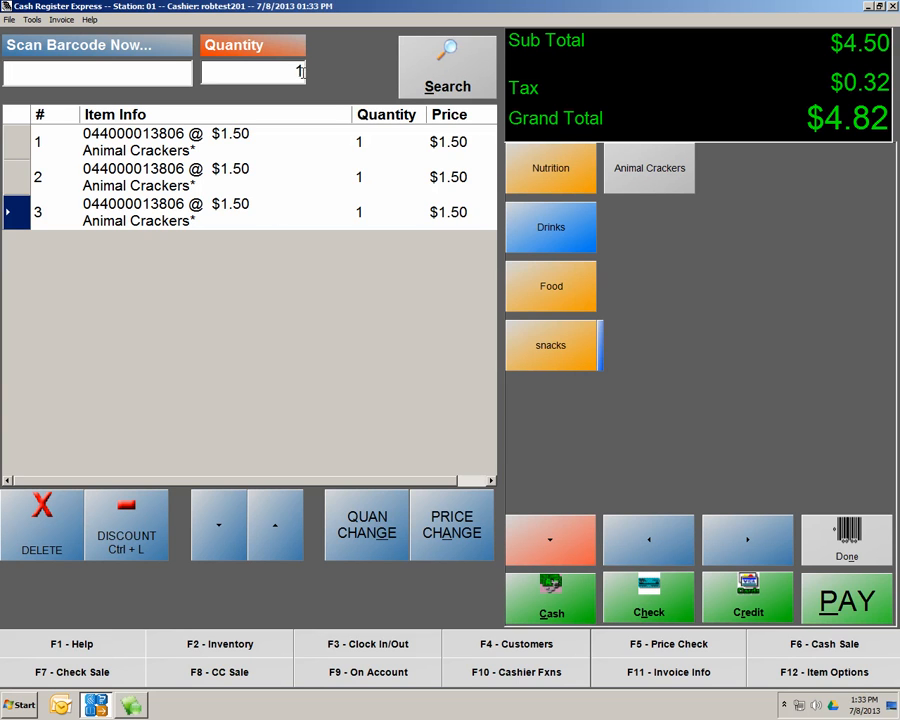
Open Inventory Maintenance from the register's administrative functions
click(876, 558)
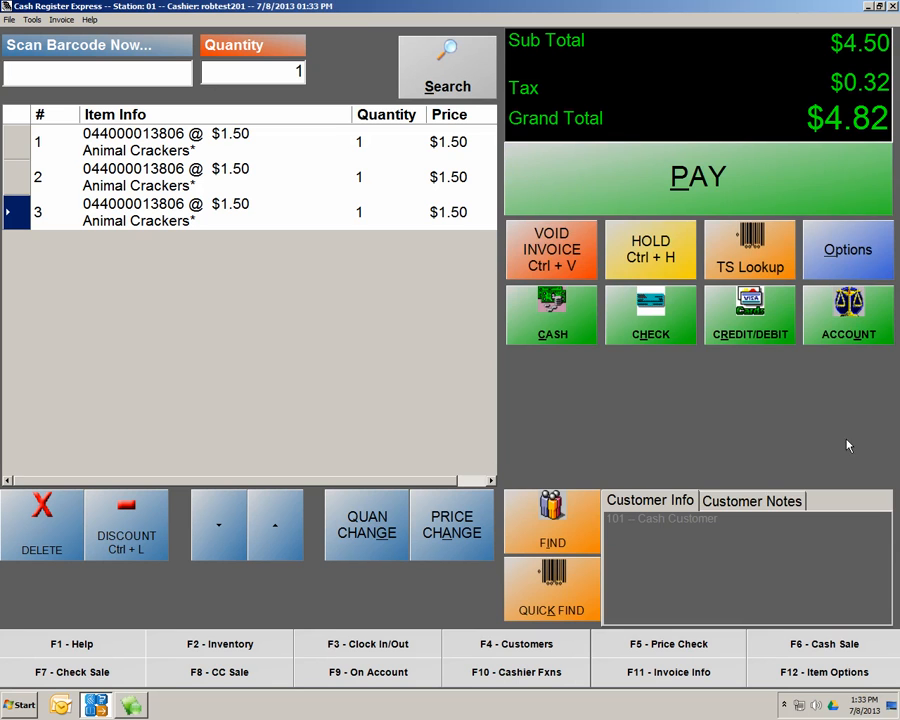
click(868, 260)
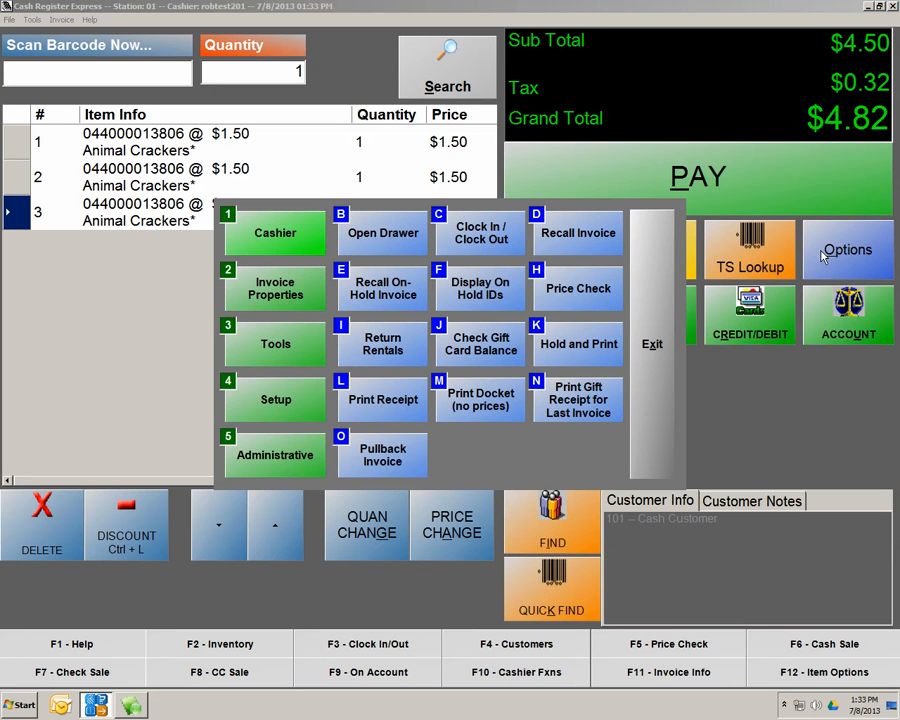
click(287, 455)
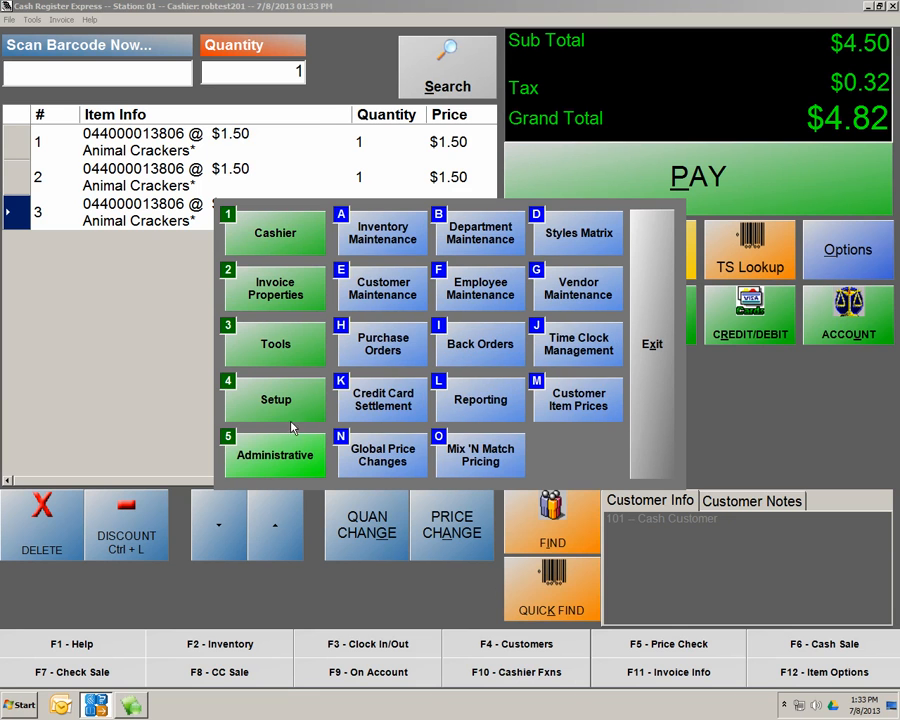
click(383, 240)
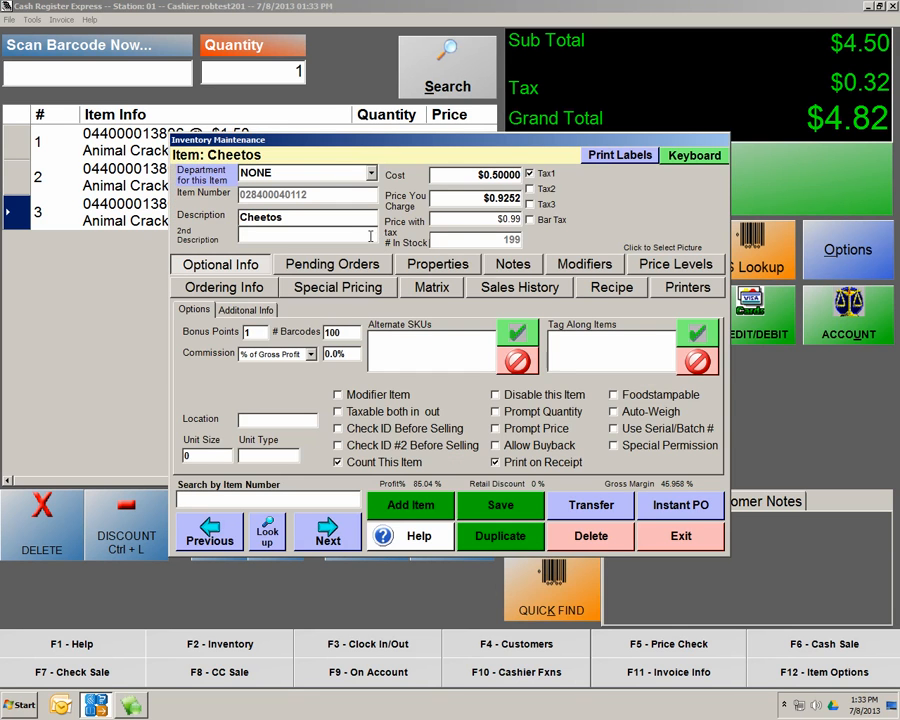
Review the Cheetos special pricing, style matrix, sales history and recipe tabs, ending on Price Levels
click(297, 293)
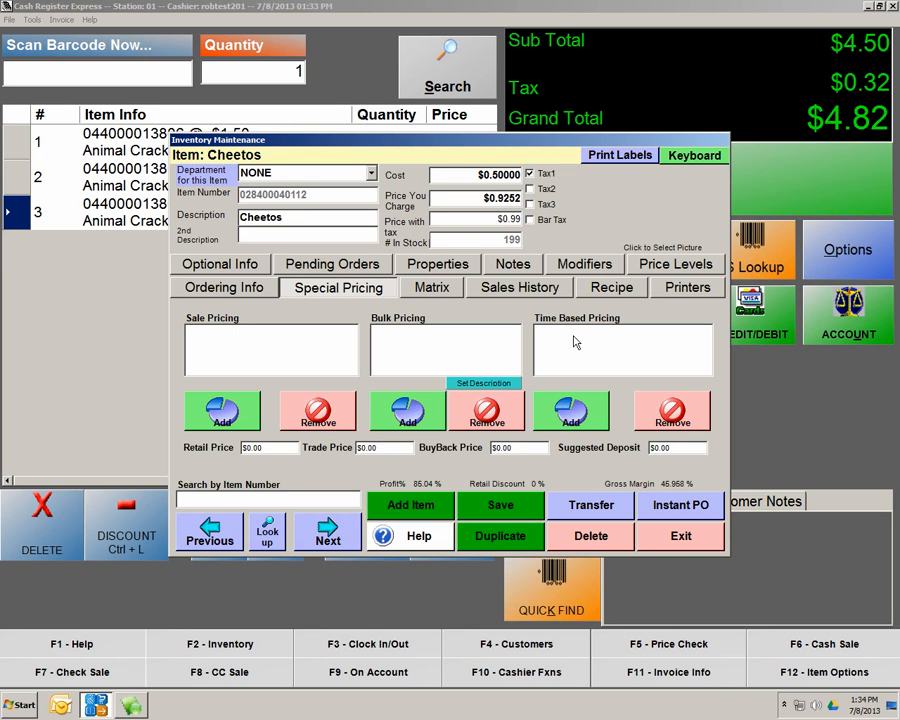
click(449, 288)
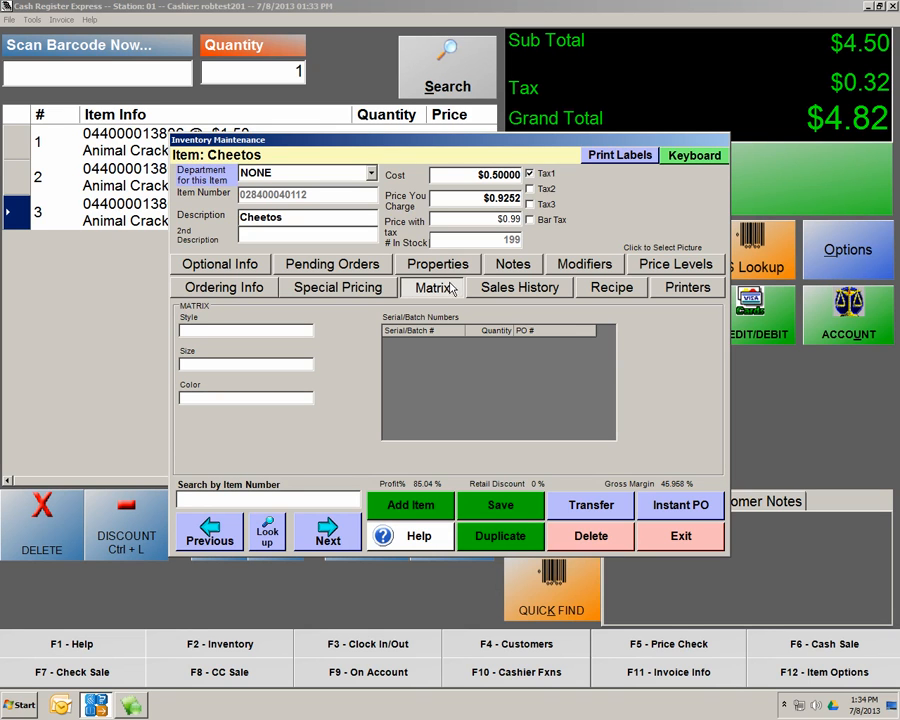
click(522, 289)
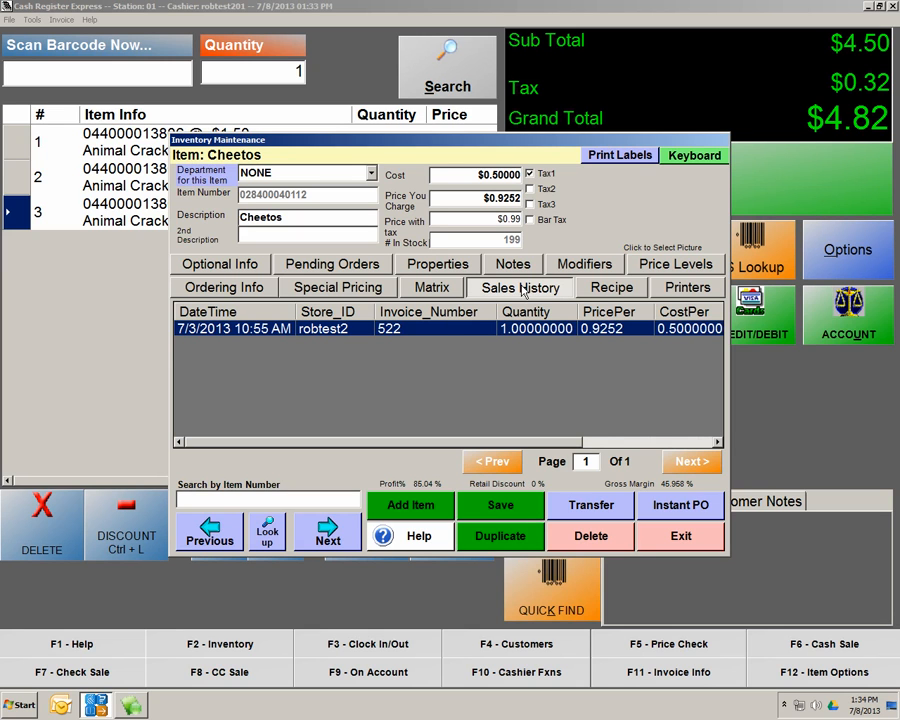
click(612, 288)
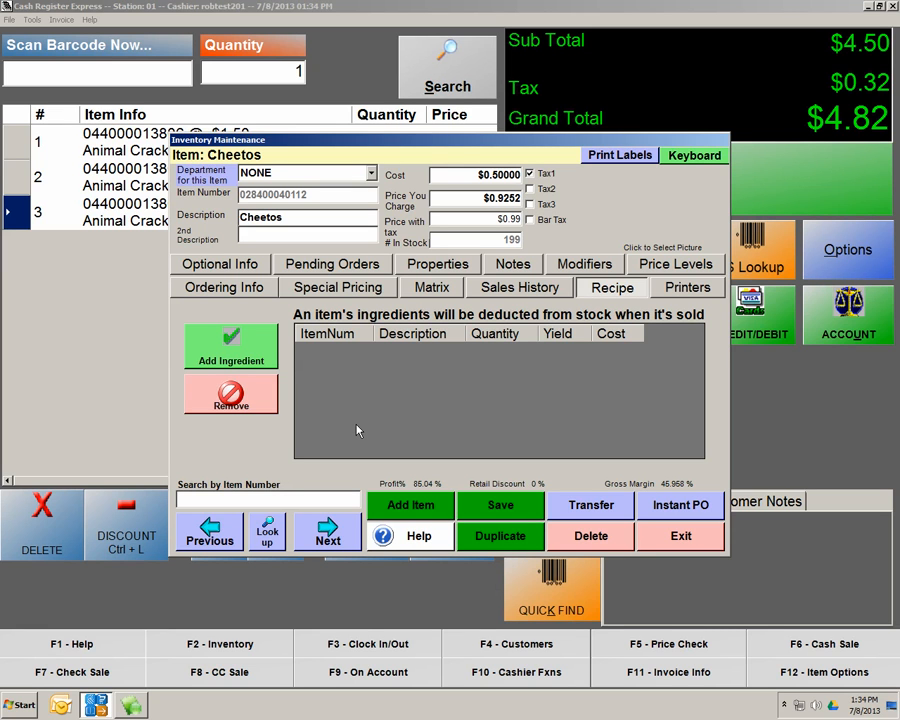
click(668, 264)
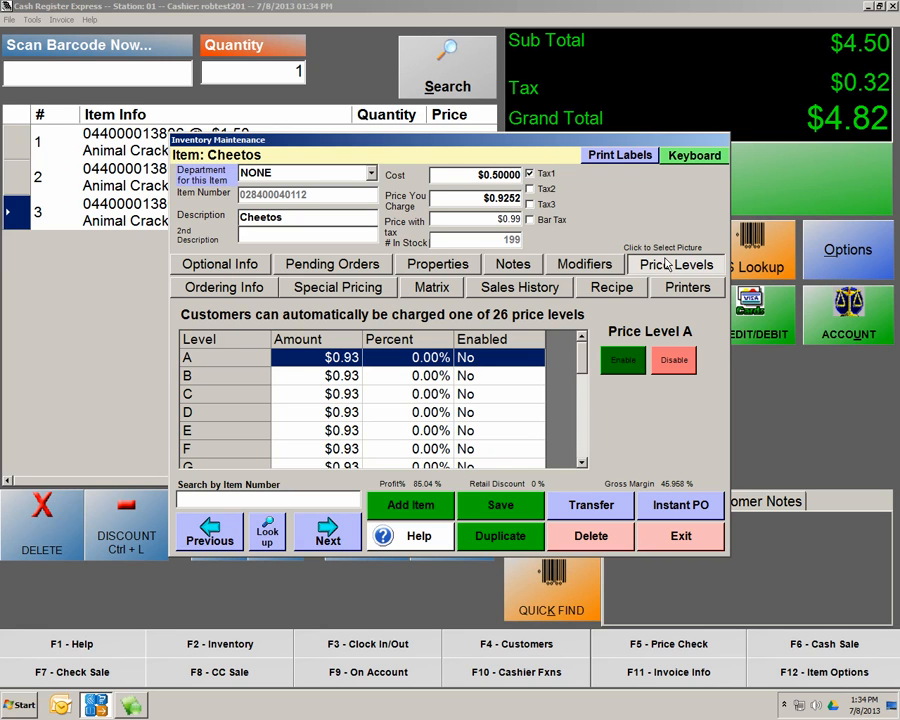
Set Cheetos price level C to a 25% discount and enable it
scroll(578, 356, down, 1)
scroll(578, 356, up, 1)
click(424, 396)
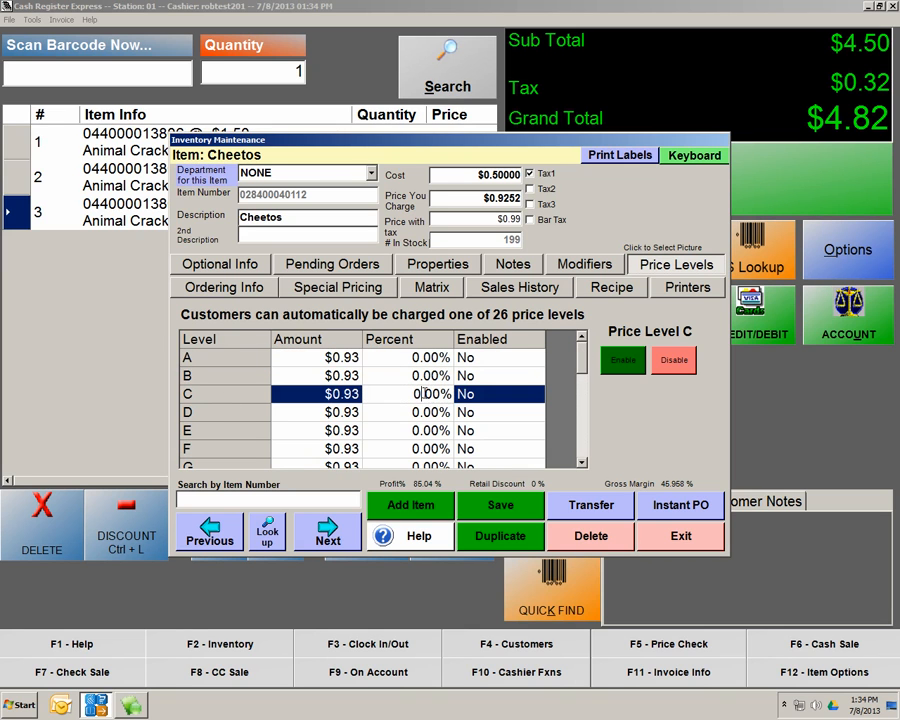
double_click(436, 394)
drag(442, 393, 401, 390)
text(25)
click(622, 361)
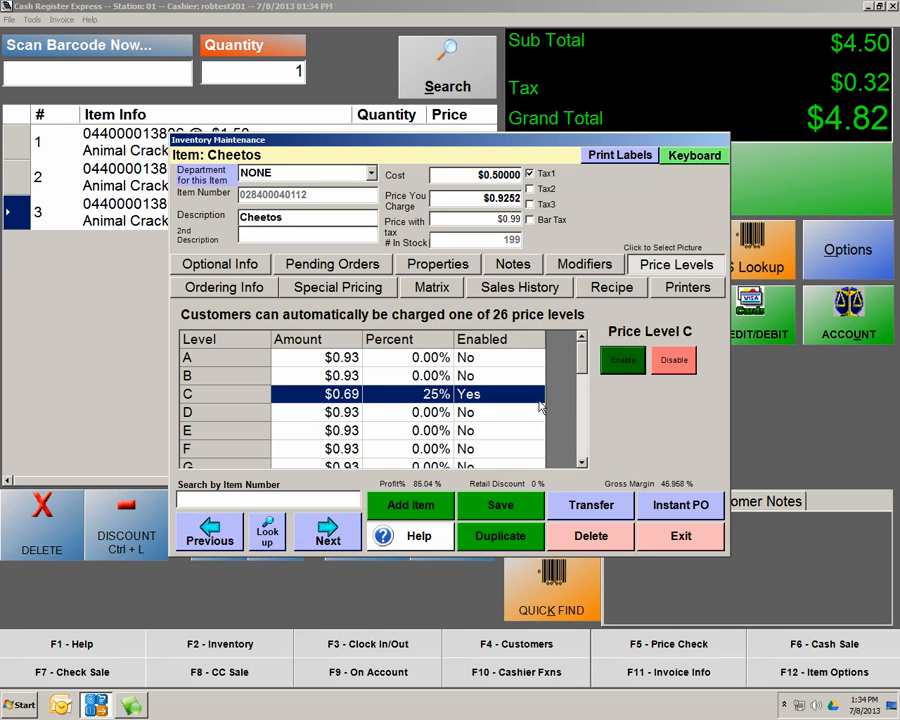
Set Cheetos price level S to a 25% discount ($0.69) and enable it
drag(582, 358, 586, 432)
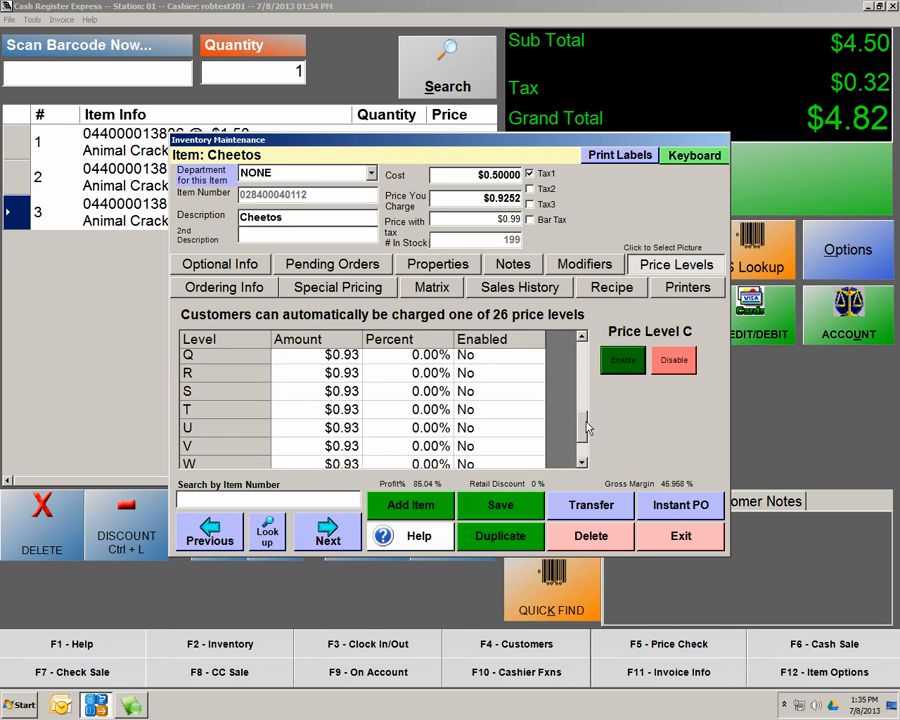
click(410, 393)
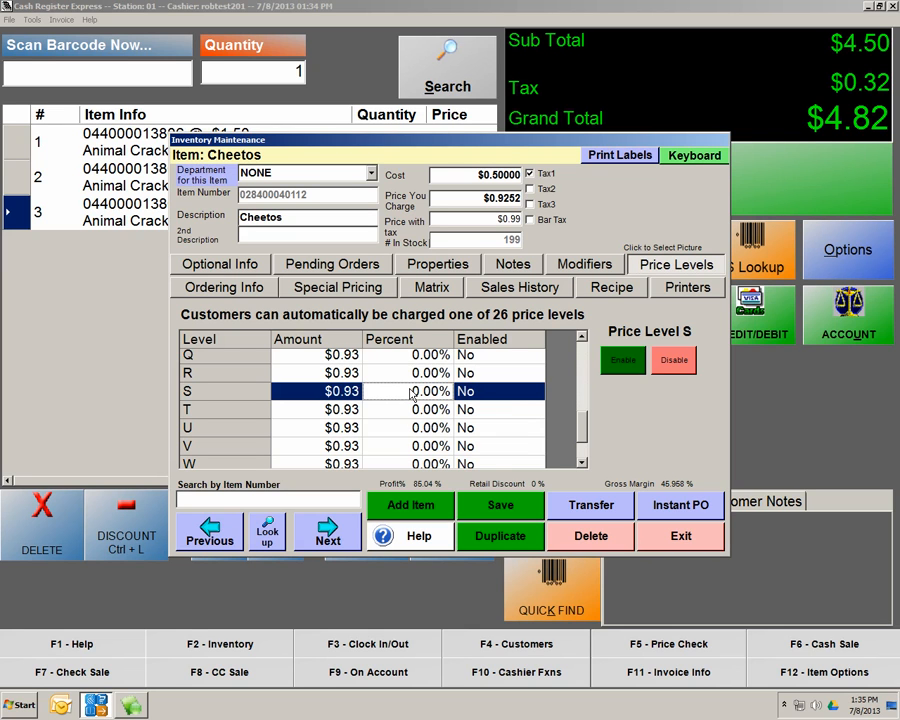
double_click(417, 391)
text(25)
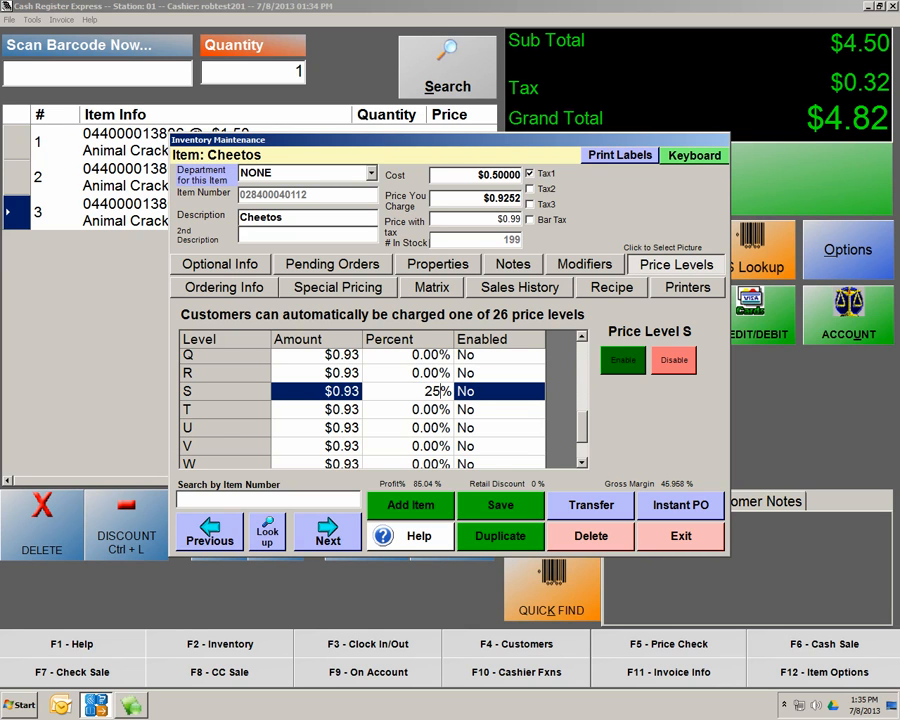
click(622, 360)
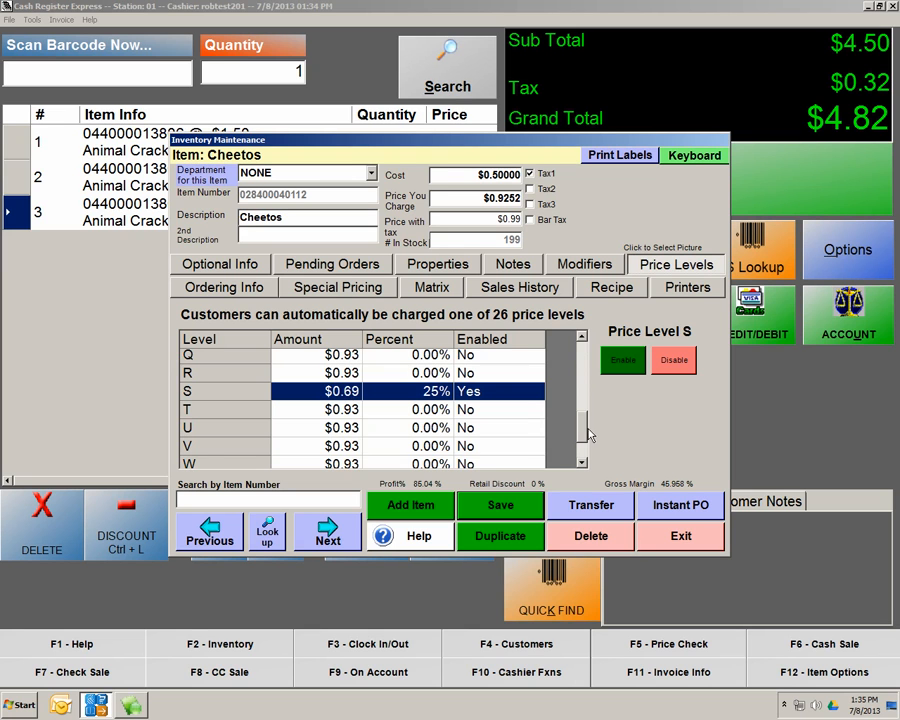
scroll(588, 435, up, 5)
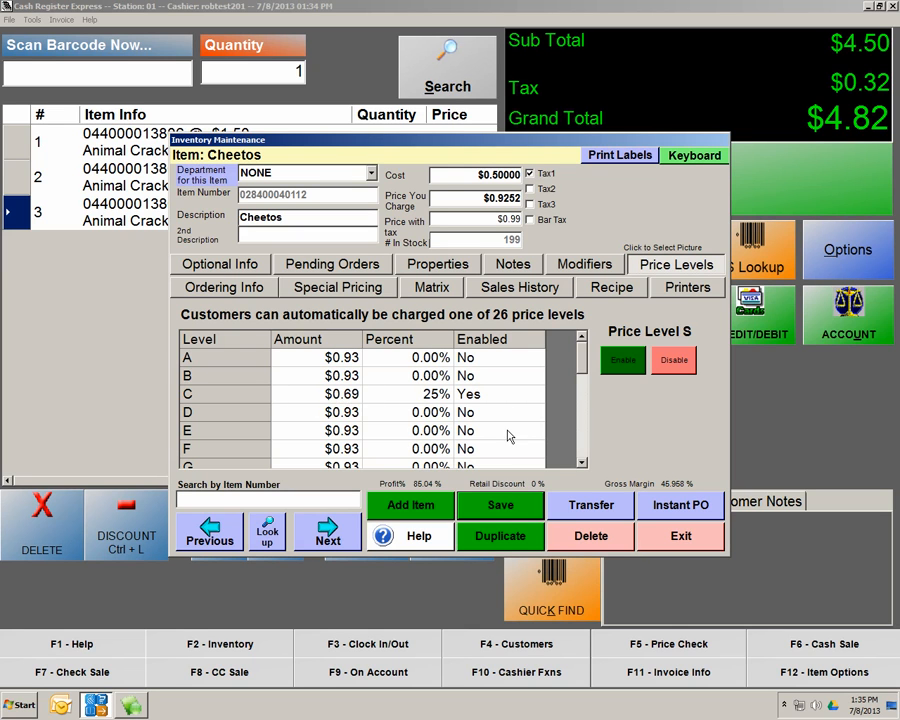
Close the Cheetos item and check the Cash Customer's price level, leaving it at A
click(703, 538)
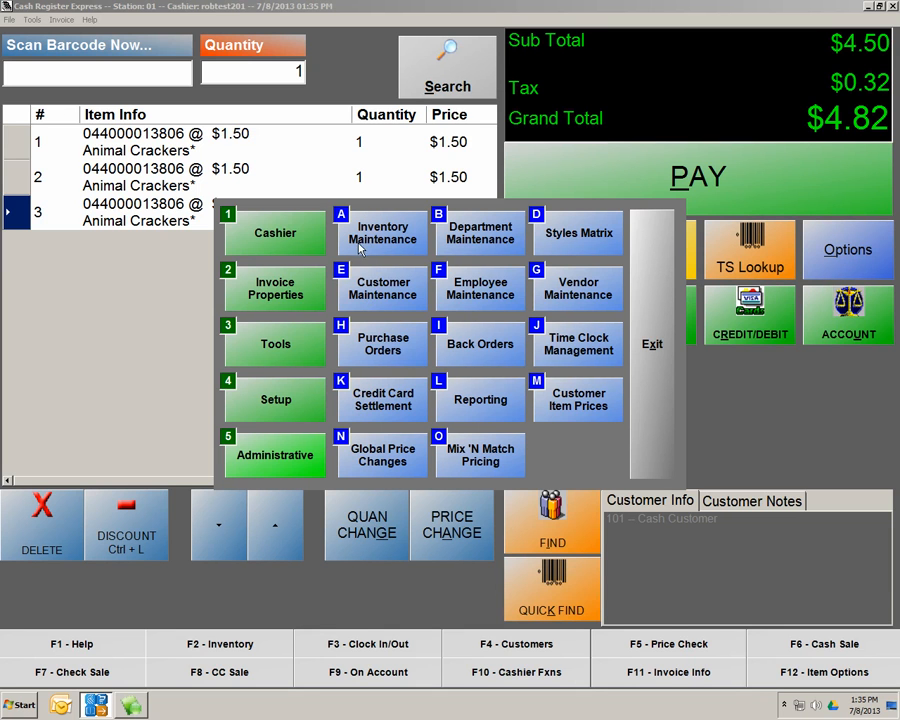
click(363, 293)
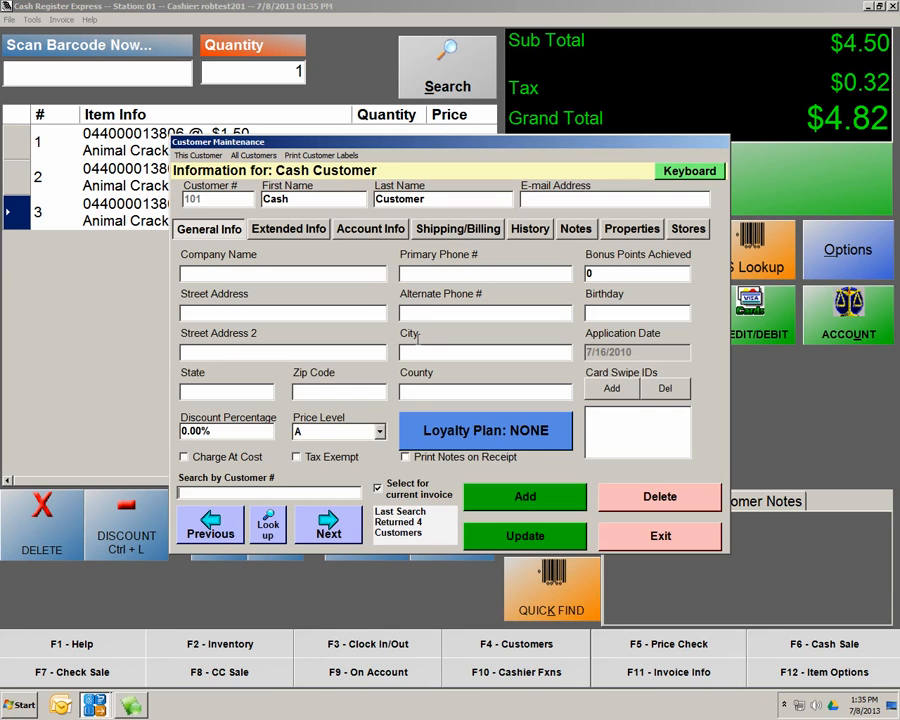
click(380, 432)
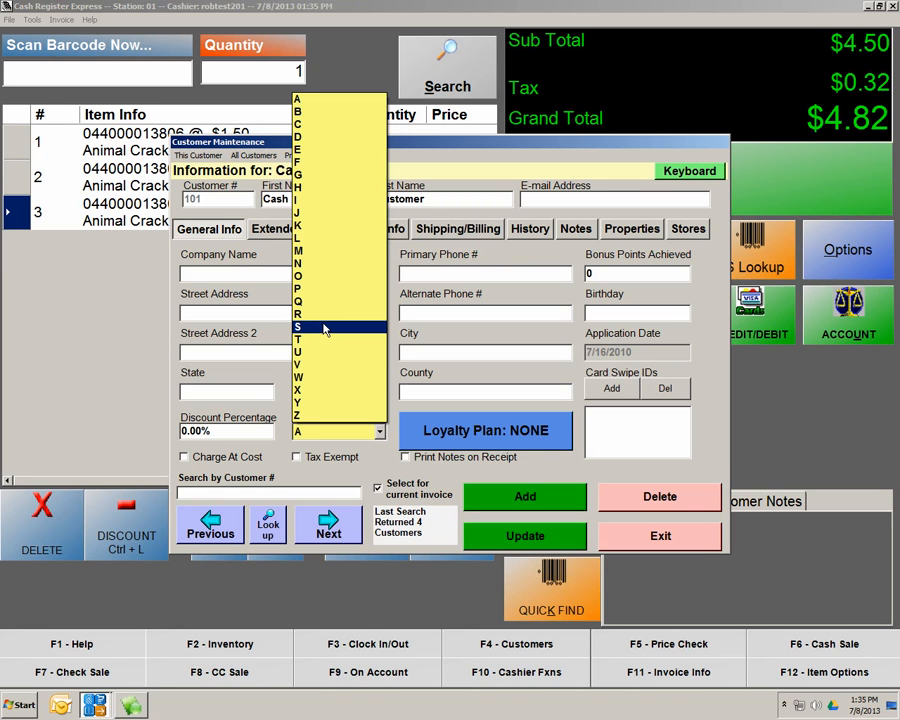
click(660, 540)
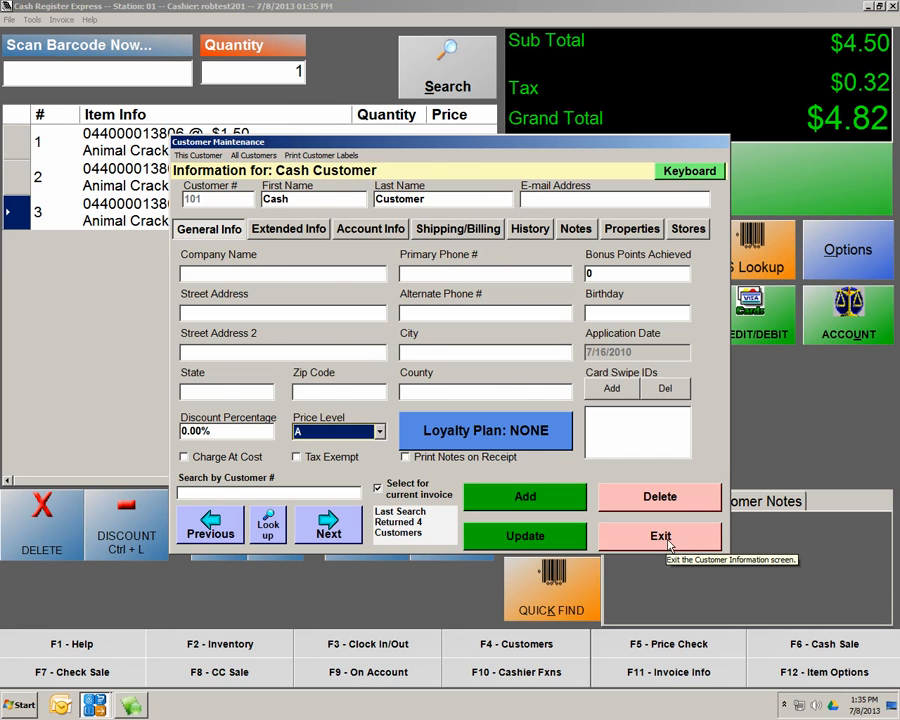
click(666, 540)
click(382, 233)
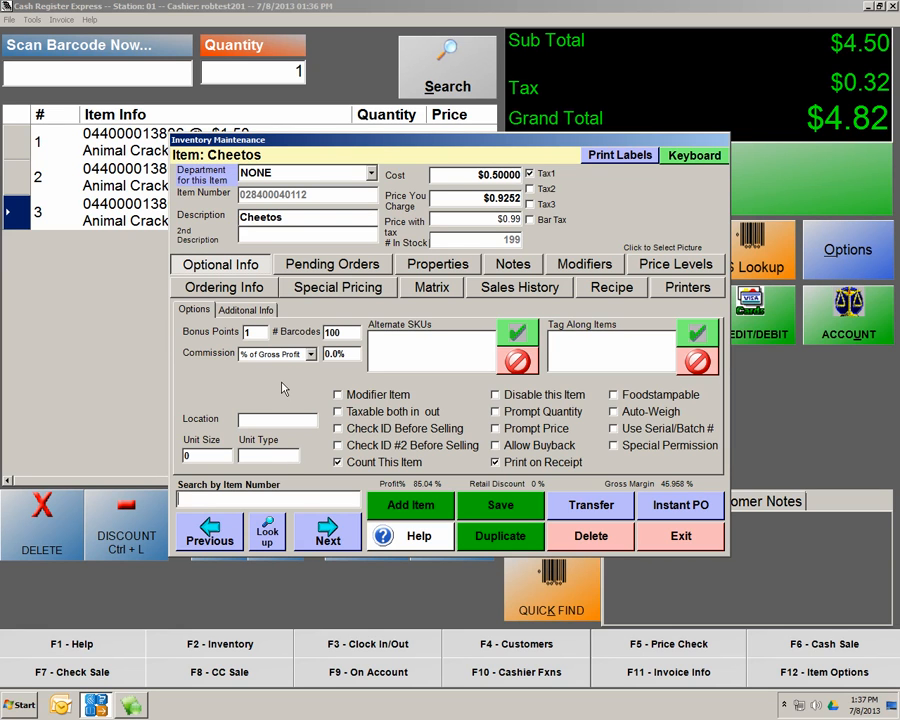
click(676, 545)
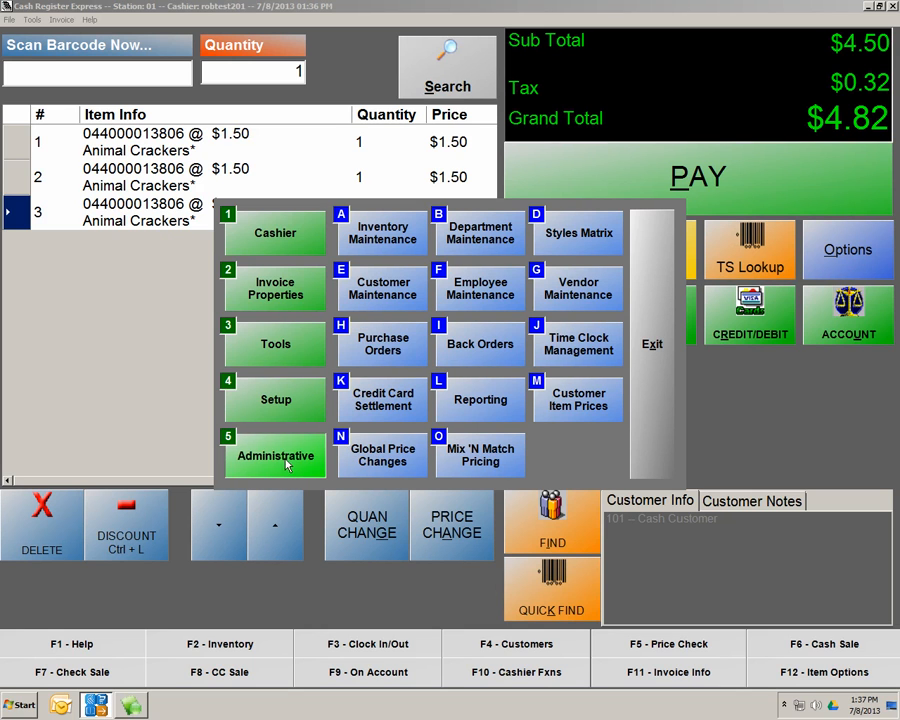
click(583, 237)
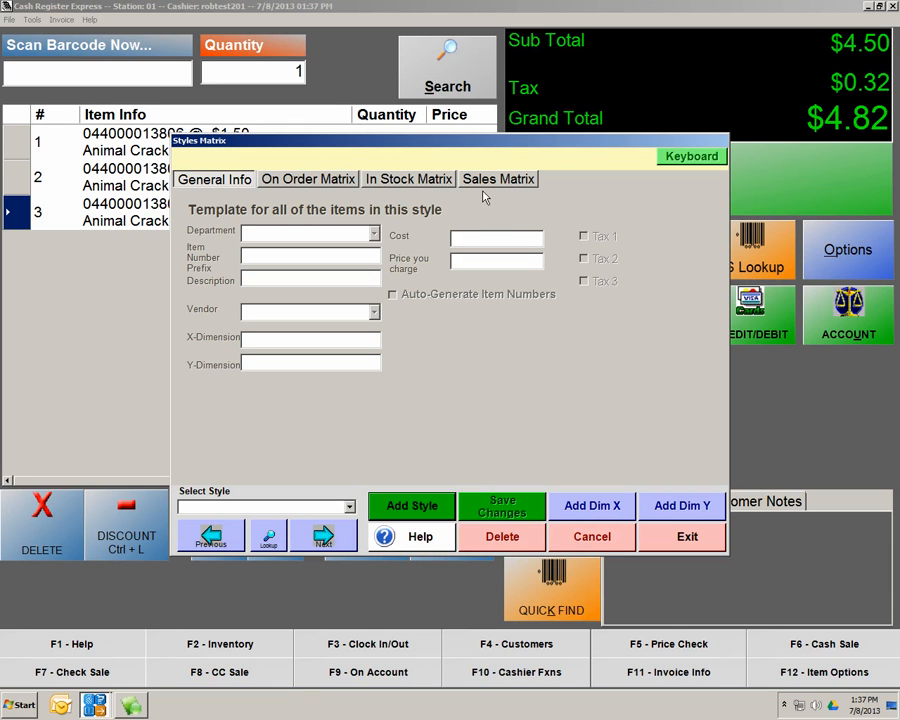
click(684, 540)
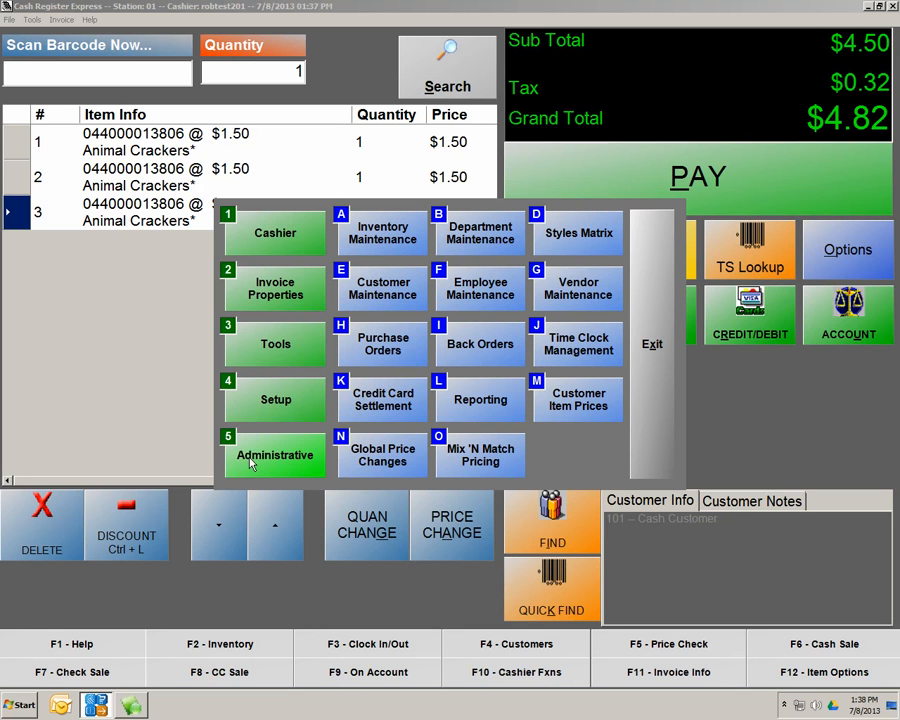
click(572, 293)
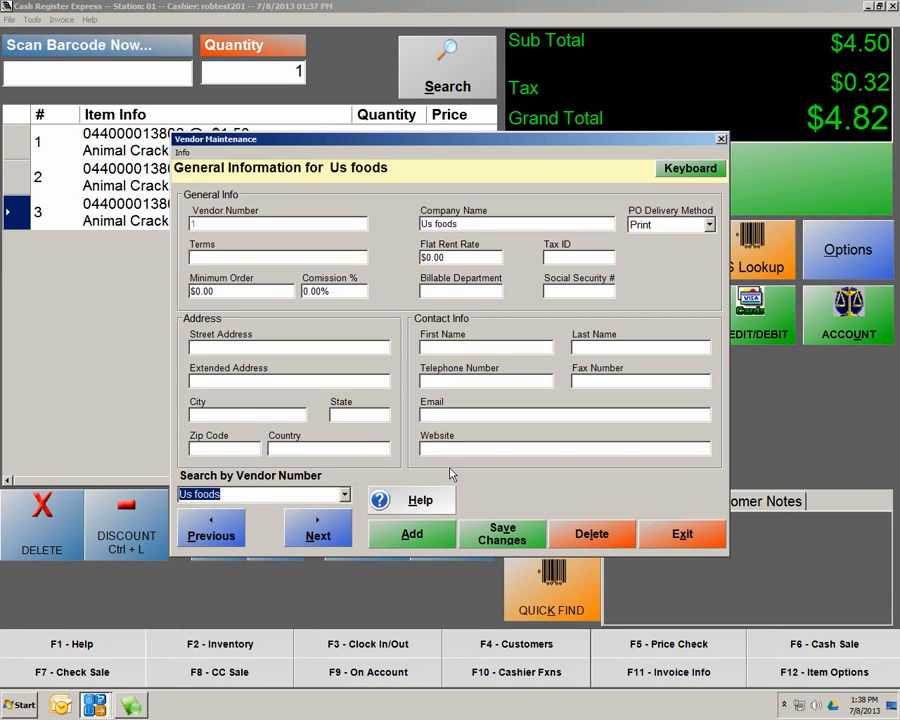
click(345, 495)
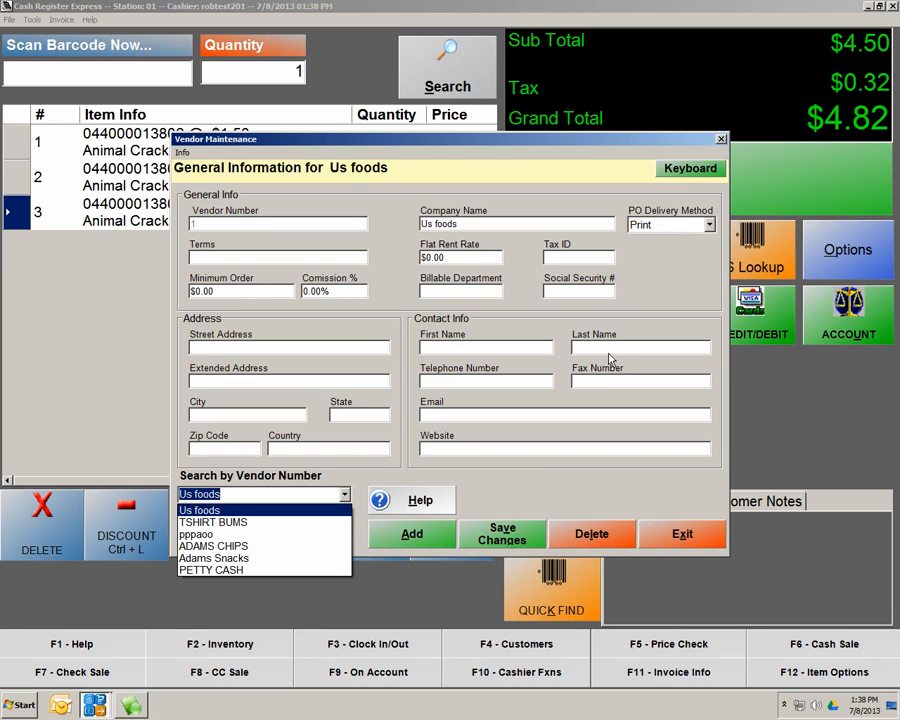
click(674, 547)
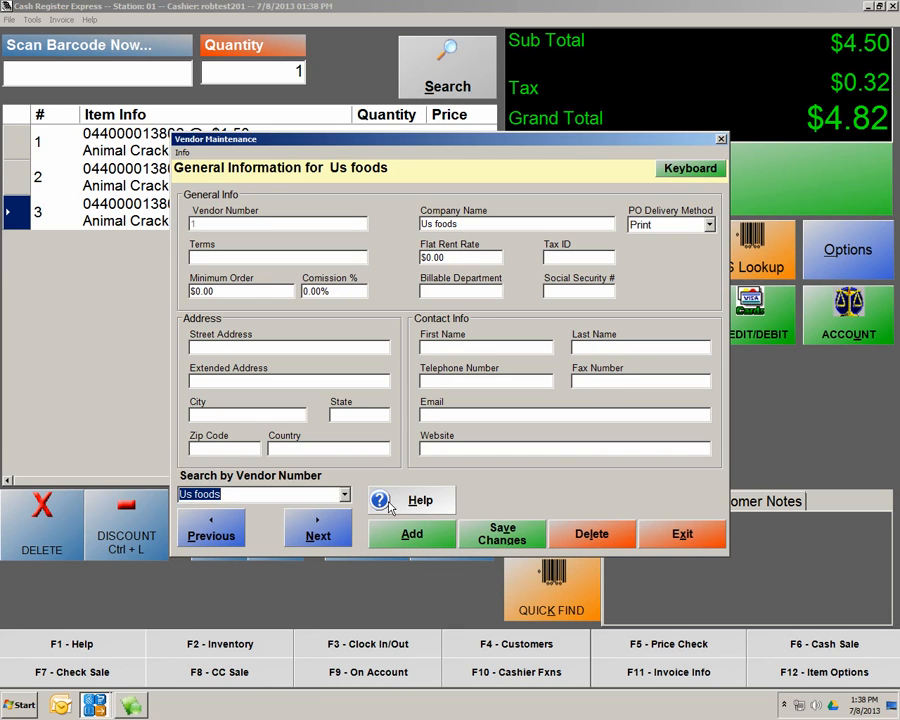
click(345, 495)
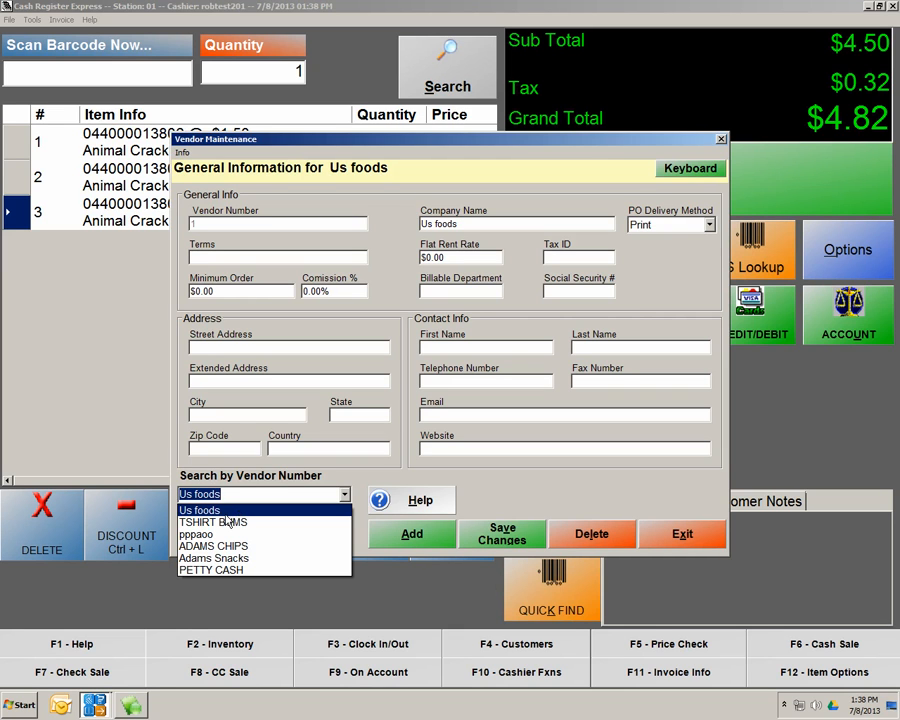
click(677, 540)
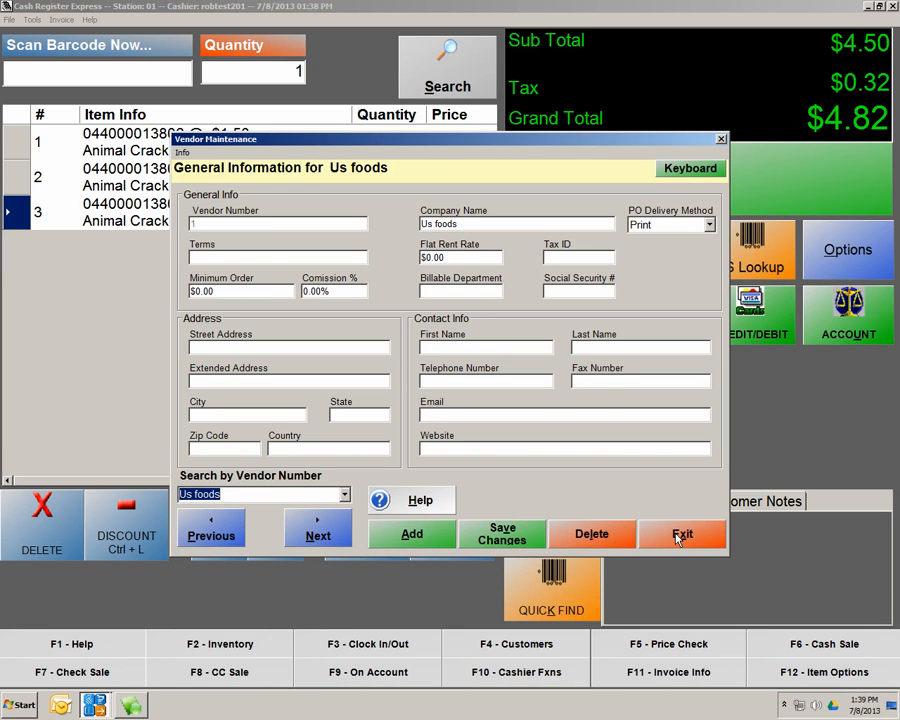
click(692, 539)
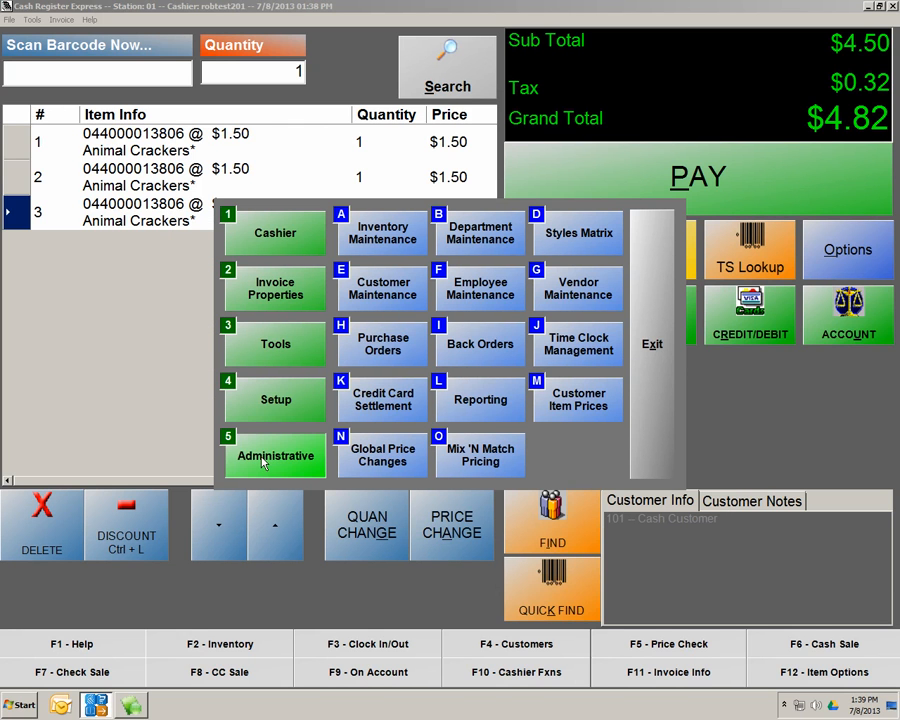
Look up 'ani' in Inventory Maintenance and open the Animal Crackers record
click(381, 238)
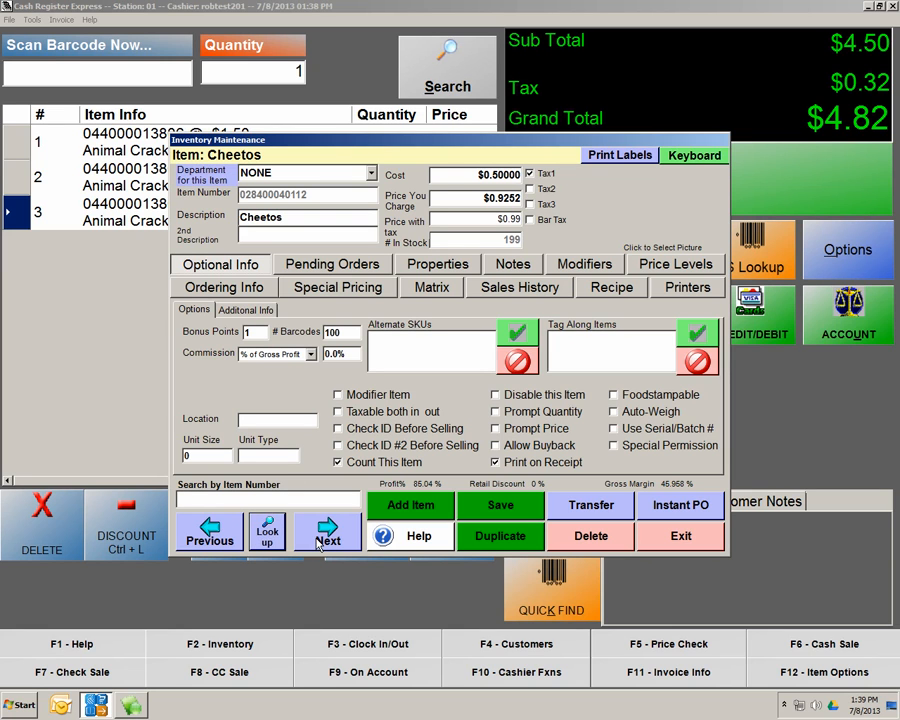
click(268, 535)
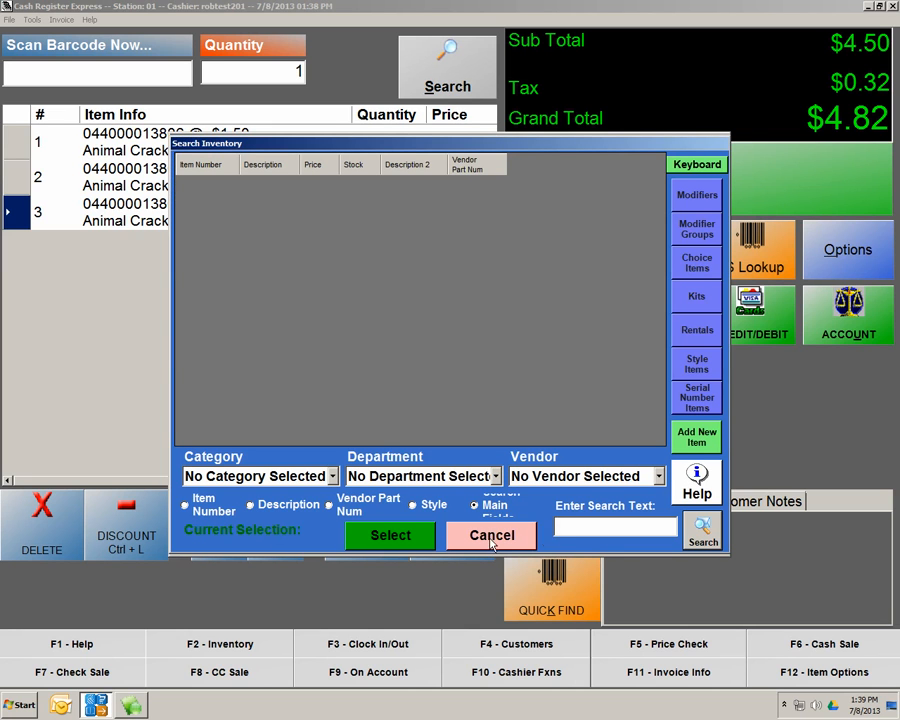
text(ani)
key(Return)
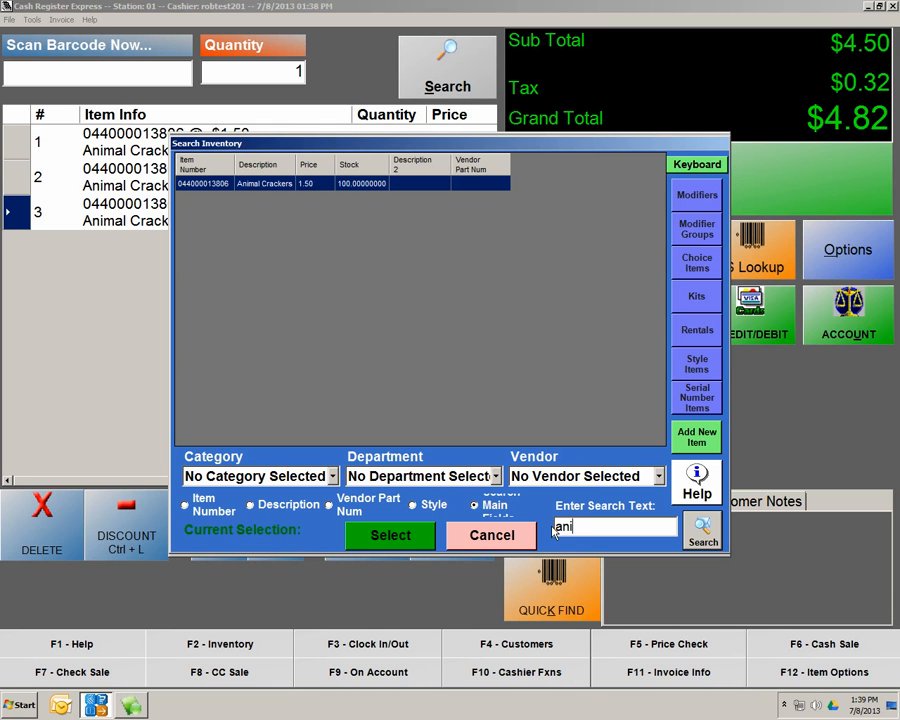
double_click(269, 186)
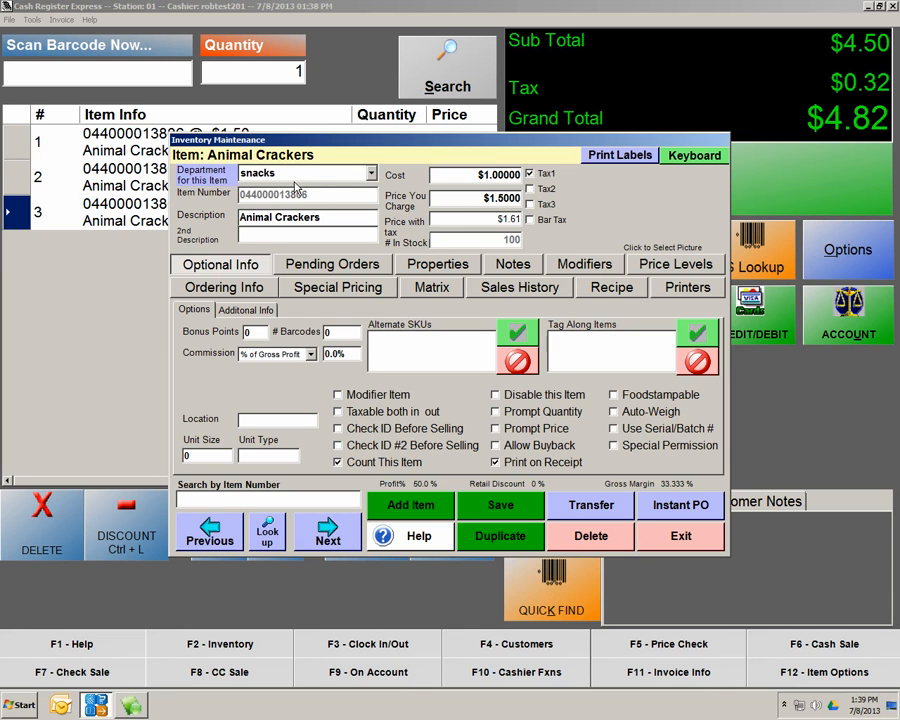
Add Adams Snacks as Animal Crackers' vendor with part number 123456 and save the item
click(218, 289)
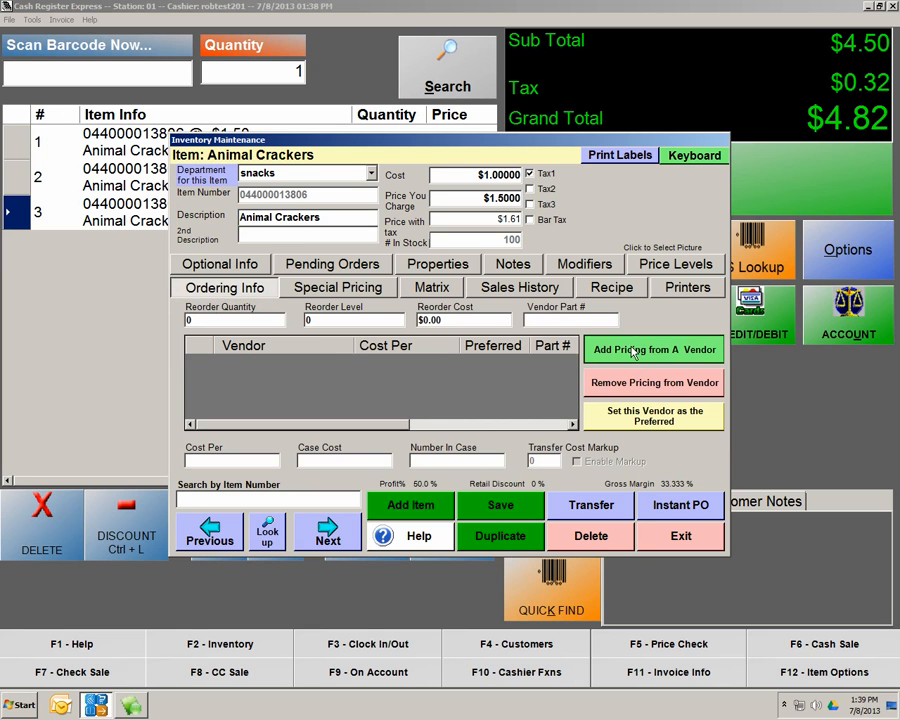
click(633, 352)
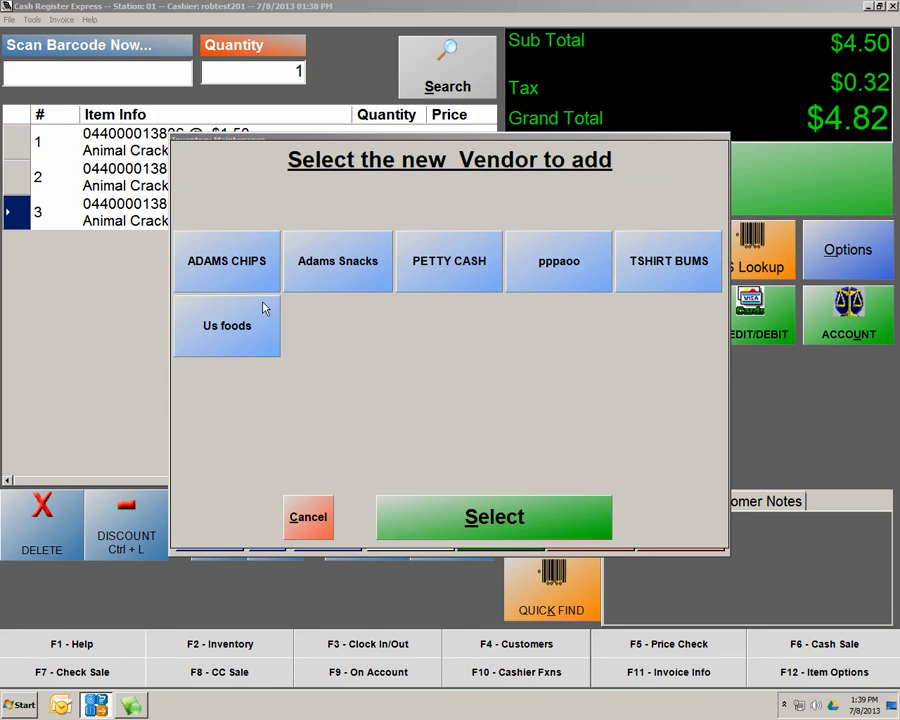
click(354, 274)
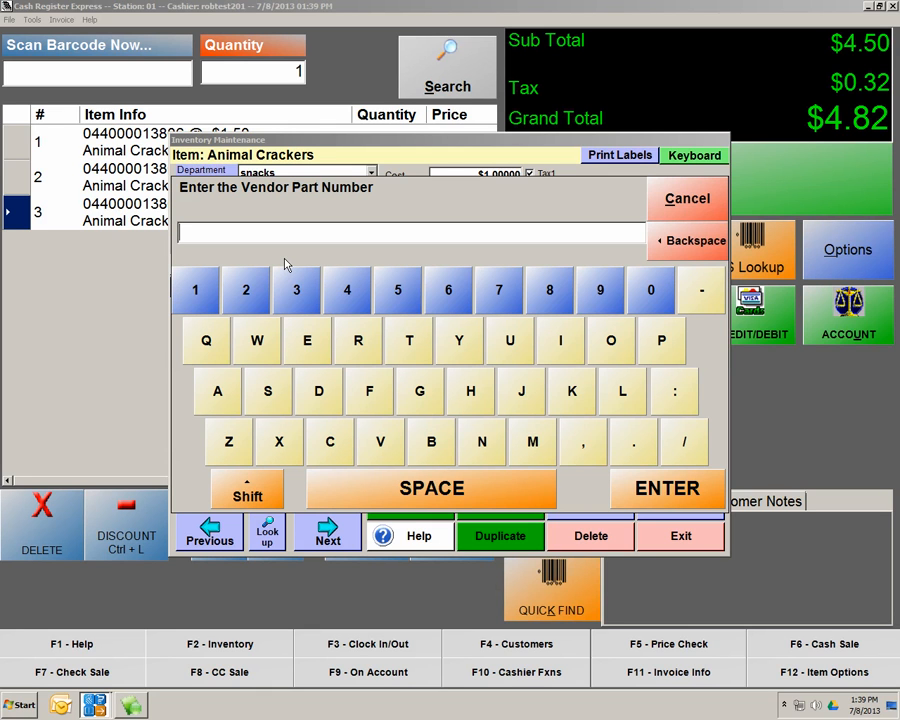
text(123456)
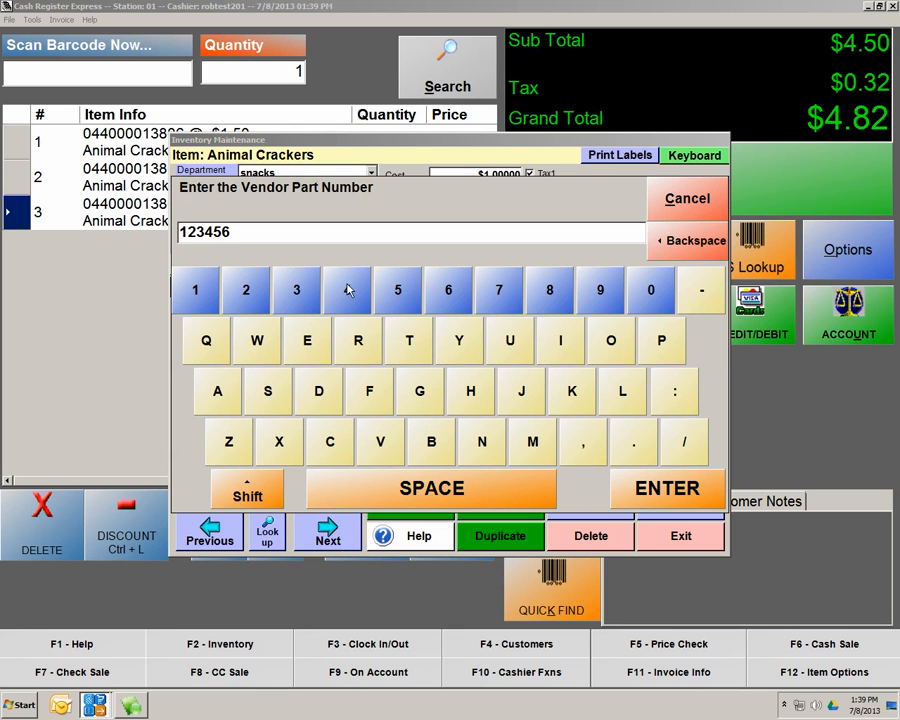
click(661, 484)
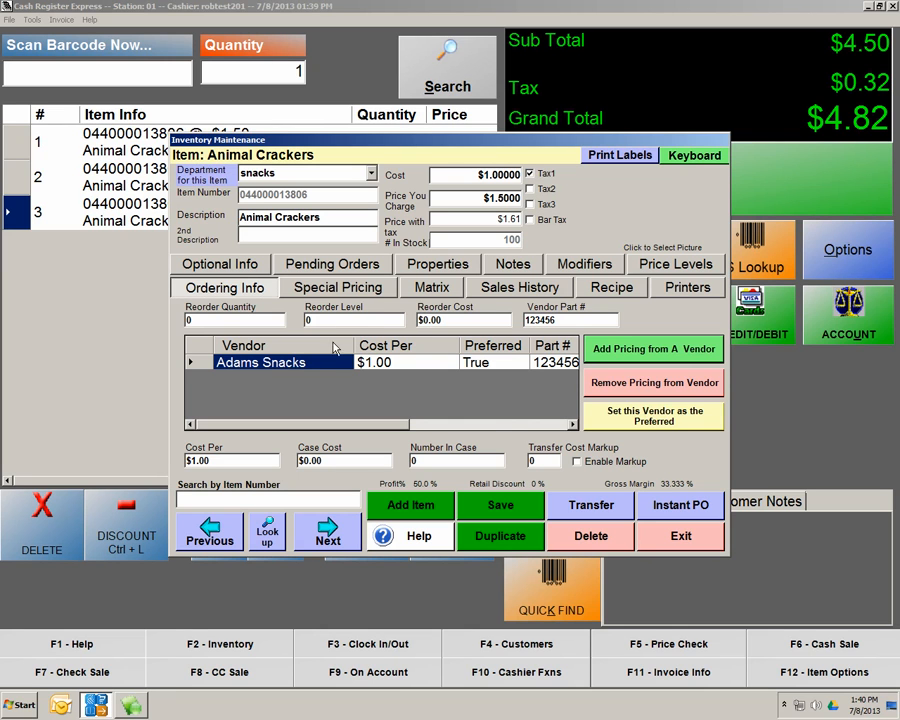
click(233, 320)
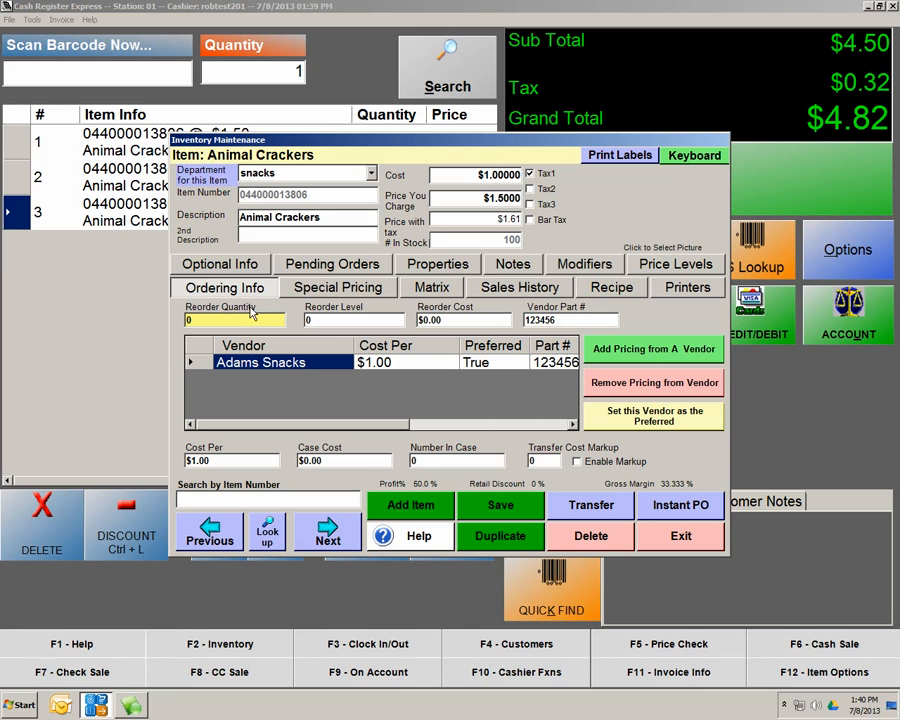
click(500, 508)
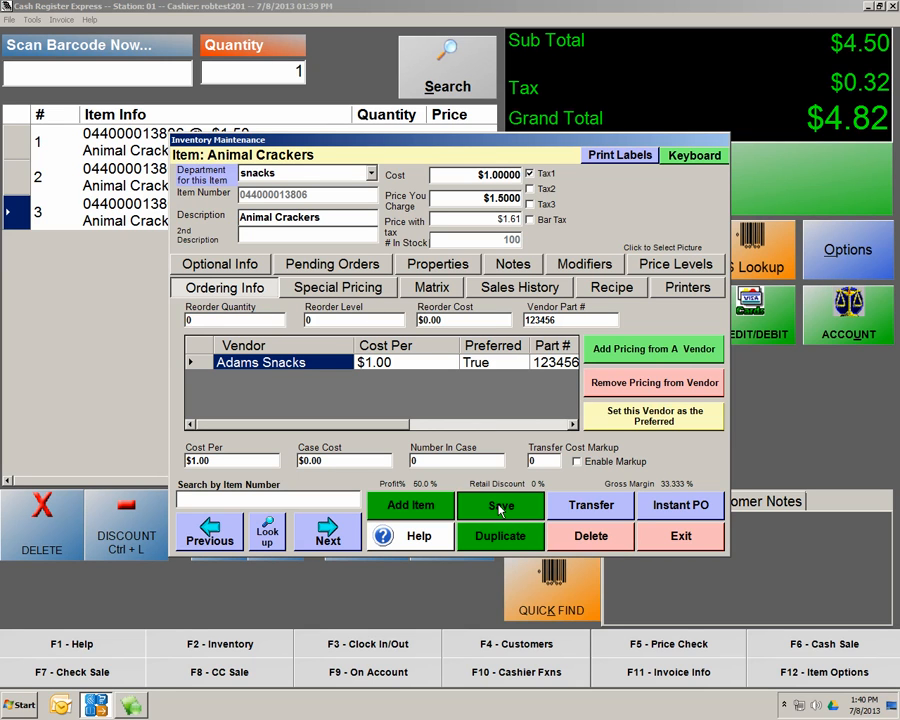
click(272, 538)
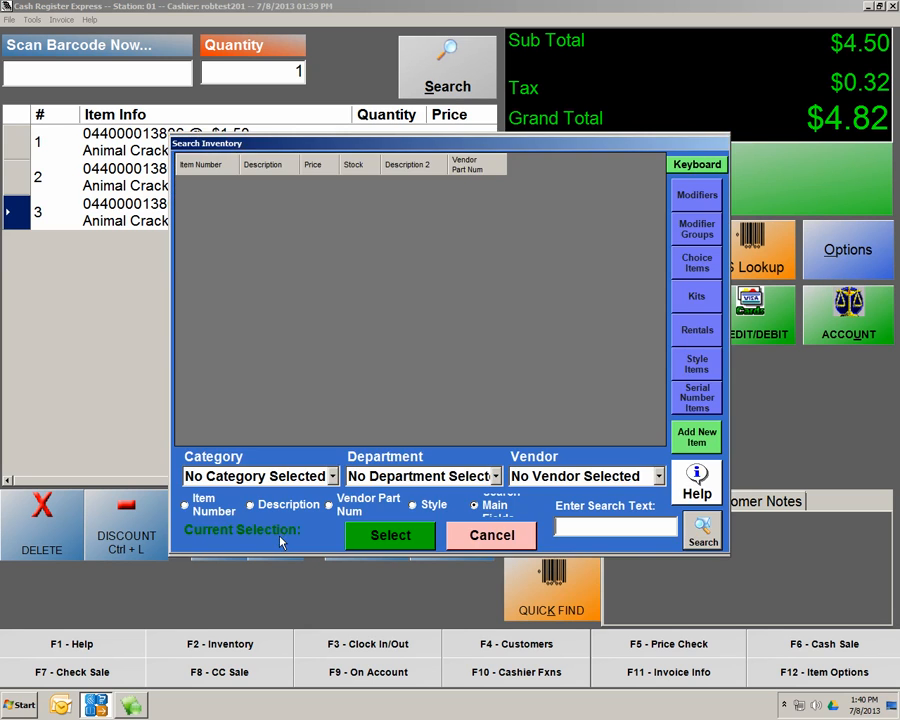
click(495, 477)
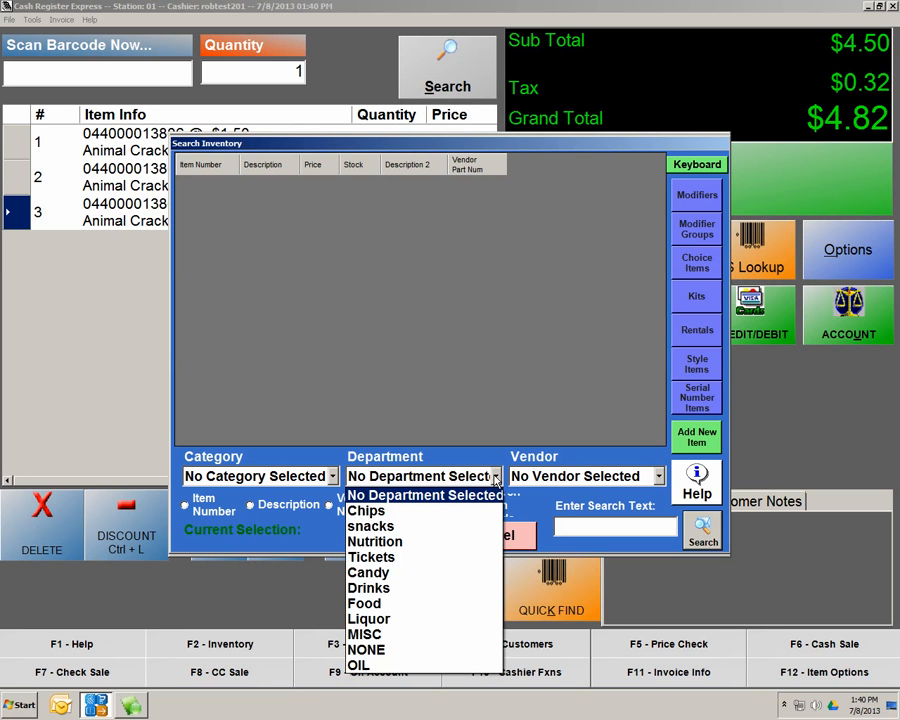
click(566, 529)
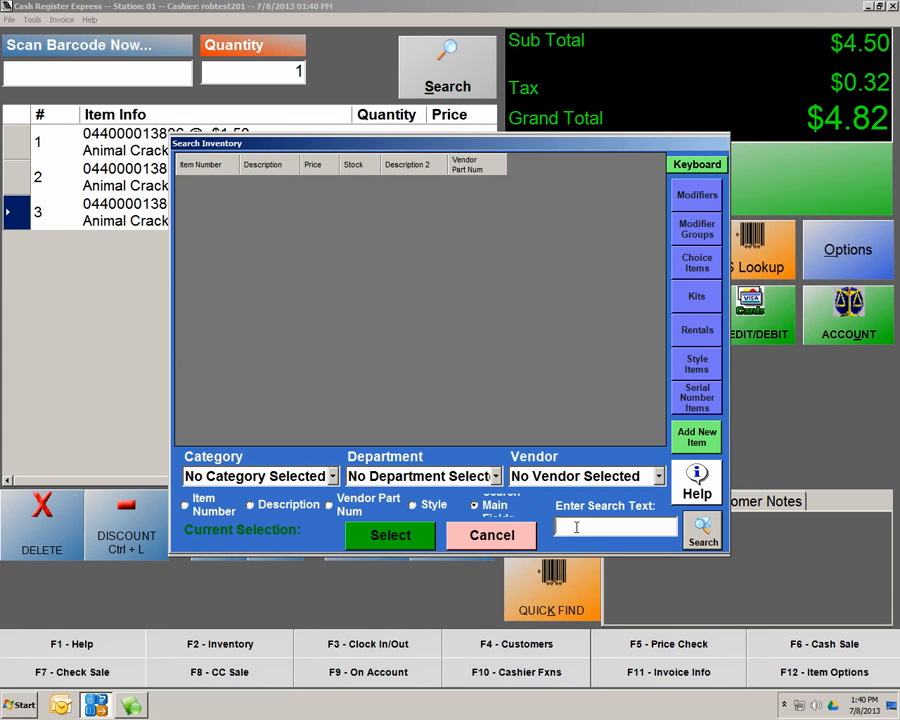
text(097421470086)
key(Return)
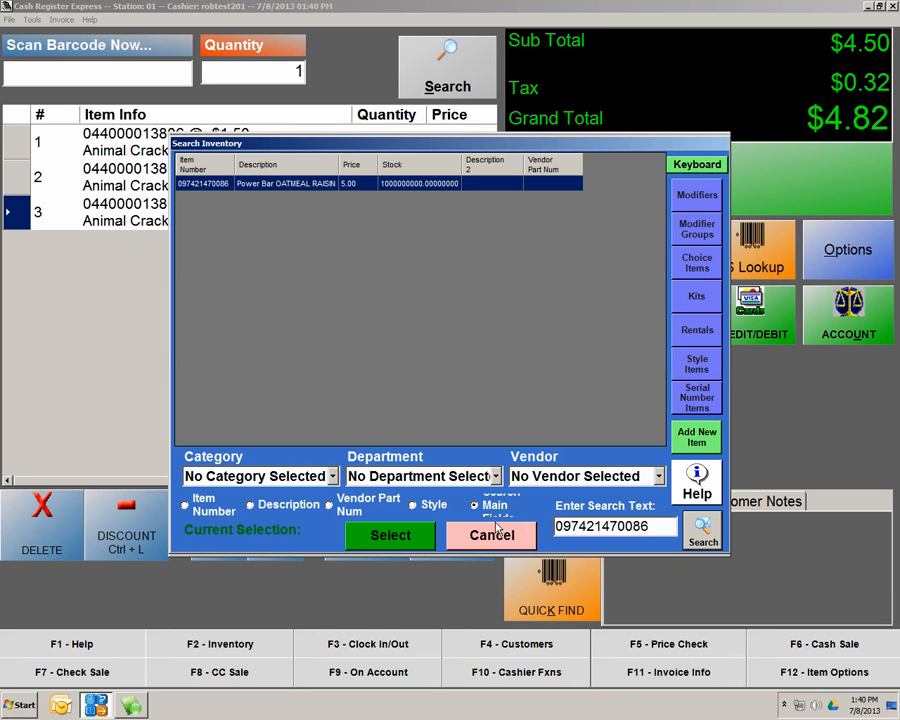
double_click(306, 193)
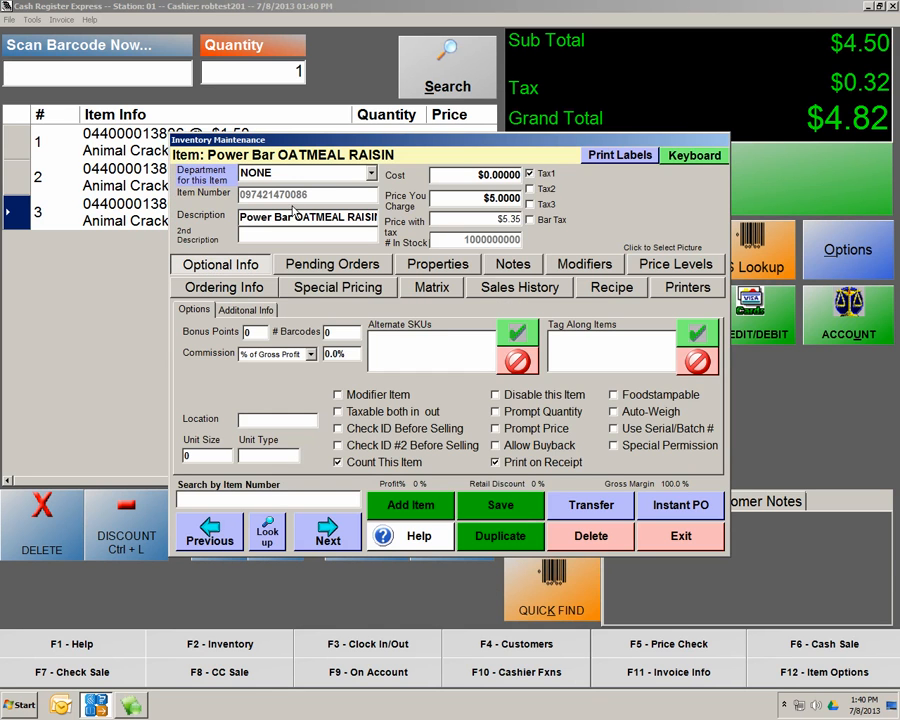
click(368, 174)
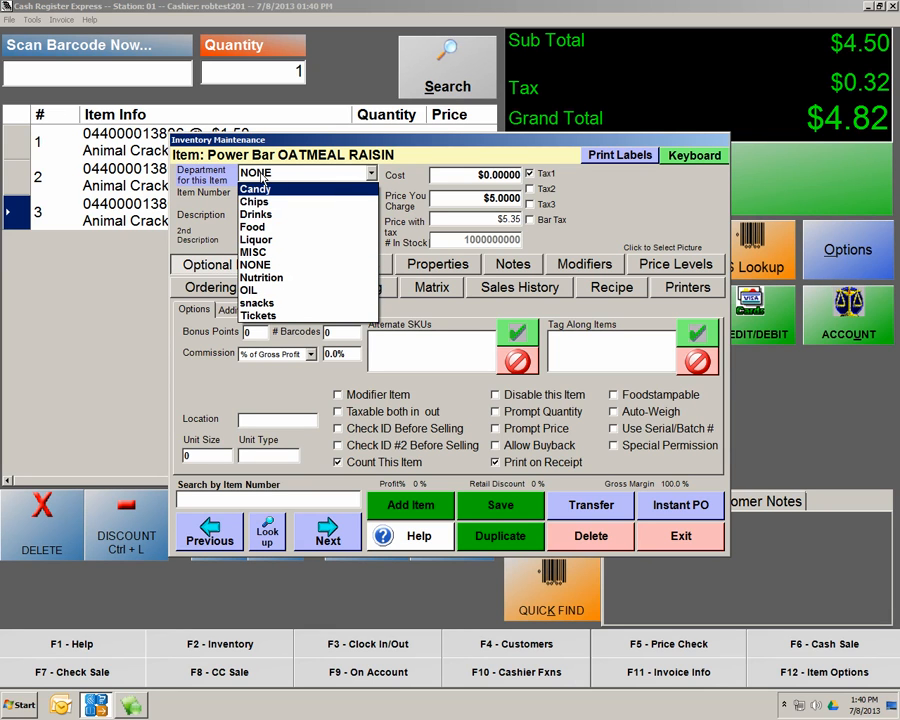
click(271, 304)
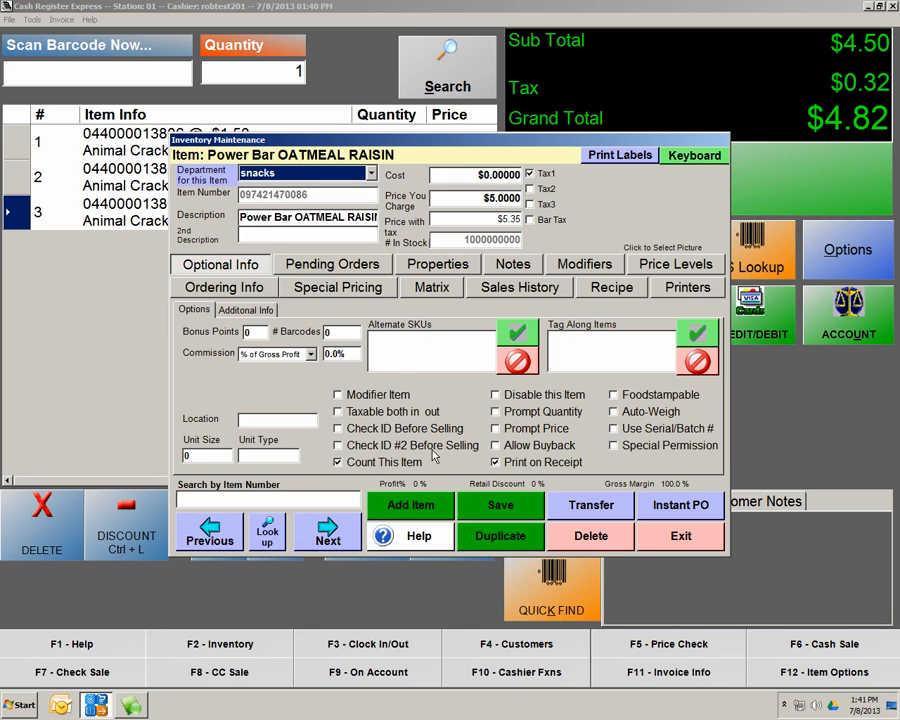
Add Adams Snacks as the Power Bar's vendor with part number 1234567 and save the item
click(238, 289)
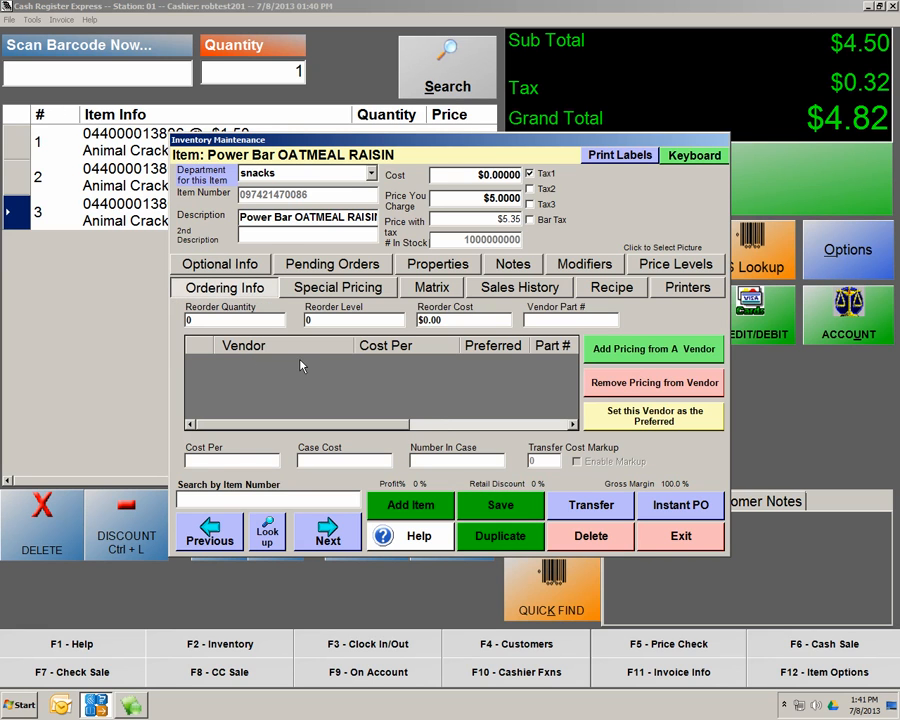
click(623, 352)
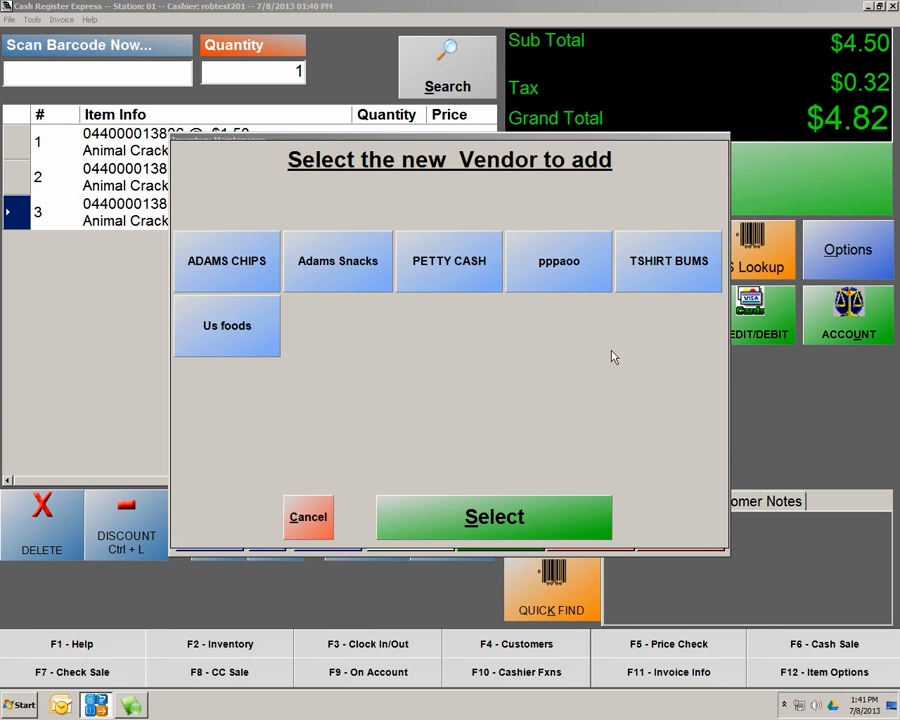
click(332, 268)
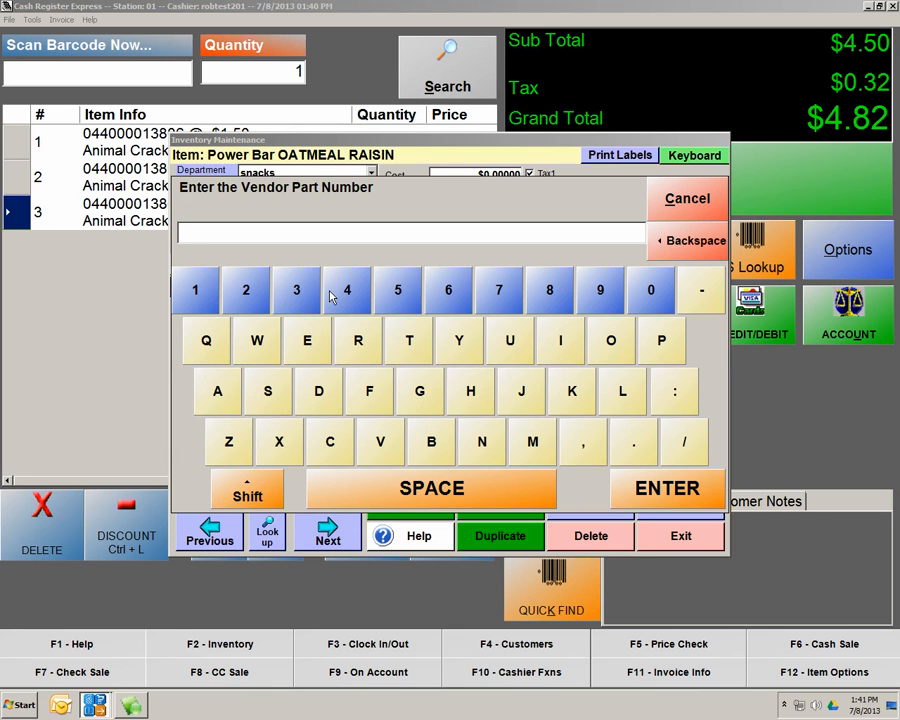
text(1234567)
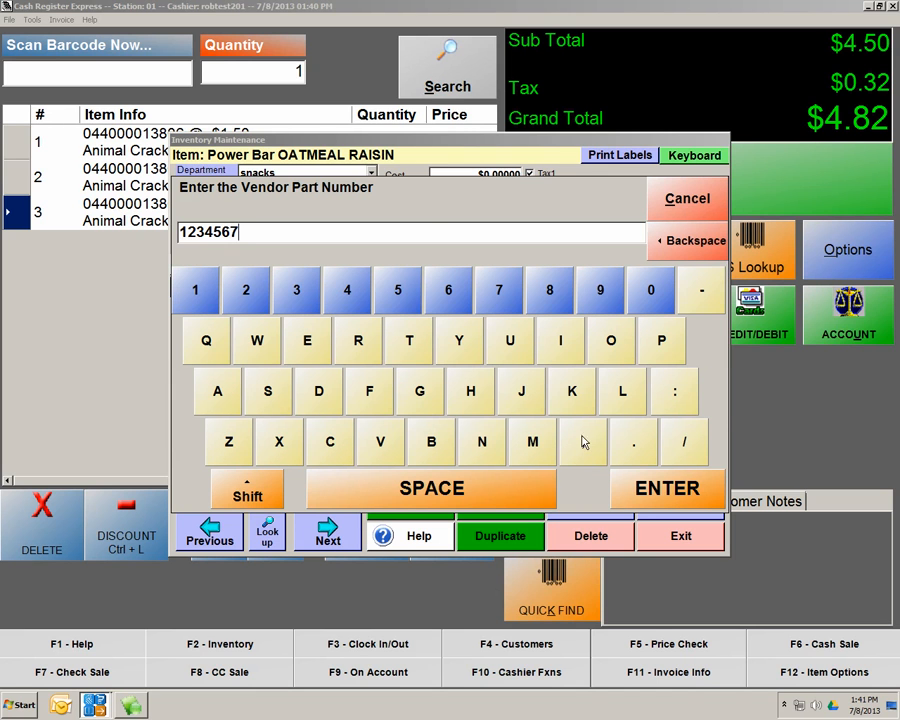
click(657, 500)
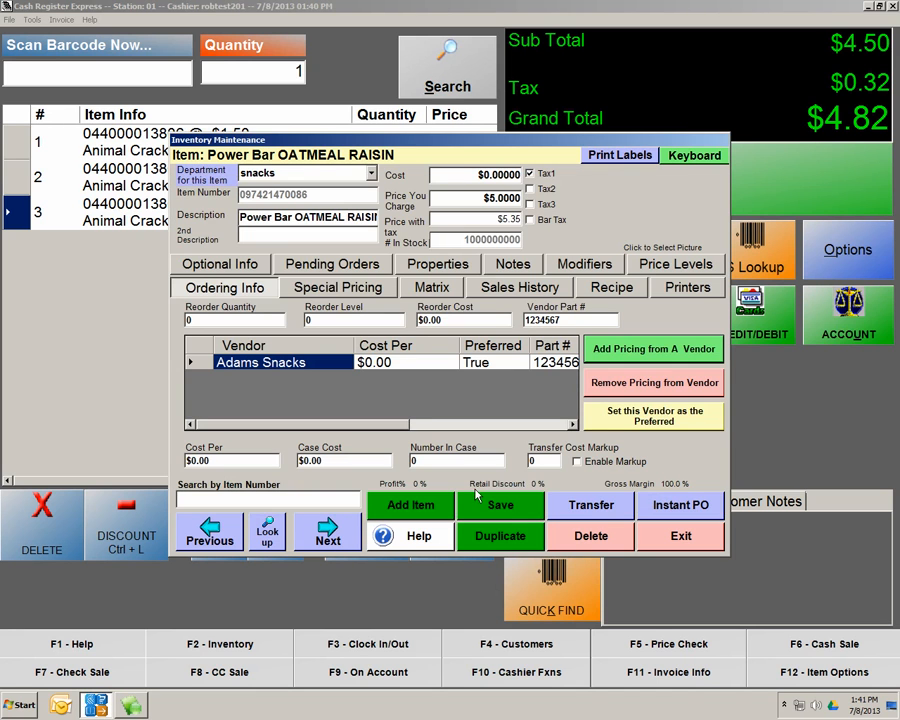
click(501, 515)
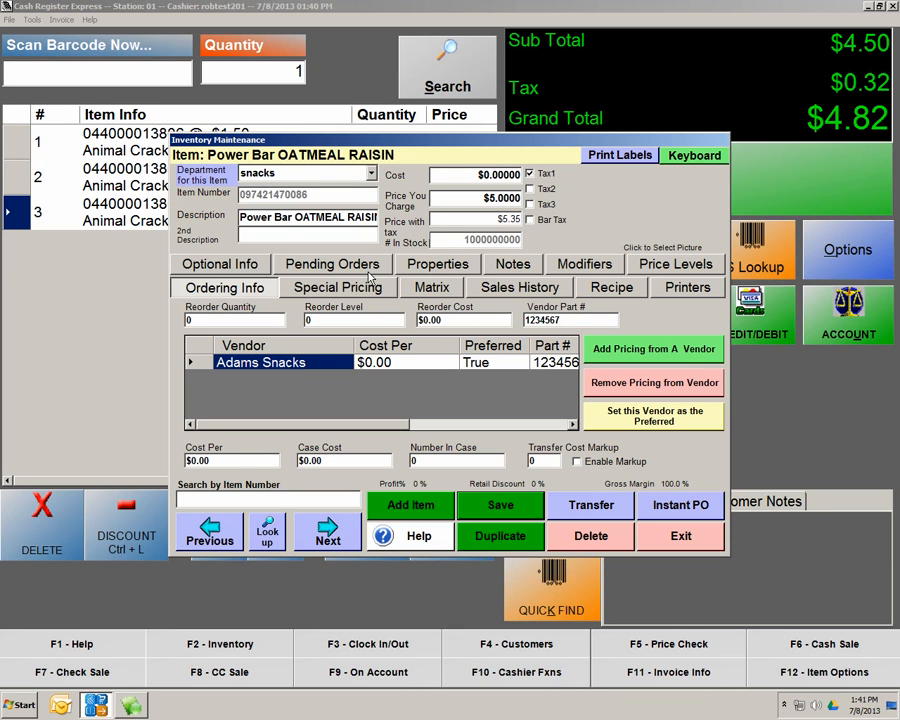
click(500, 508)
Close the item and start a new style named 'Graphic TEE' in the Styles Matrix
click(675, 538)
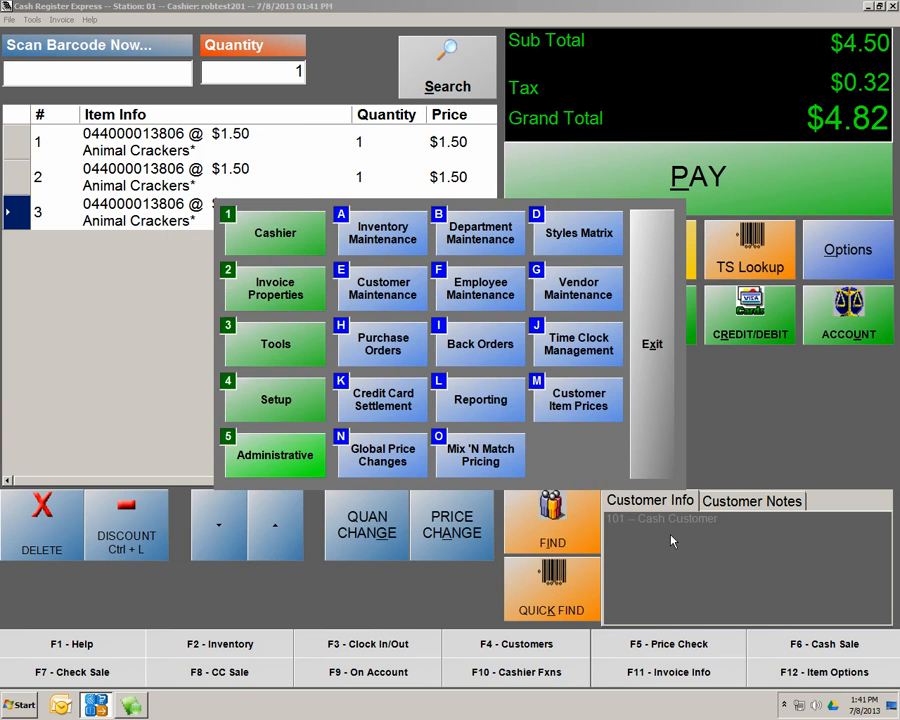
click(596, 235)
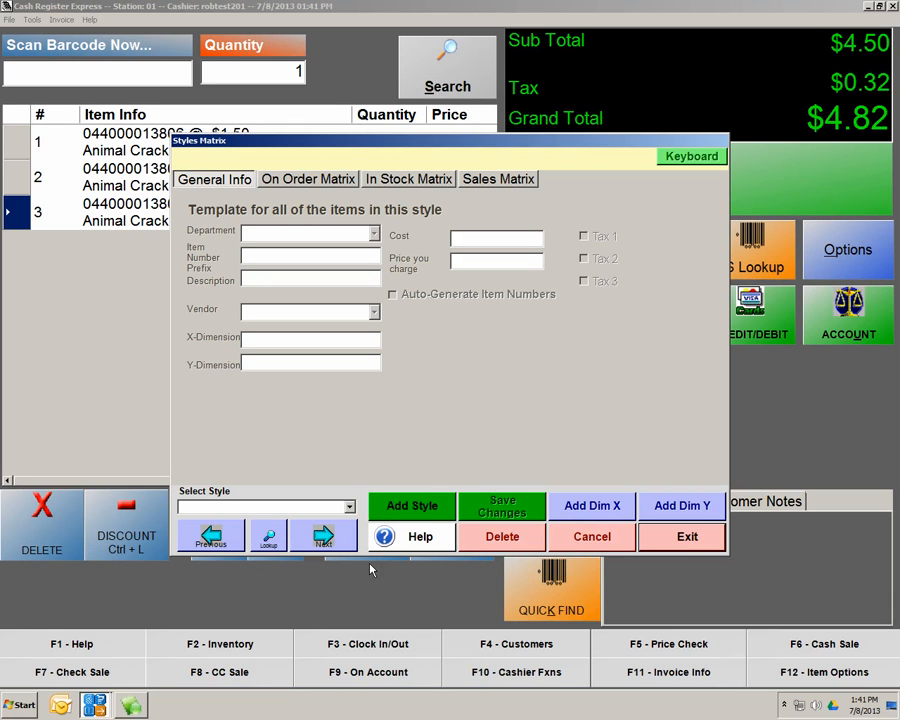
click(411, 510)
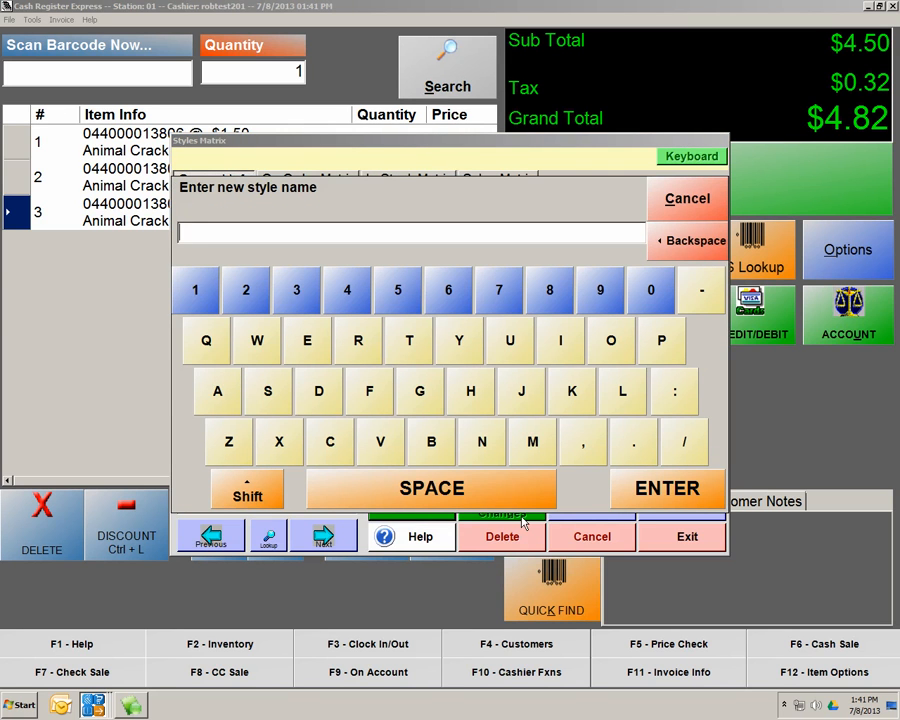
text(Graphic )
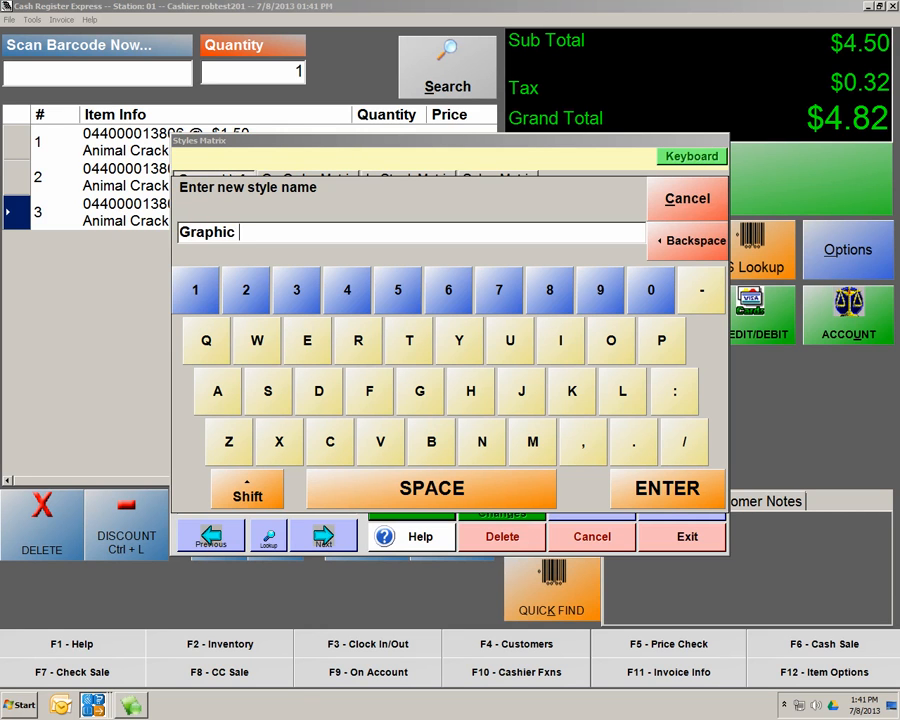
text(TEE)
click(640, 488)
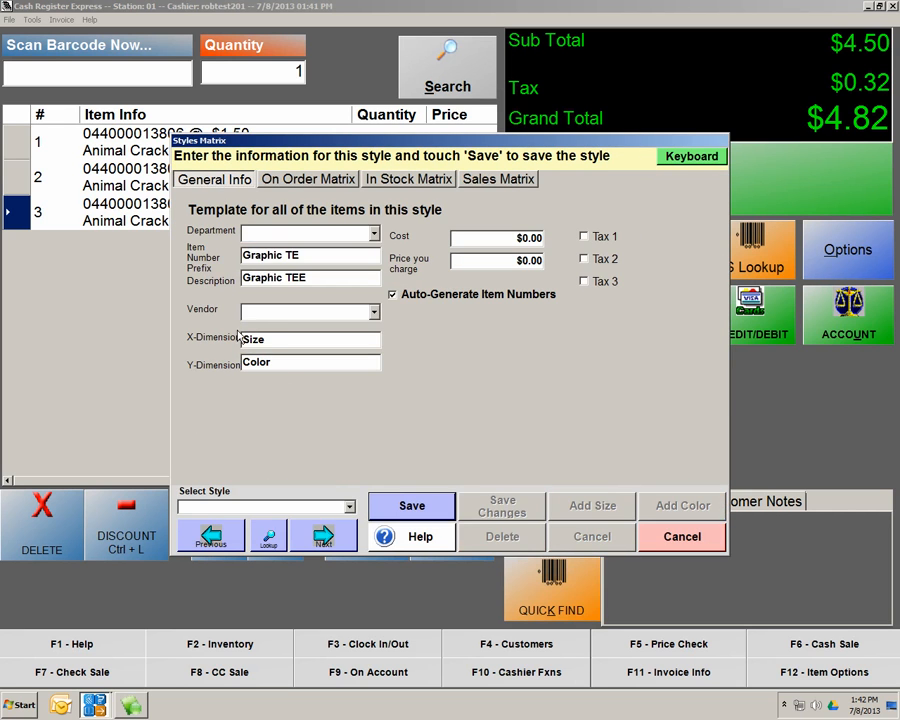
Assign the style to department MISC and vendor TSHIRT BUMS, with Size as the X-dimension
click(374, 233)
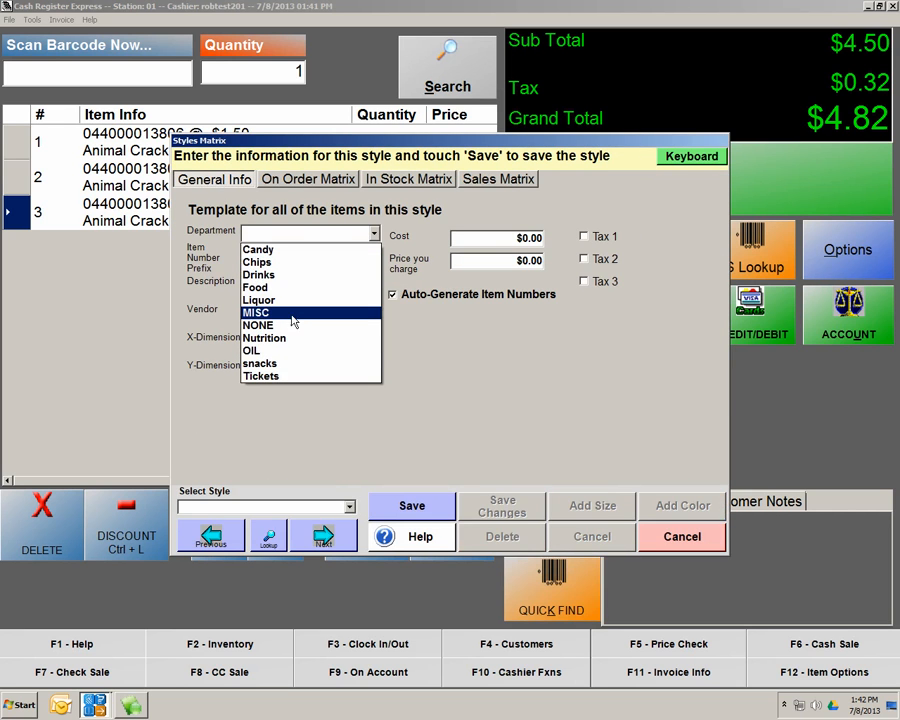
click(295, 319)
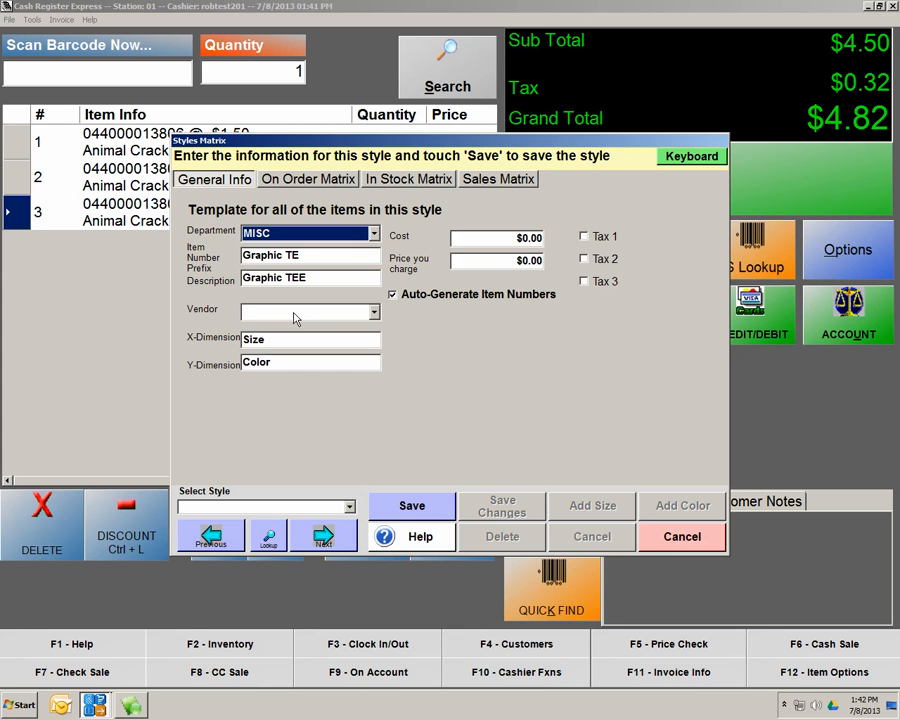
click(375, 313)
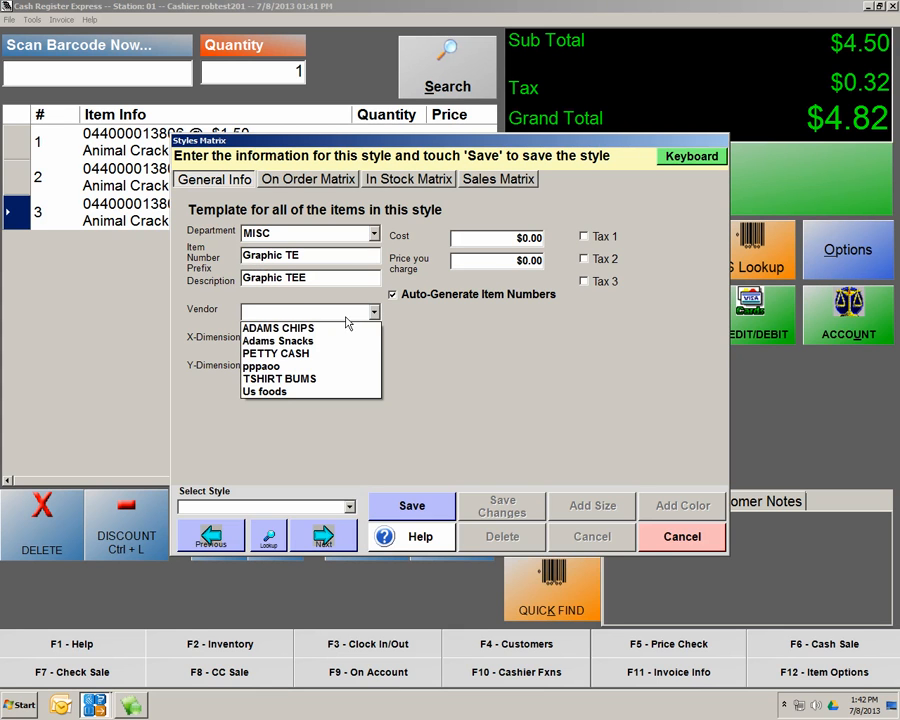
click(277, 384)
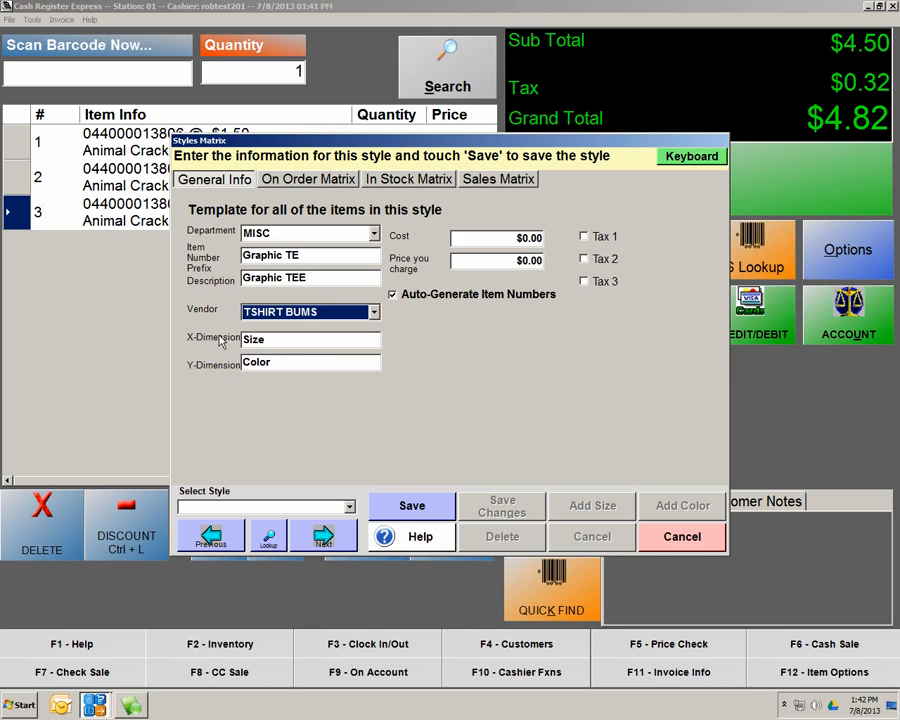
double_click(288, 342)
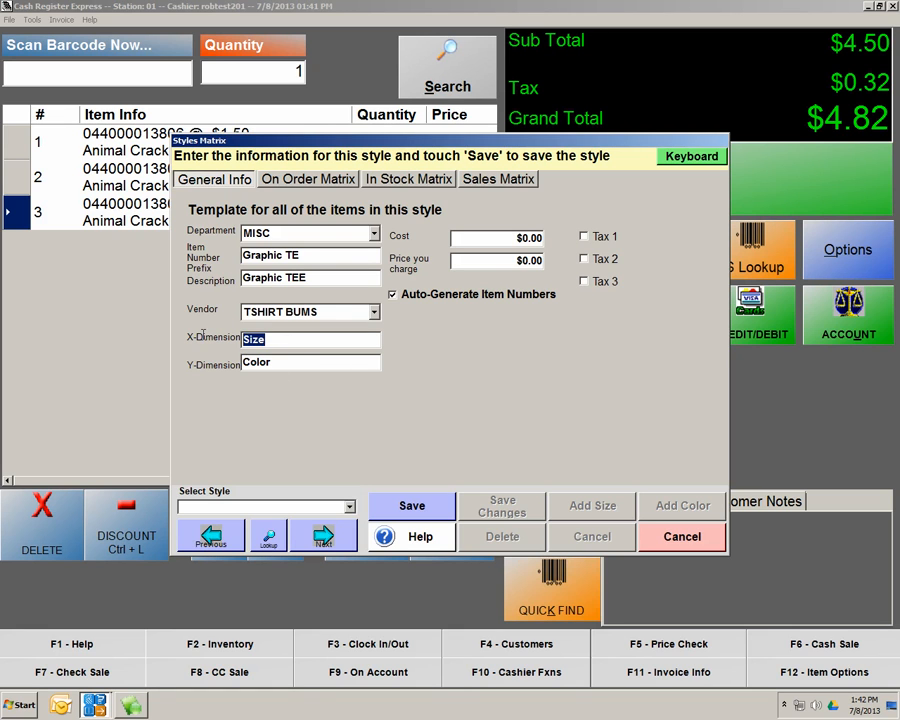
Set cost 10.00 and price 20.00, make it taxable under Tax 1, and save
click(522, 238)
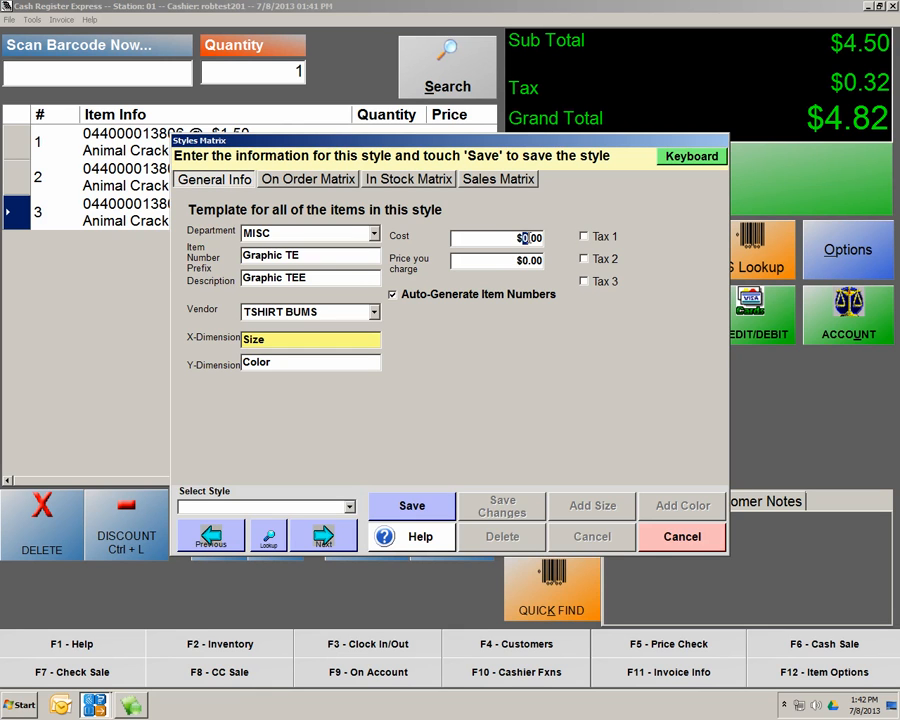
text(10.00)
click(526, 260)
text(20.00)
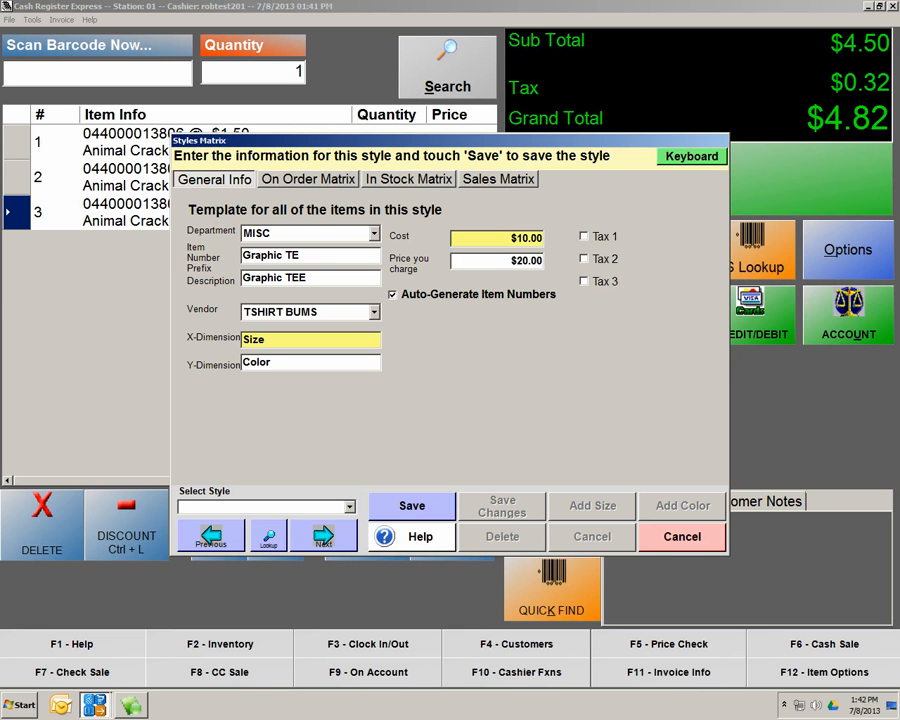
click(584, 236)
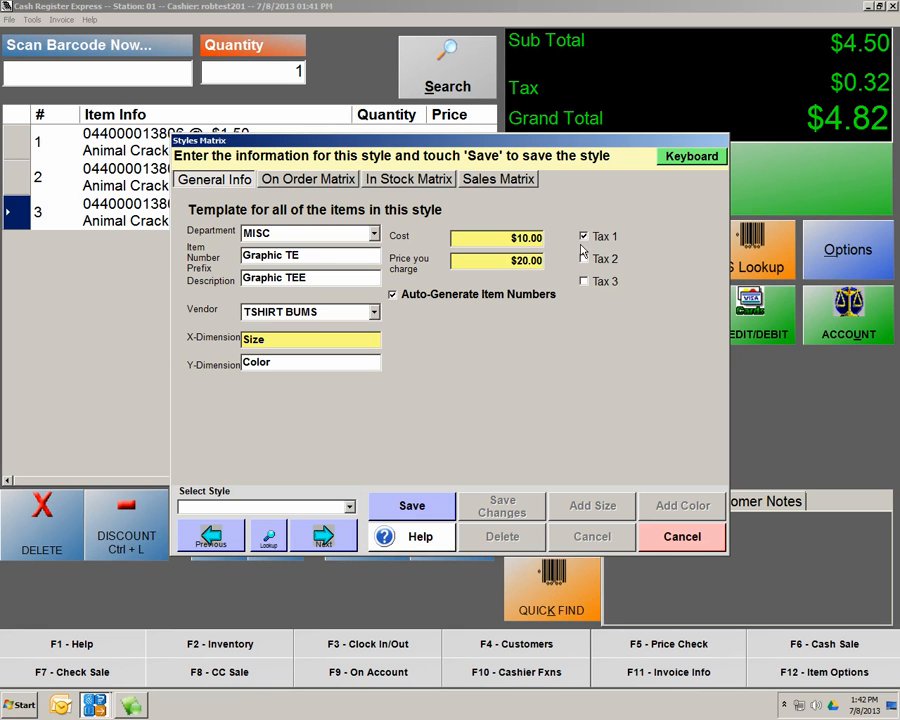
click(432, 509)
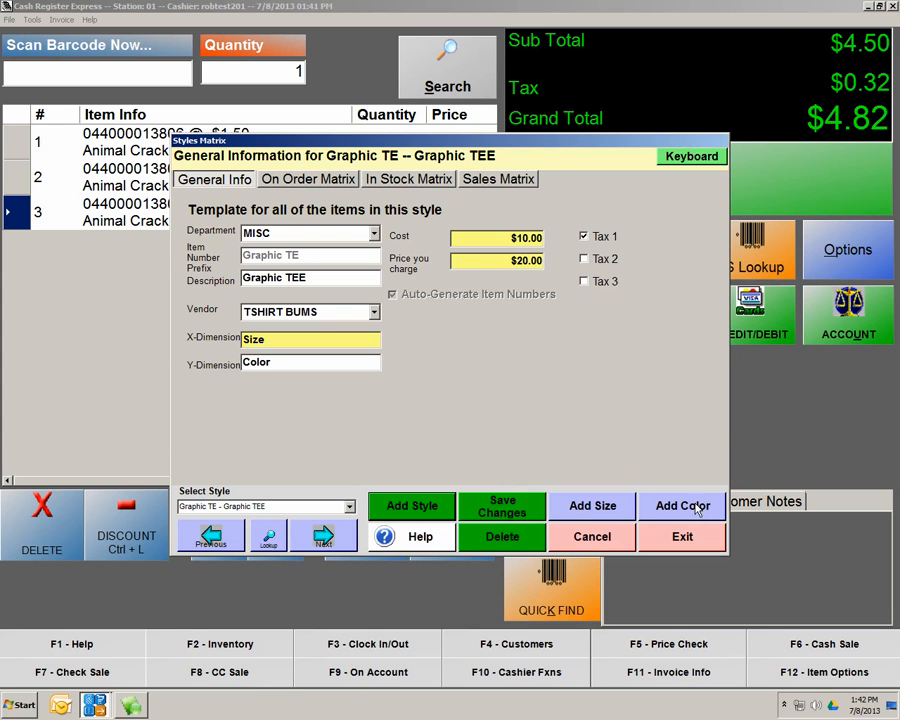
Add size columns SM and Med to the Graphic TEE matrix
click(421, 189)
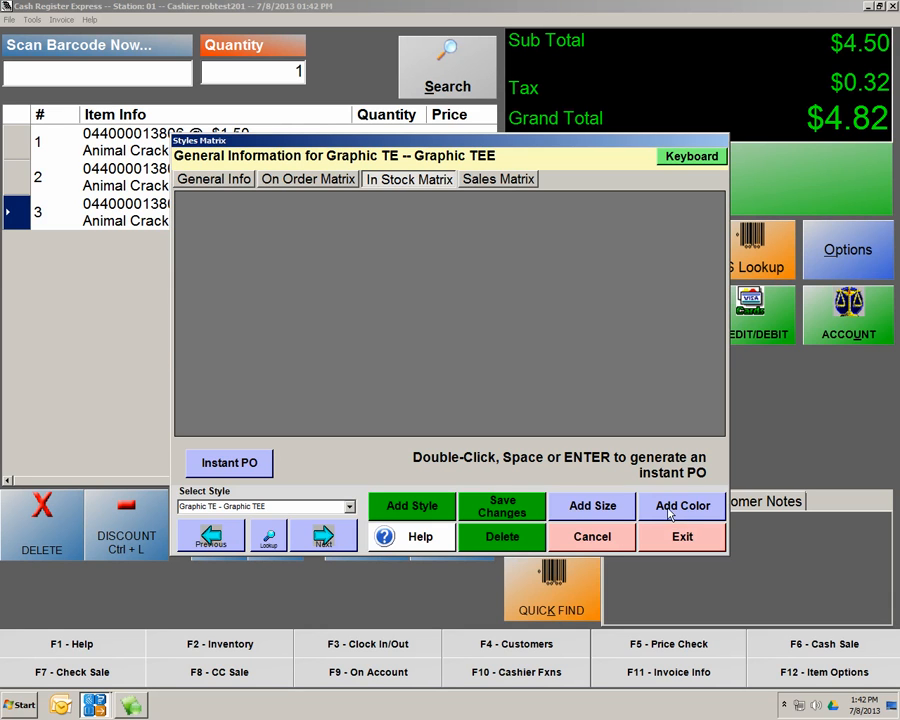
click(600, 508)
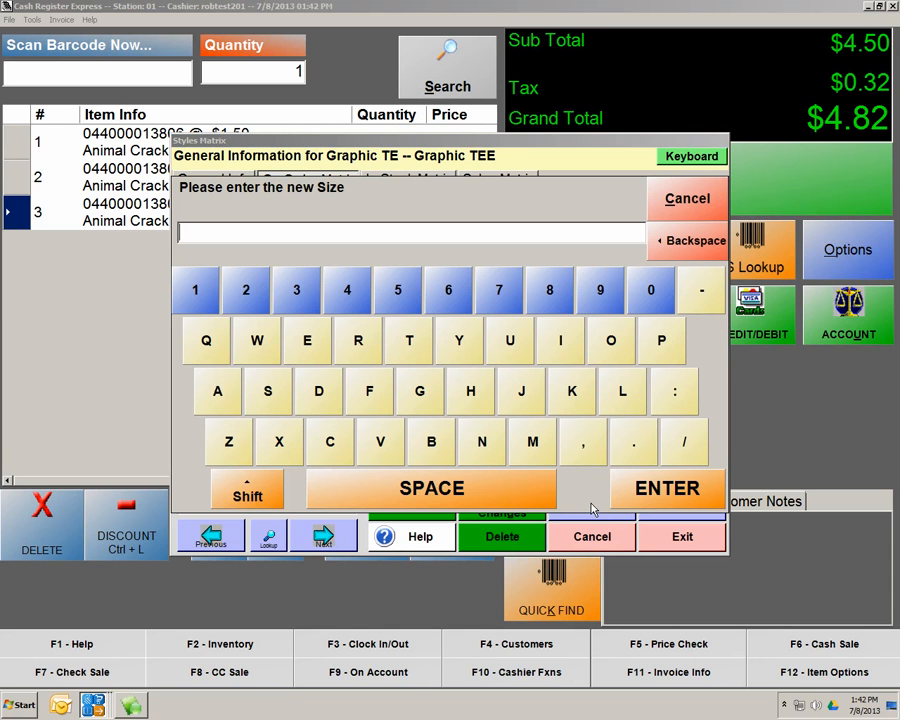
text(SM)
click(640, 488)
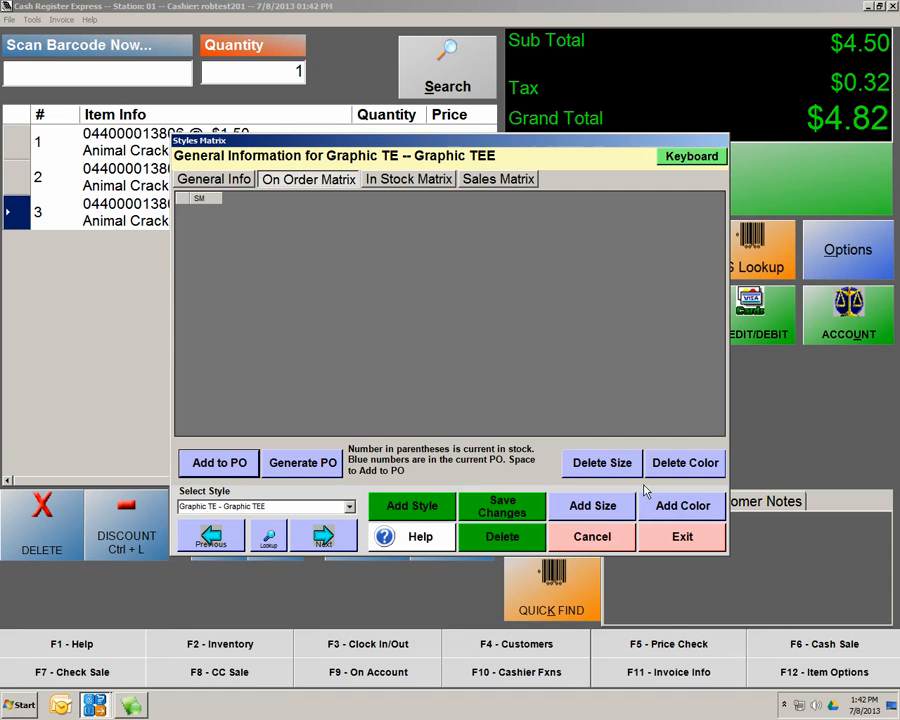
click(594, 505)
text(Med)
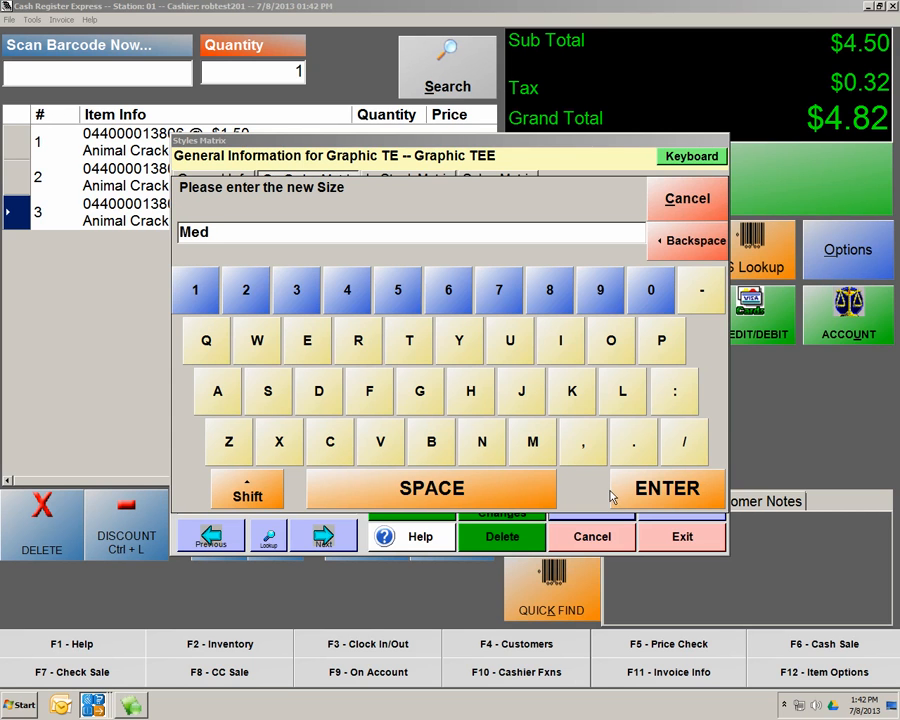
click(612, 497)
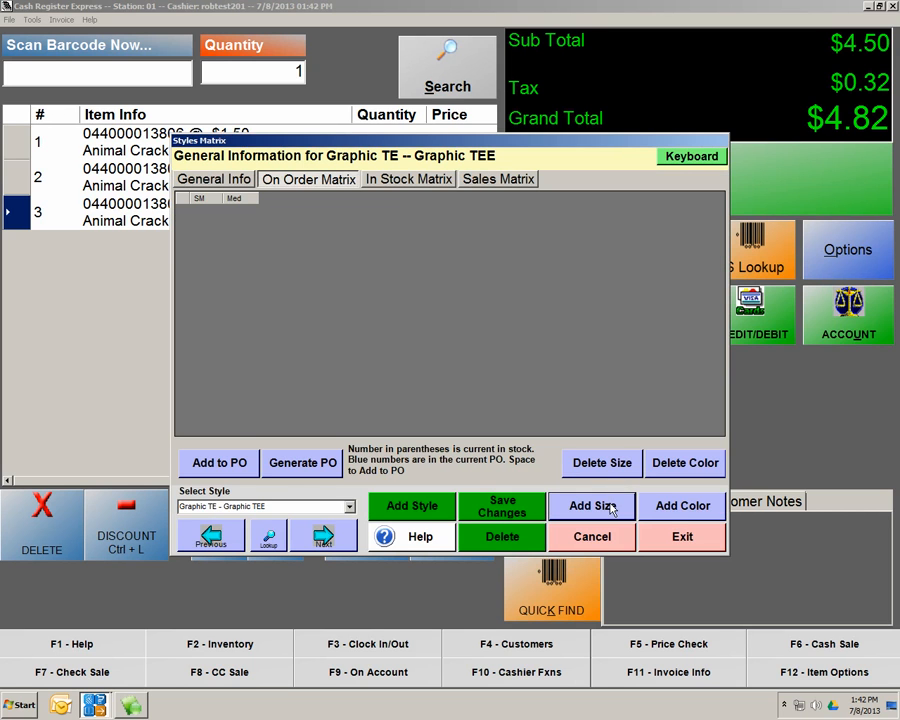
Add the remaining size columns Lg and XL
click(613, 509)
text(Lg)
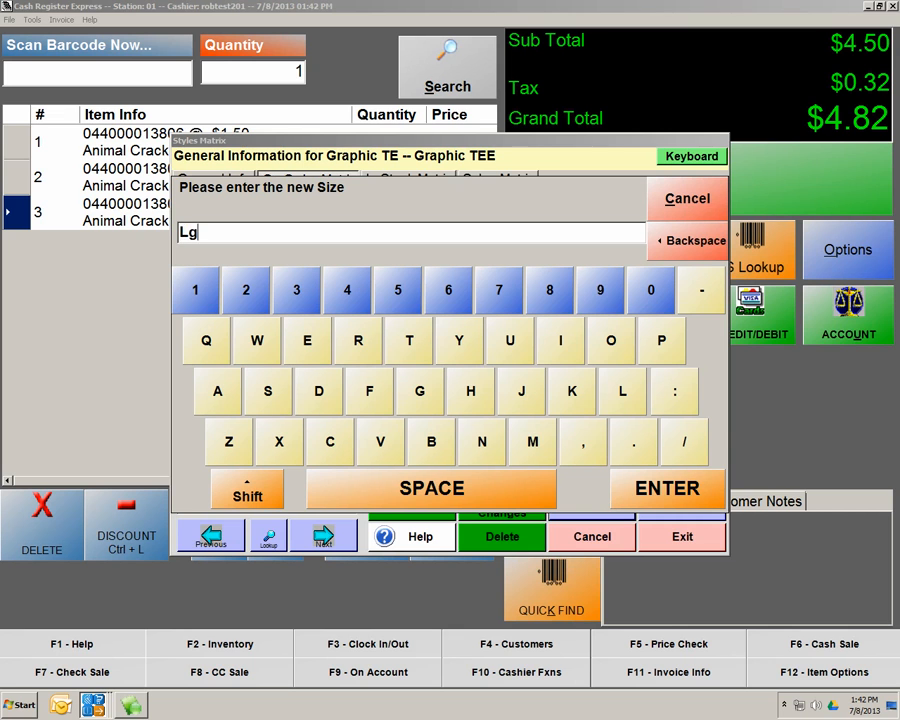
click(624, 499)
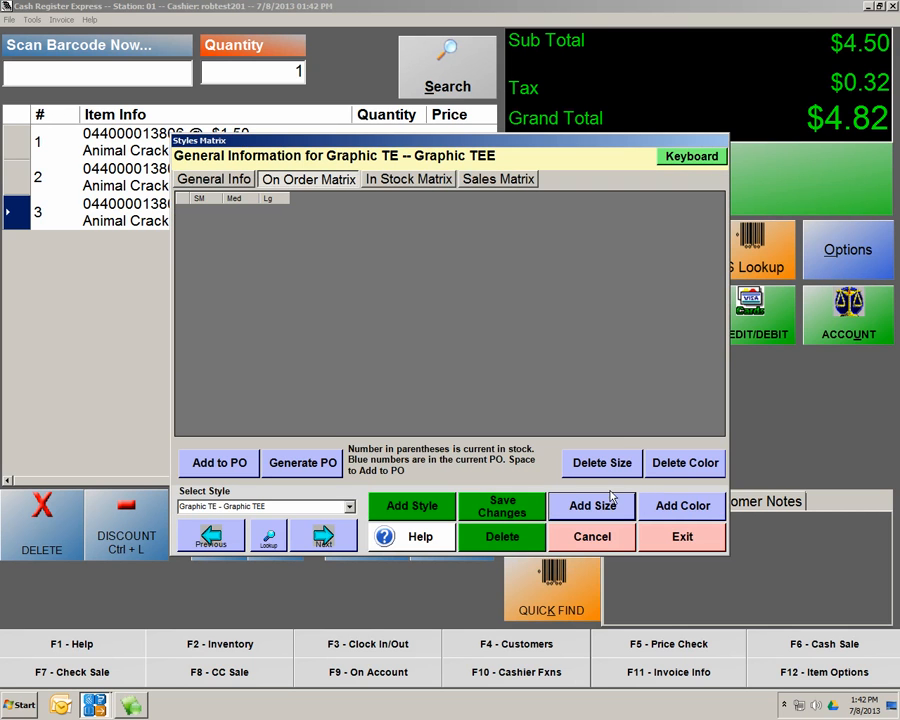
click(602, 507)
text(XL)
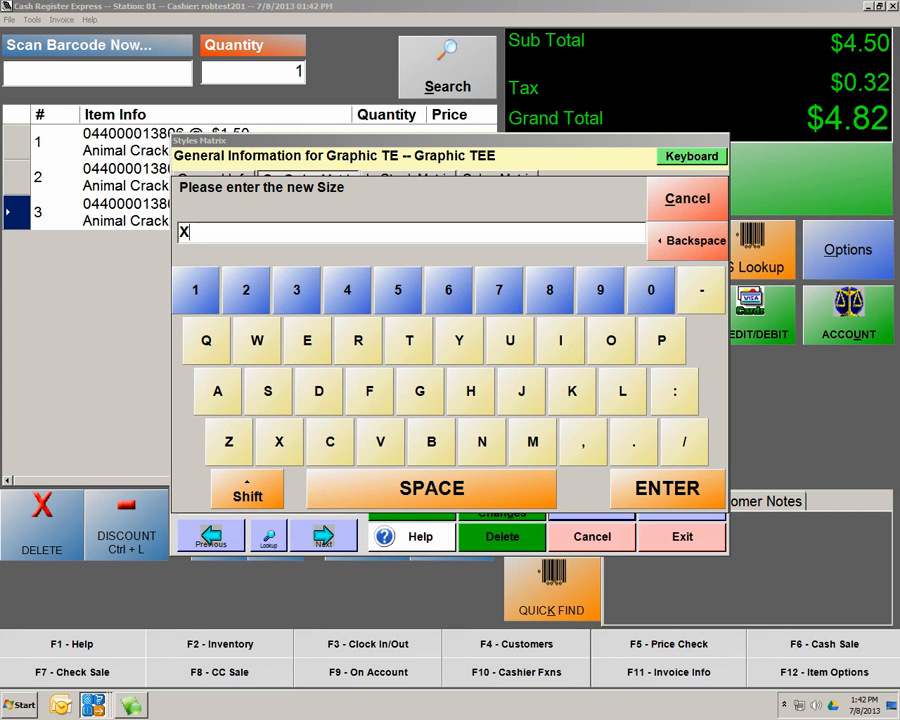
click(684, 489)
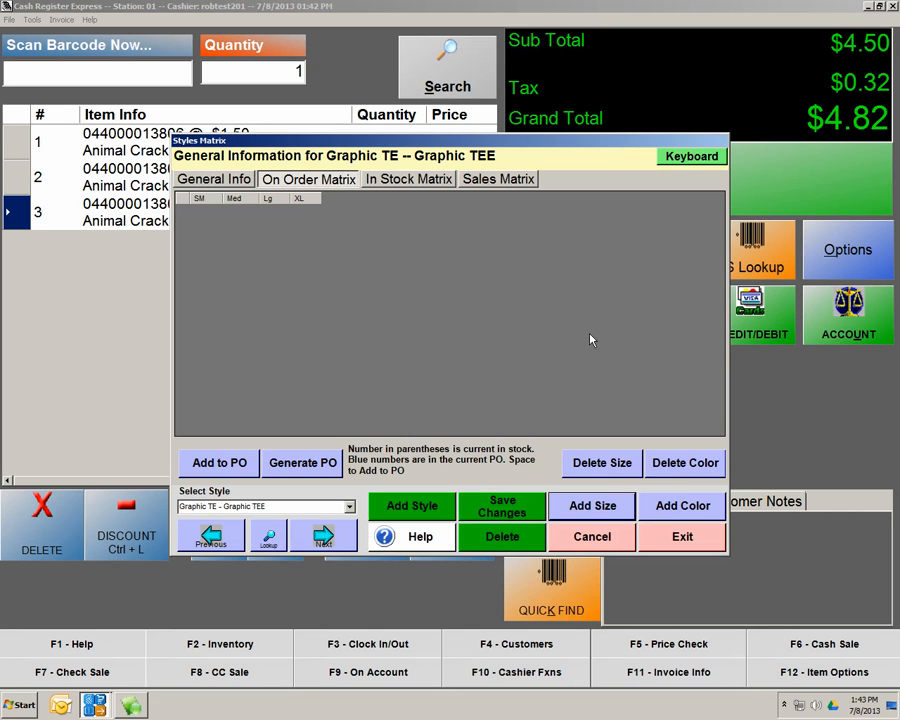
Add colour rows blue, Red and Green to Graphic TEE and save the changes
click(666, 505)
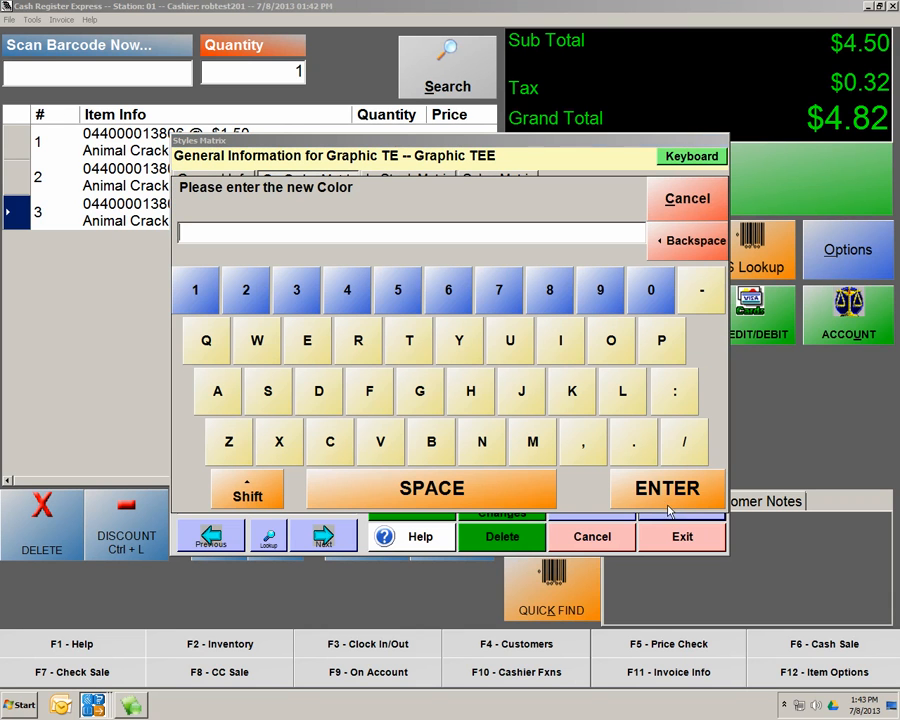
text(blue)
click(635, 497)
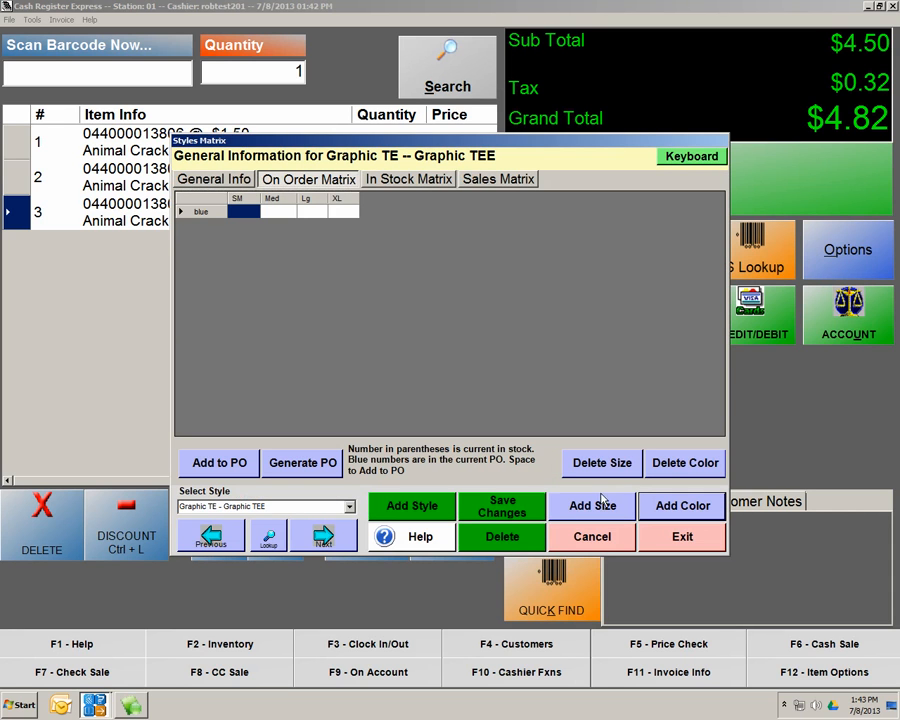
click(673, 504)
text(Red)
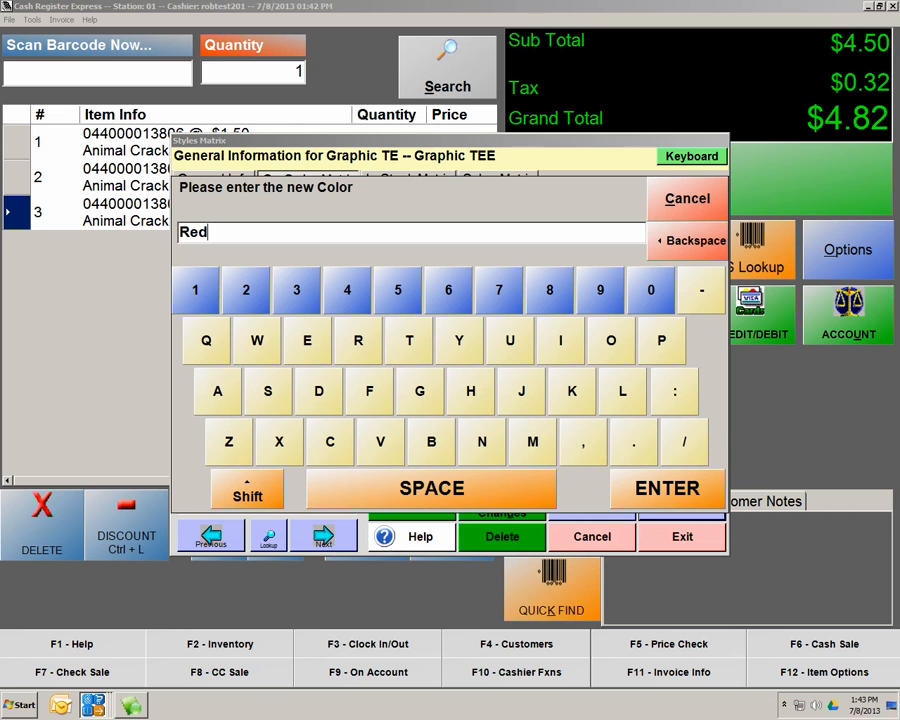
click(690, 488)
click(655, 507)
text(Green)
click(665, 496)
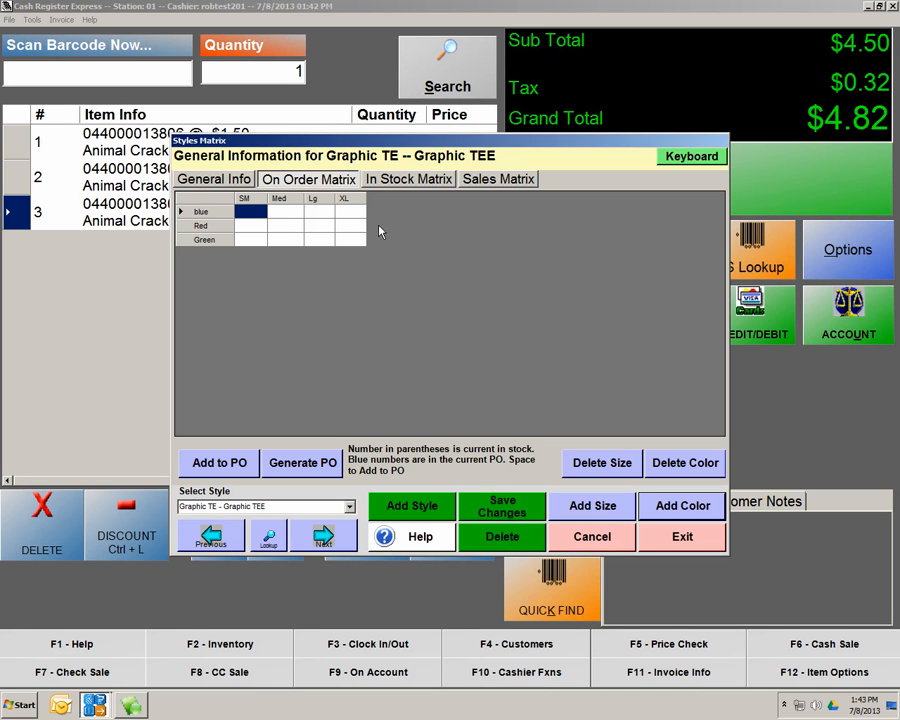
click(507, 513)
In the In Stock grid, set 1 for blue, Red and Green in size SM
click(405, 190)
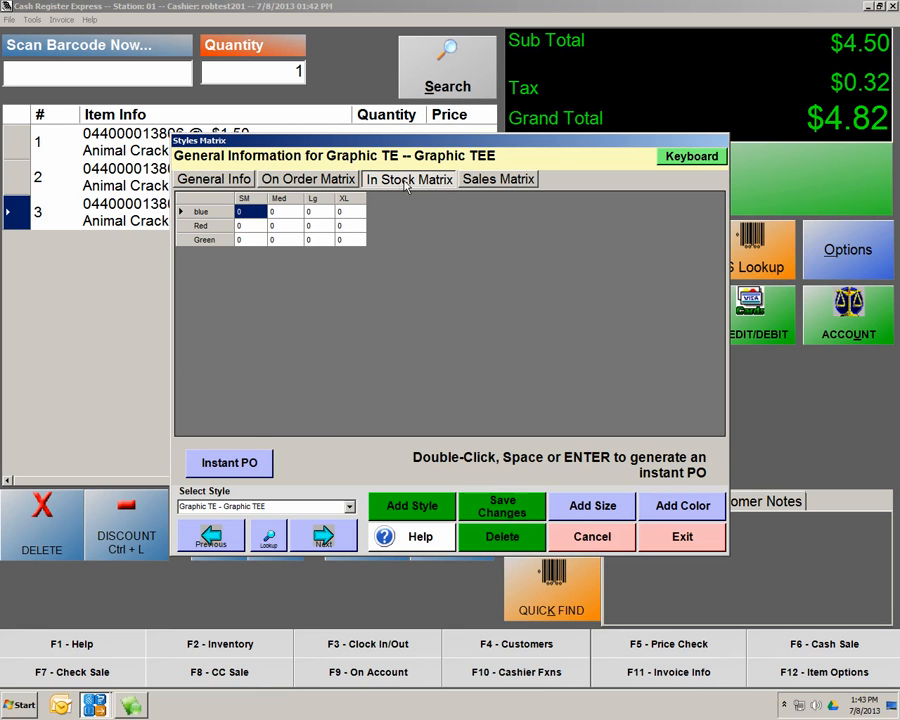
double_click(251, 218)
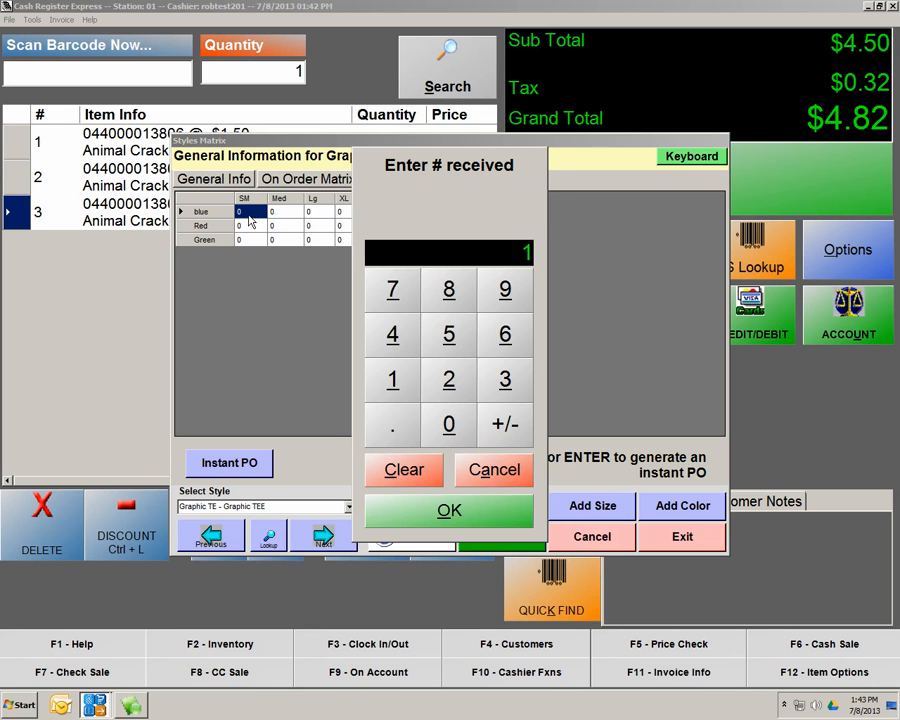
click(420, 510)
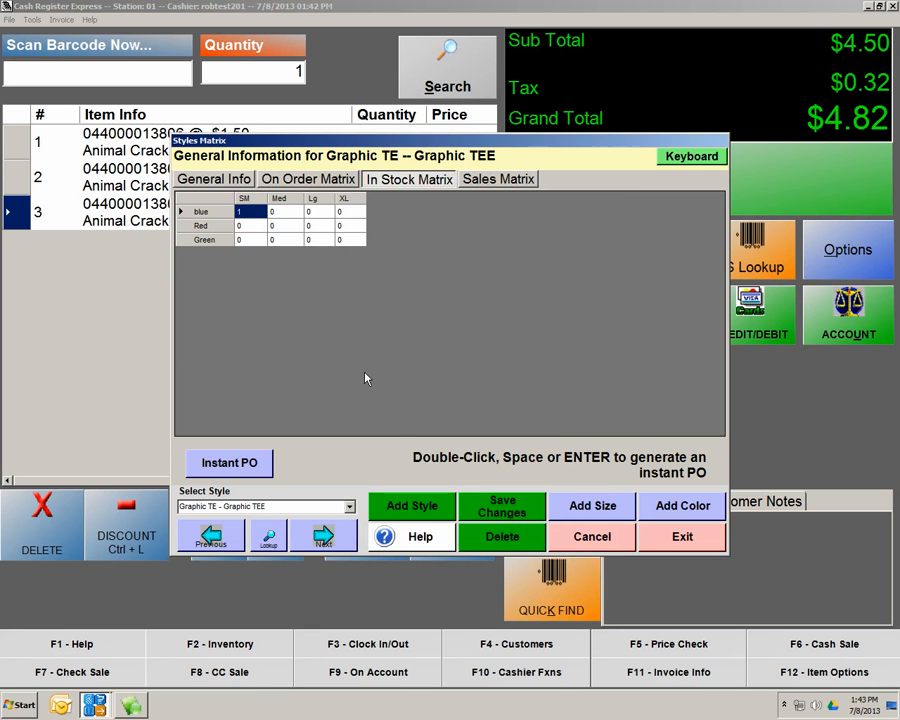
double_click(252, 226)
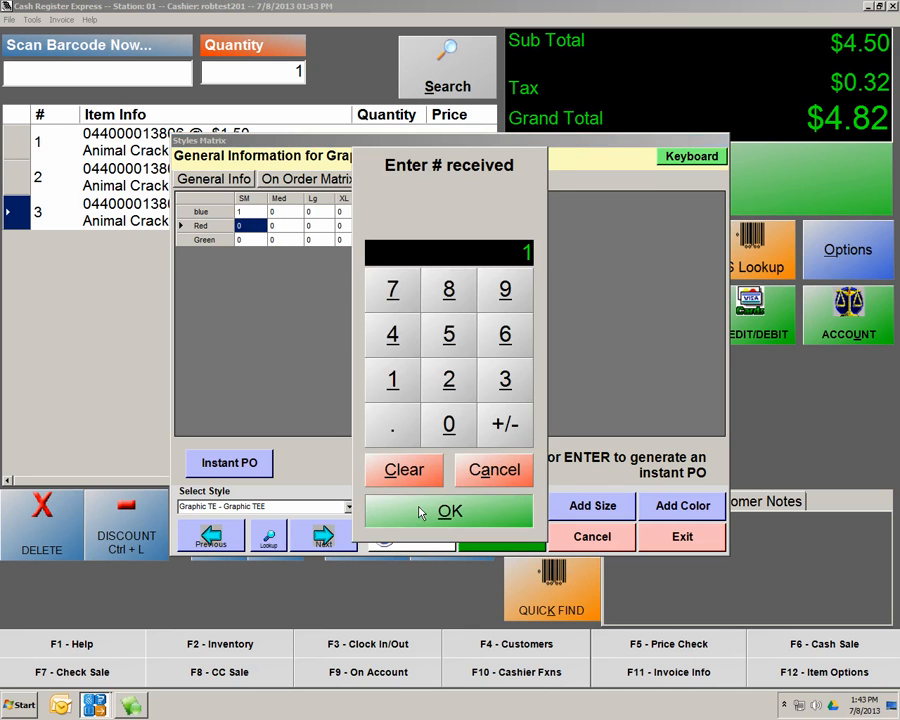
click(420, 512)
double_click(253, 240)
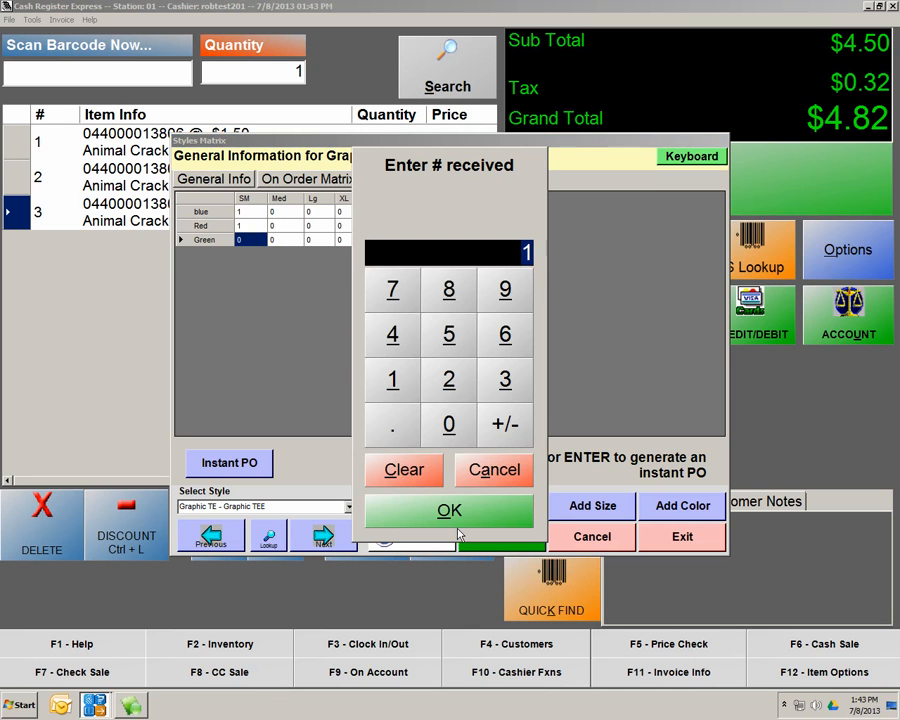
click(462, 514)
Set an in-stock quantity of 1 for blue, Red and Green in size Med
click(288, 213)
double_click(290, 217)
click(445, 508)
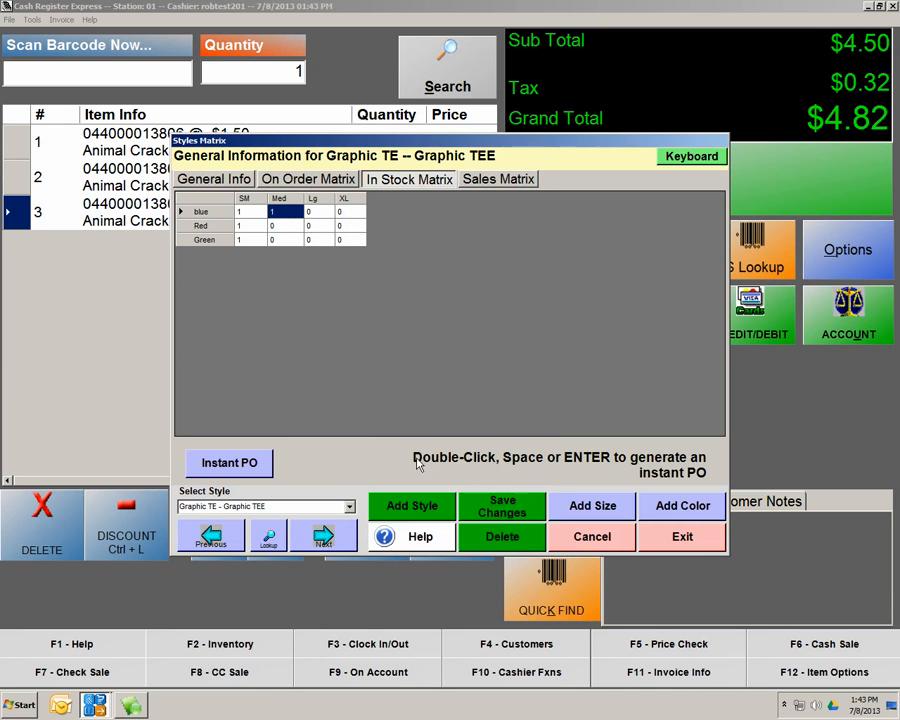
double_click(283, 232)
click(446, 508)
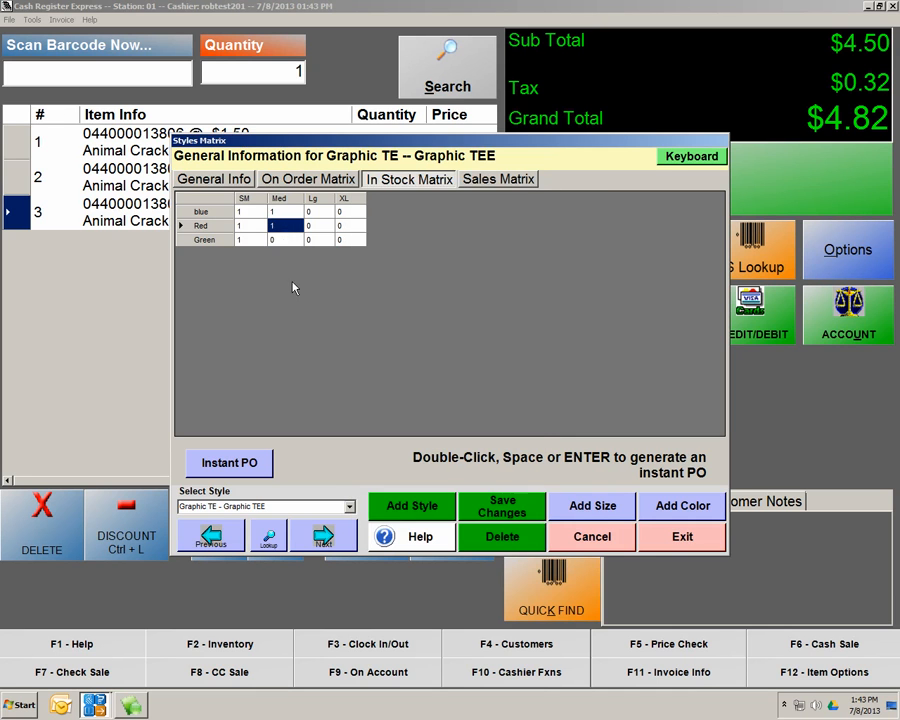
double_click(284, 240)
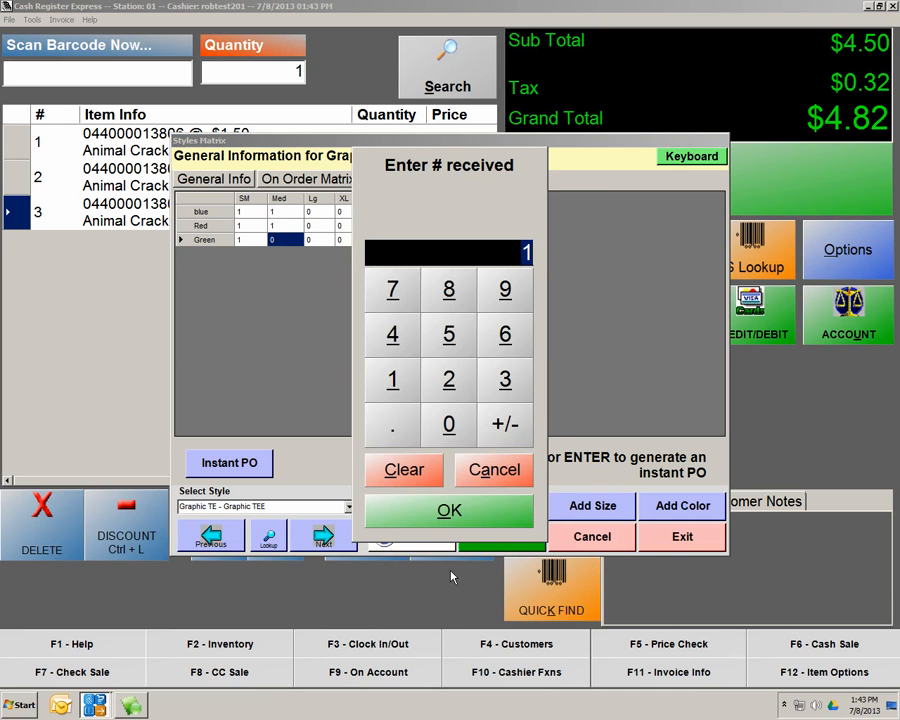
key(Return)
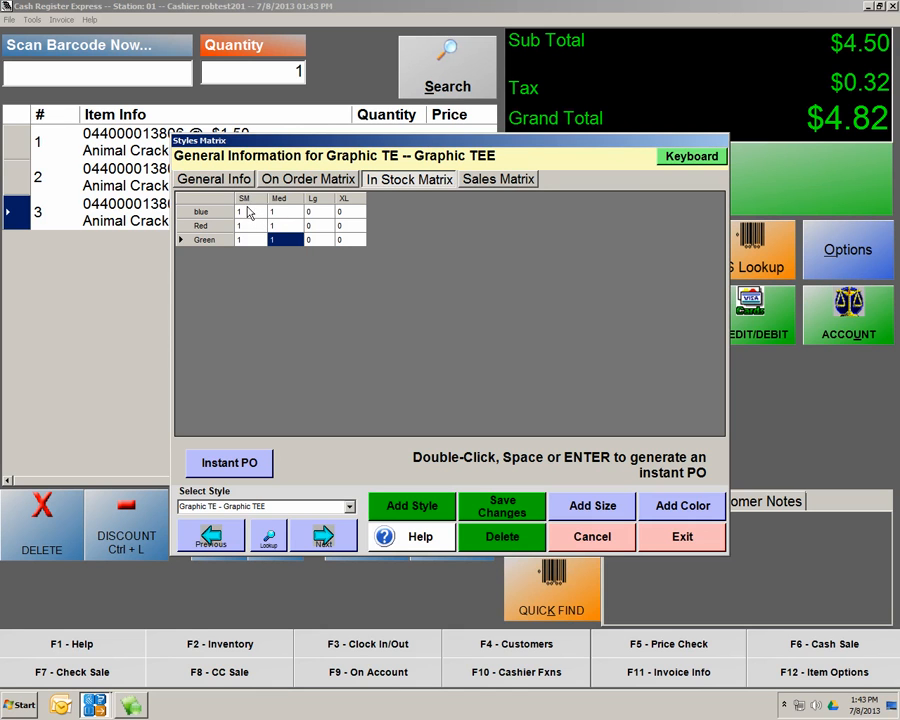
Set an in-stock quantity of 1 for blue, Red and Green in size Lg
double_click(313, 212)
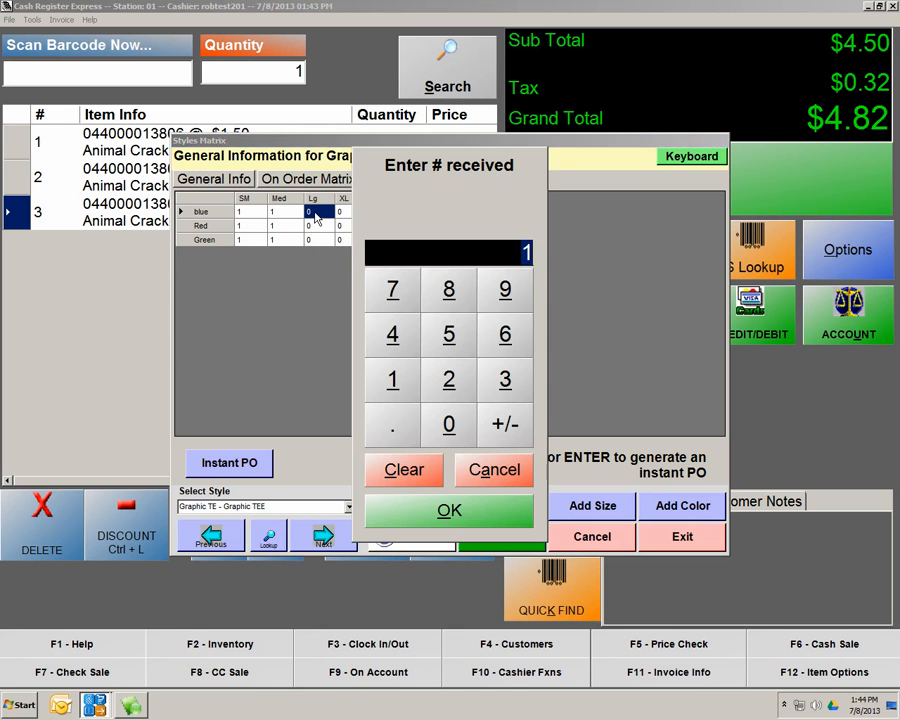
click(449, 510)
click(322, 227)
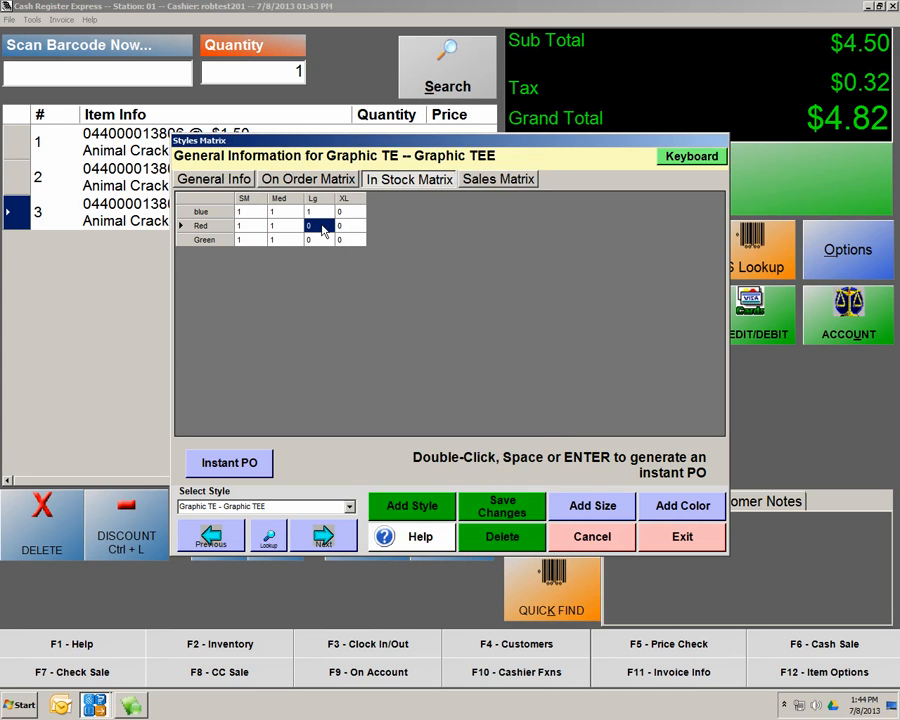
double_click(323, 228)
click(456, 524)
double_click(316, 241)
click(450, 508)
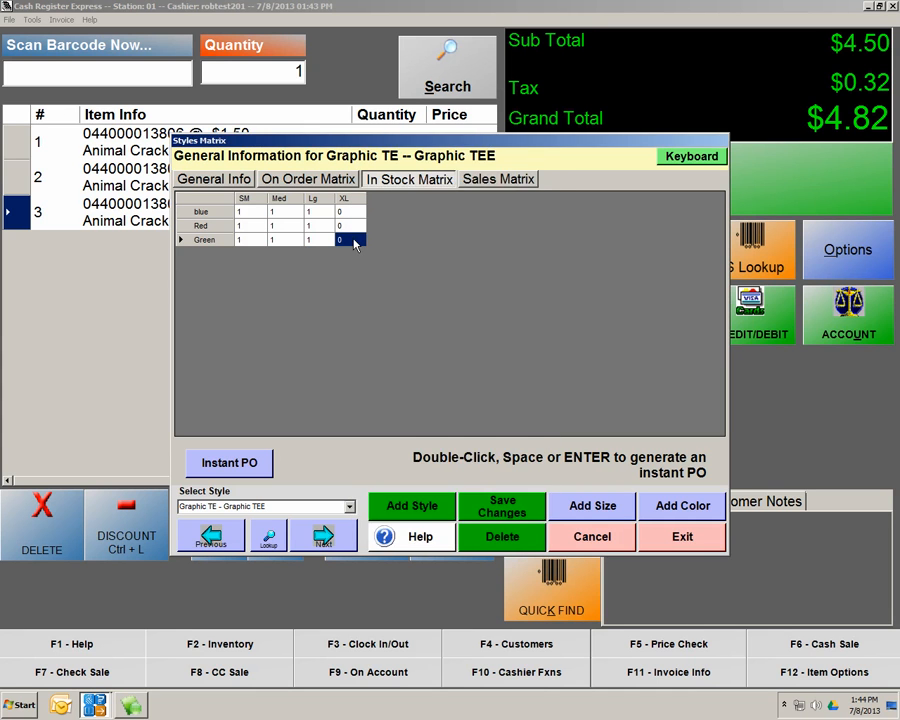
Set an in-stock quantity of 1 for Green, Red and blue in size XL
double_click(355, 241)
click(452, 506)
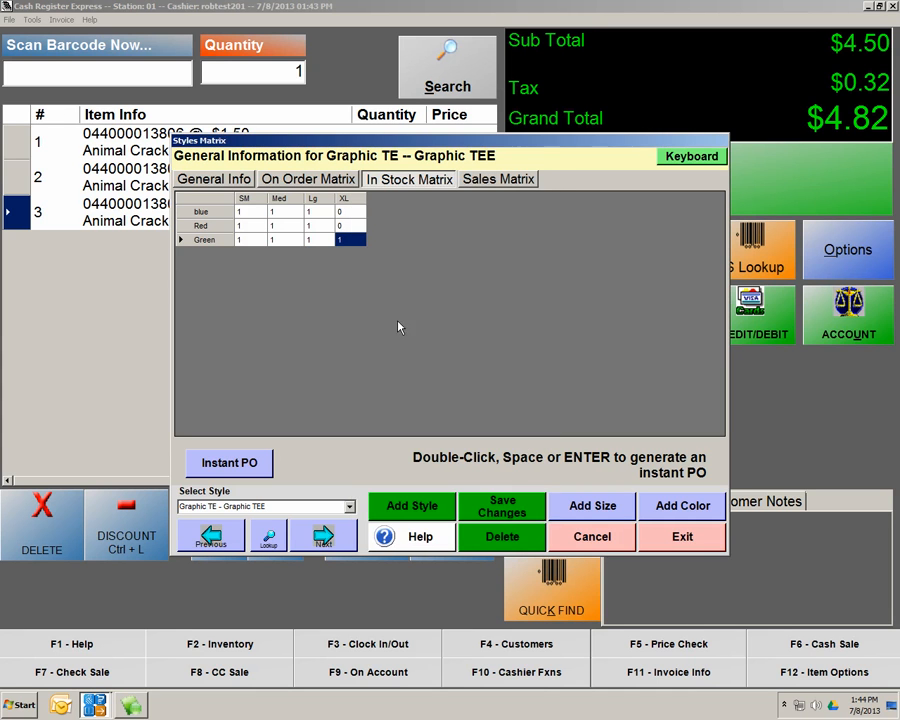
double_click(352, 226)
click(450, 507)
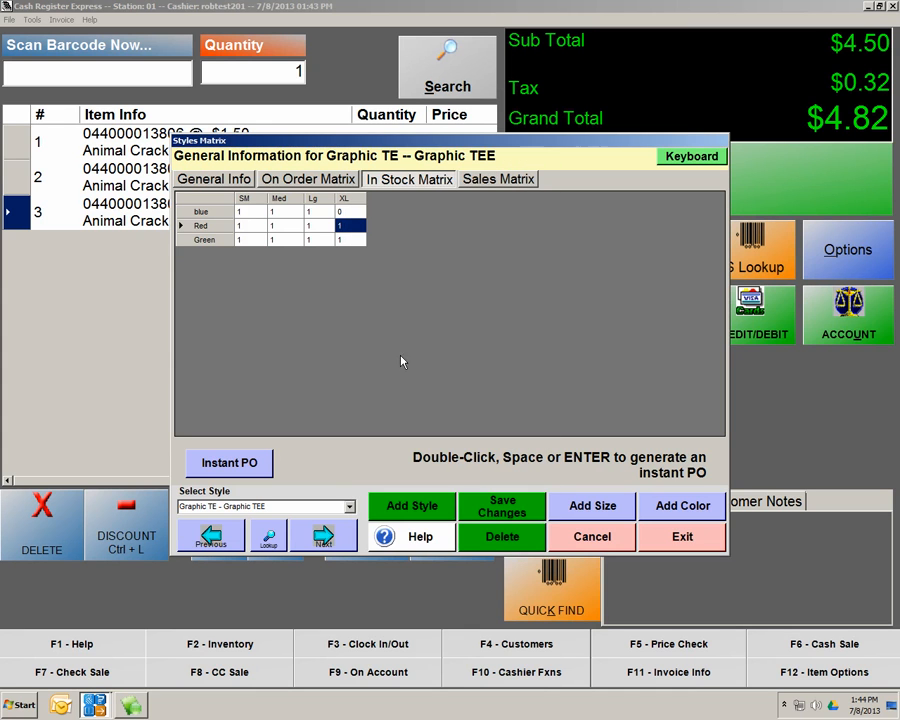
double_click(350, 211)
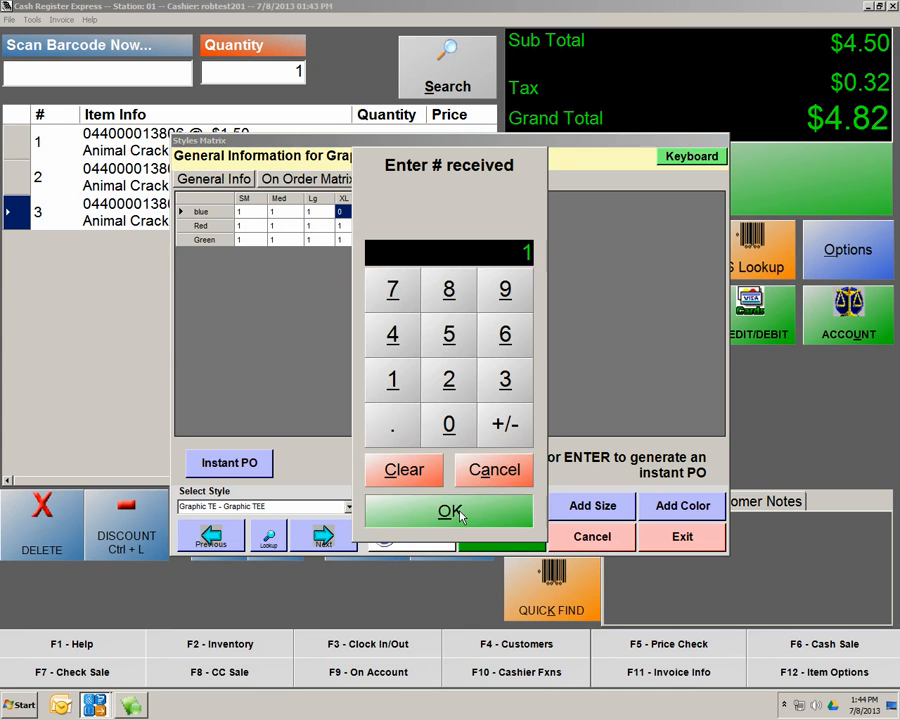
click(460, 511)
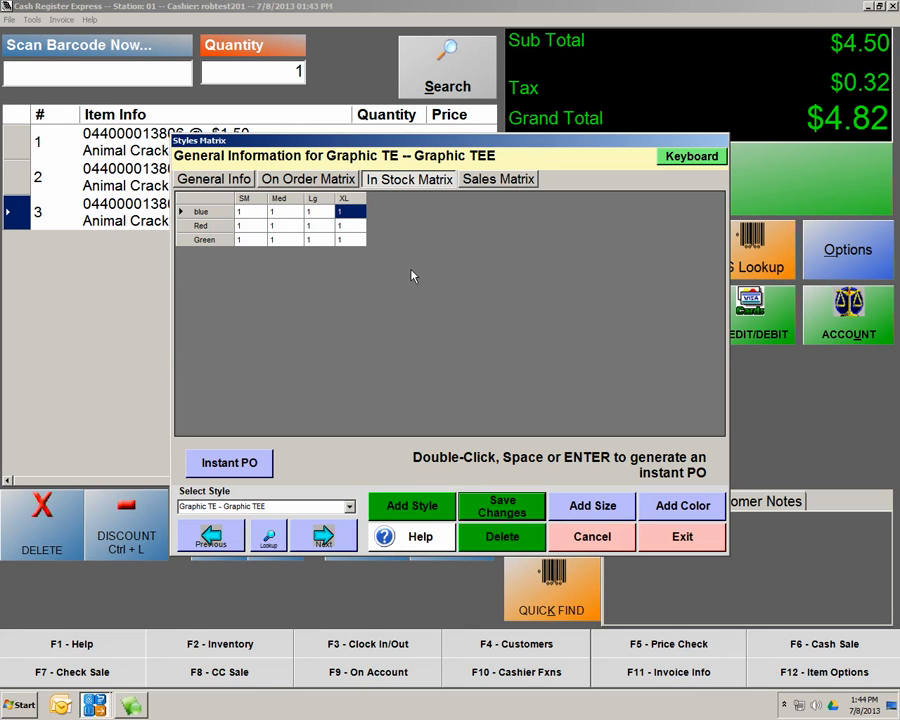
Exit the Graphic TEE styles matrix, now showing 1 in stock per color and size
click(672, 538)
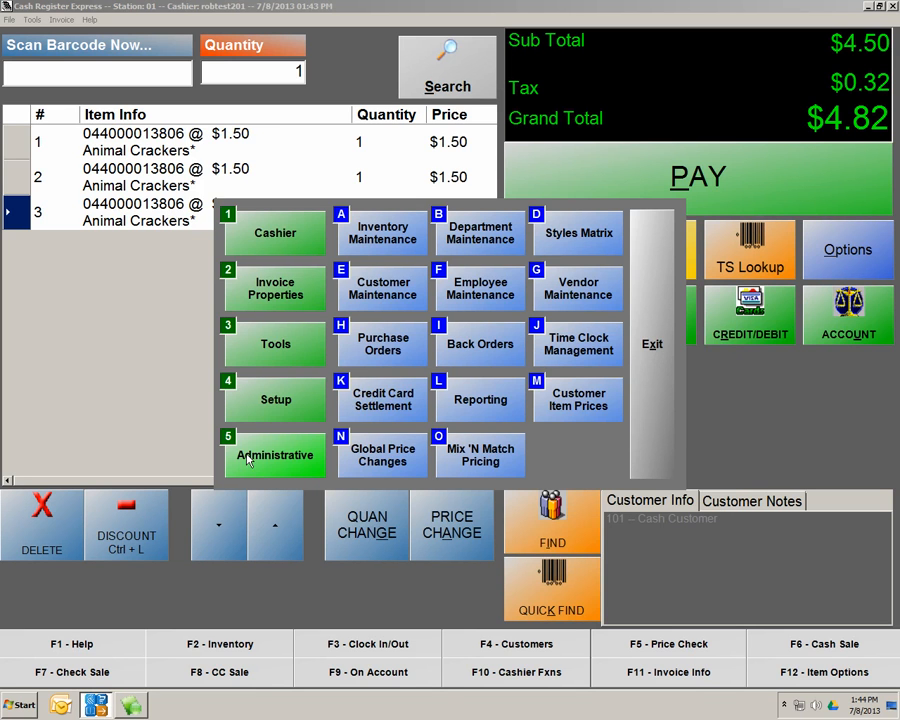
click(378, 240)
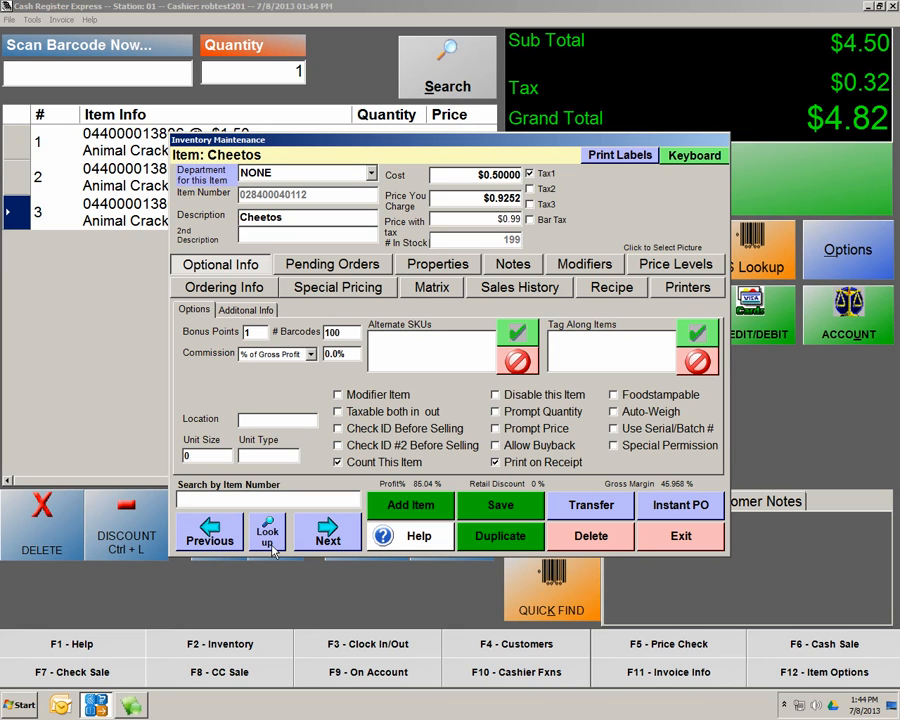
click(272, 548)
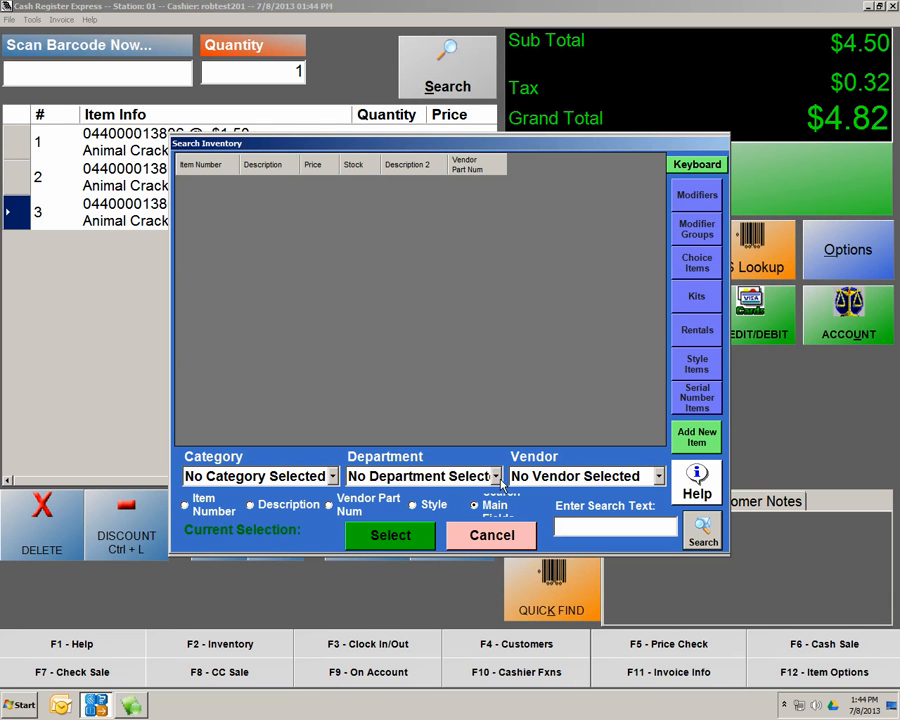
click(498, 479)
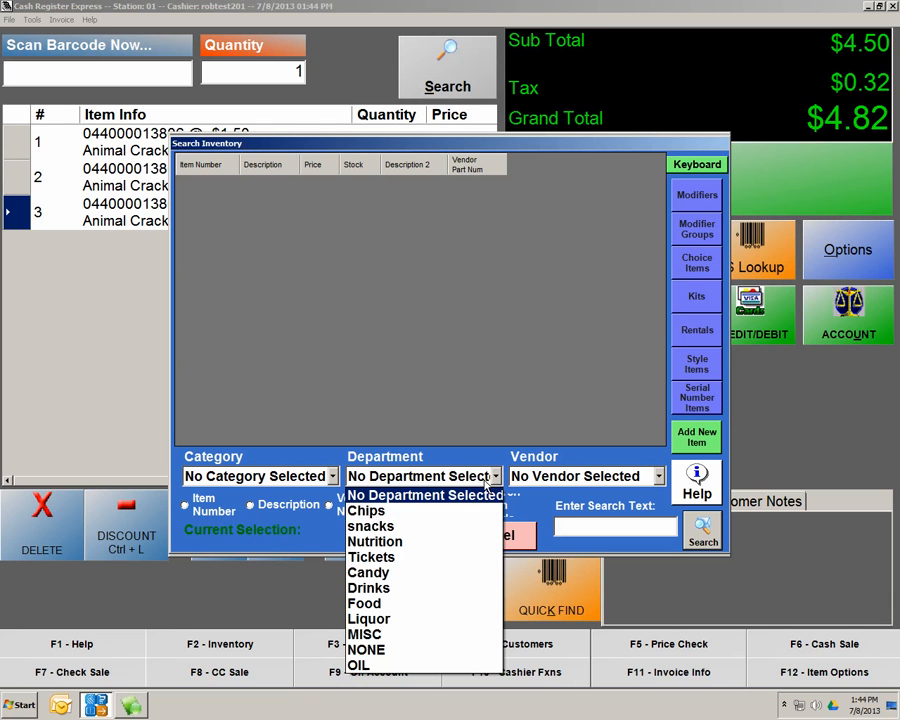
click(396, 637)
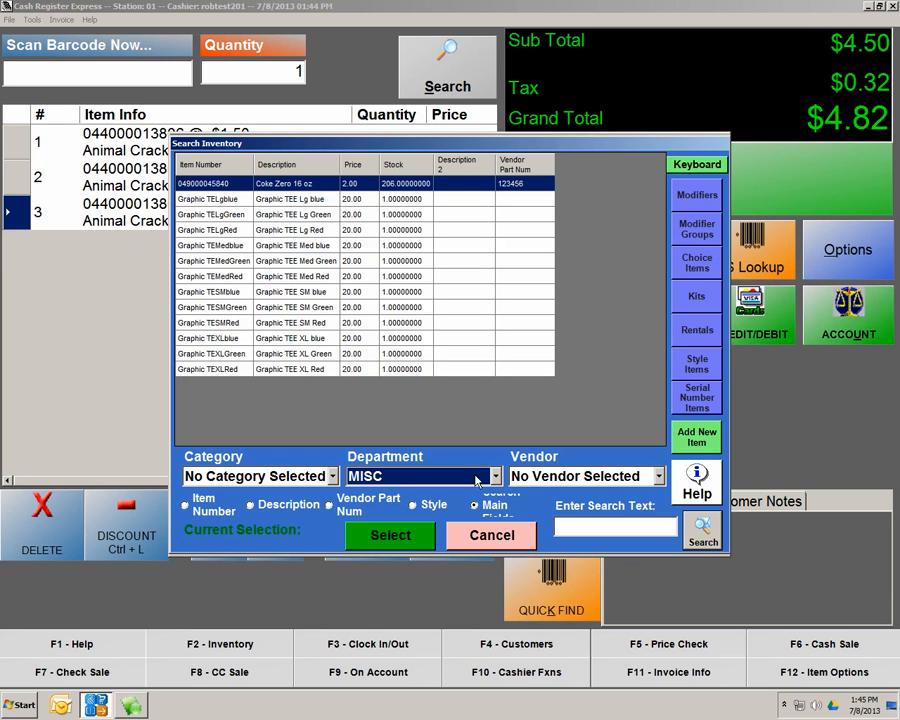
click(488, 537)
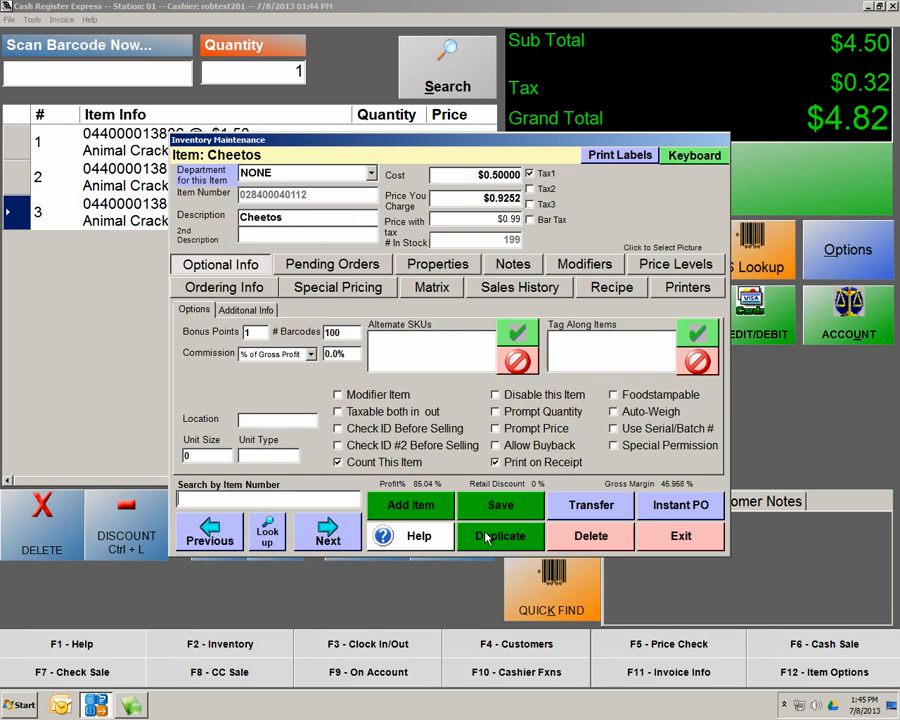
click(679, 540)
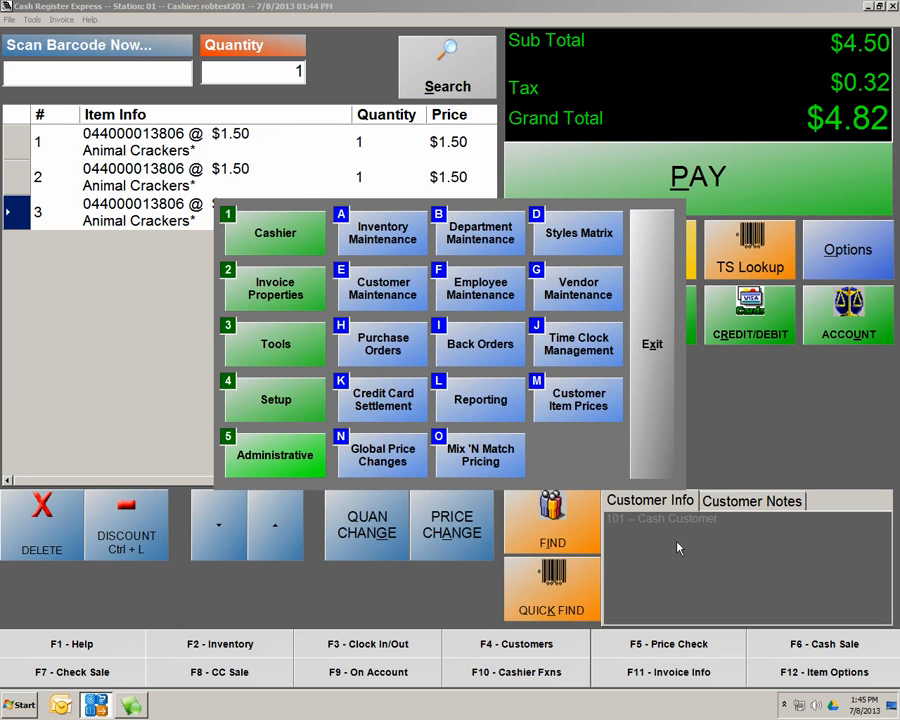
Add a new Standard Purchase Order from the Purchase Orders screen
click(376, 360)
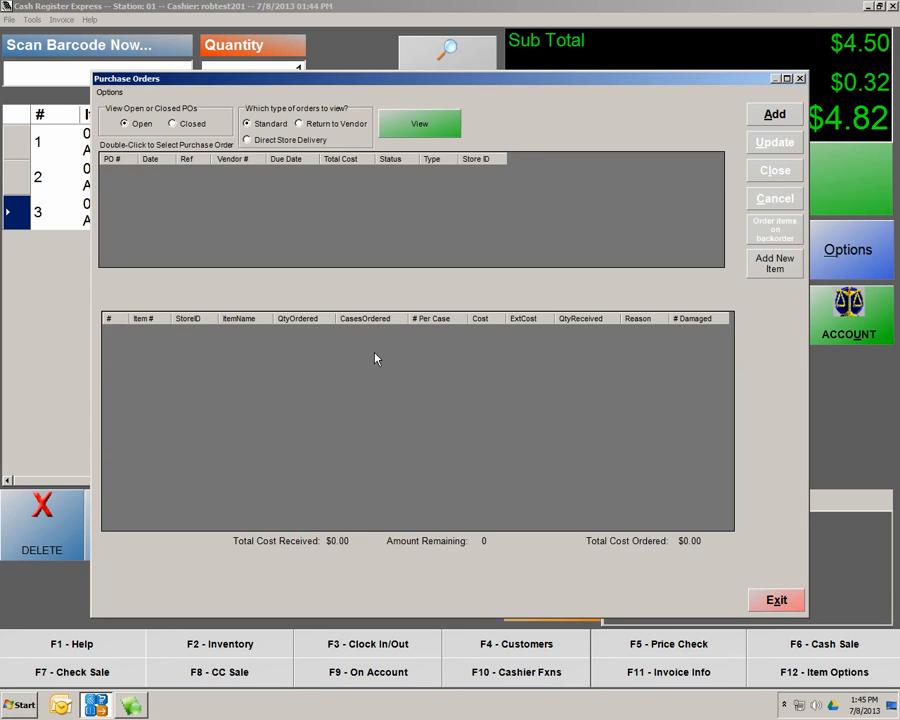
click(773, 117)
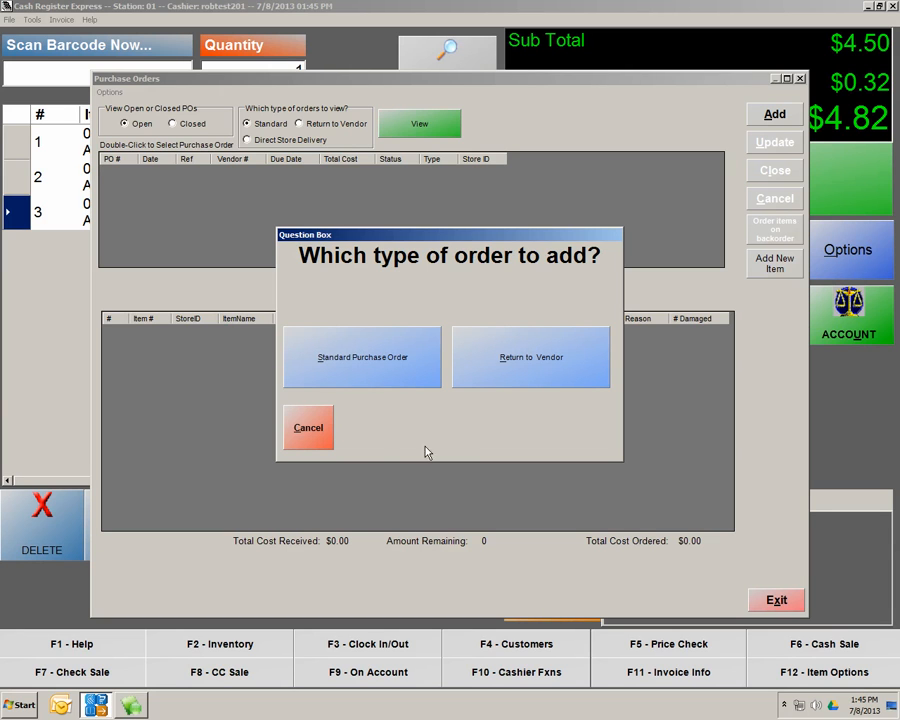
click(345, 376)
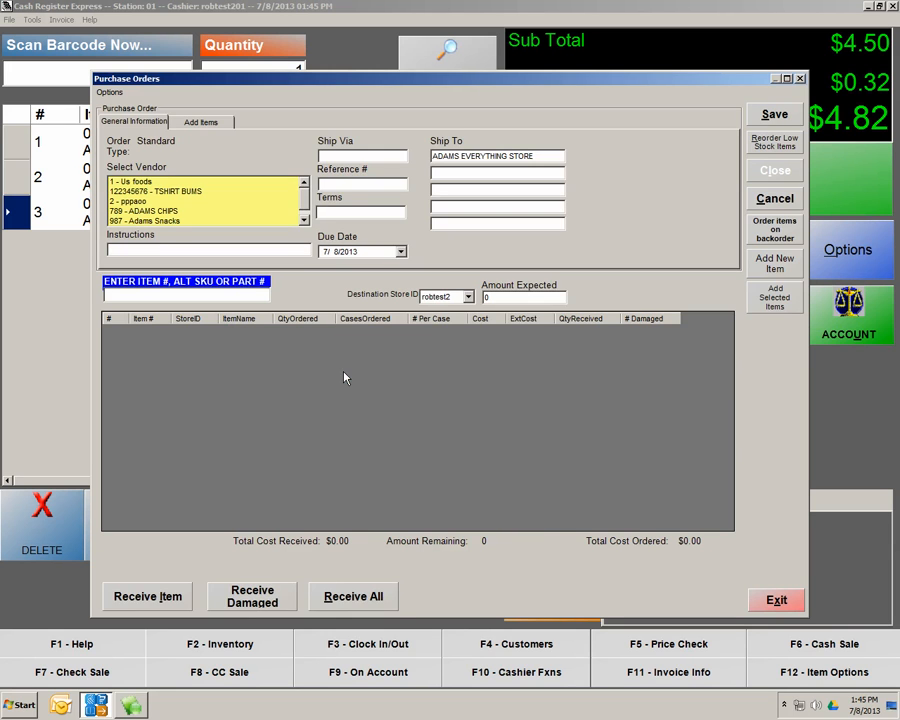
Compare the item lists of vendors 987 - Adams Snacks and TSHIRT BUMS
click(160, 221)
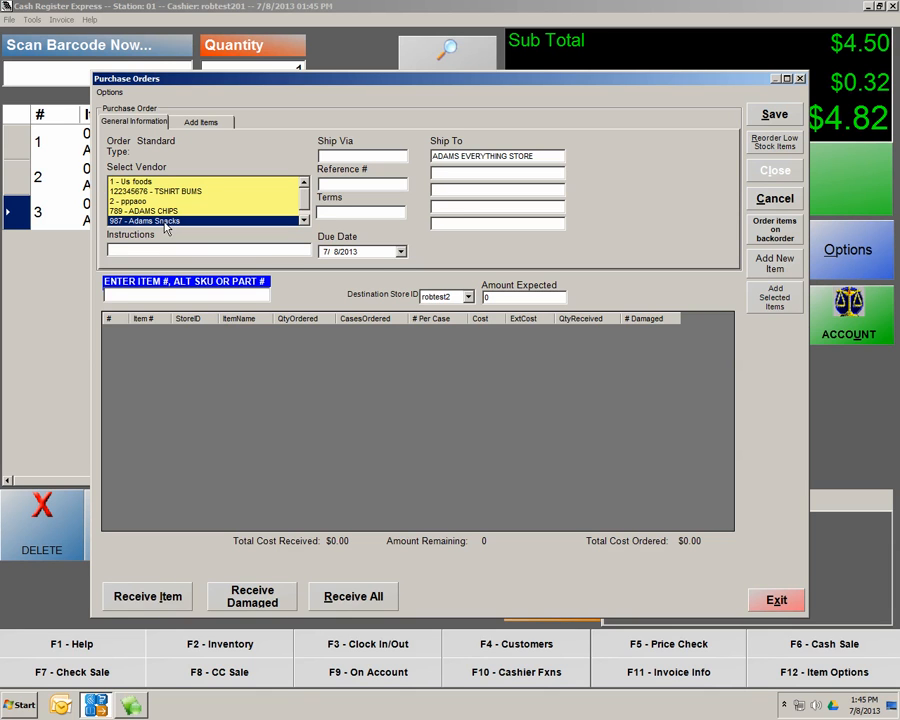
click(190, 124)
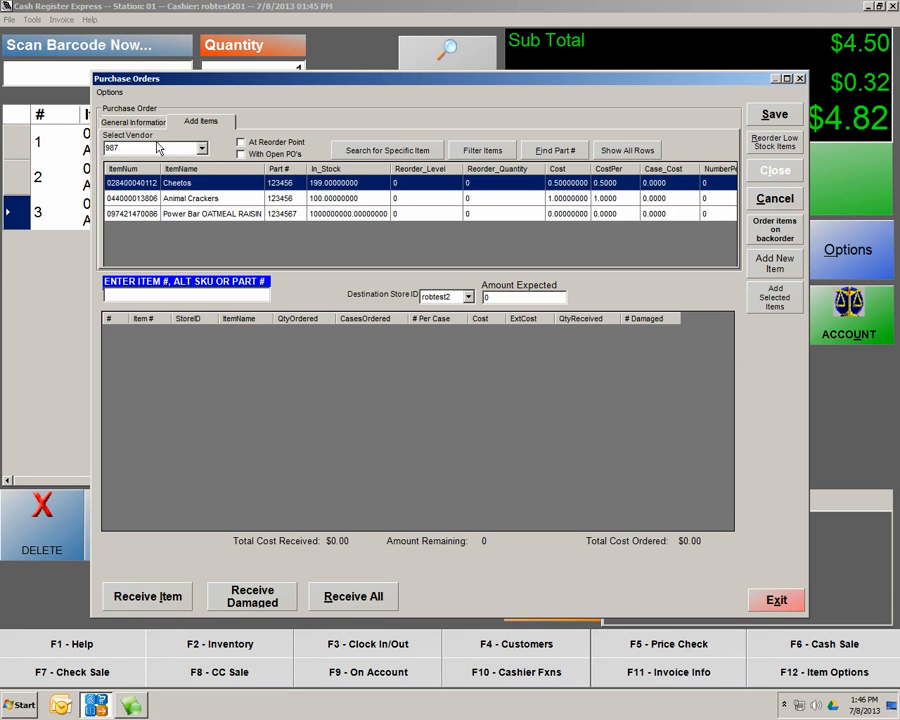
click(108, 121)
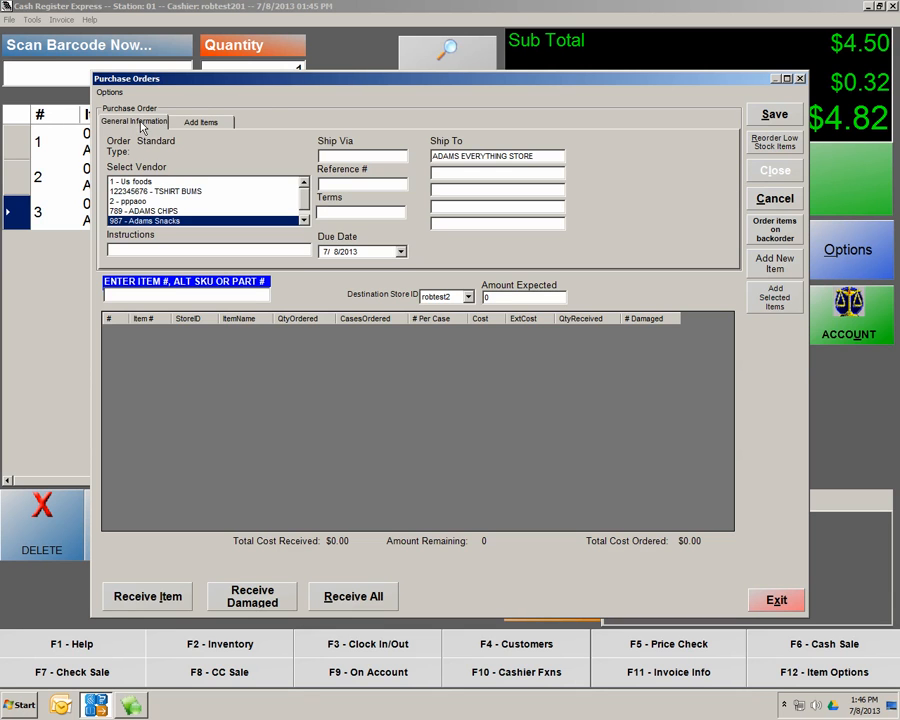
click(155, 191)
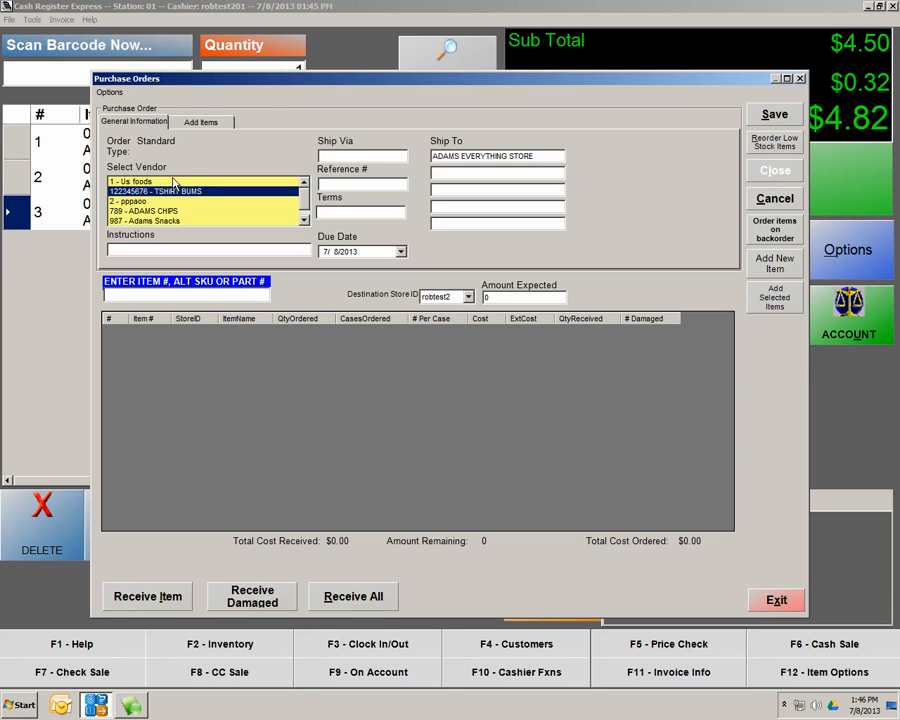
click(201, 121)
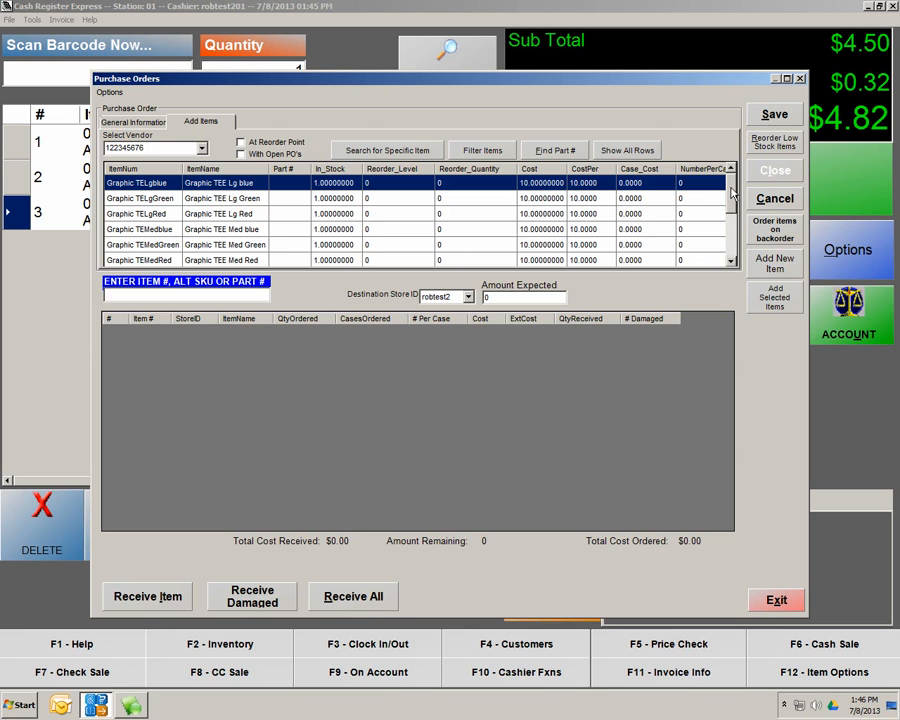
scroll(728, 228, down, 3)
scroll(733, 238, up, 3)
Switch the vendor back to 987 - Adams Snacks and list its items
click(138, 124)
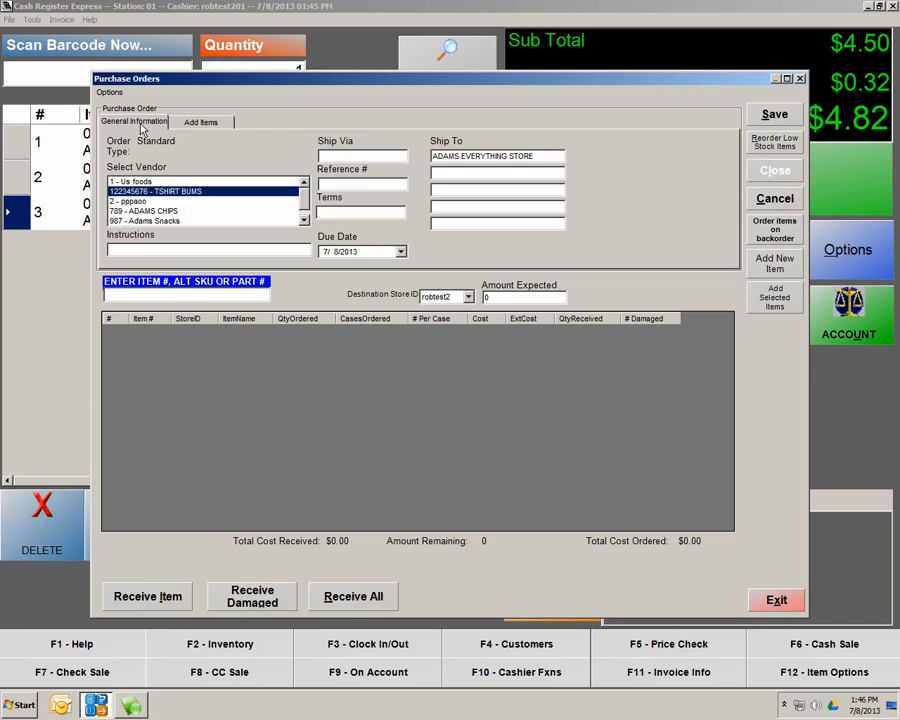
click(152, 220)
click(199, 123)
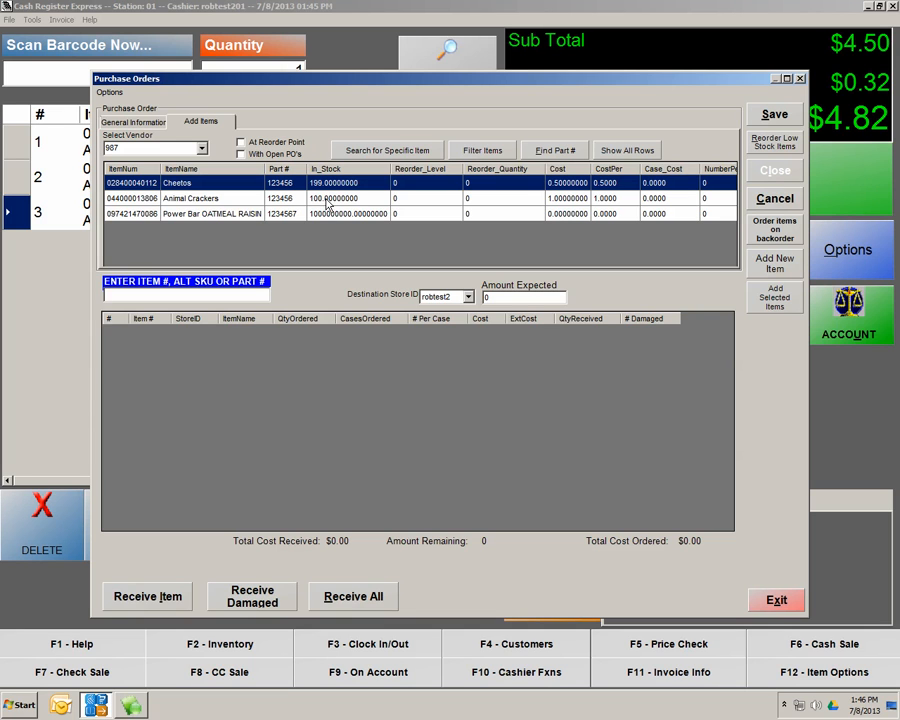
Order 100 Animal Crackers on the purchase order and save it without printing
double_click(187, 204)
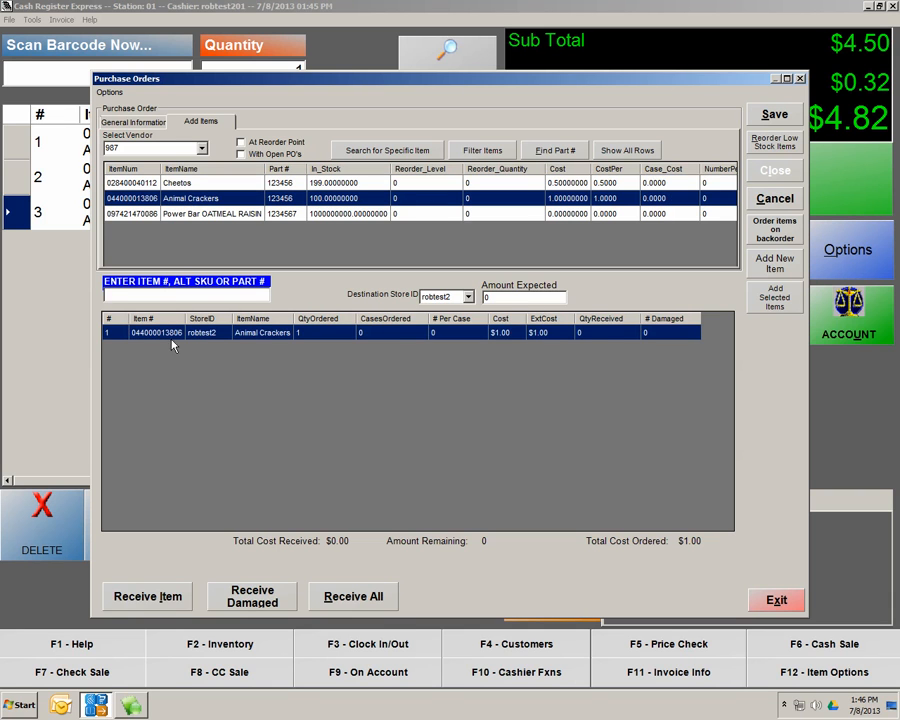
click(321, 338)
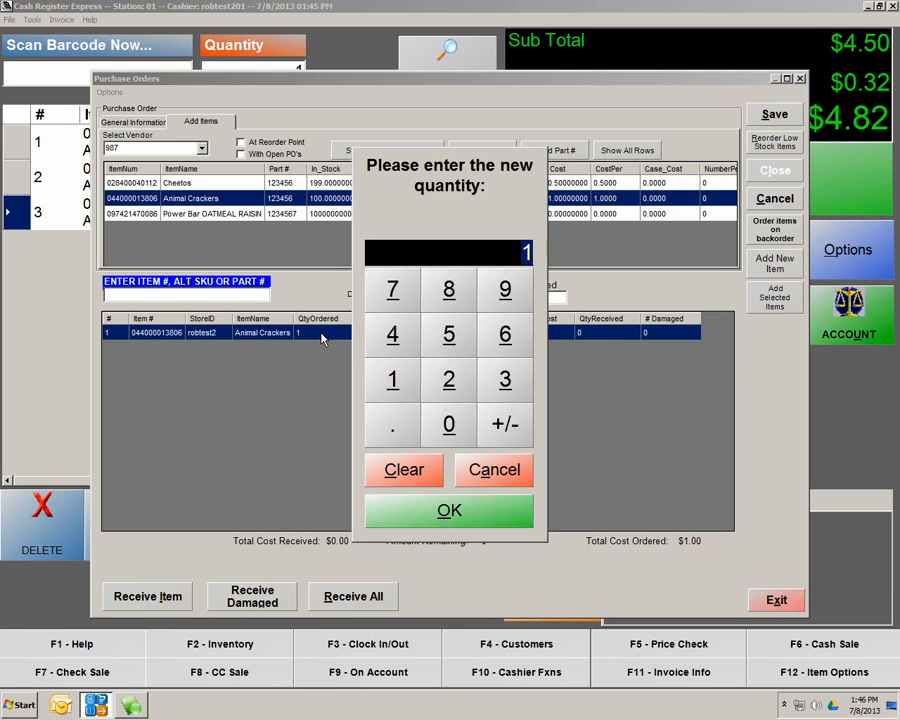
click(393, 380)
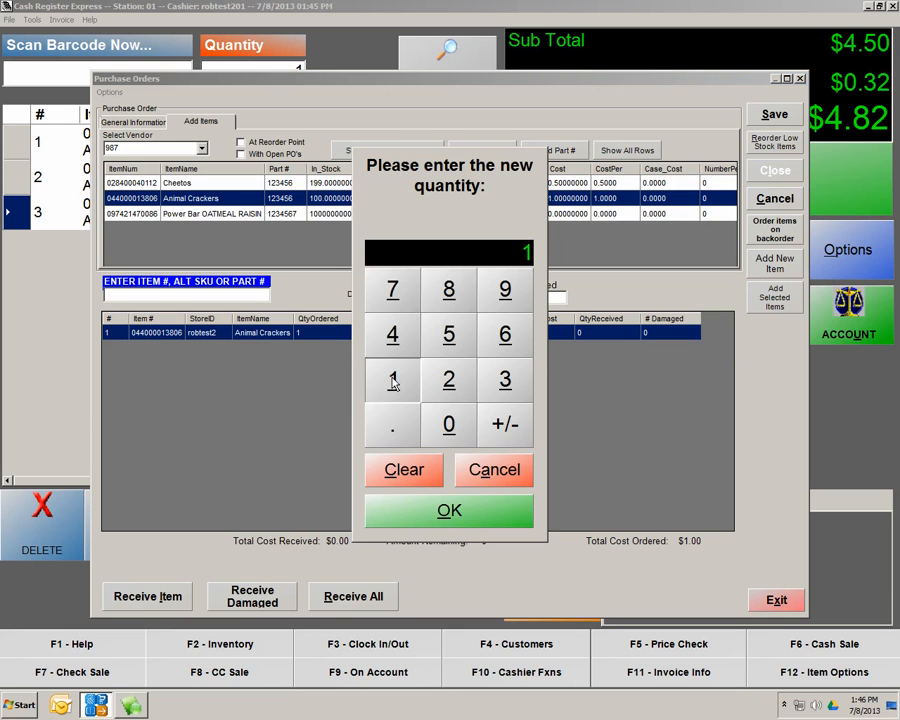
double_click(449, 424)
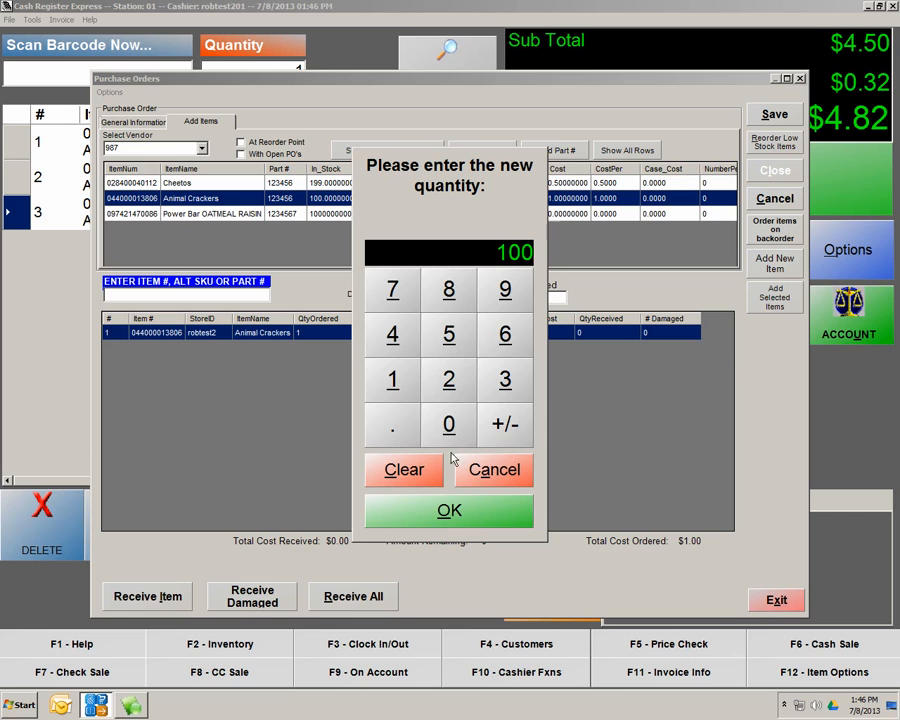
click(449, 522)
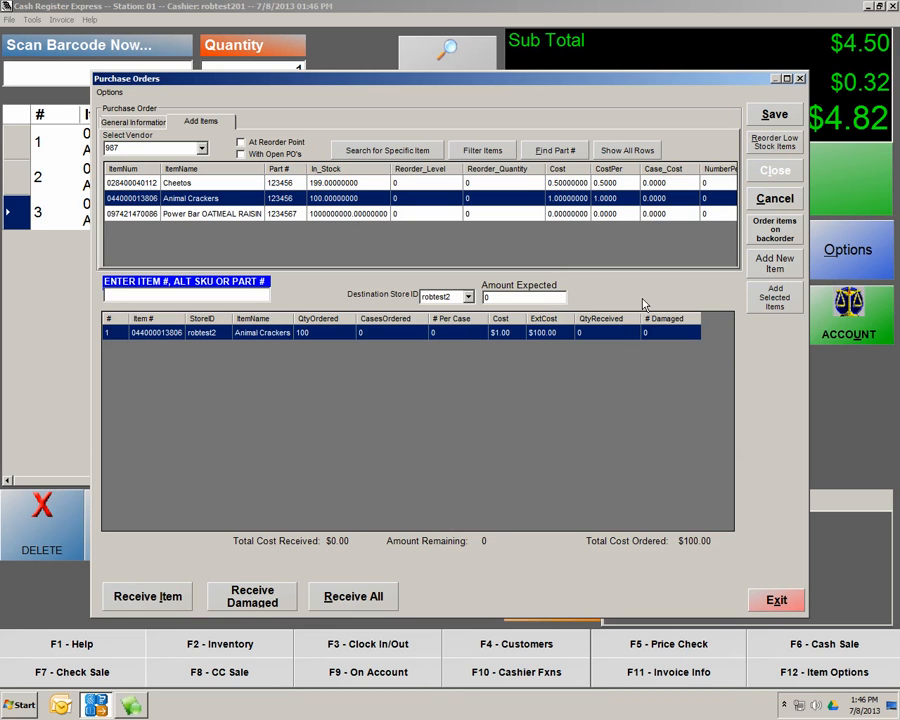
click(778, 117)
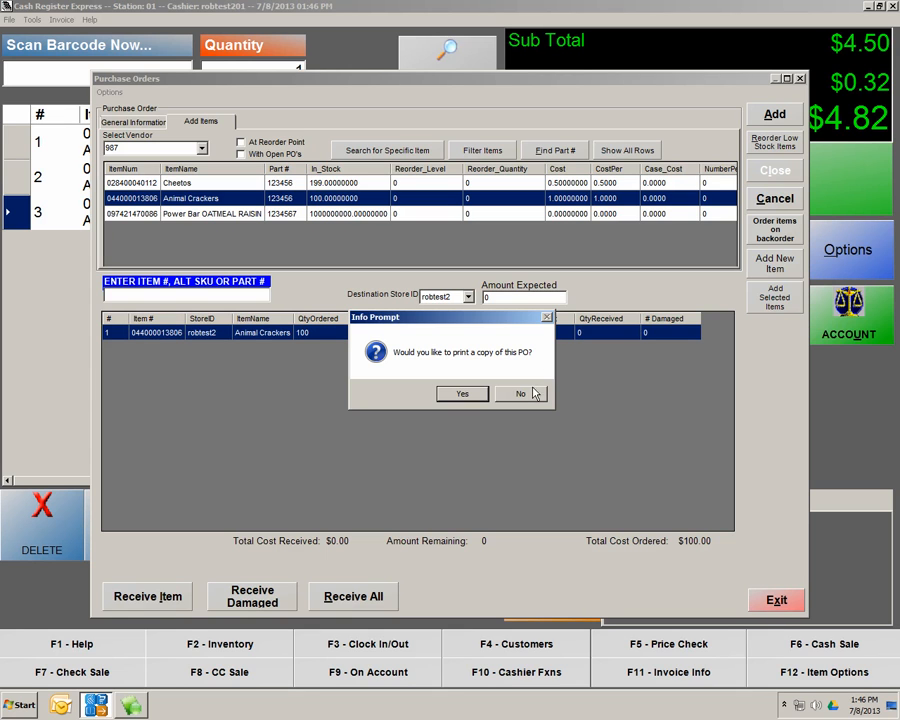
click(529, 396)
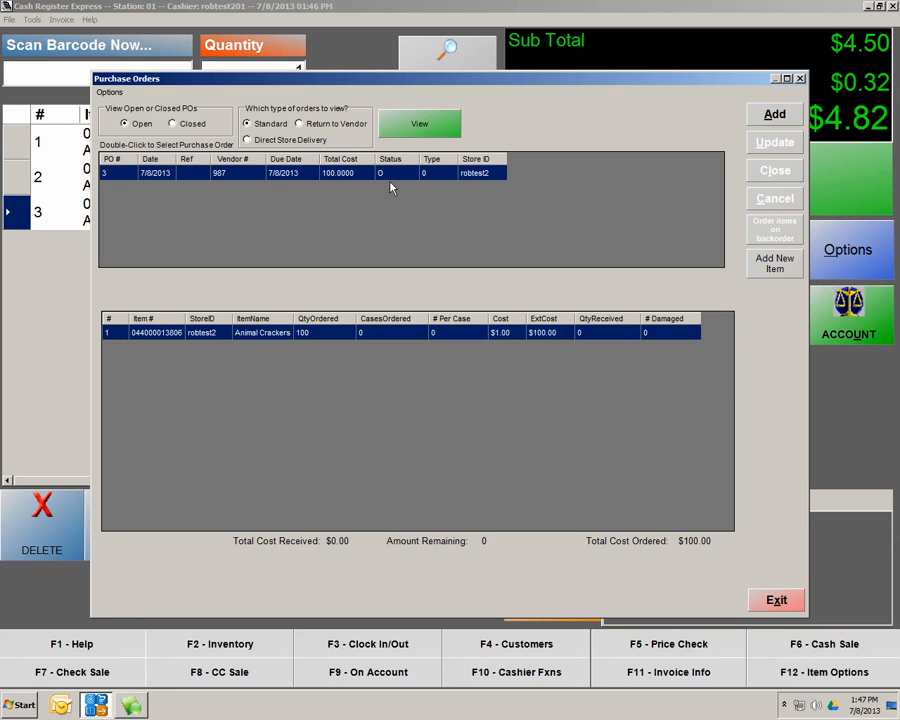
Reopen the purchase orders list and open purchase order 3
click(776, 600)
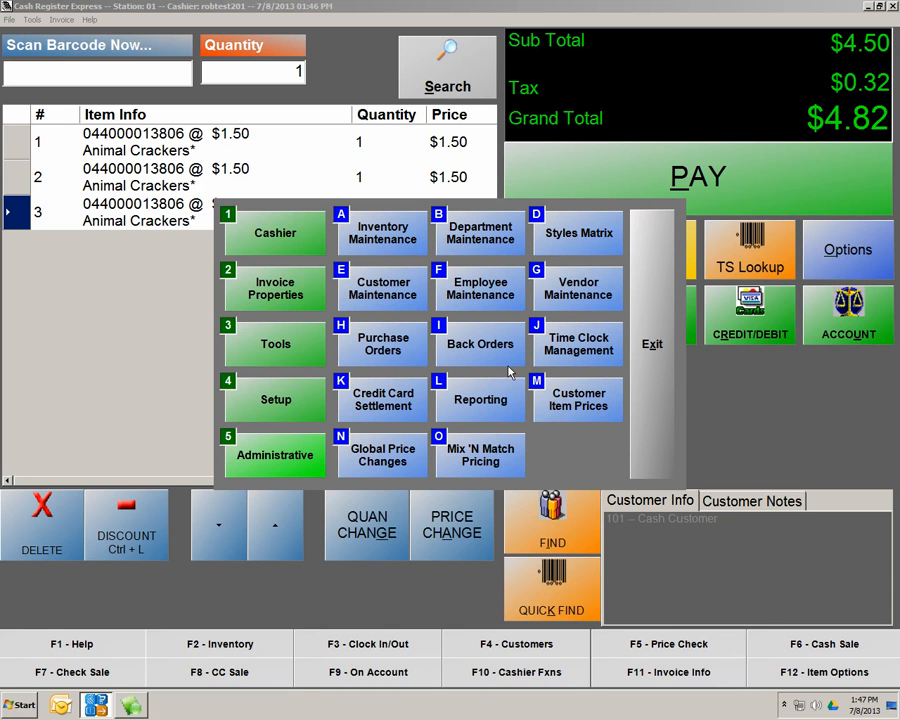
click(380, 338)
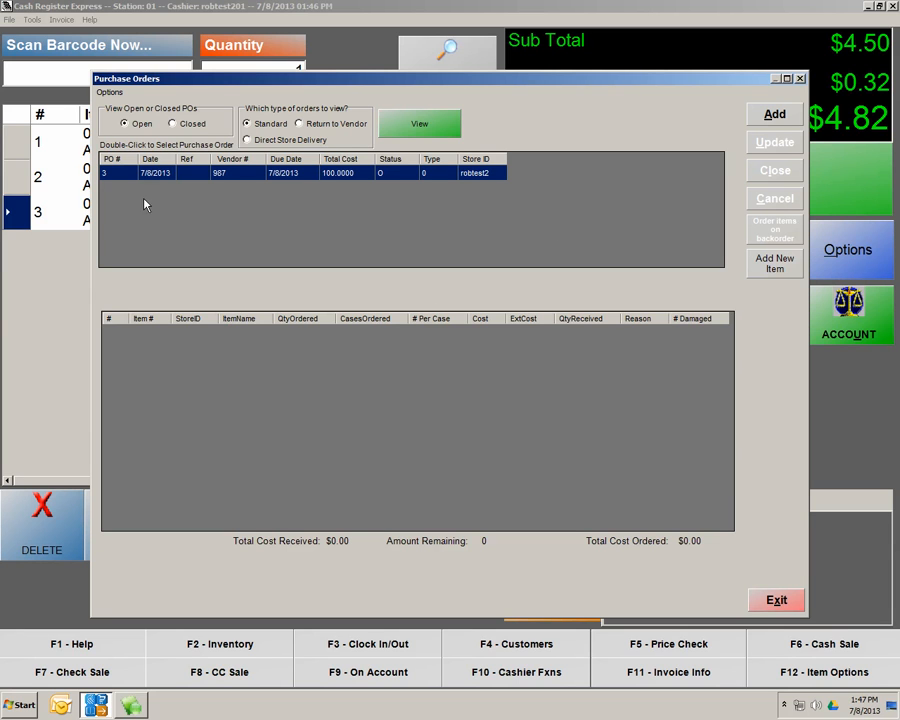
double_click(233, 178)
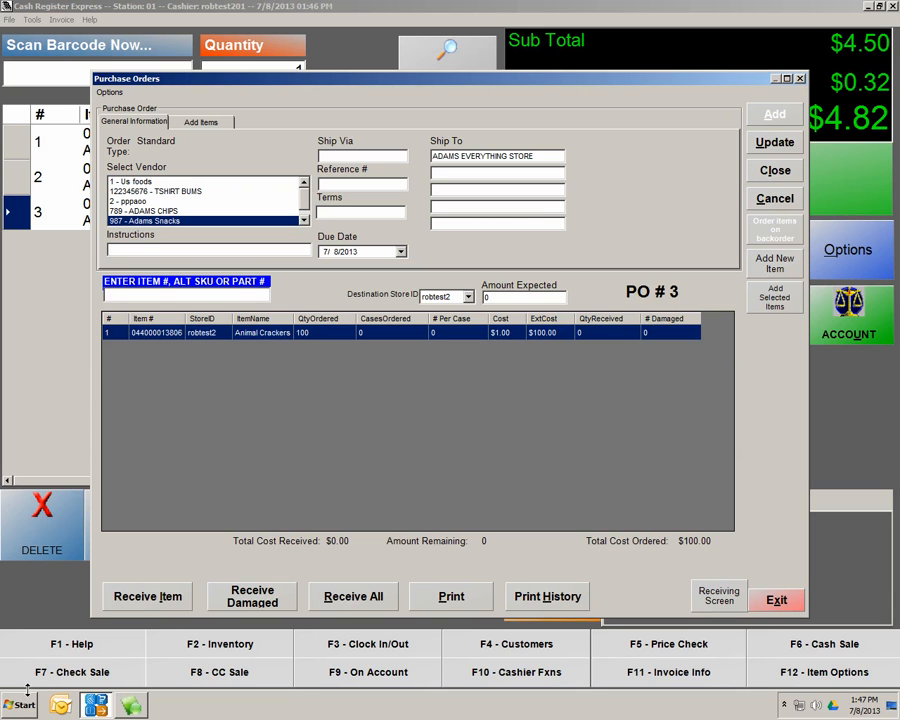
Receive all 100 Animal Crackers on line 1 and save purchase order #3
click(146, 597)
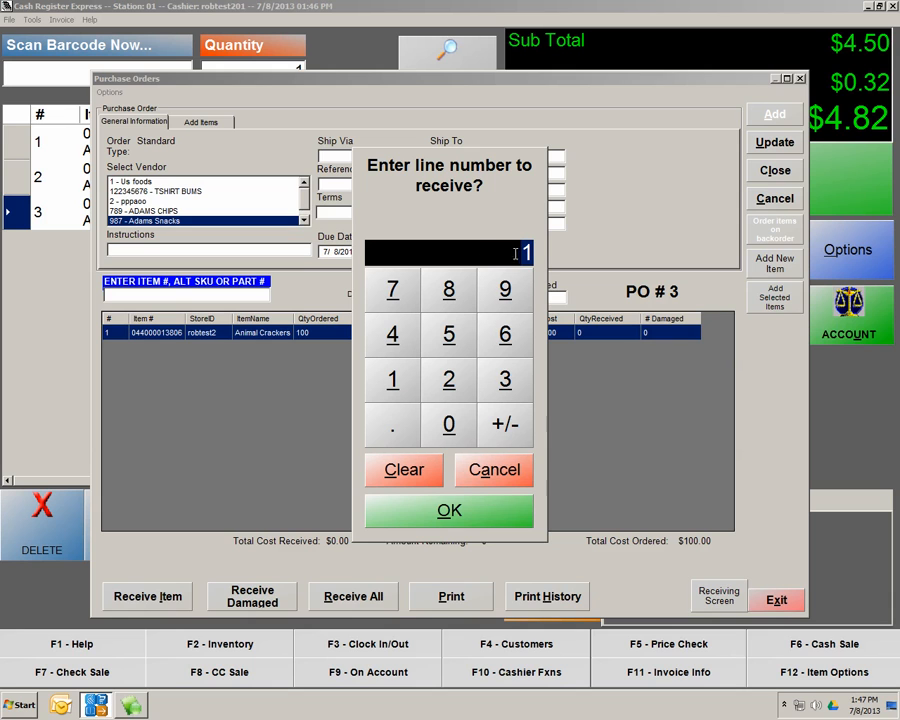
click(452, 519)
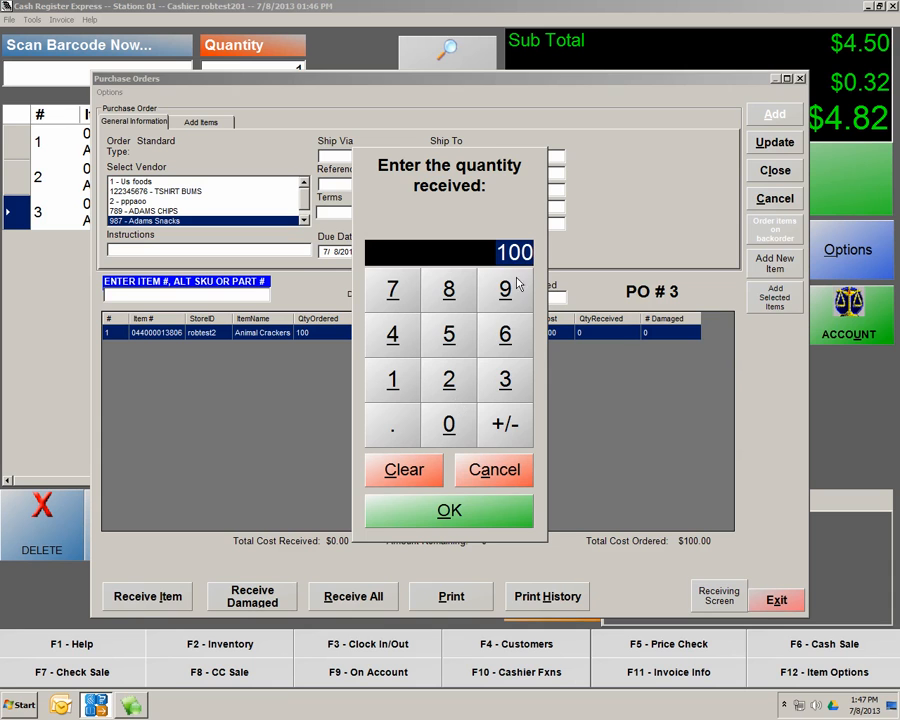
click(468, 506)
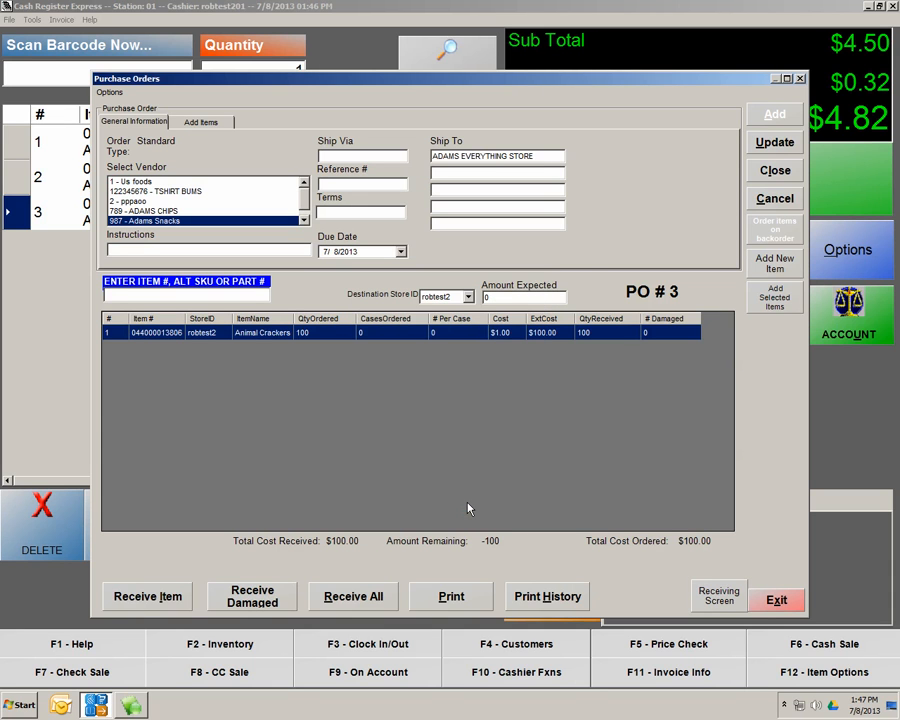
click(781, 146)
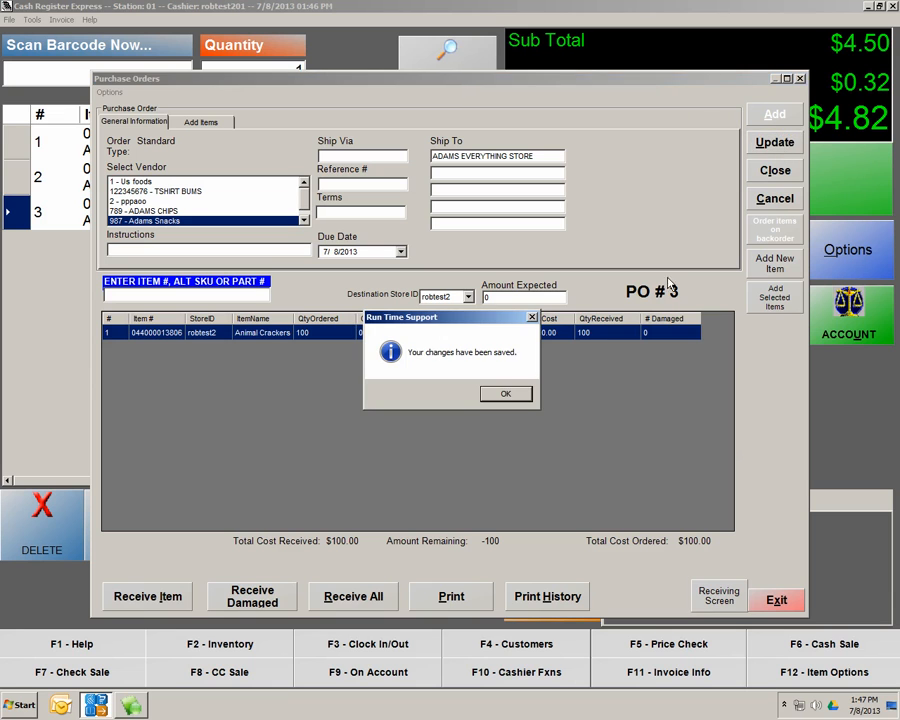
click(503, 395)
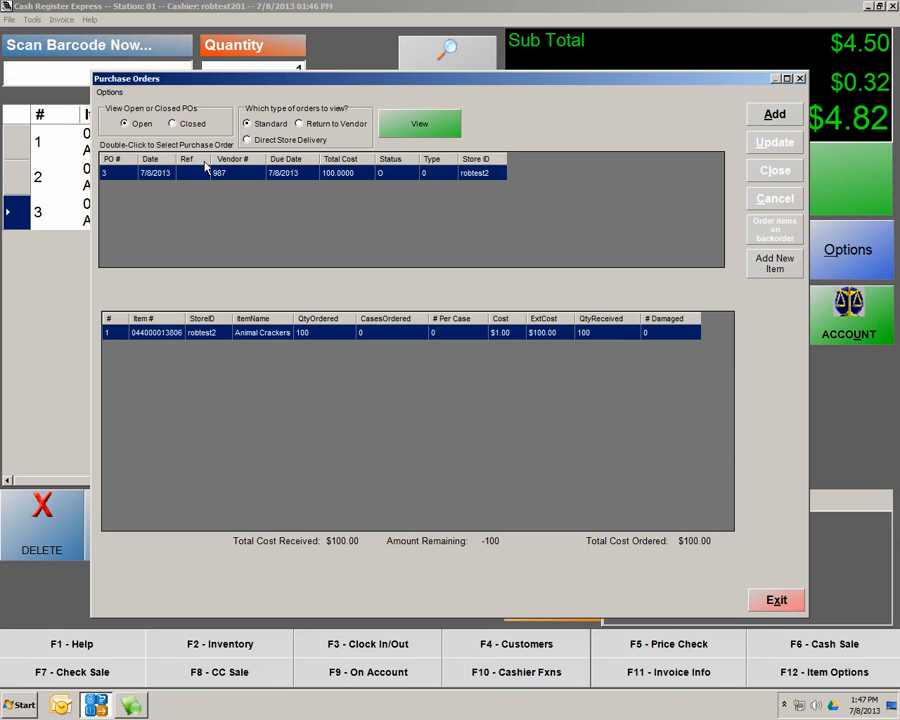
Permanently close purchase order #3 after confirming, then exit purchase orders
double_click(251, 175)
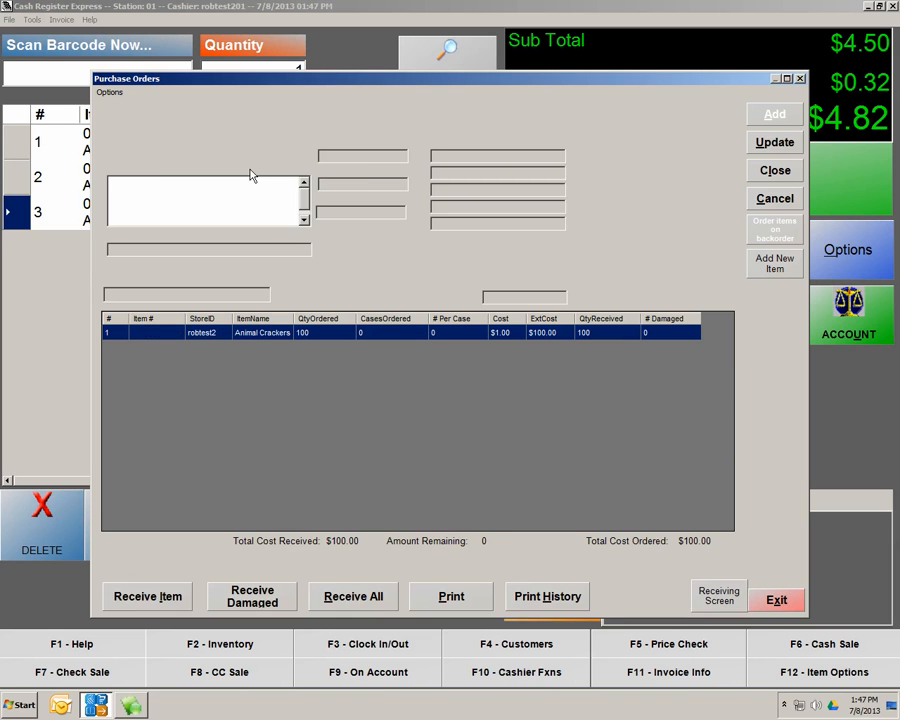
click(774, 172)
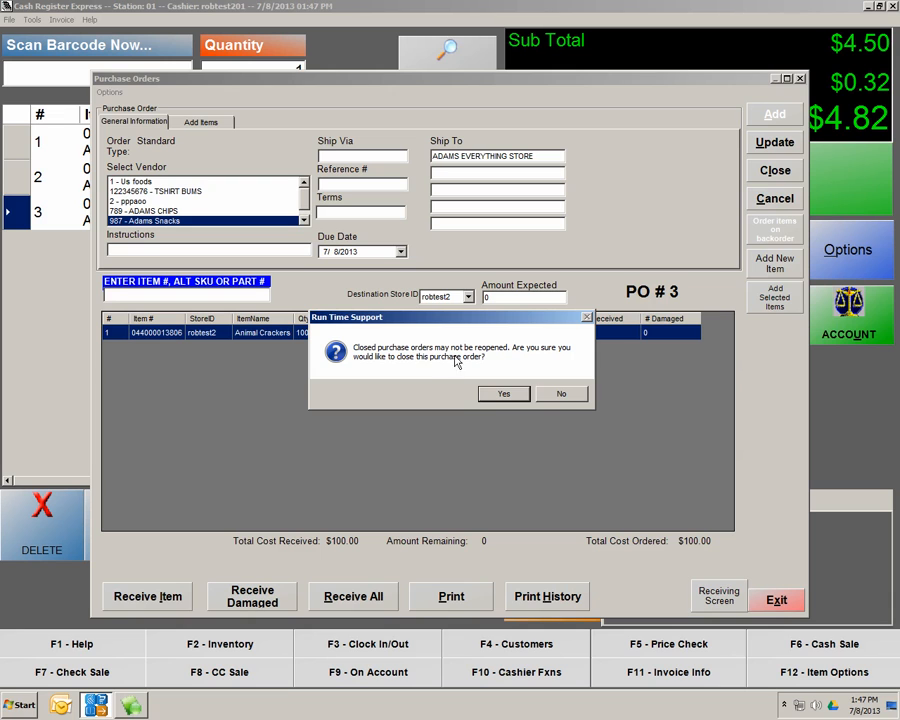
click(503, 396)
click(503, 396)
click(776, 601)
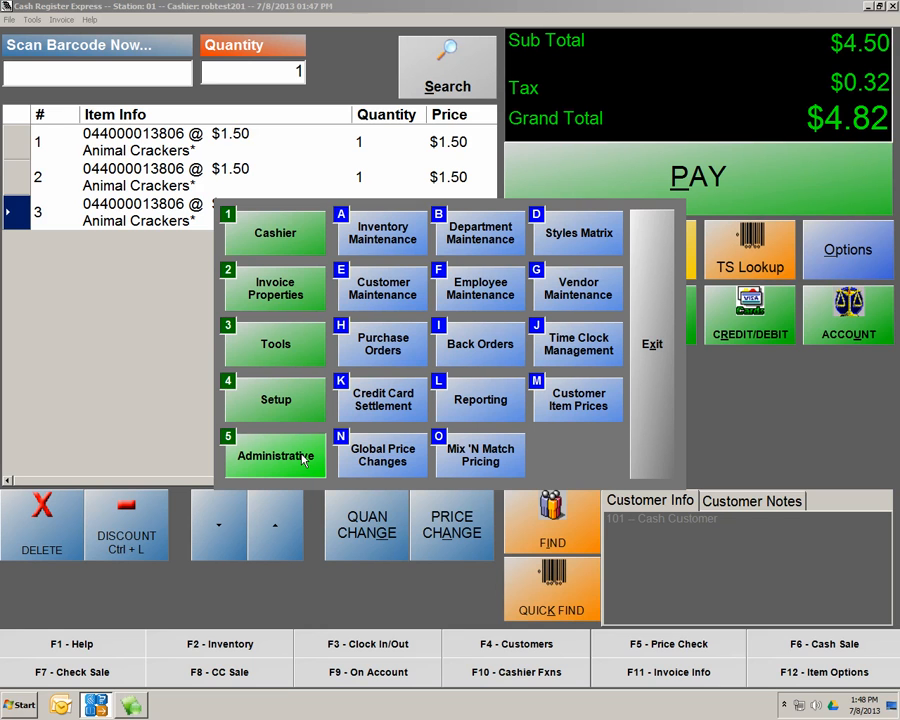
click(383, 234)
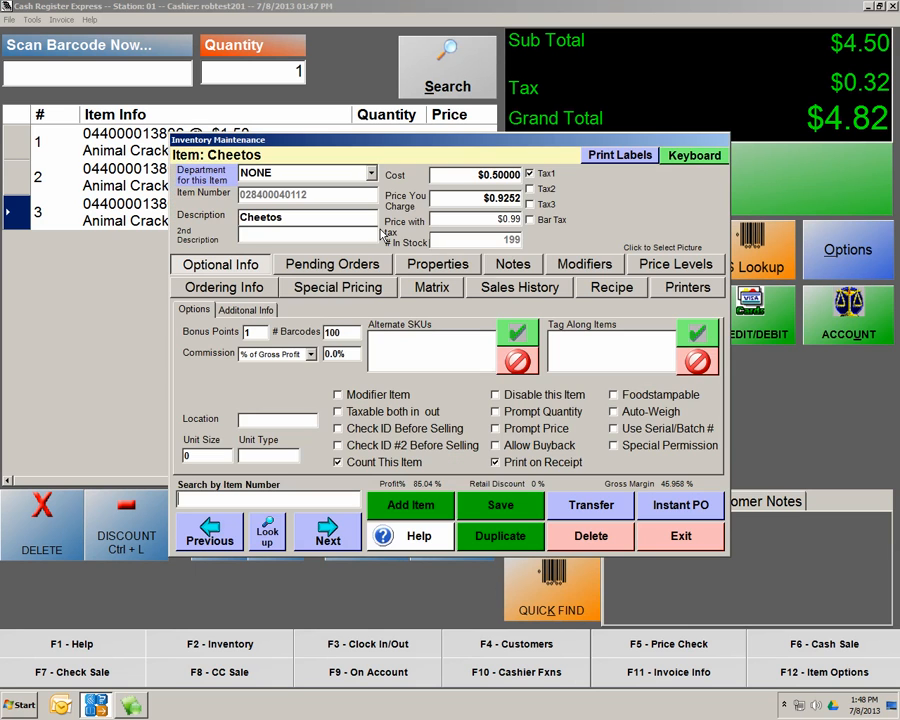
click(268, 535)
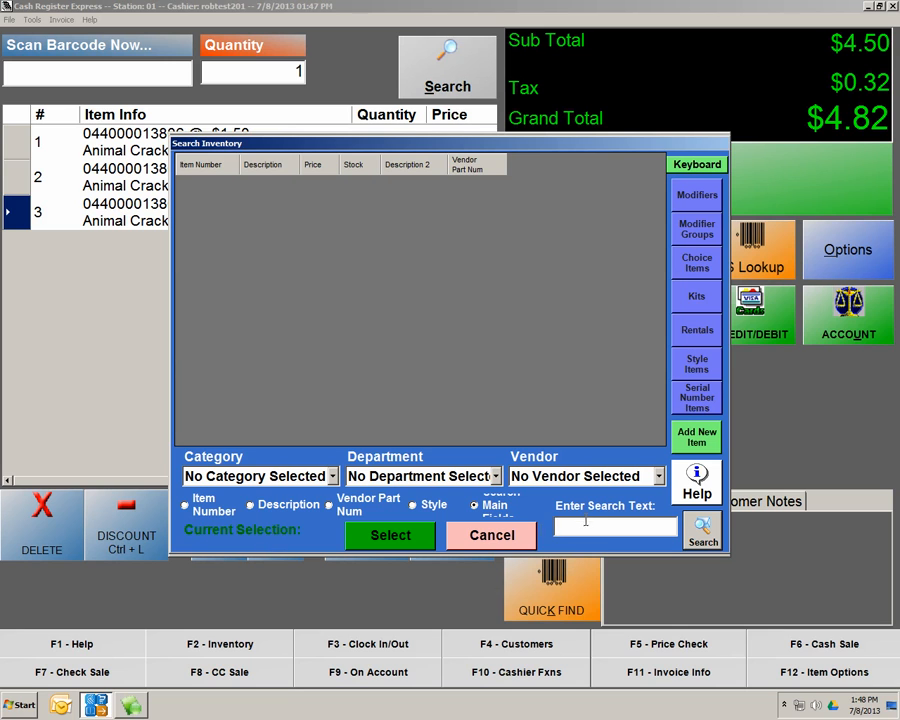
text(044000013806)
key(Return)
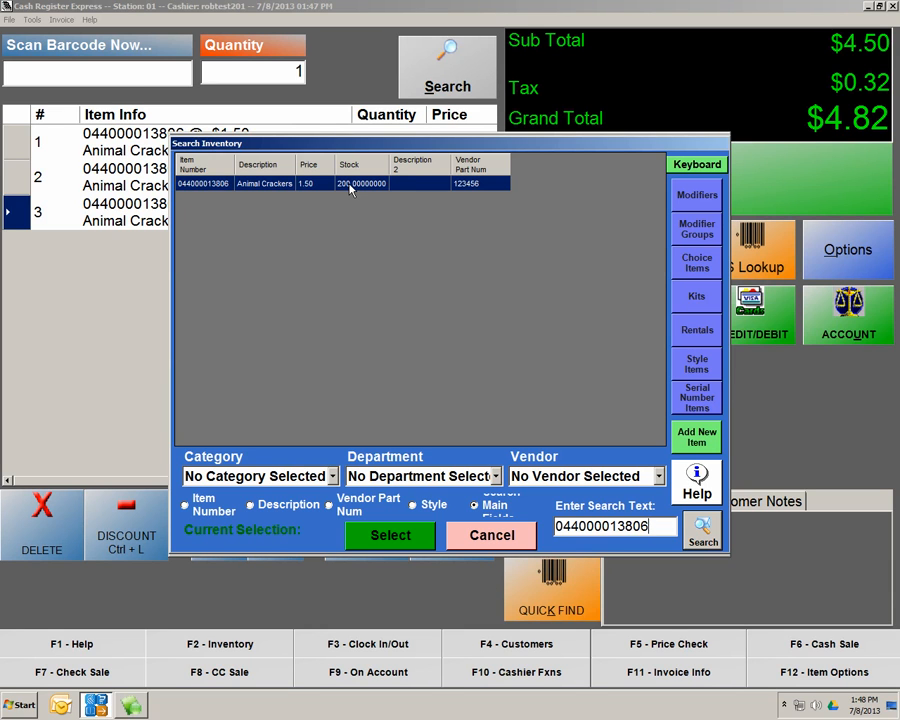
double_click(221, 184)
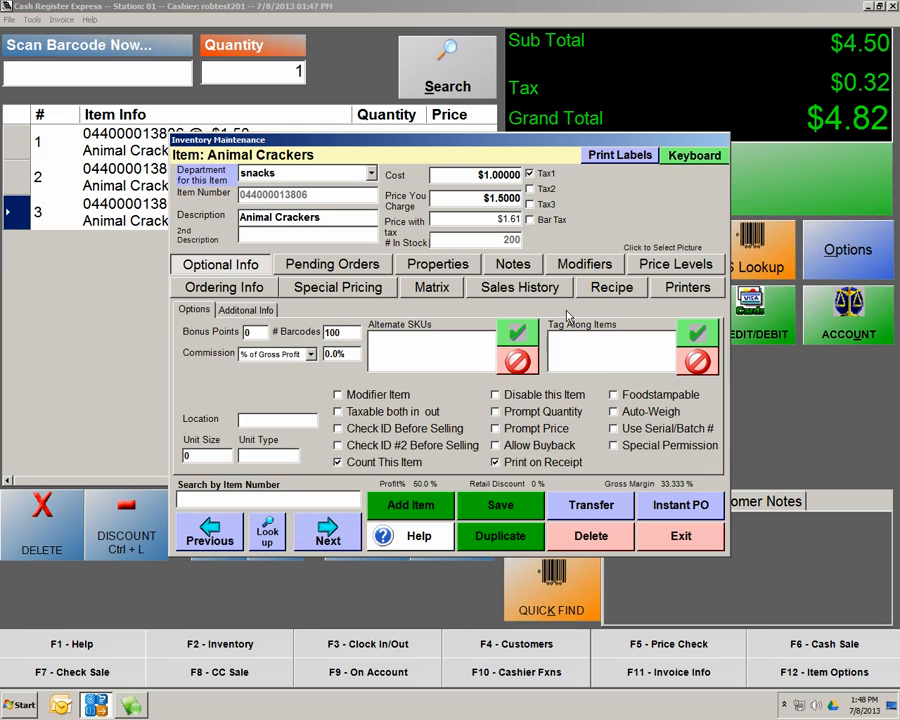
click(681, 507)
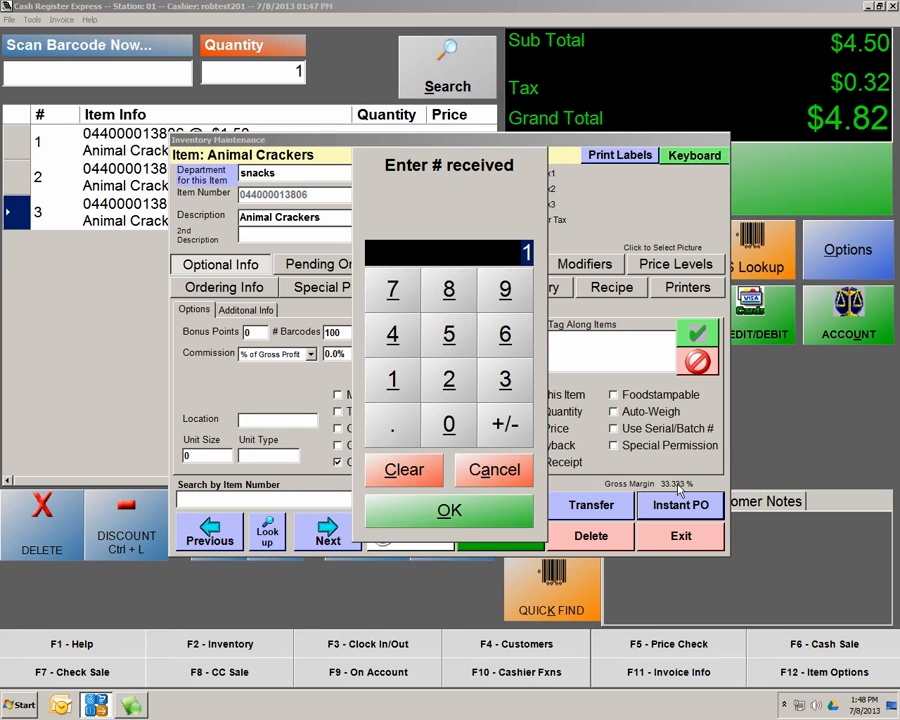
Log instant receipts of -100 then 100 Animal Crackers, leaving 200 in stock, and exit
text(-100)
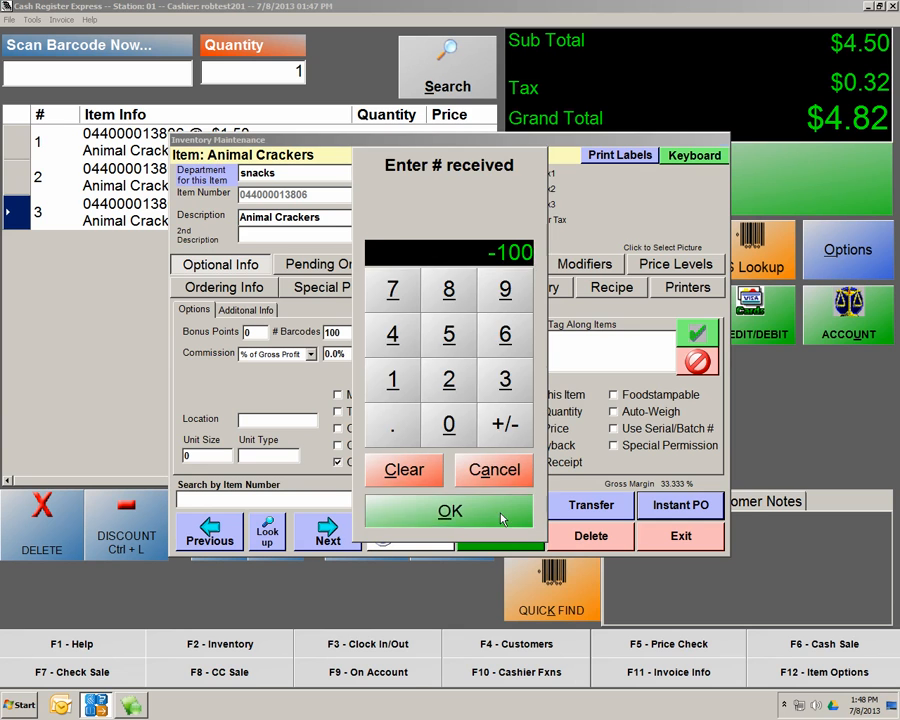
key(Return)
click(682, 506)
text(100)
click(483, 500)
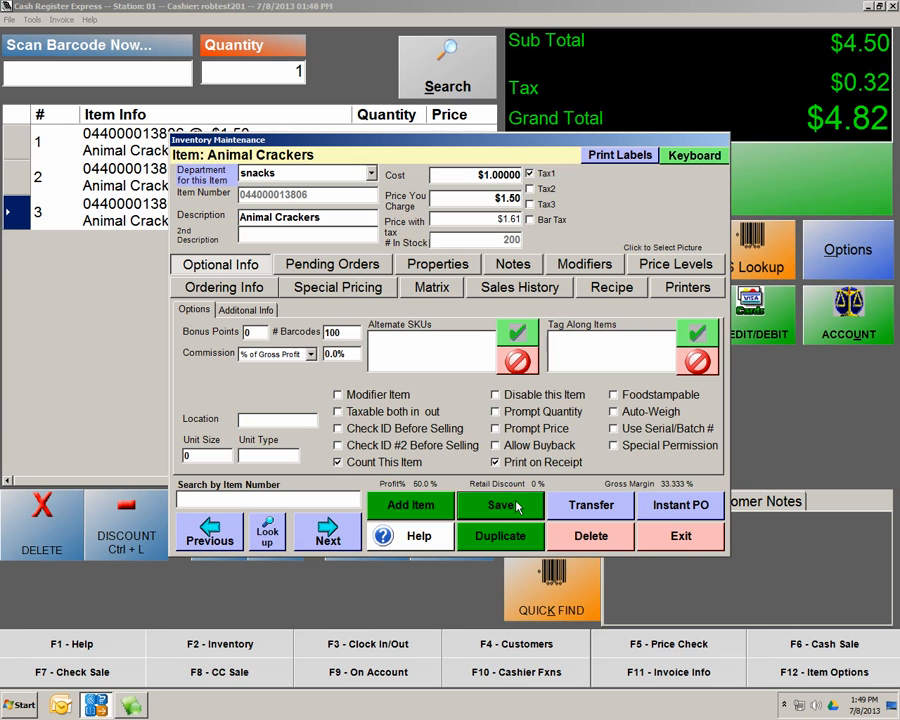
click(682, 538)
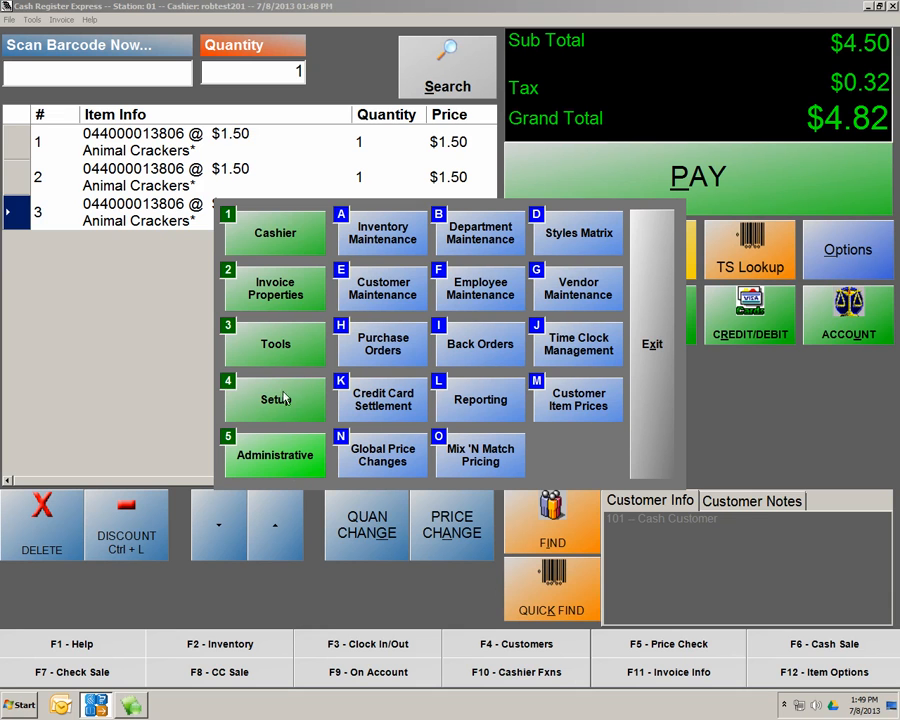
Open the Cash Customer record in Customer Maintenance and view its Extended Info
click(381, 300)
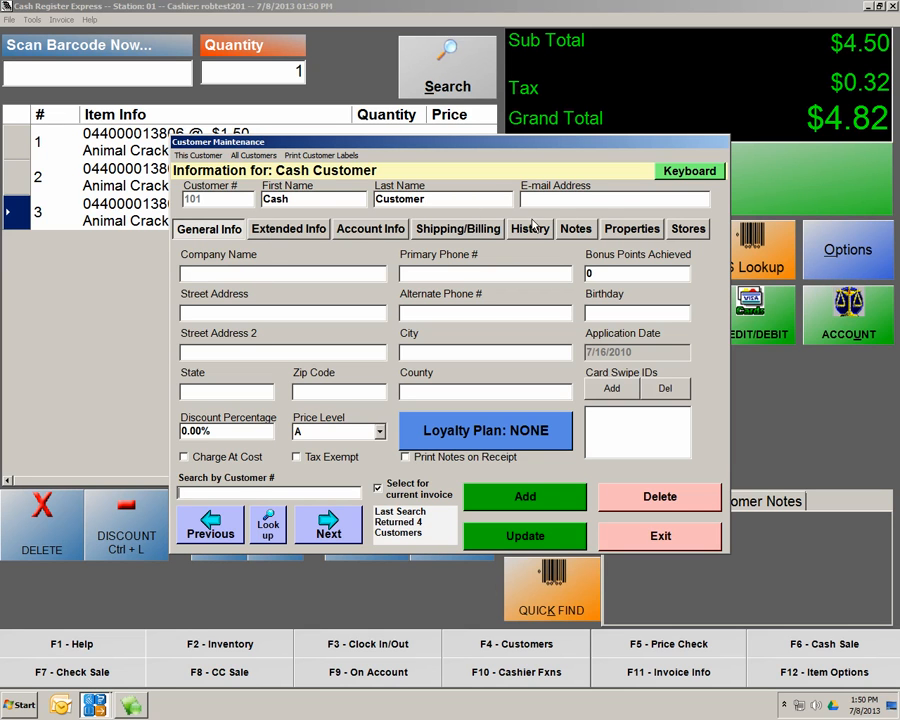
click(298, 236)
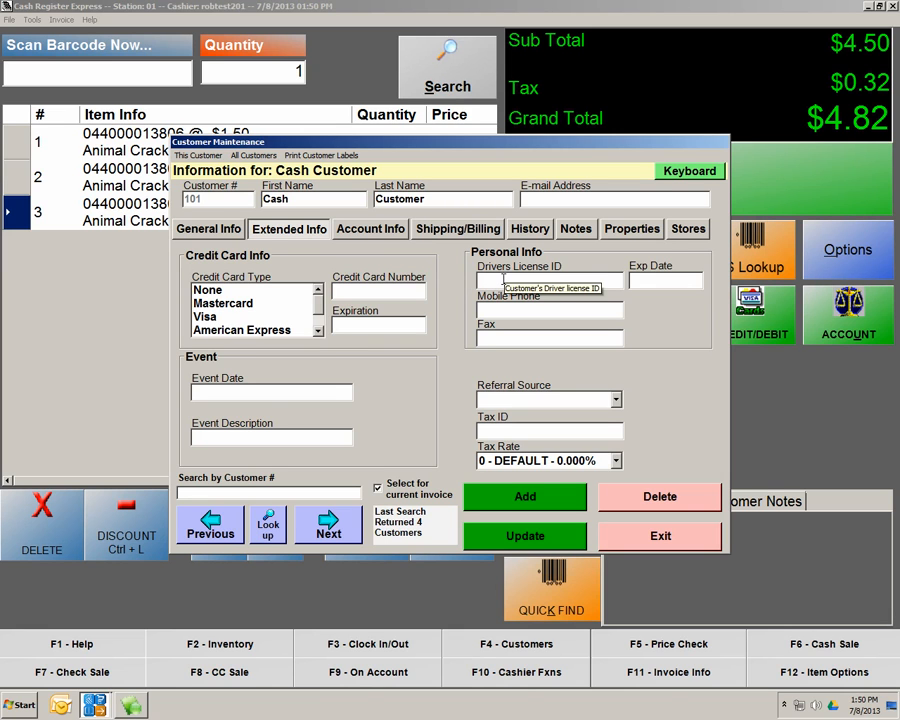
Review the Account Info, Shipping/Billing, History, Notes and Stores pages, ending on General Info
click(388, 230)
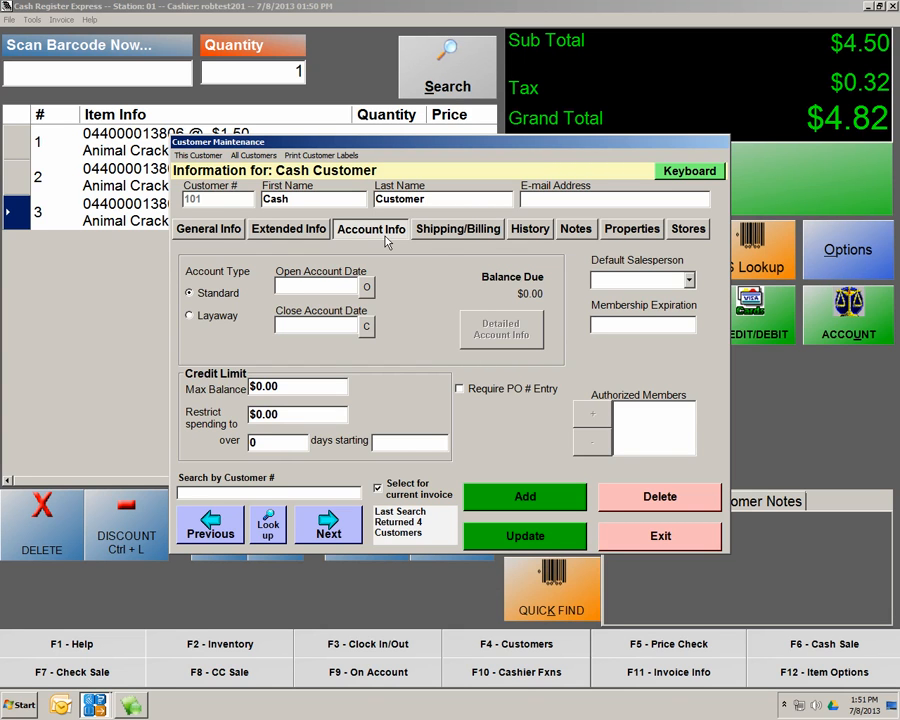
click(462, 229)
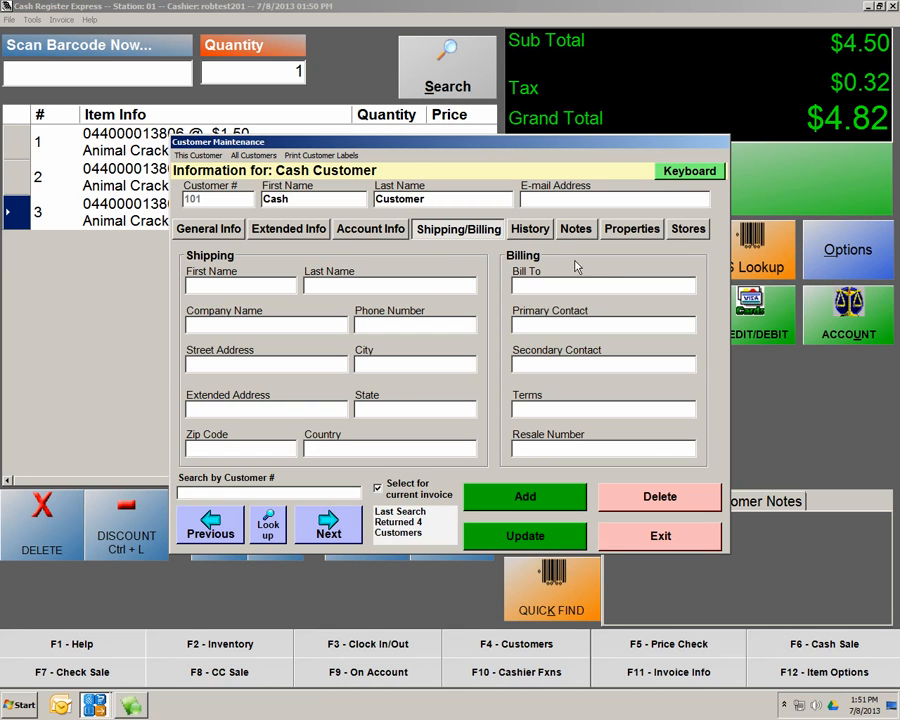
click(530, 232)
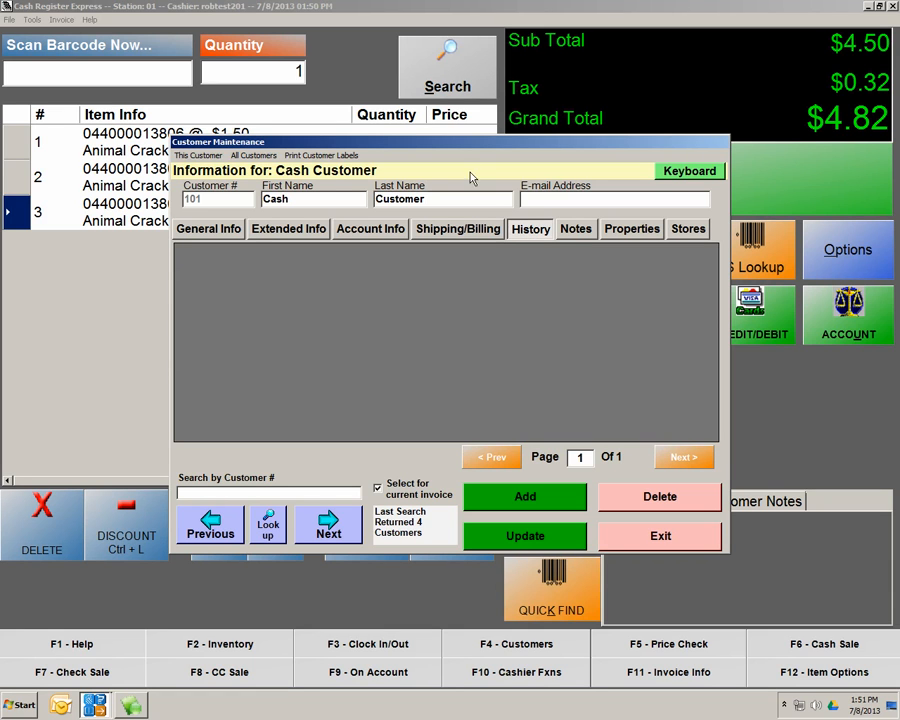
click(576, 238)
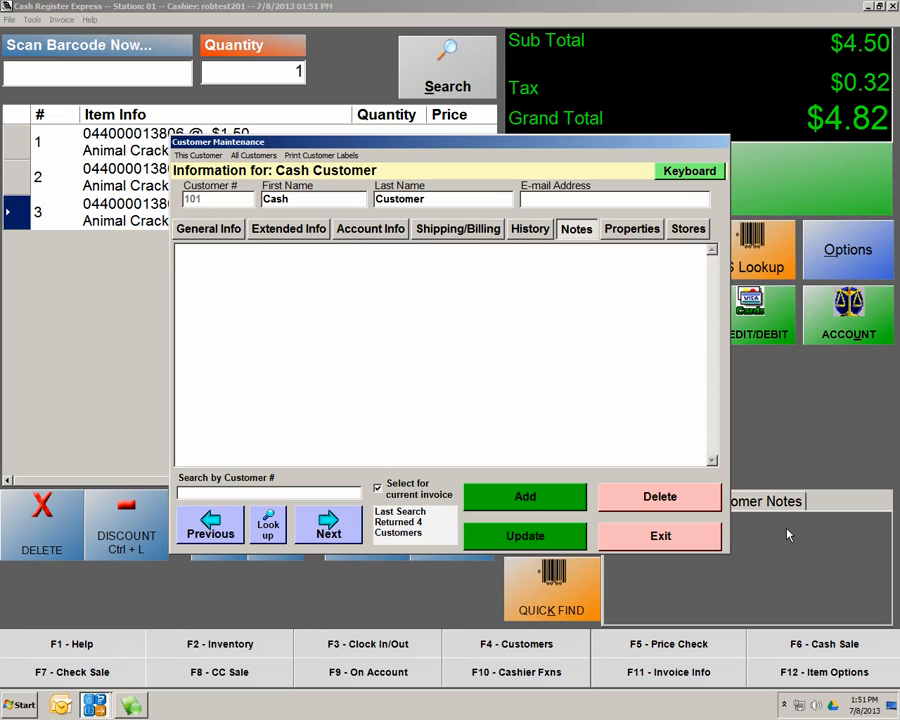
click(685, 232)
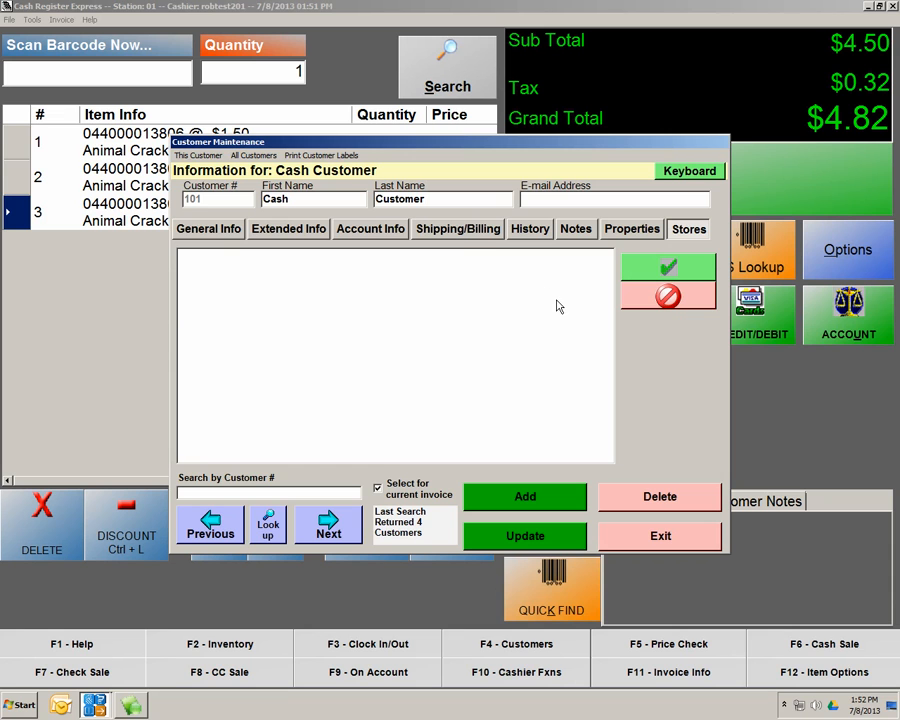
click(204, 233)
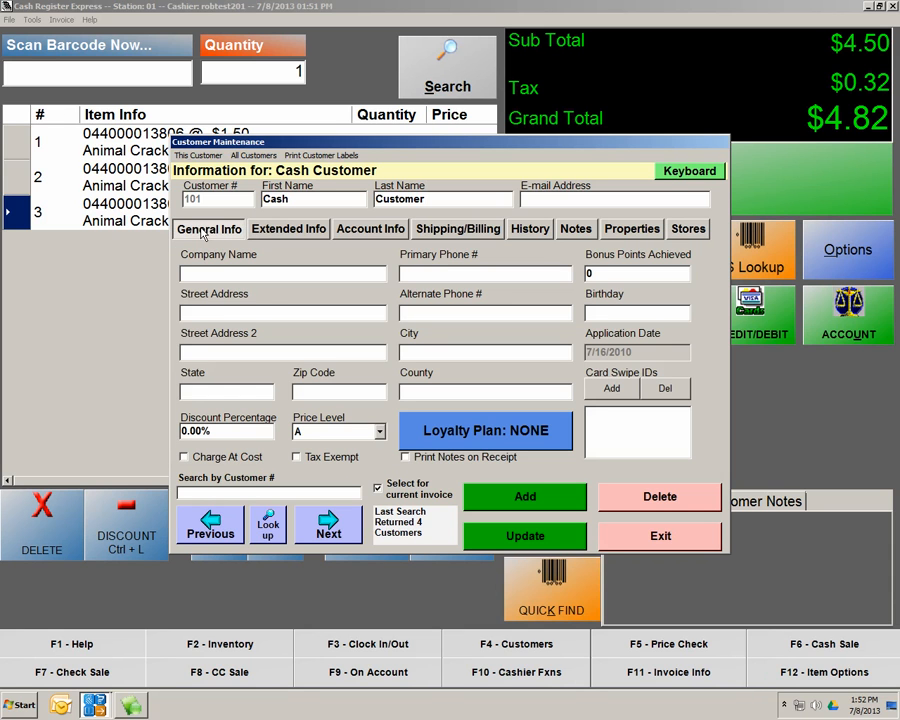
Leave the Cash Customer on price level A and exit Customer Maintenance
click(362, 437)
mouse_move(381, 71)
mouse_down()
mouse_move(385, 223)
mouse_move(380, 64)
mouse_up()
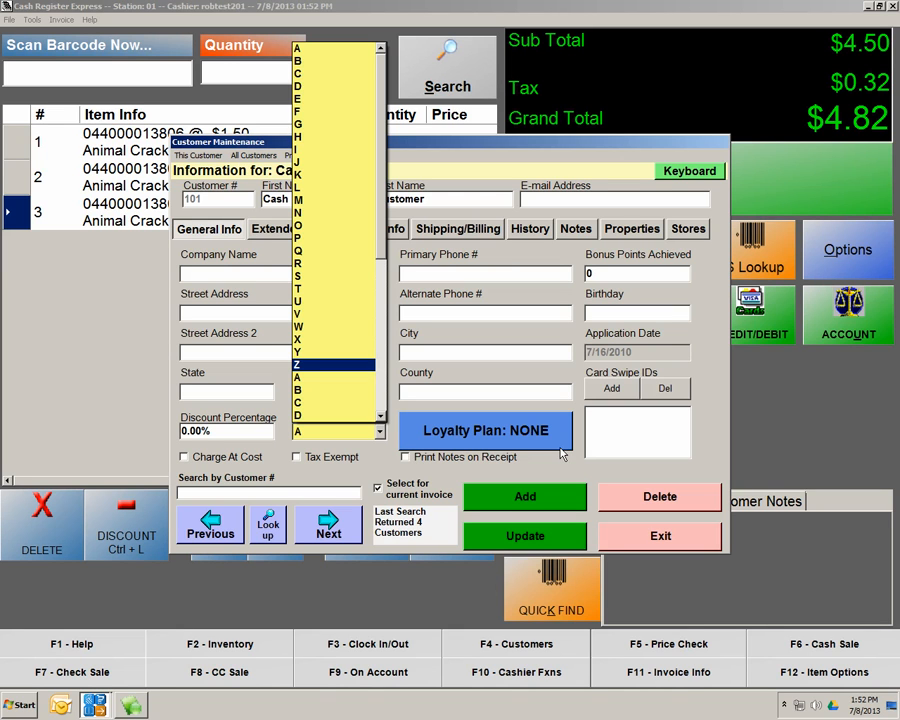
click(657, 549)
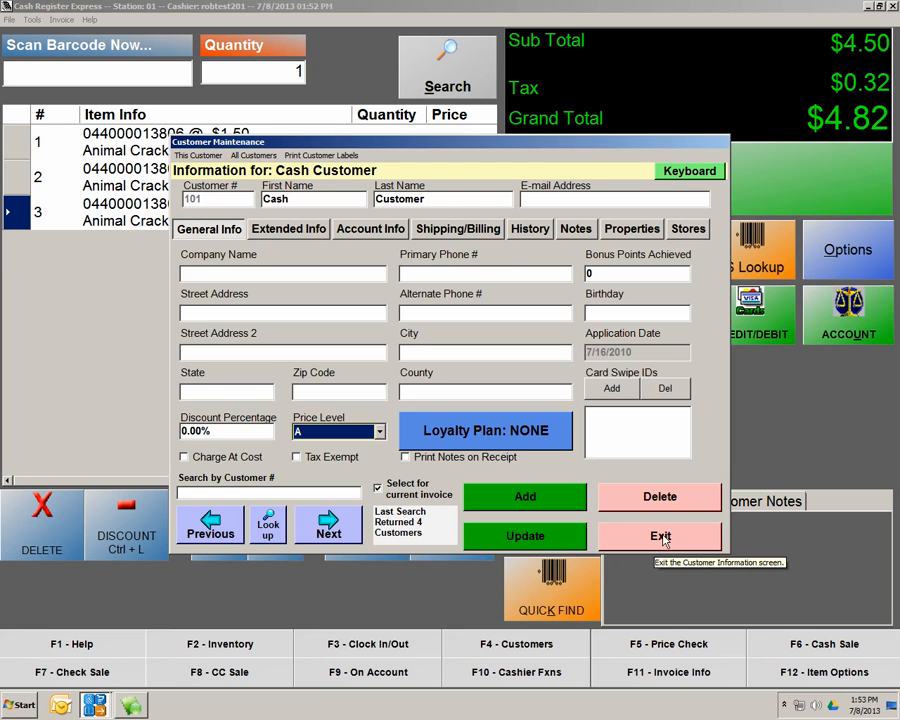
click(661, 537)
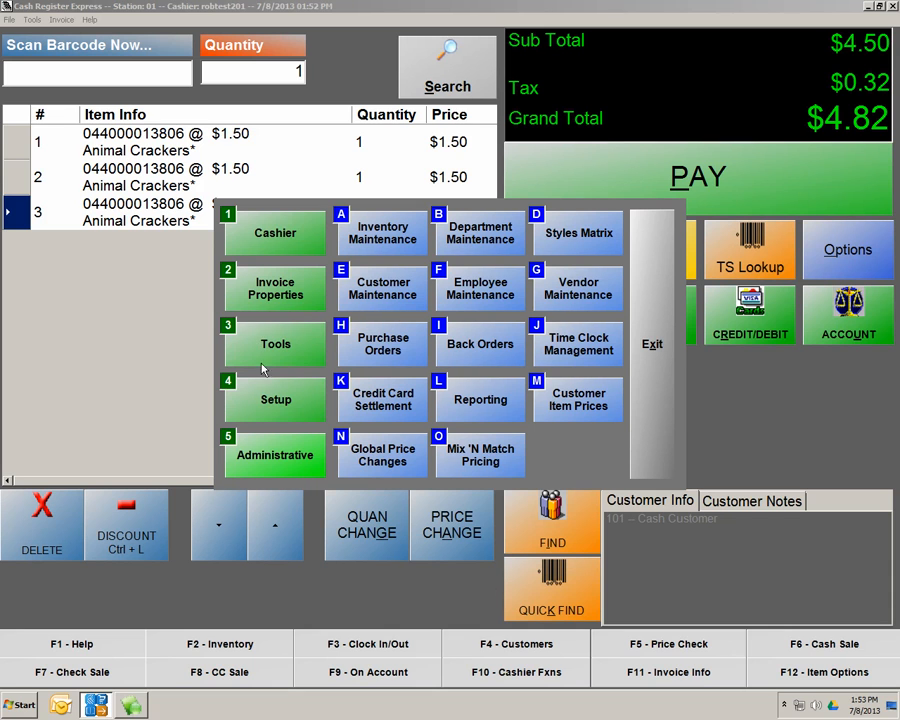
Bring up Loyalty Incentives setup, showing the Free Voucher reward: $5.00 after 10 points
click(267, 400)
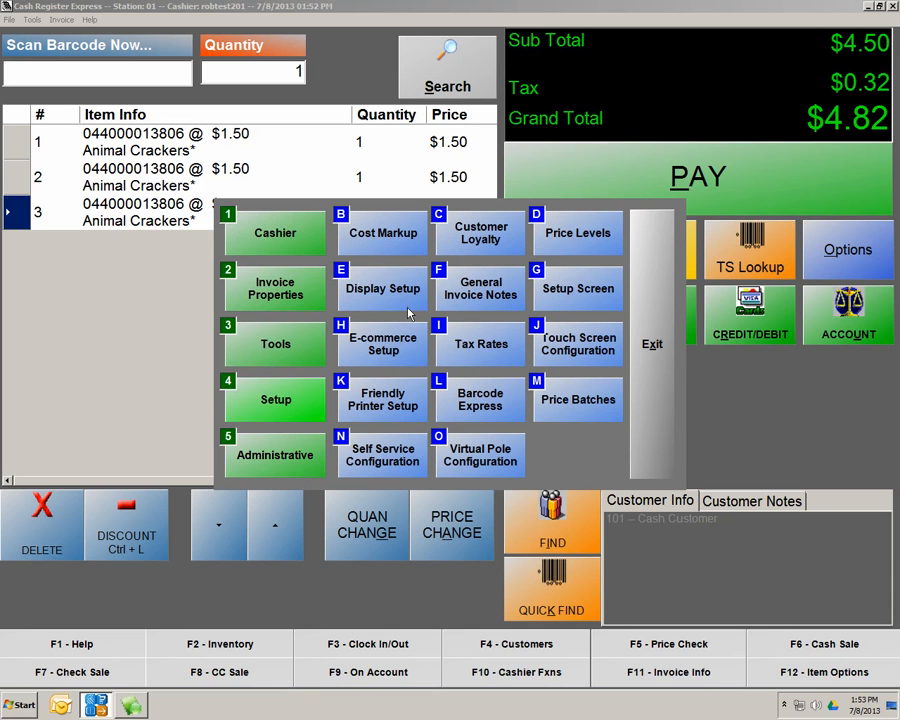
click(481, 240)
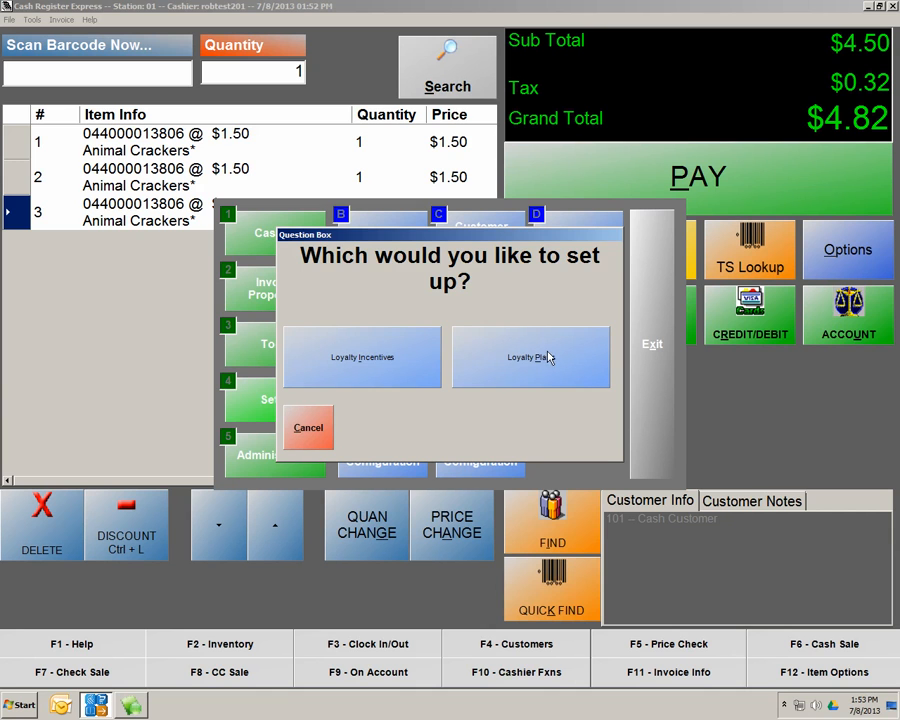
click(390, 354)
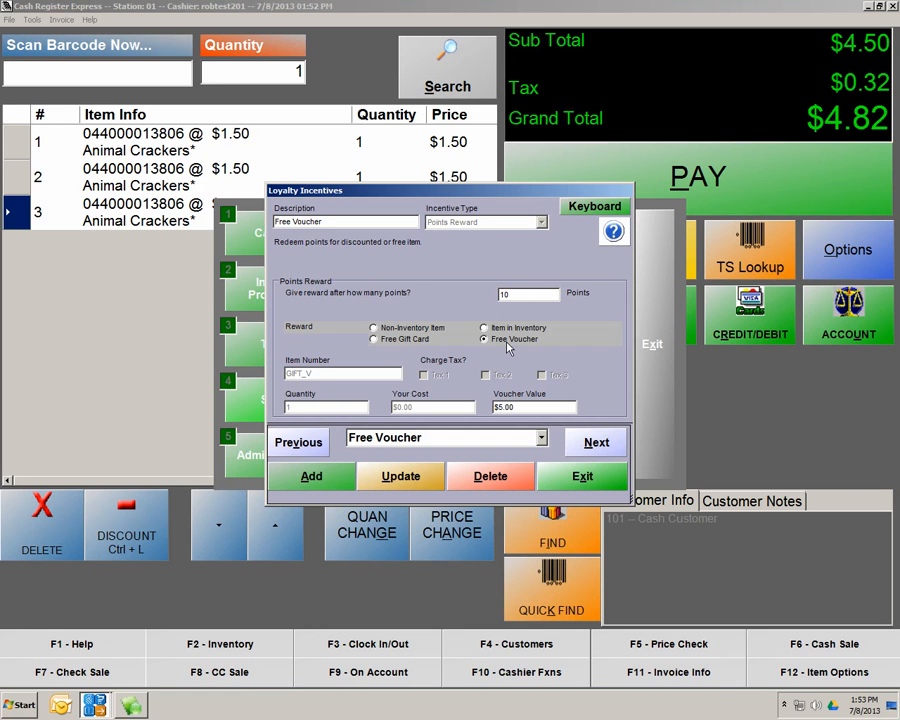
Start a new incentive described 'FREE VOUCHER' with incentive type Points Reward
click(311, 477)
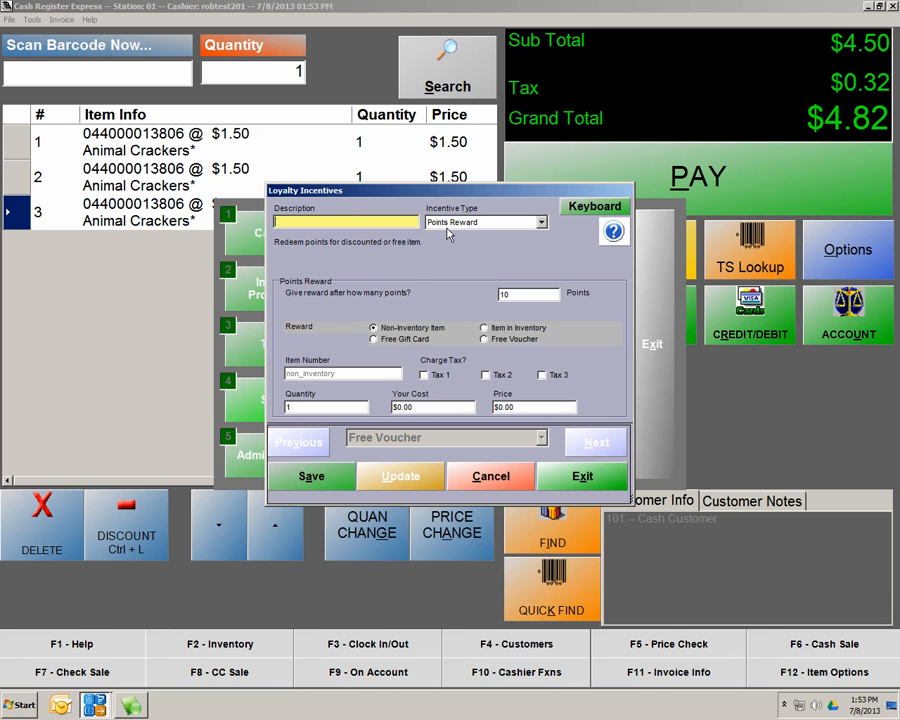
text(FREE VOUCHER $10)
click(538, 223)
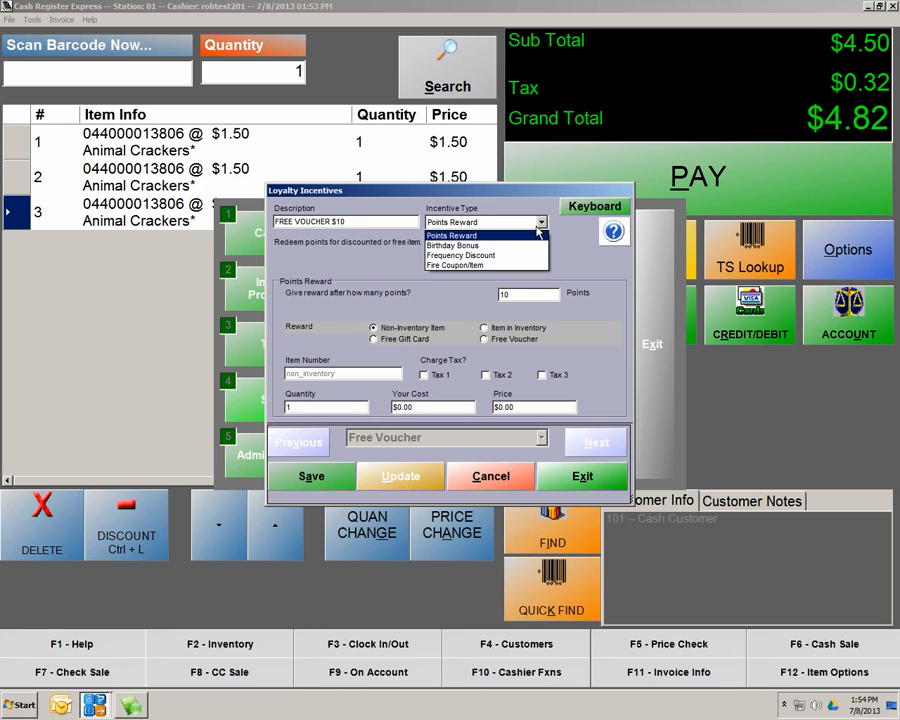
click(532, 245)
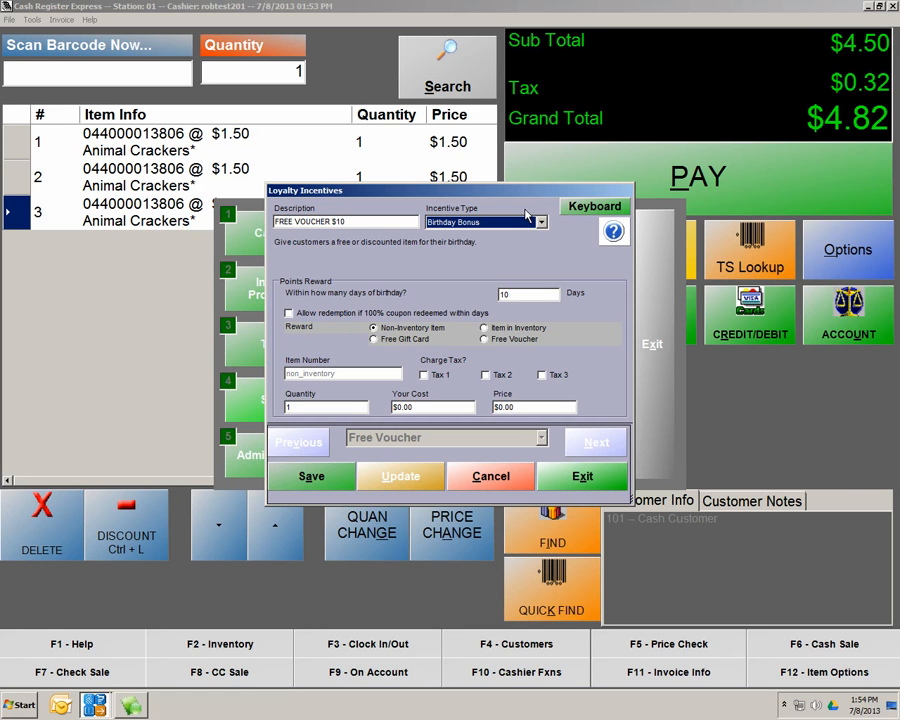
click(527, 221)
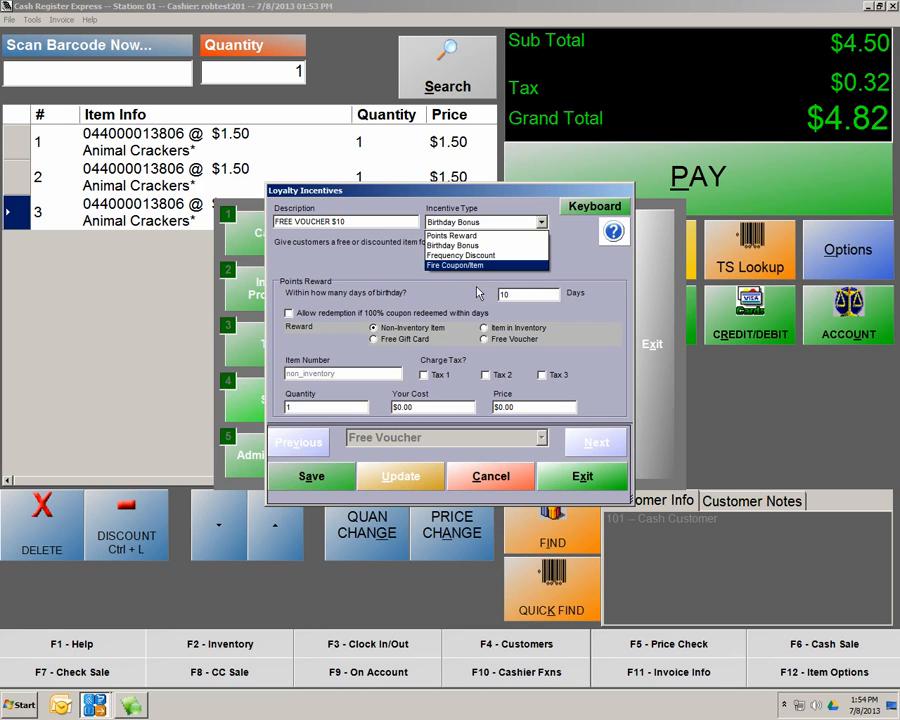
click(451, 237)
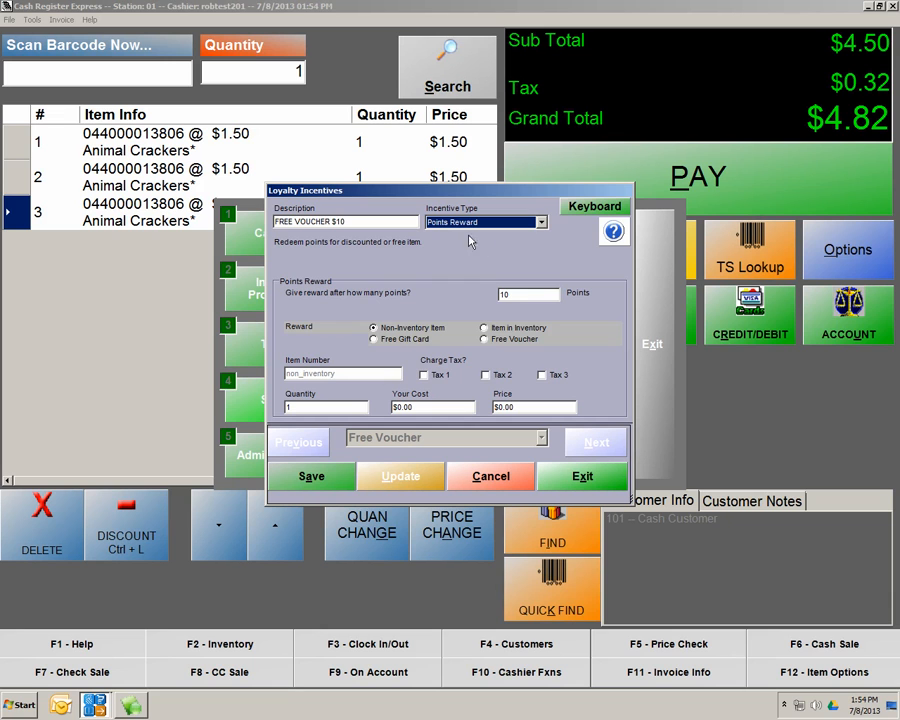
Set the reward price to 10.00 and required points to 100, then save
click(526, 407)
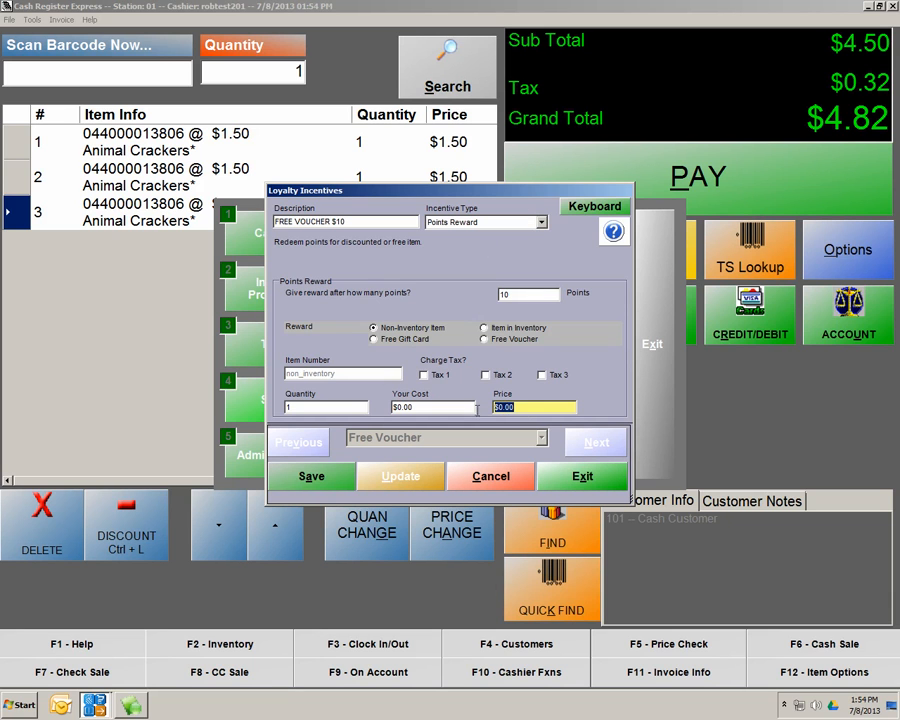
text(10.00)
click(521, 294)
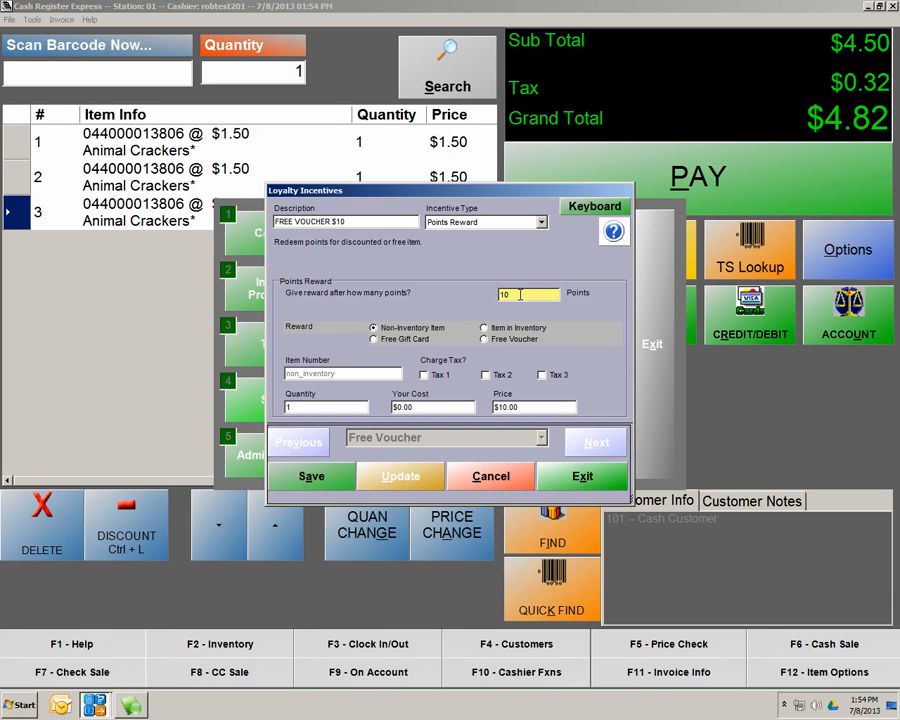
text(0)
click(309, 479)
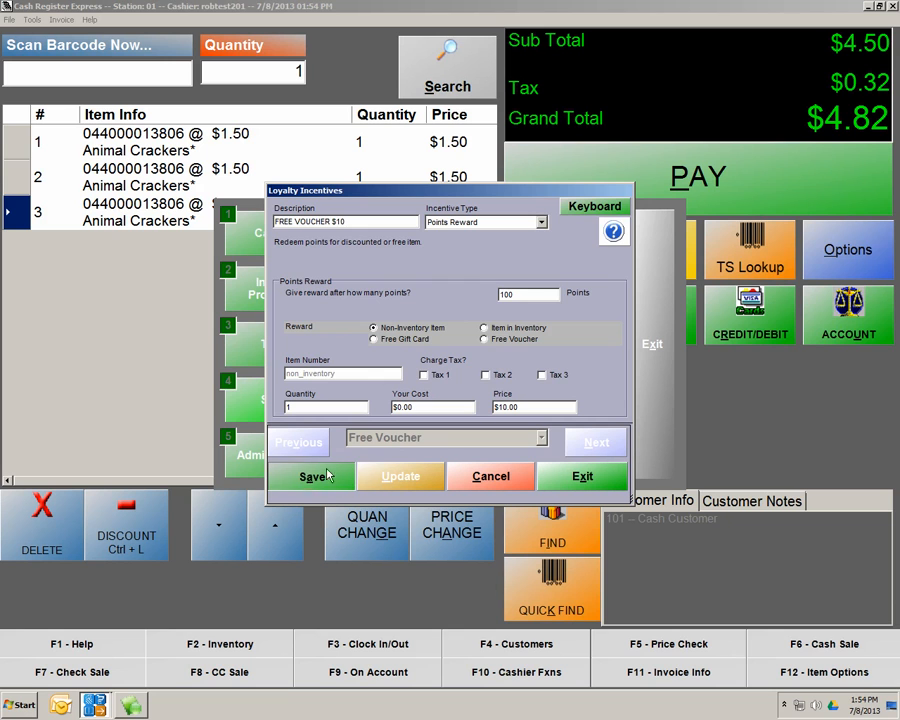
Finish saving the incentive and reload the FREE VOUCHER $10 record
click(335, 482)
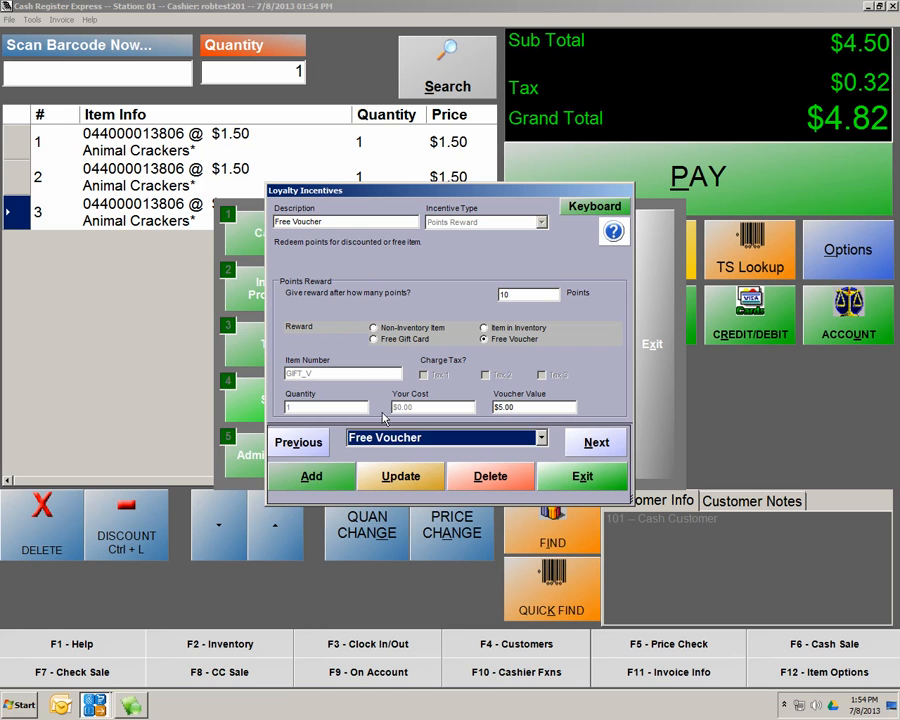
click(540, 294)
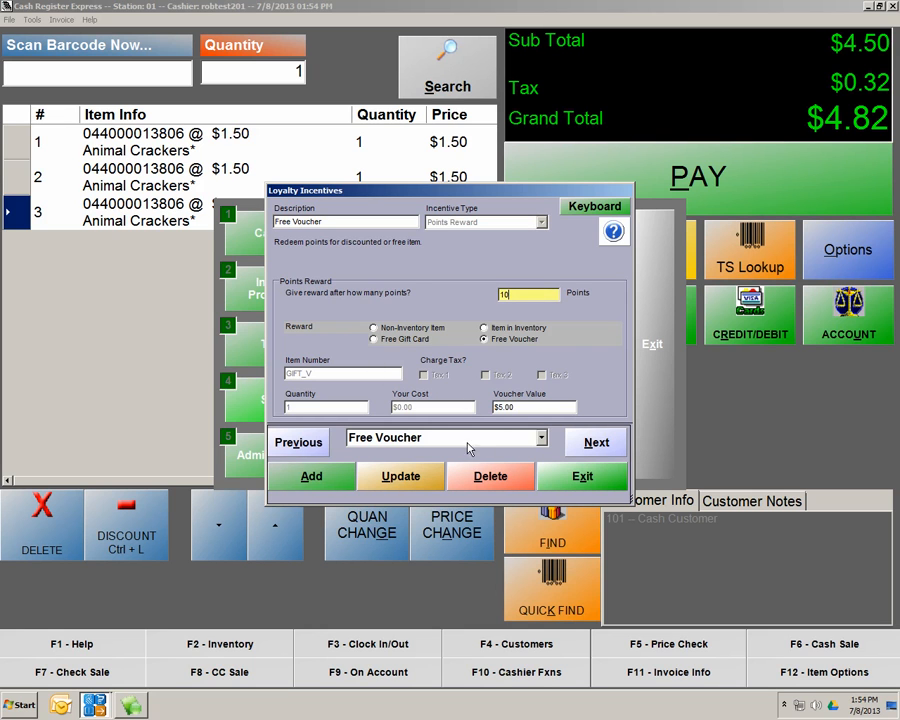
click(521, 441)
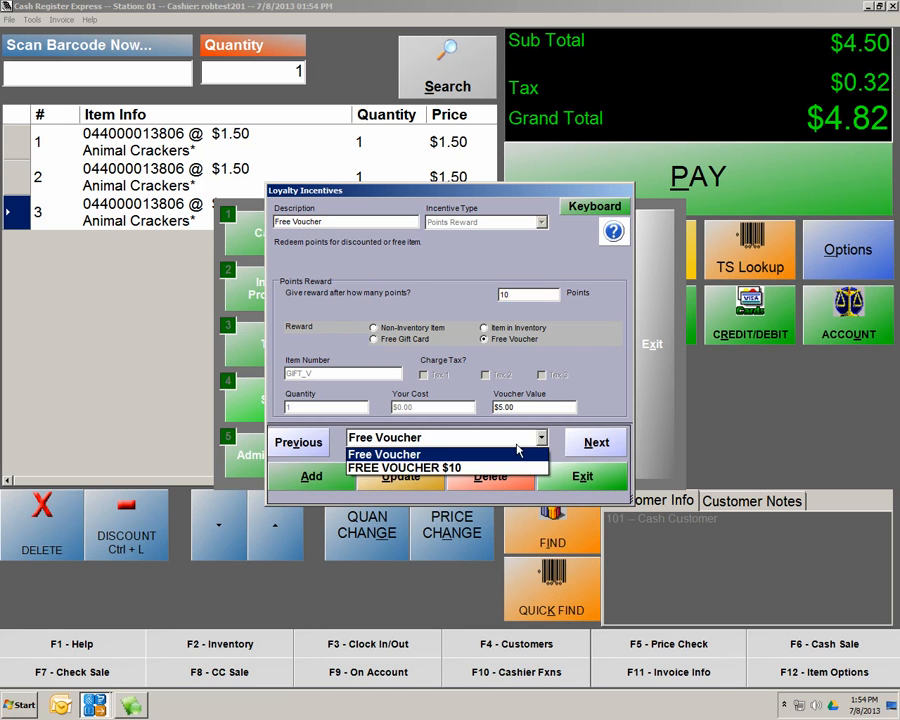
click(405, 467)
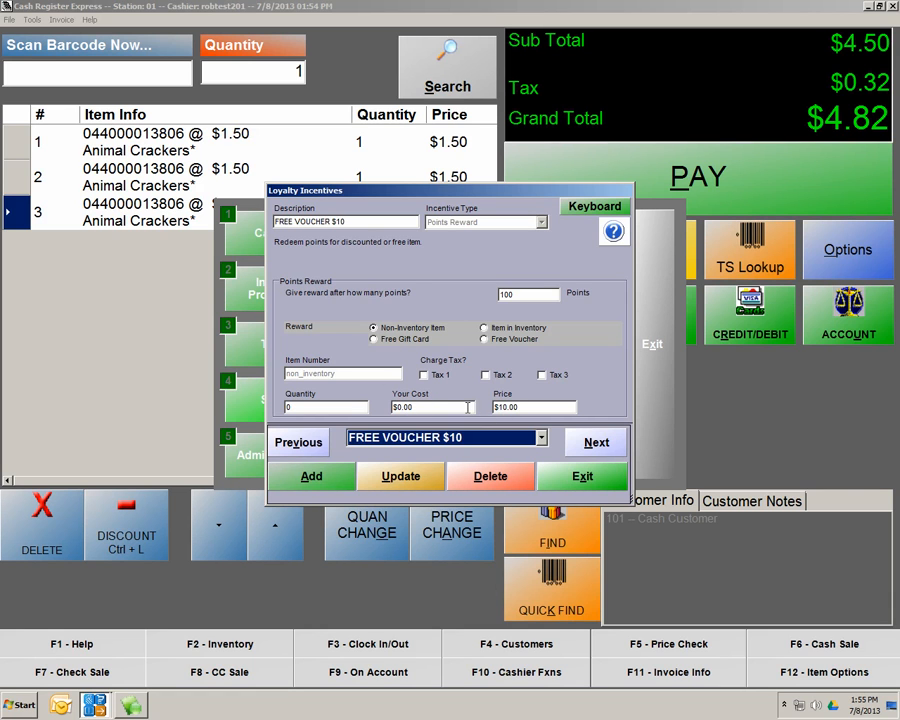
Set its reward to Free Voucher, update it, and close Loyalty Incentives
click(499, 341)
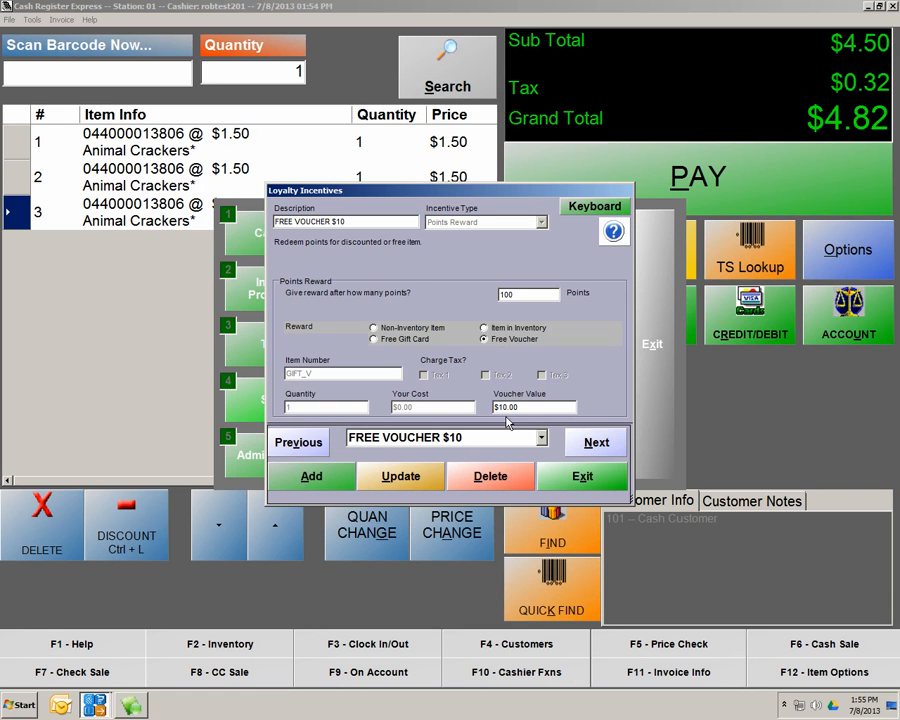
click(398, 484)
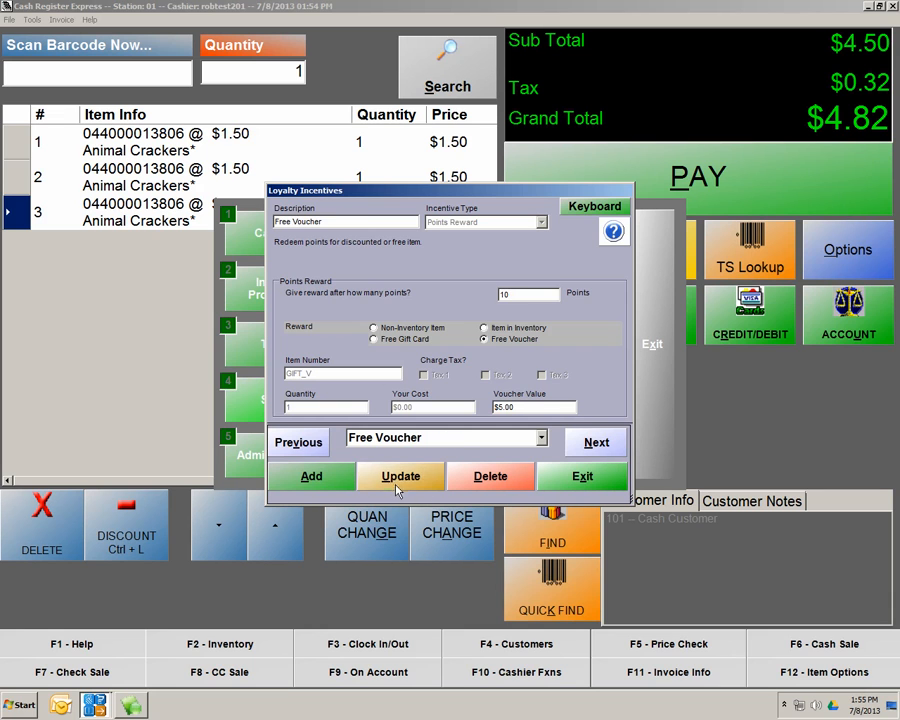
click(588, 479)
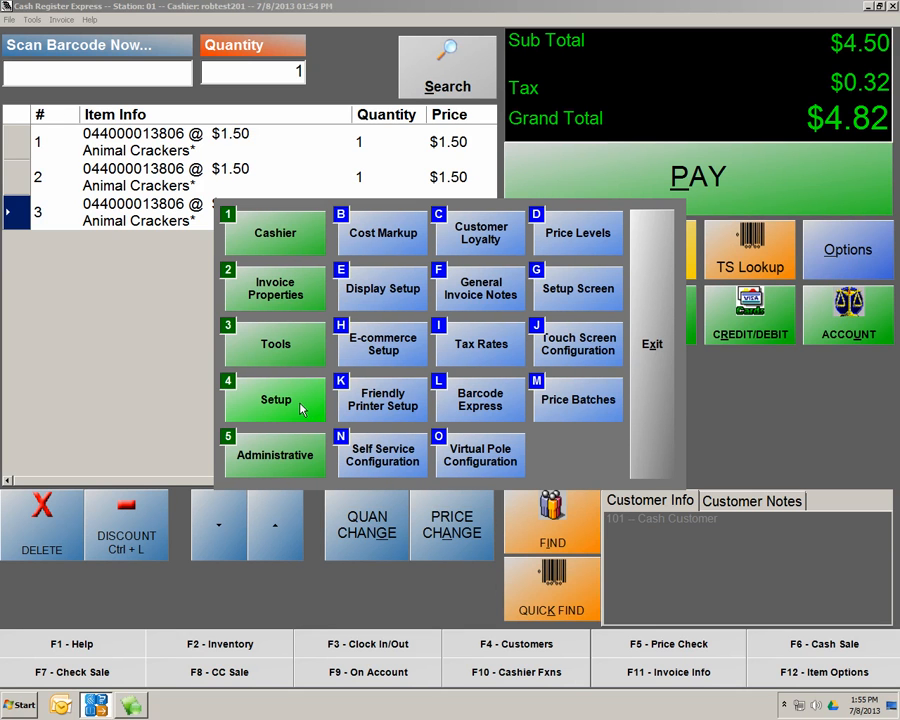
Create and save a new loyalty plan named FREE VOUCHER $10
click(474, 236)
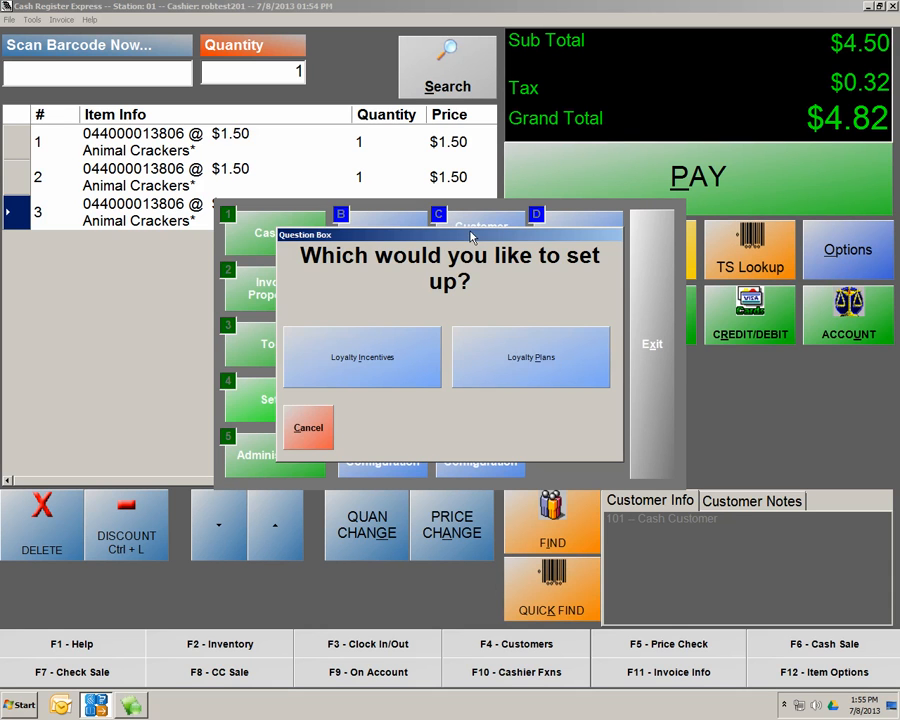
click(499, 357)
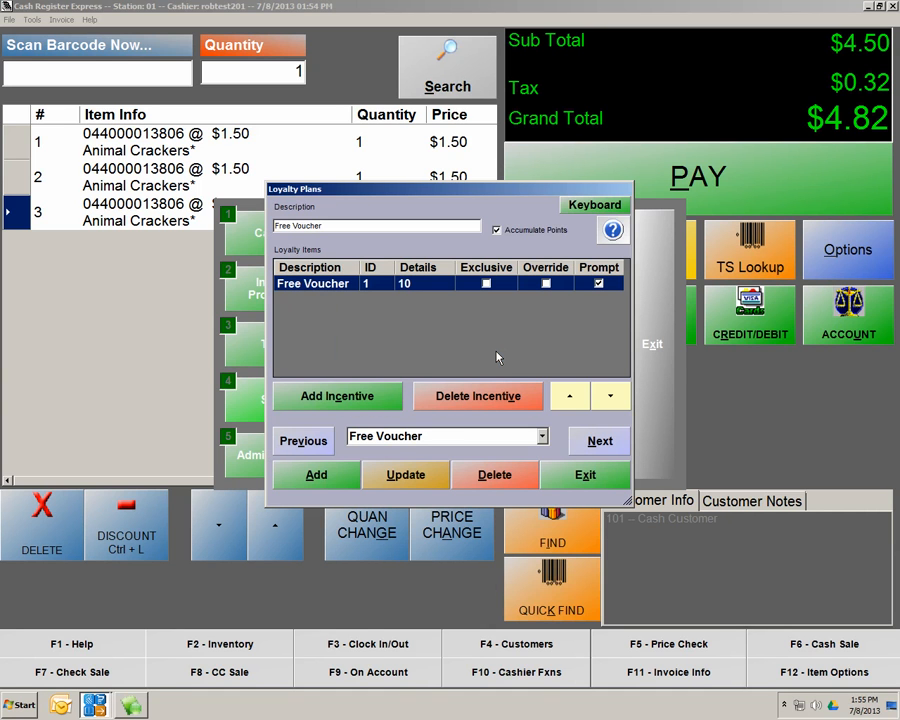
click(315, 481)
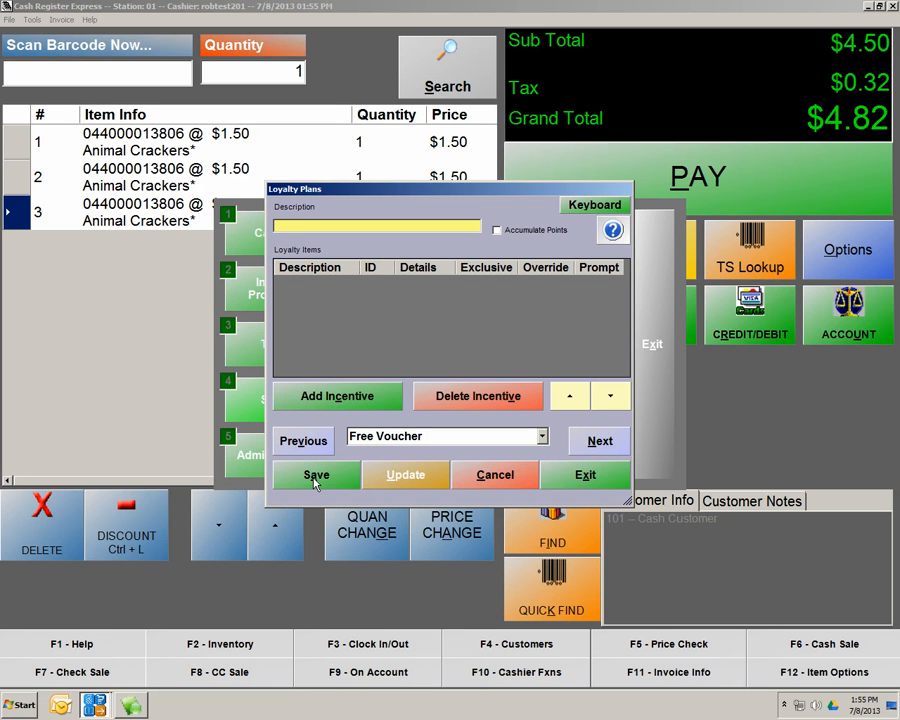
text(FREE VOUCHER $1)
click(326, 476)
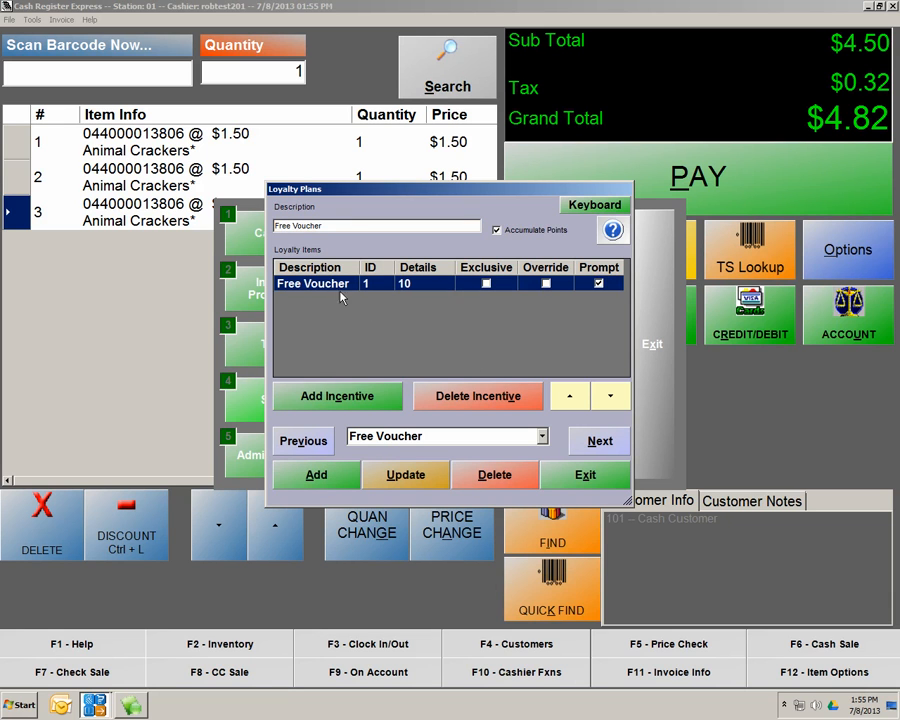
Add the FREE VOUCHER $10 incentive with prompting, enable Accumulate Points, and update the plan
click(542, 437)
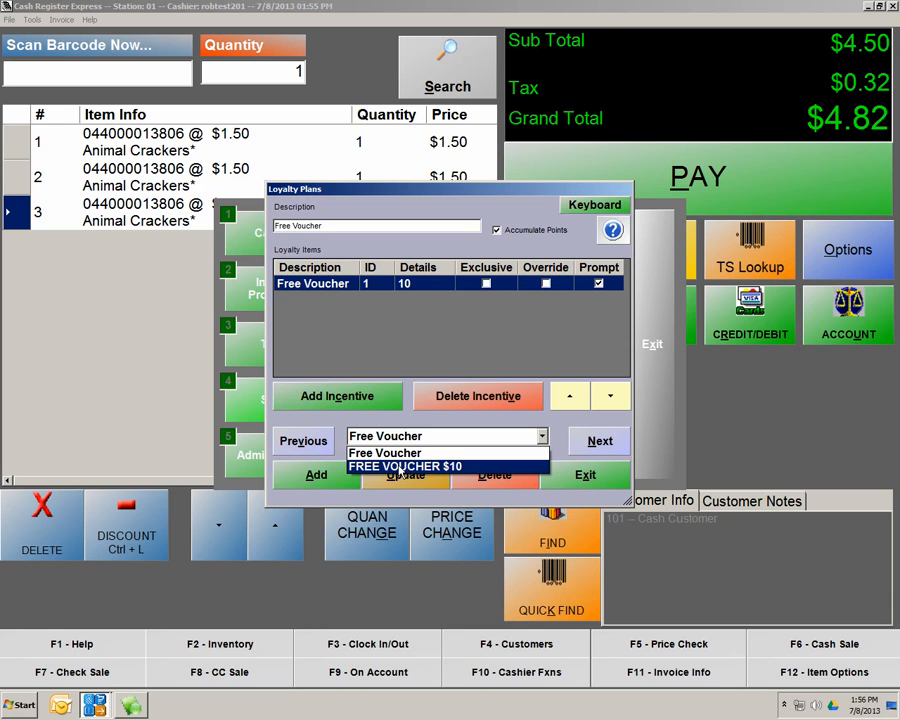
click(400, 466)
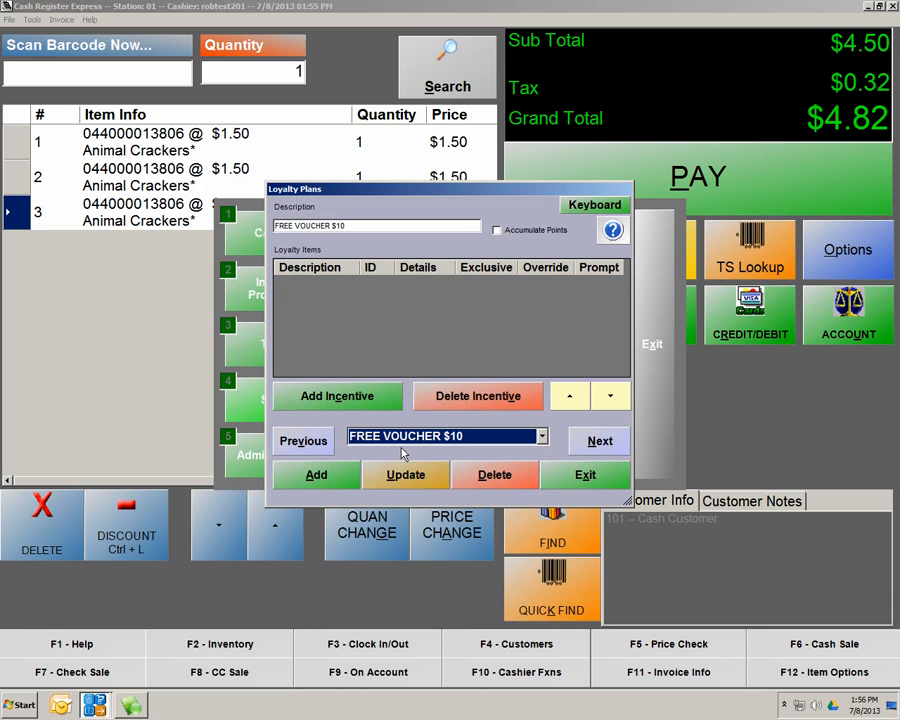
click(358, 395)
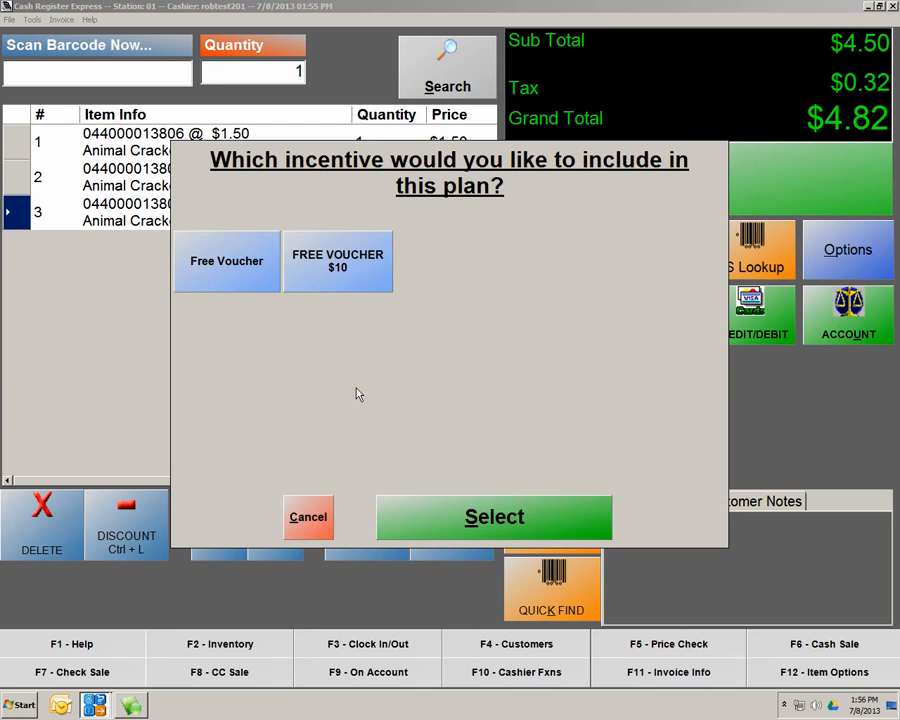
click(360, 277)
drag(505, 370, 590, 371)
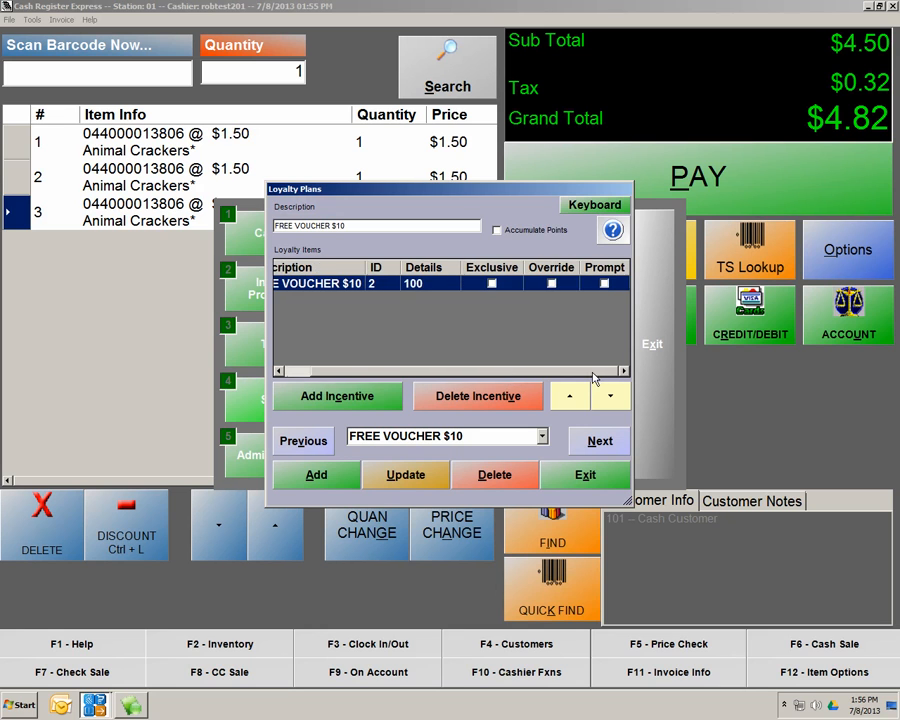
click(604, 284)
drag(524, 371, 430, 373)
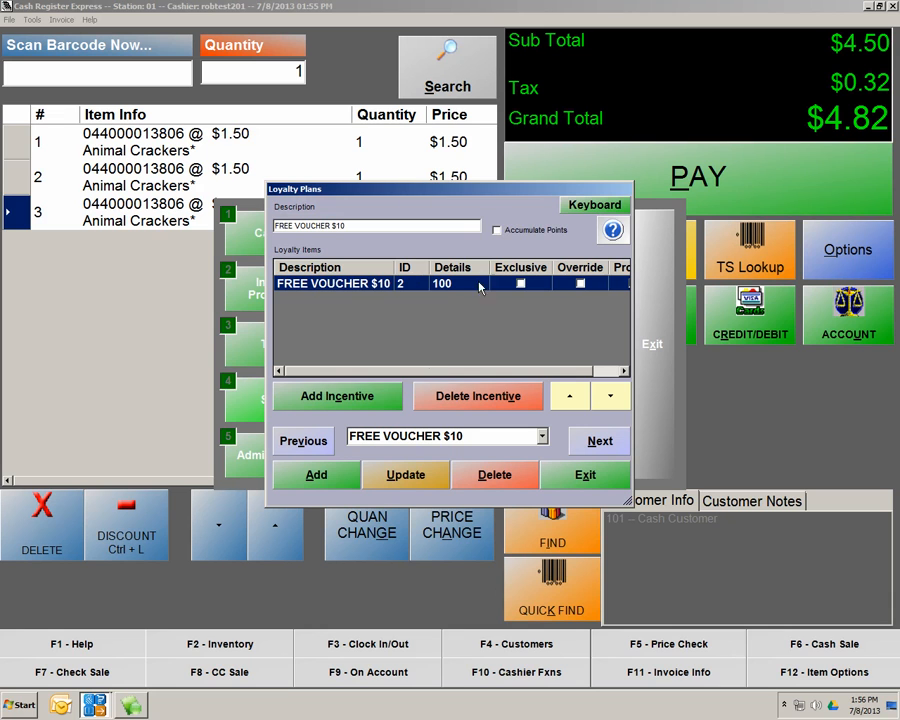
click(498, 230)
click(411, 487)
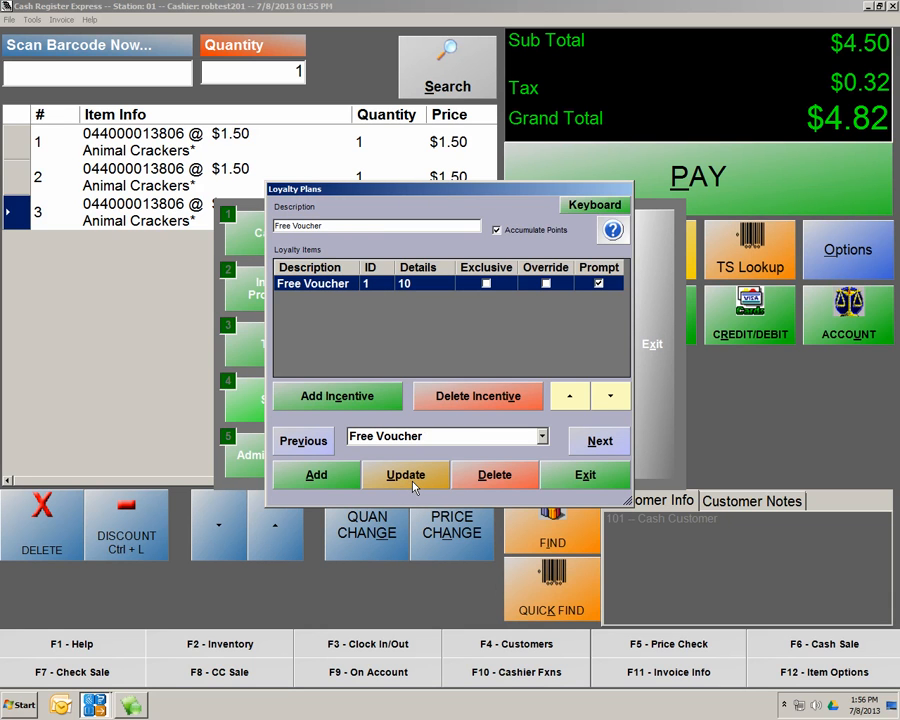
Close Loyalty Plans and load an existing customer in Customer Maintenance
click(586, 477)
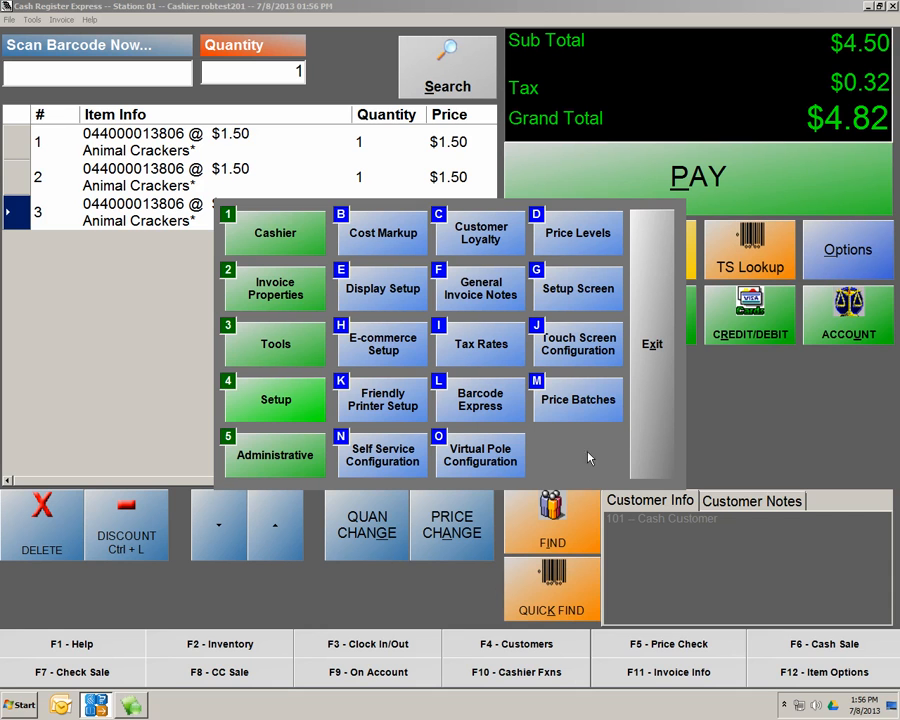
click(257, 456)
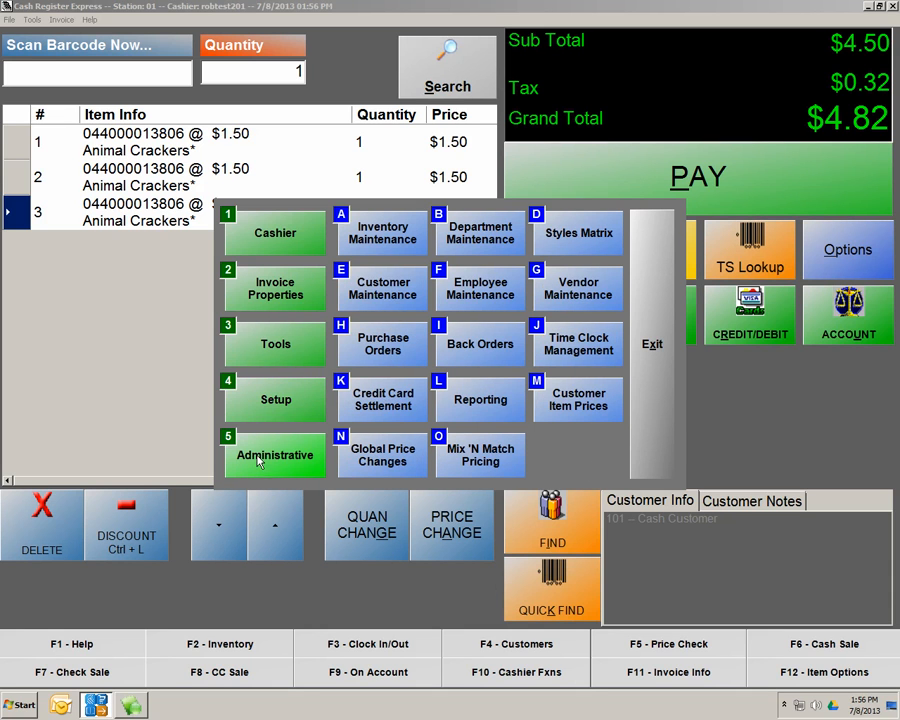
click(379, 292)
click(272, 535)
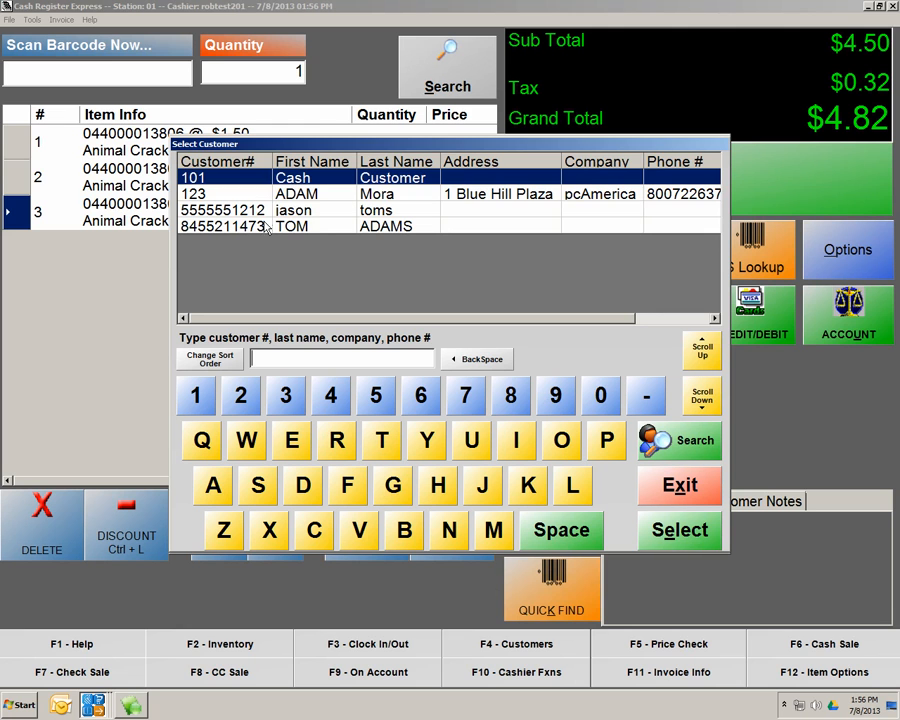
double_click(314, 213)
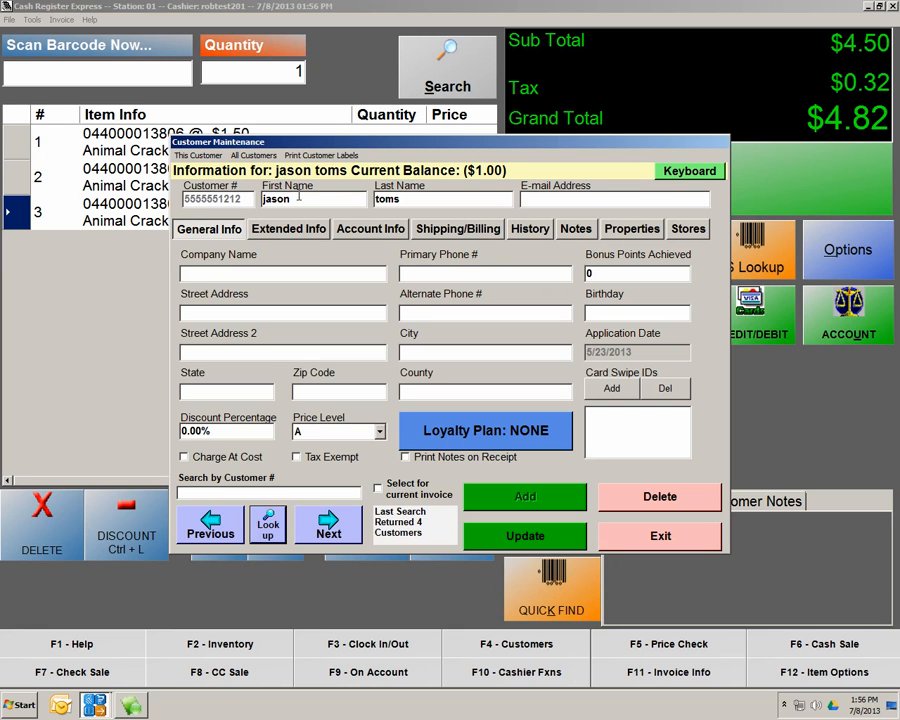
Assign the FREE VOUCHER $10 loyalty plan to the customer, save, and exit
click(491, 433)
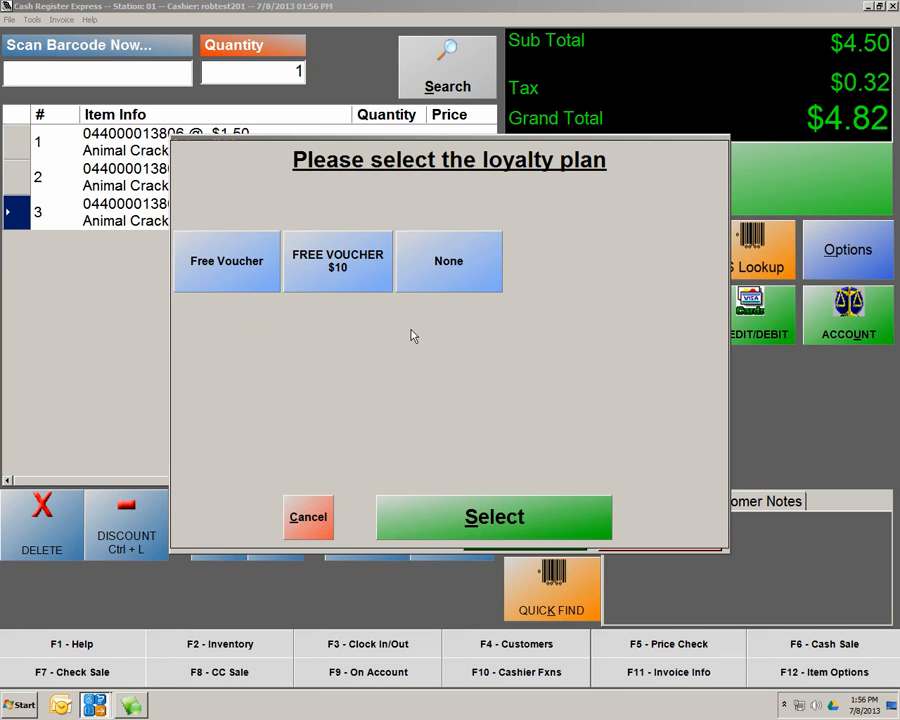
click(352, 278)
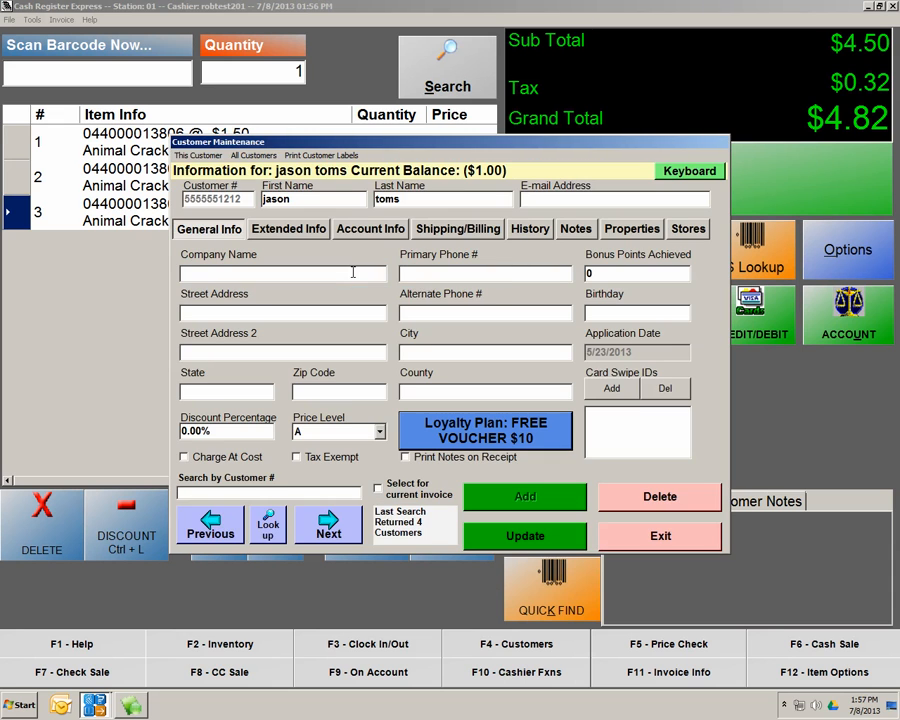
click(519, 540)
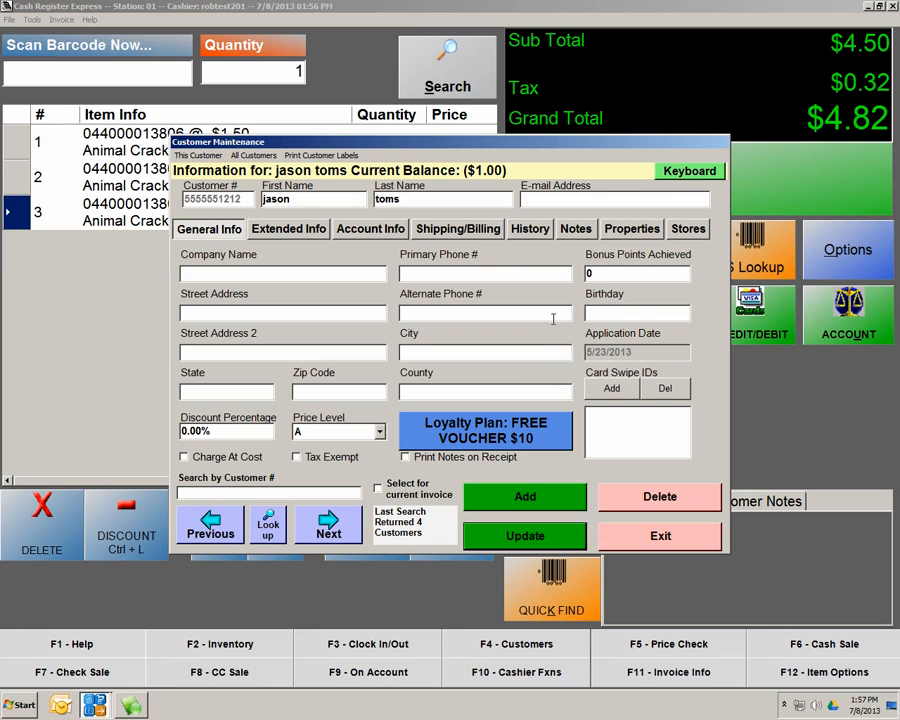
click(627, 542)
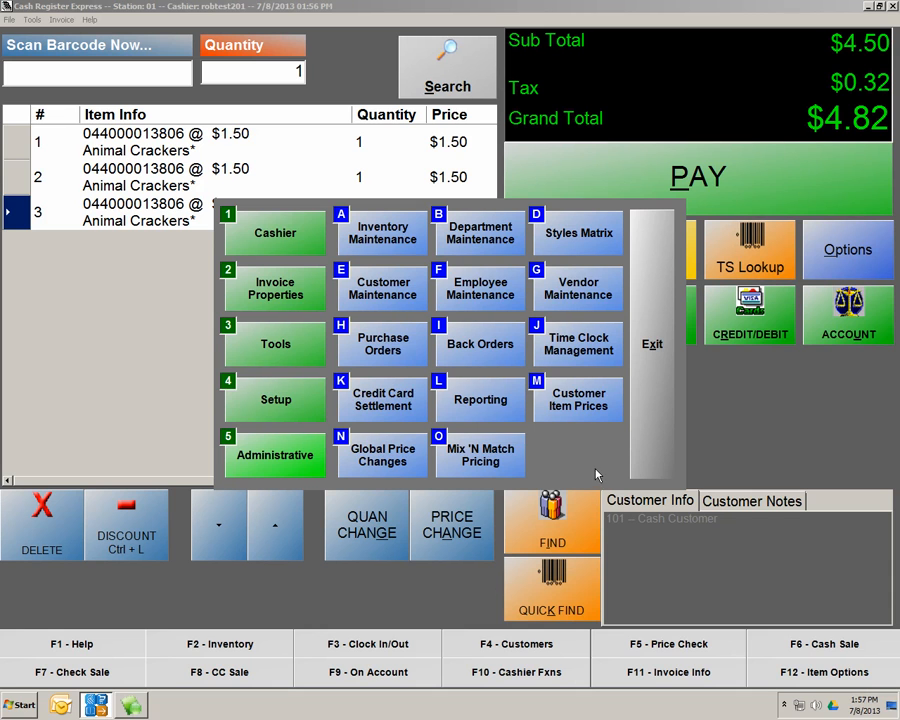
Tick Earn Bonus Points for $'s on the Setup Screen's Invoice Settings tab
click(297, 398)
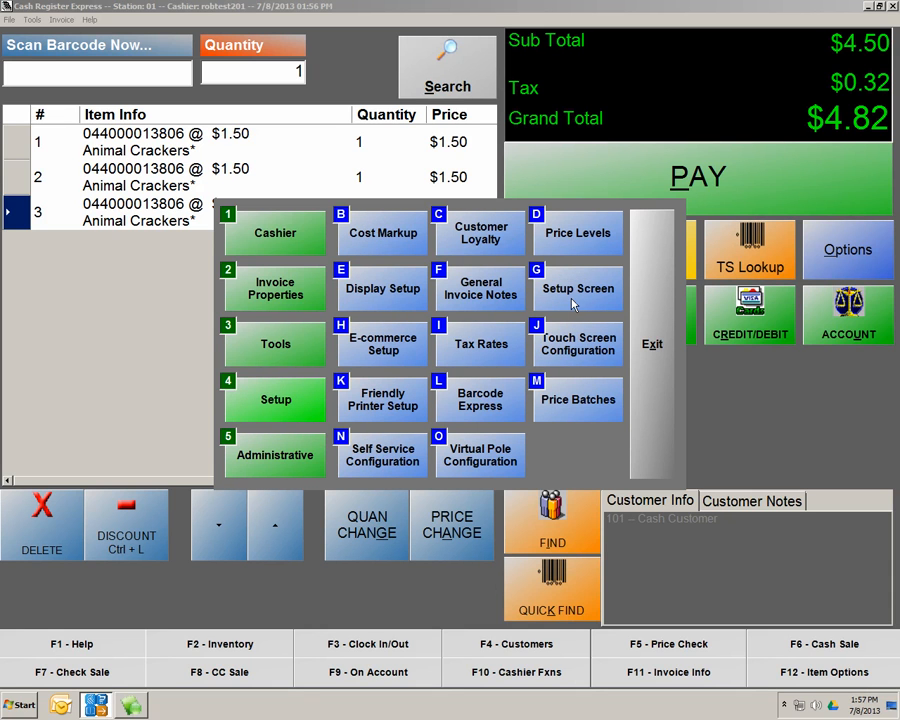
click(574, 305)
click(582, 290)
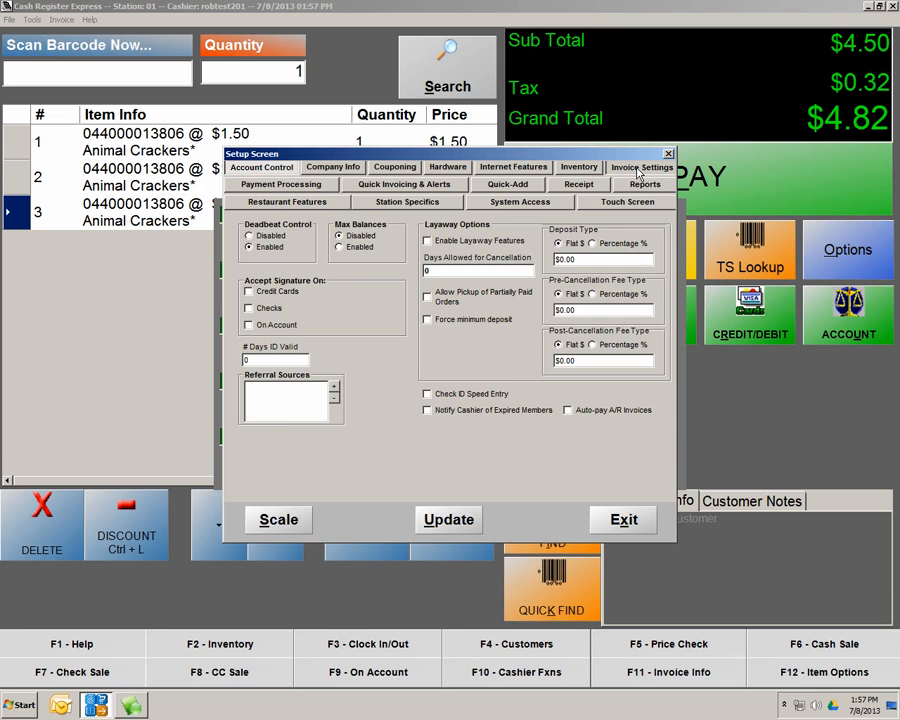
click(637, 168)
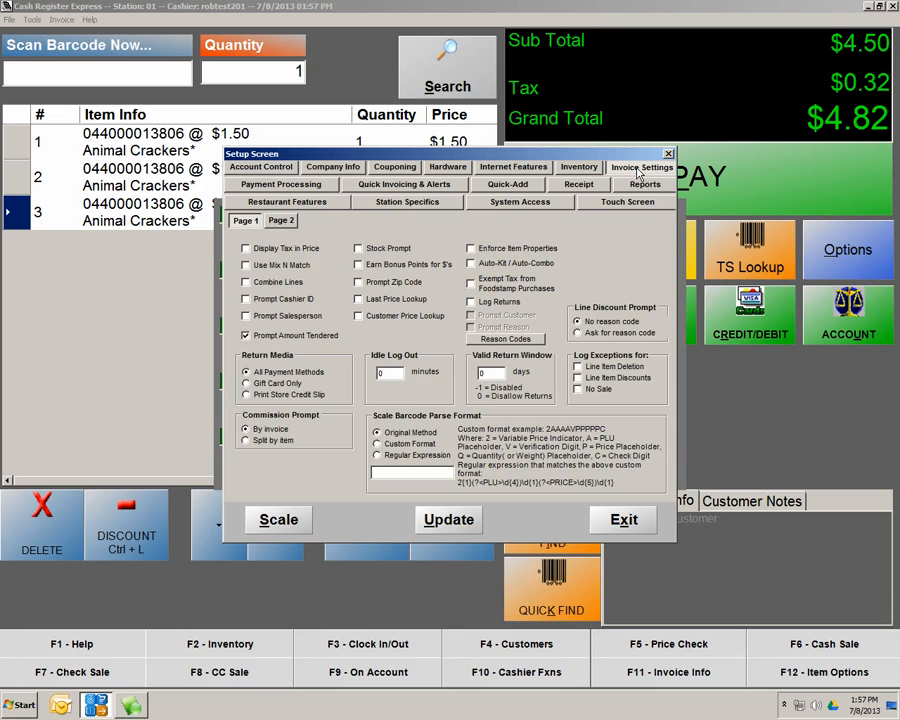
click(366, 266)
Save the setting, close the Cheetos inventory record, and exit the back office to the sale
click(460, 528)
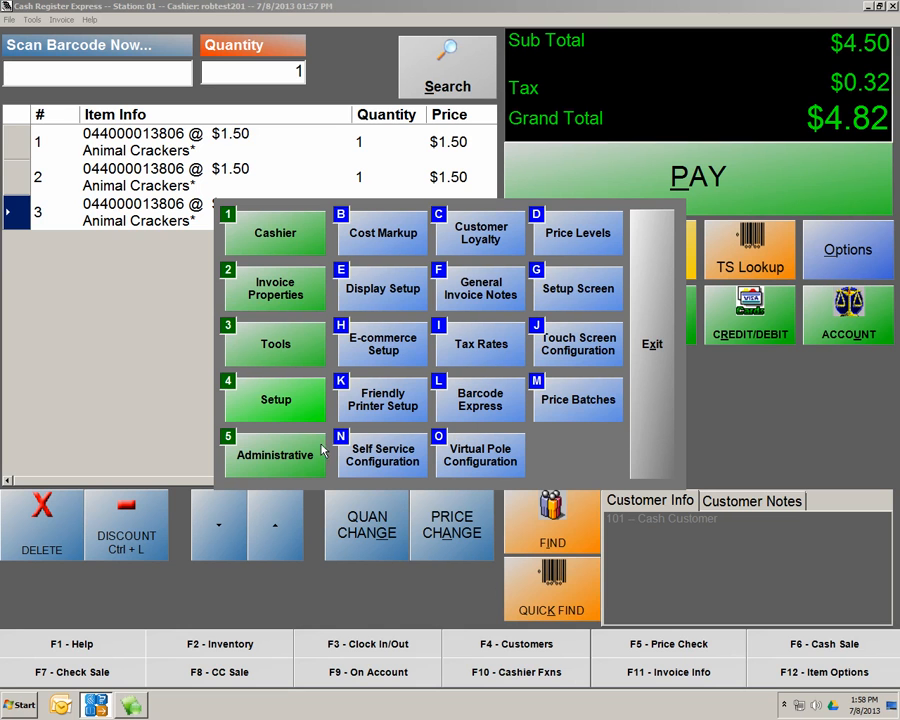
click(298, 458)
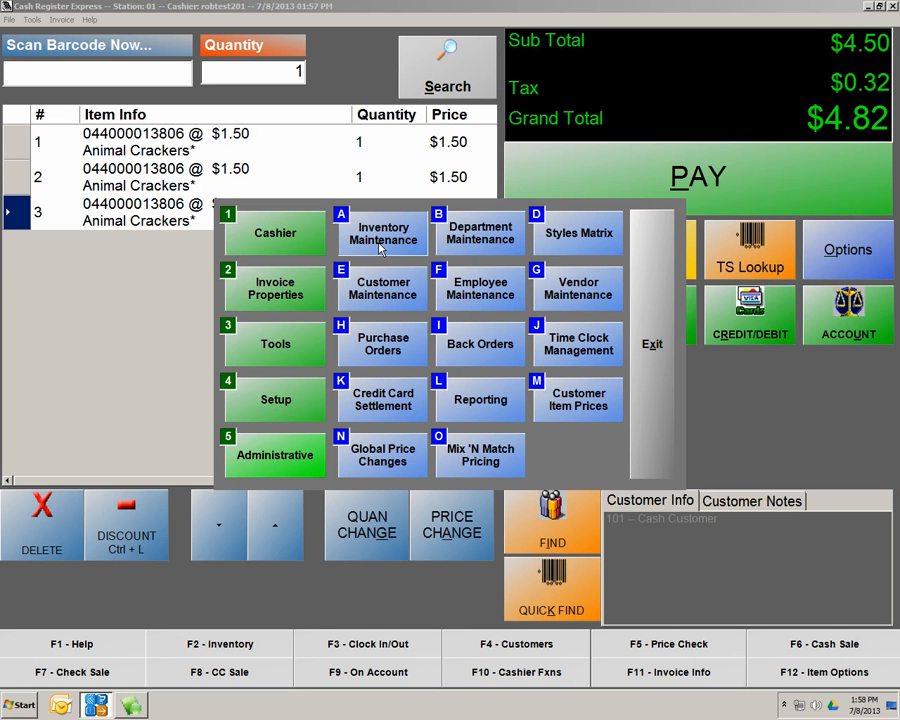
click(381, 247)
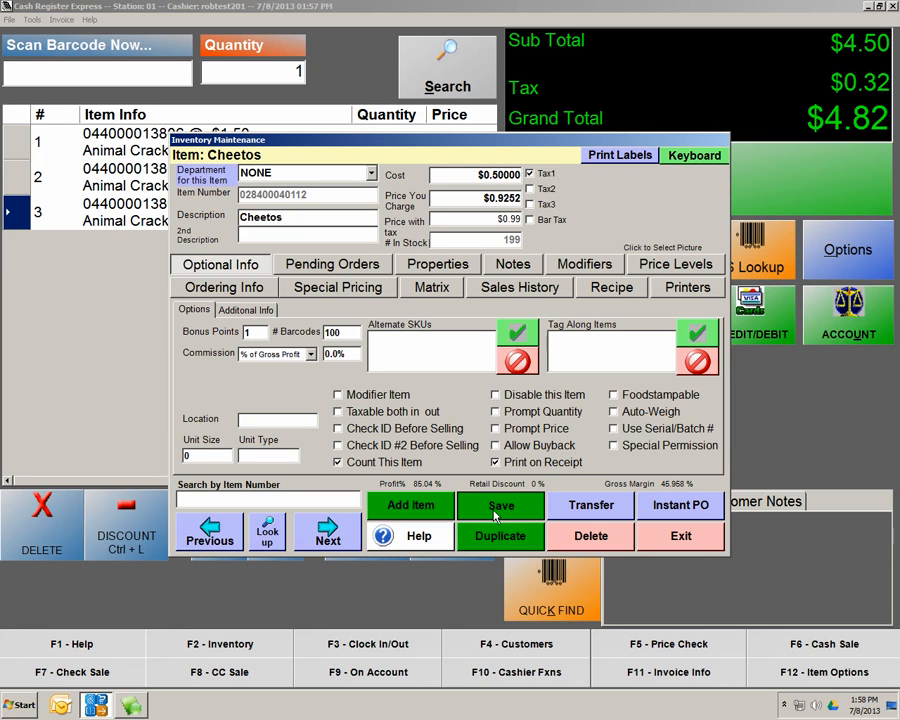
click(697, 538)
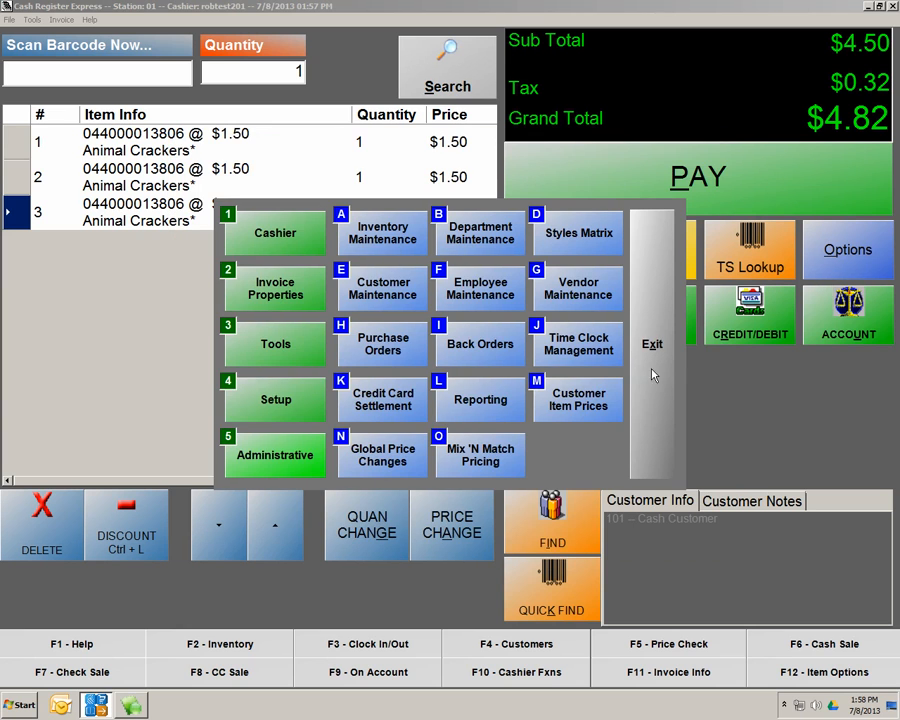
click(655, 290)
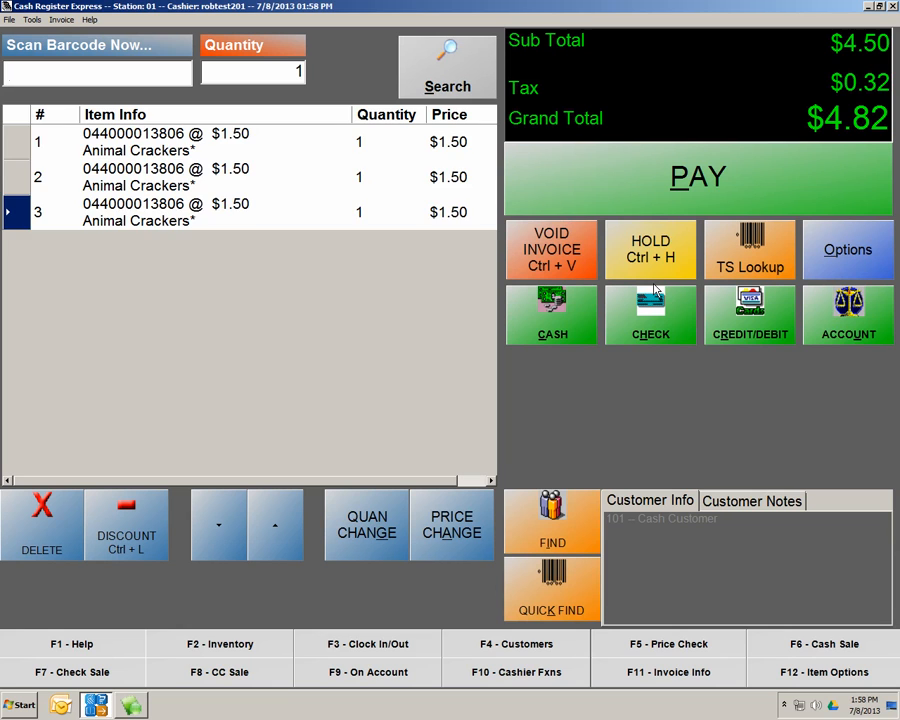
Hold the current sale and attach a loyalty customer to a new sale
click(654, 282)
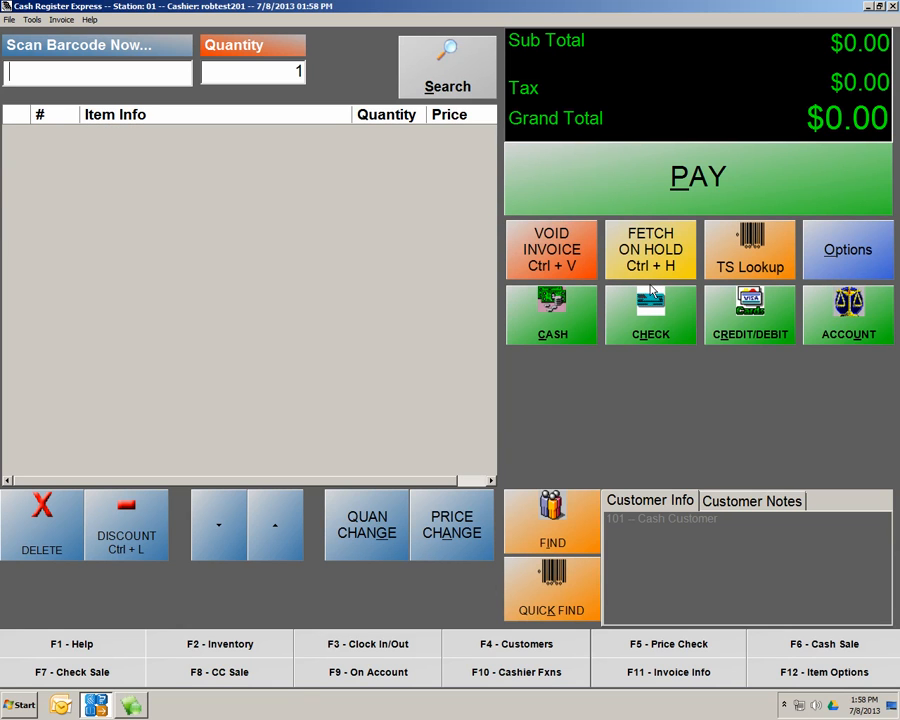
click(568, 548)
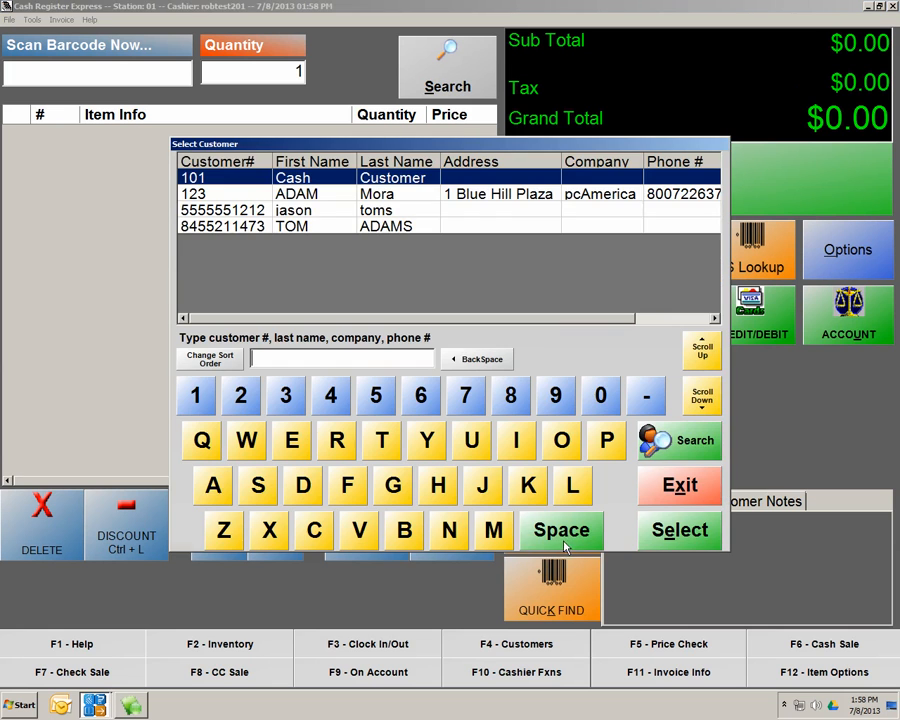
click(292, 212)
double_click(292, 212)
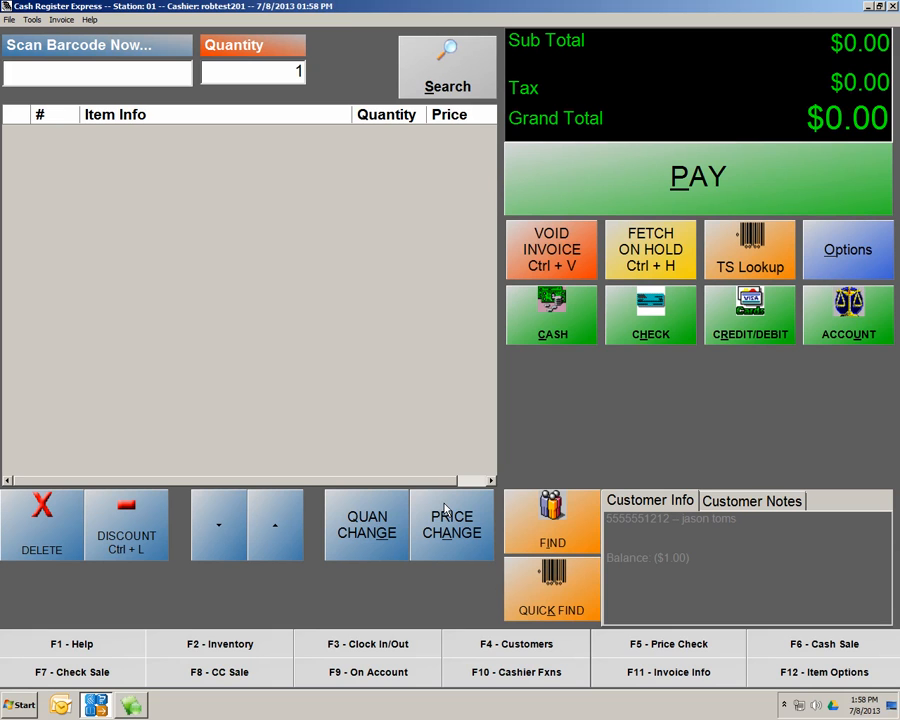
text(041196404821)
key(Return)
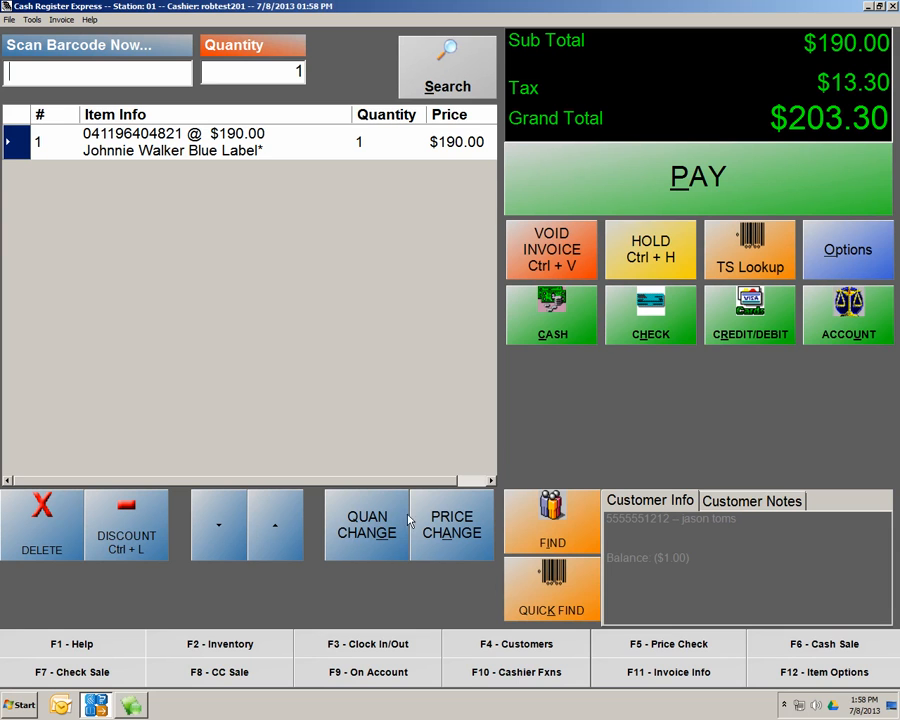
click(735, 190)
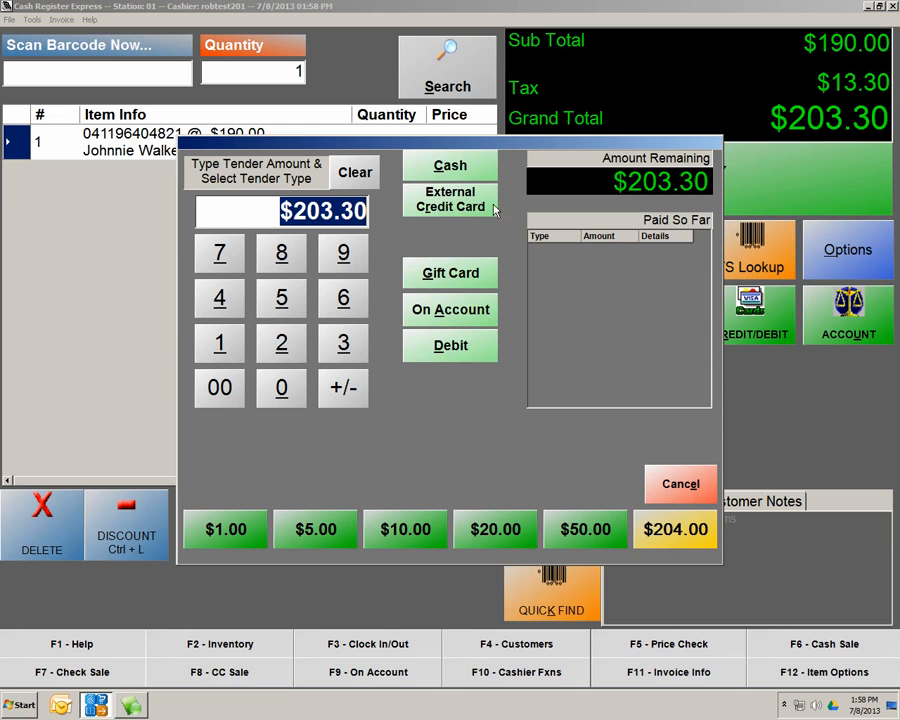
click(459, 170)
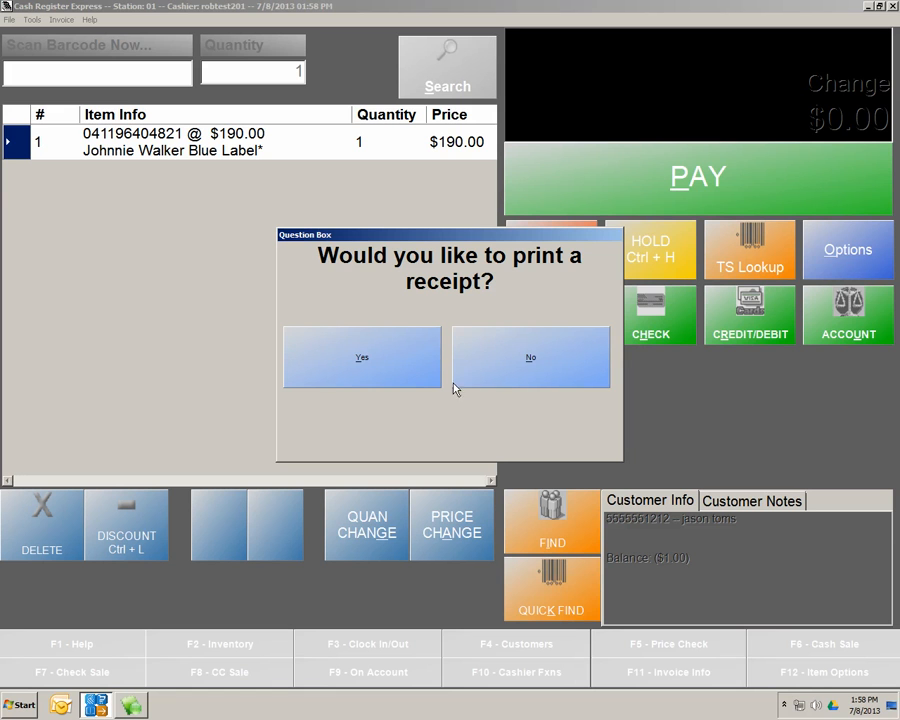
click(529, 366)
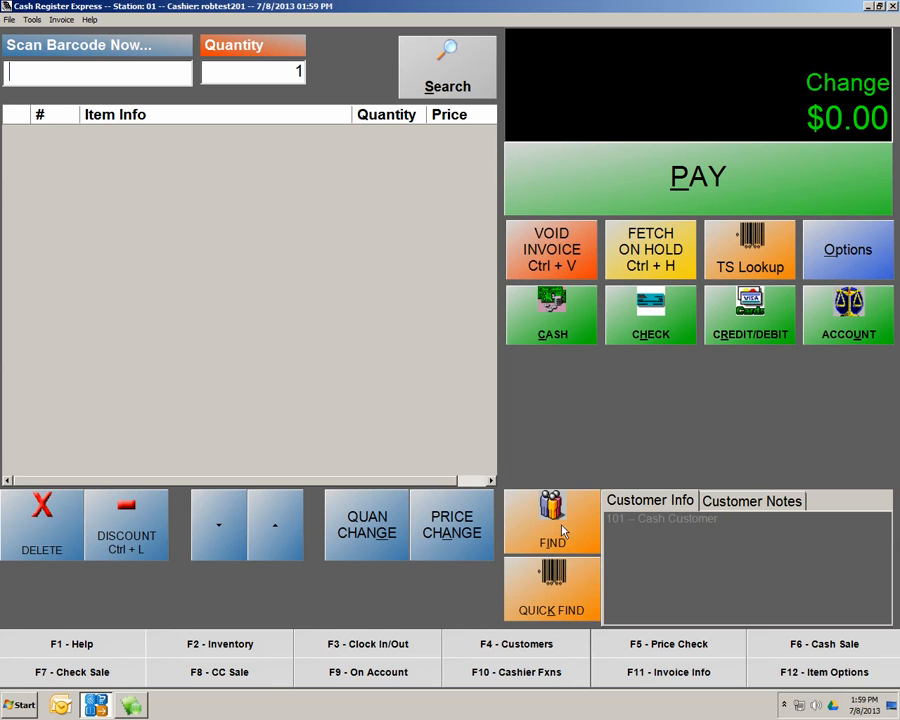
Attach the 190-point loyalty customer to the sale and show the TS Lookup category buttons
click(574, 540)
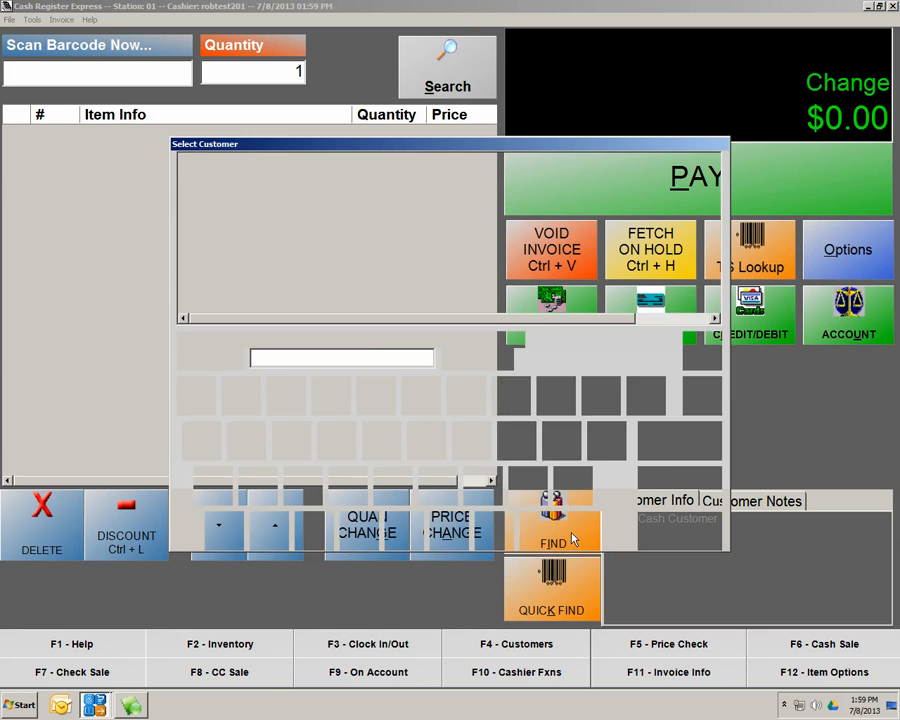
click(323, 211)
double_click(323, 211)
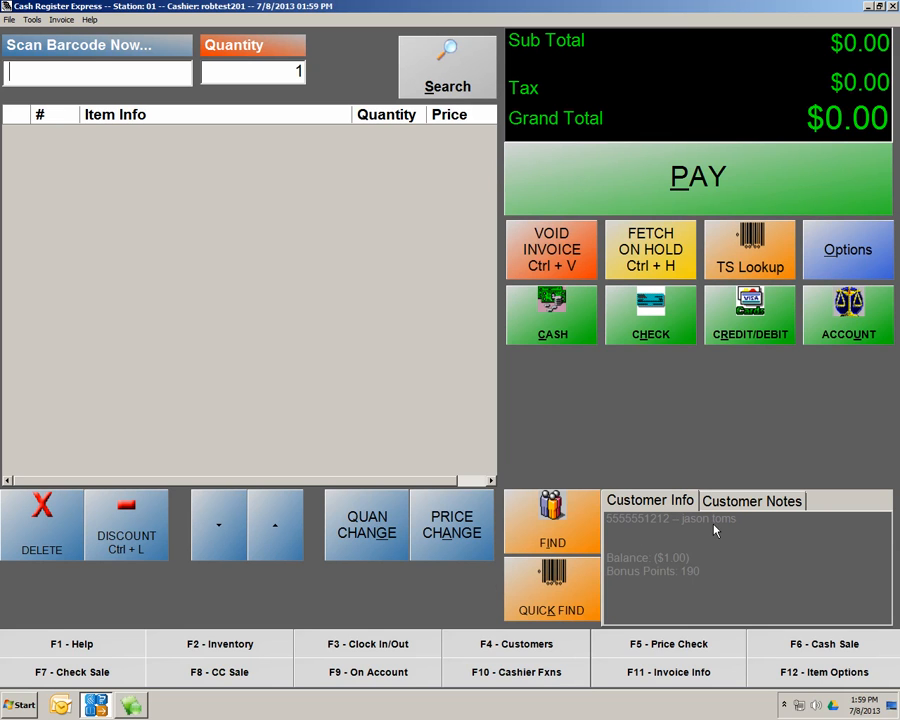
click(752, 250)
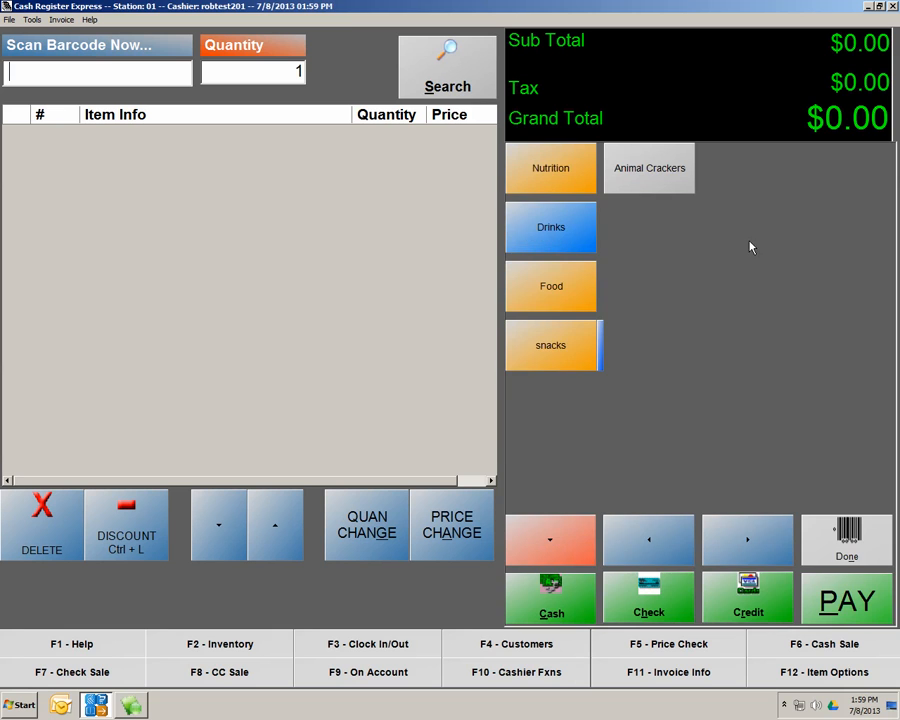
Sell one Star burst from Candy, redeem the FREE $10.00 Voucher, and pay $2.14 cash without a receipt
click(568, 546)
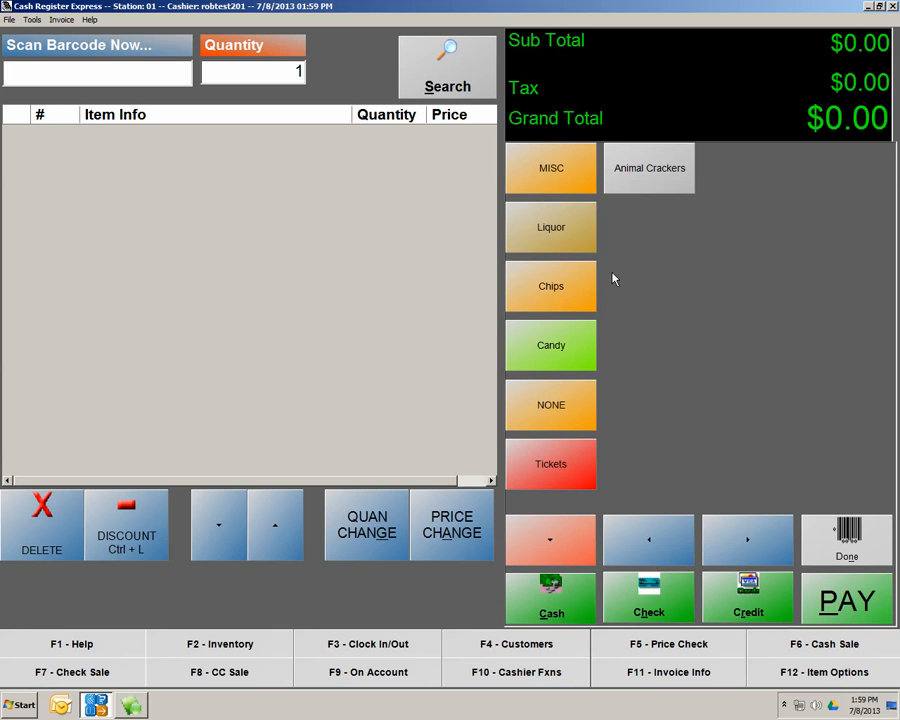
click(557, 347)
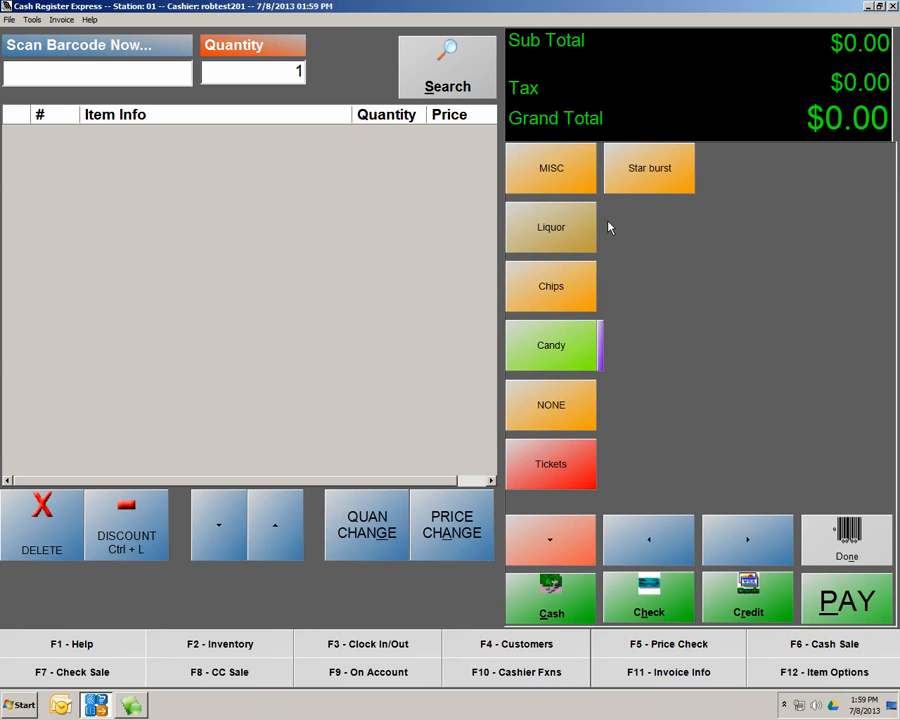
click(650, 170)
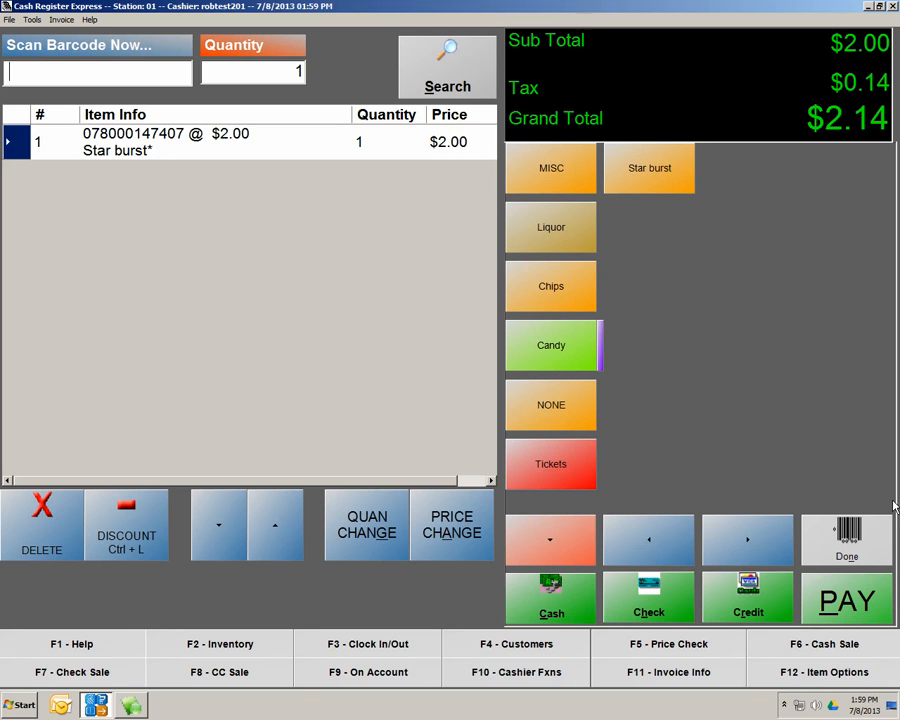
click(835, 604)
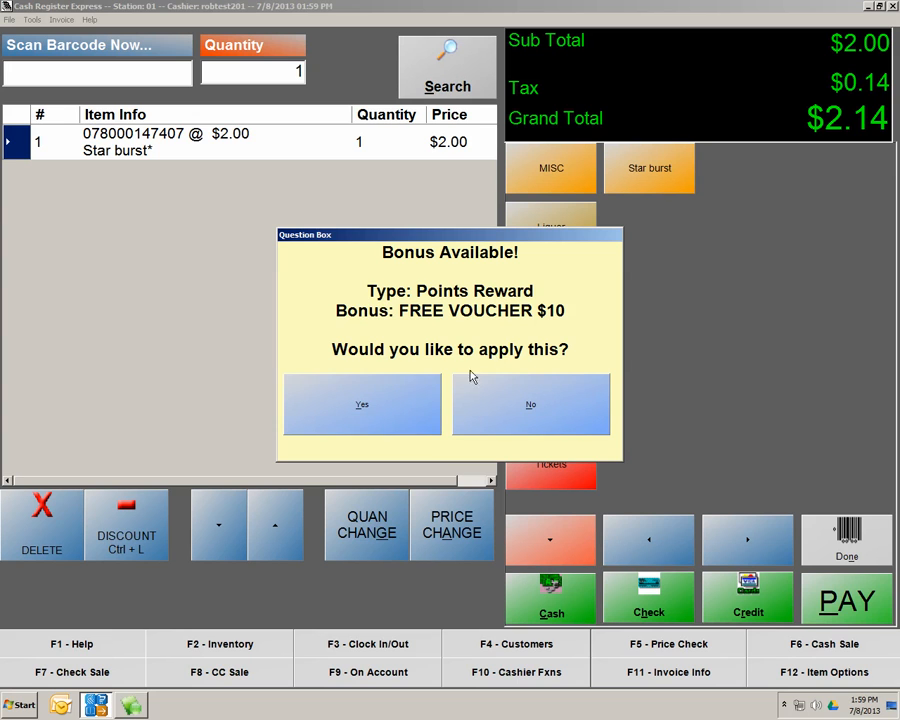
click(405, 413)
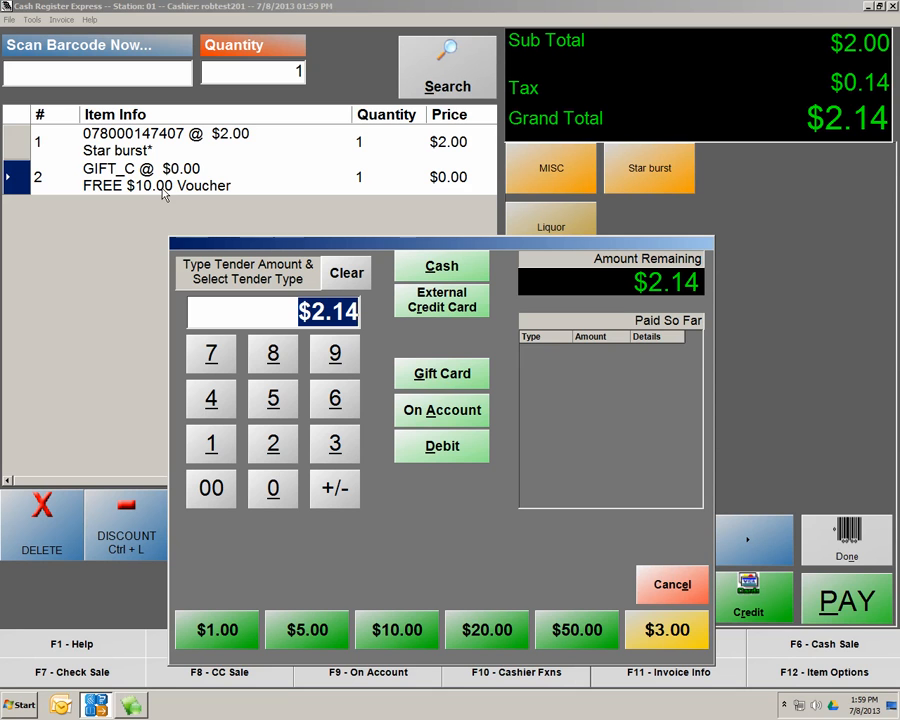
click(465, 268)
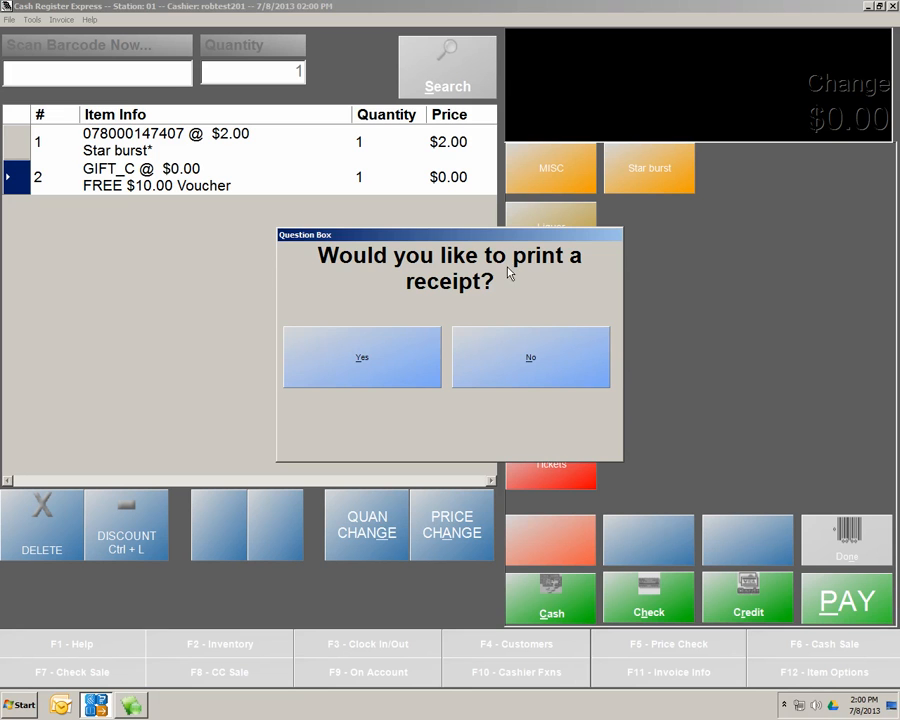
click(538, 362)
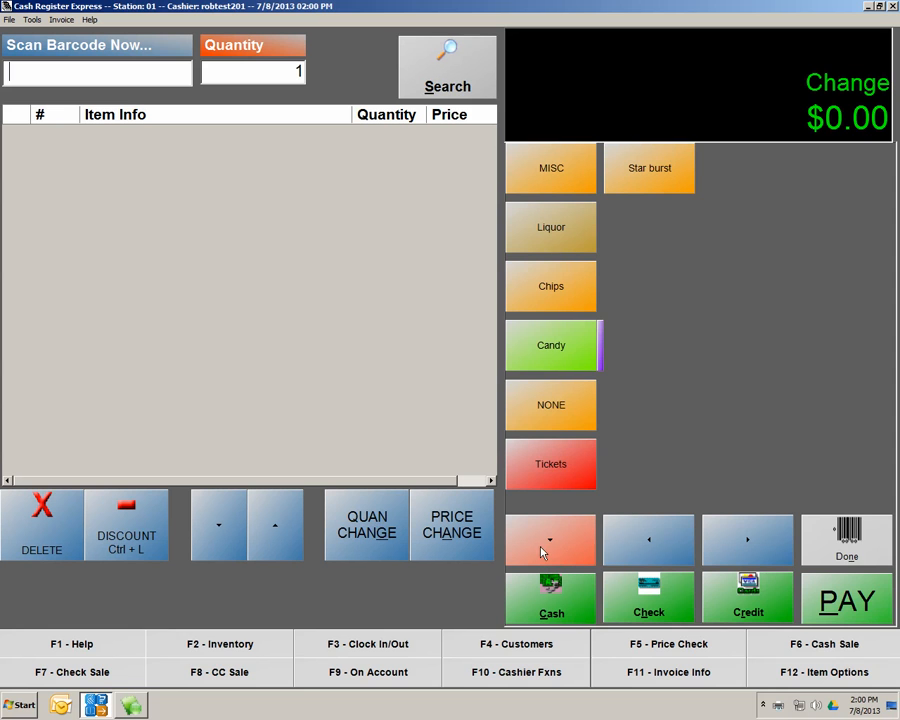
Attach the loyalty customer to the new sale from the Select Customer list
click(810, 530)
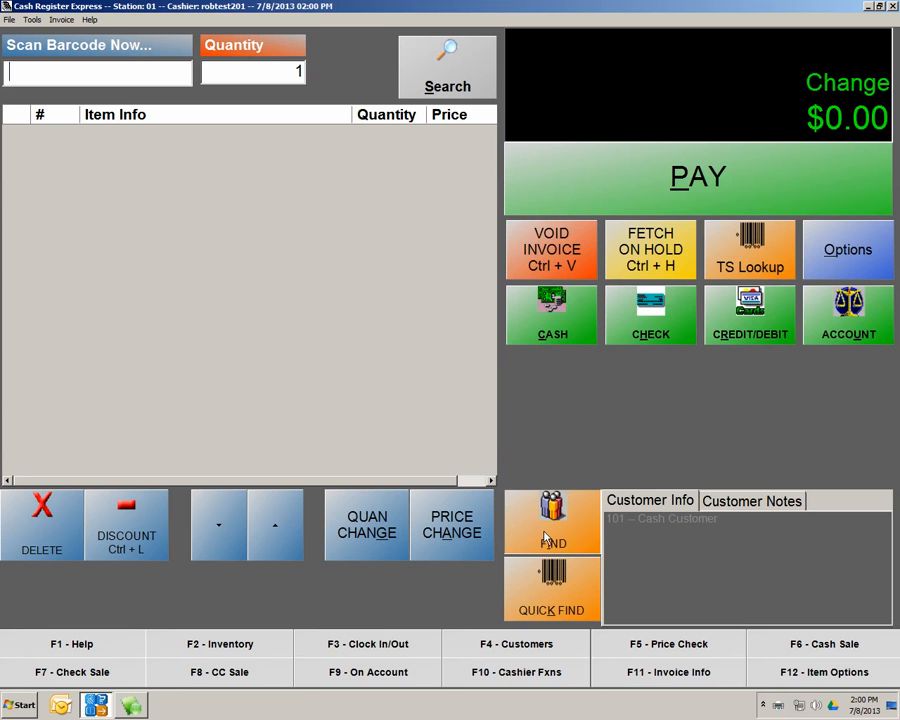
click(652, 505)
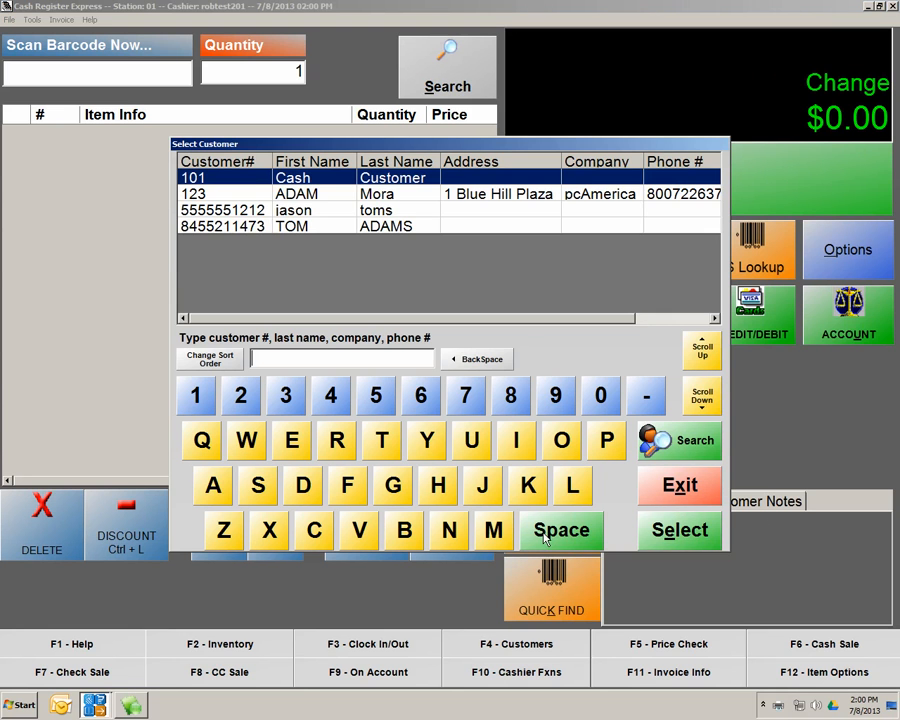
double_click(318, 212)
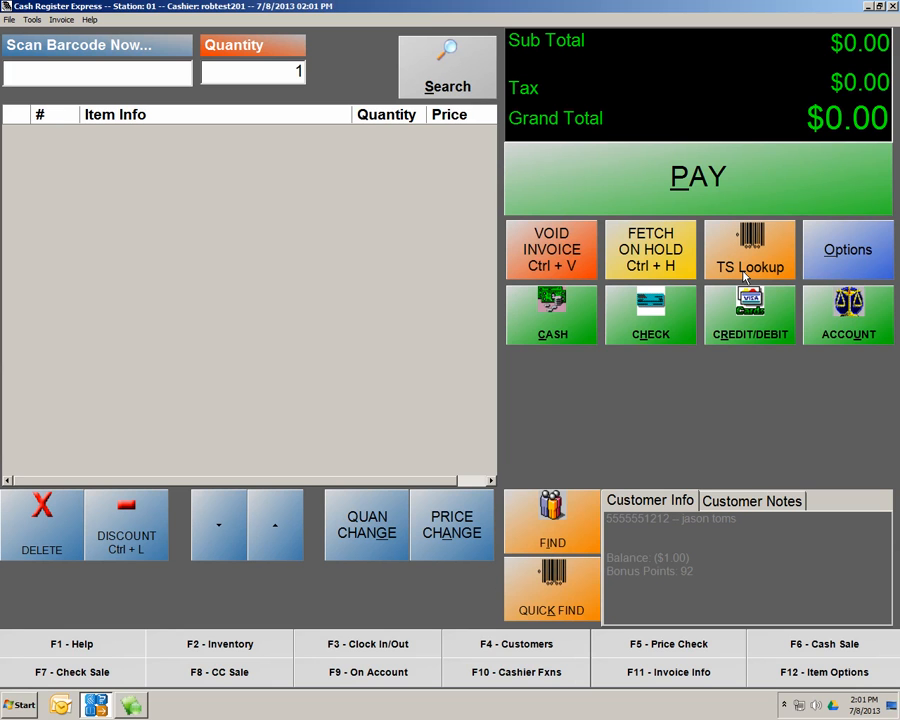
Open Employee Maintenance from Options > Administrative and show employee 01's Personal Info page
click(851, 250)
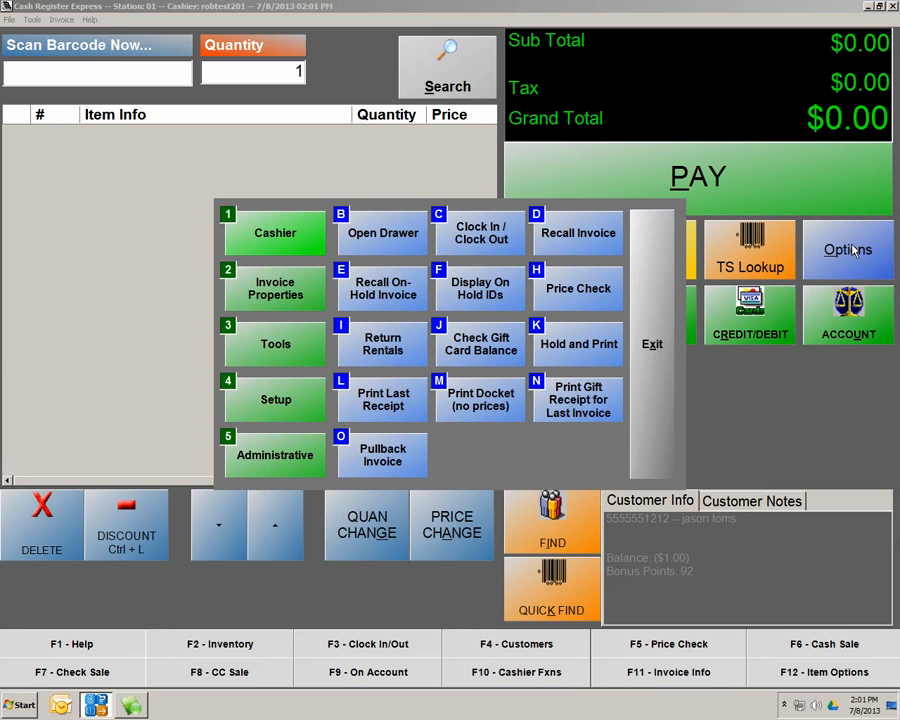
click(270, 462)
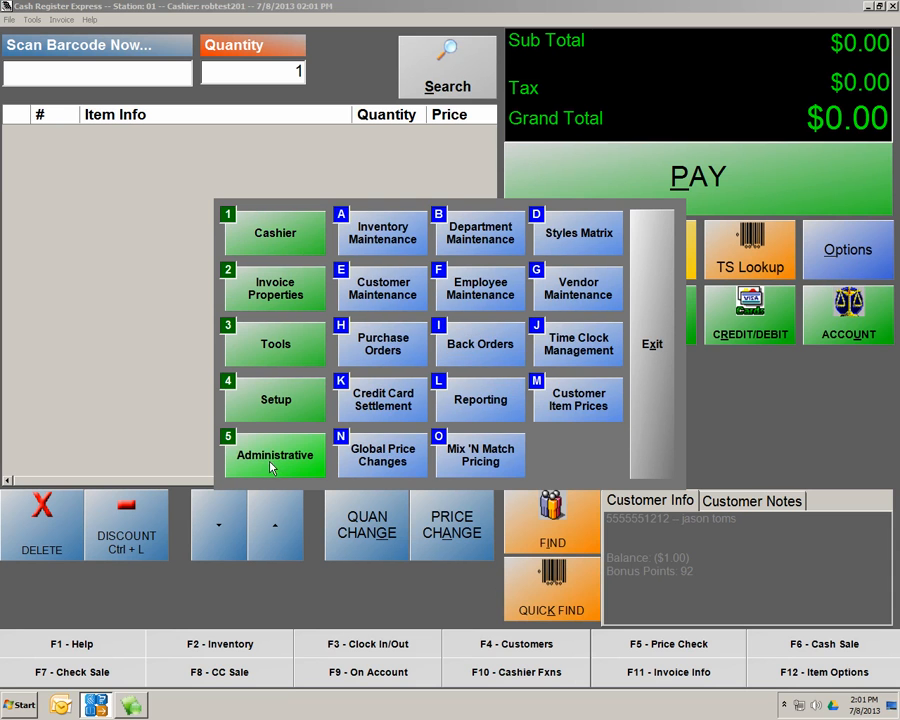
click(479, 293)
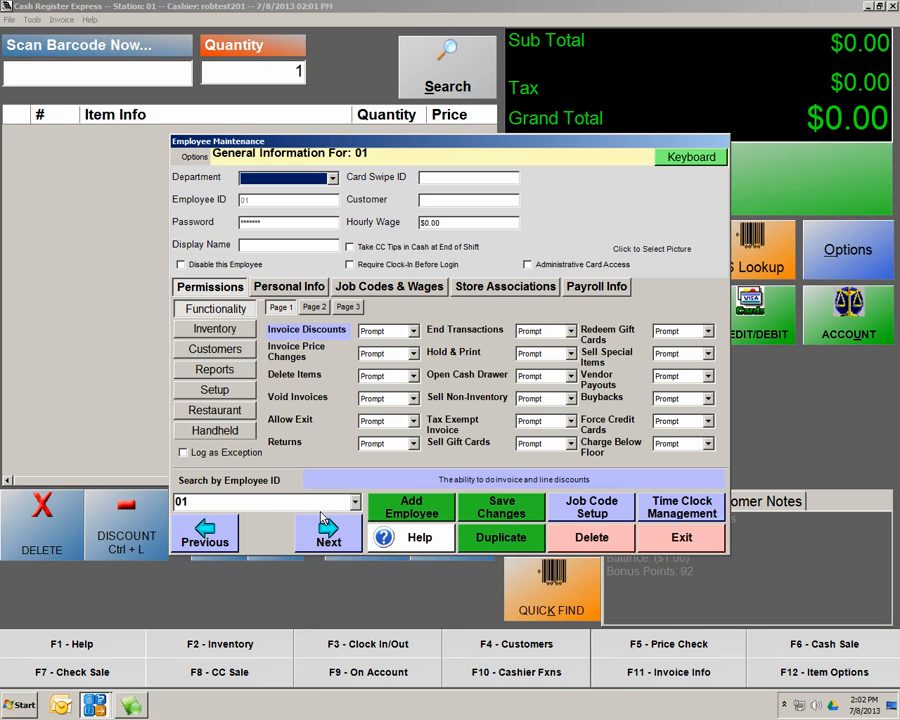
click(355, 503)
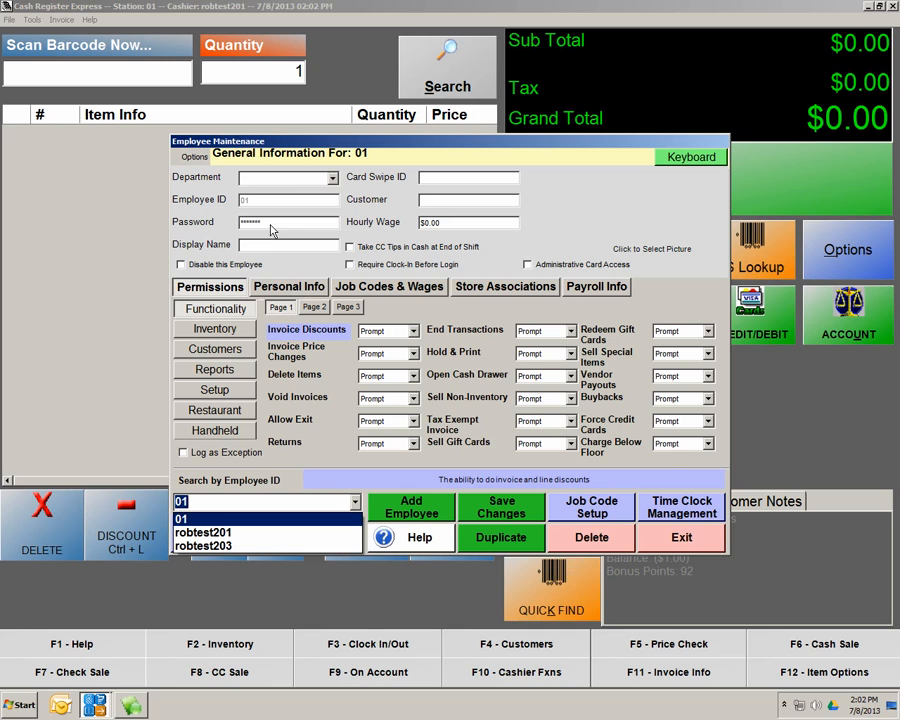
click(277, 292)
click(277, 292)
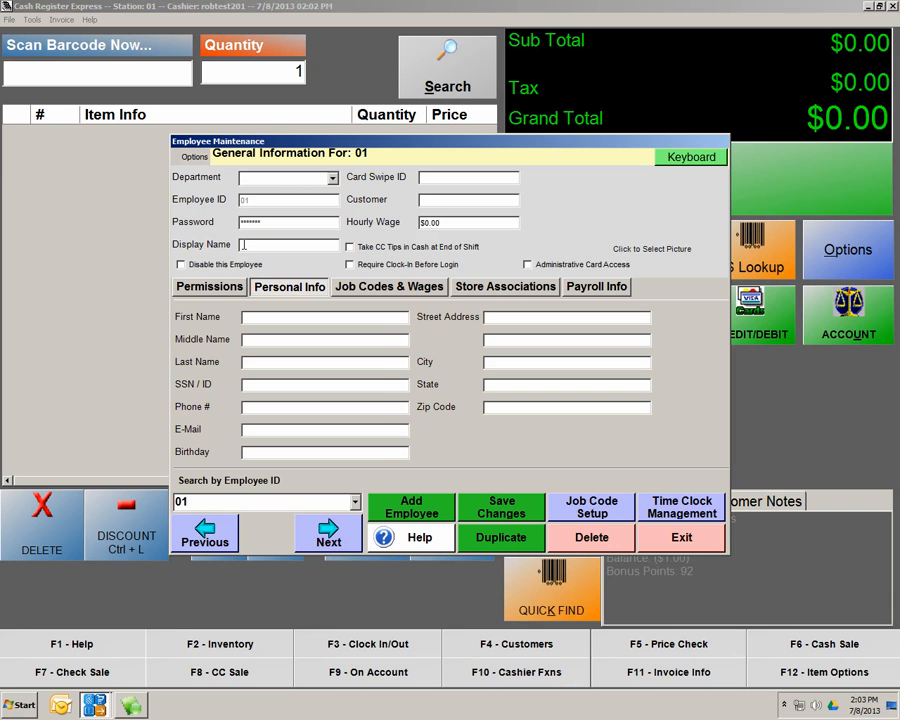
Switch Employee Maintenance to employee 01's Permissions tab
click(240, 285)
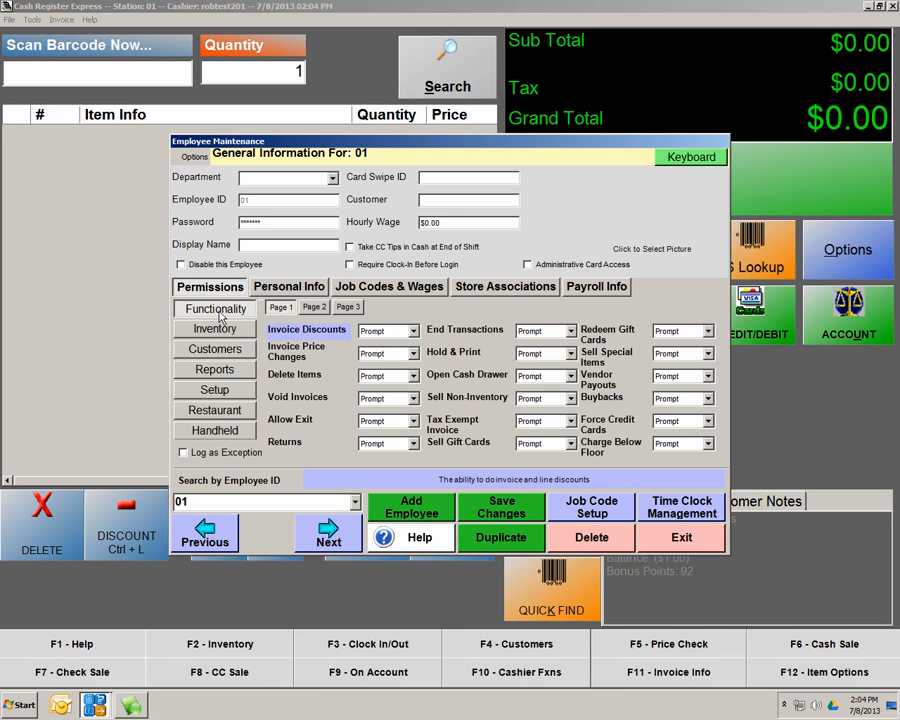
Browse functionality permission pages 1–3 and inspect the End Transactions and Invoice Discounts permissions
click(314, 307)
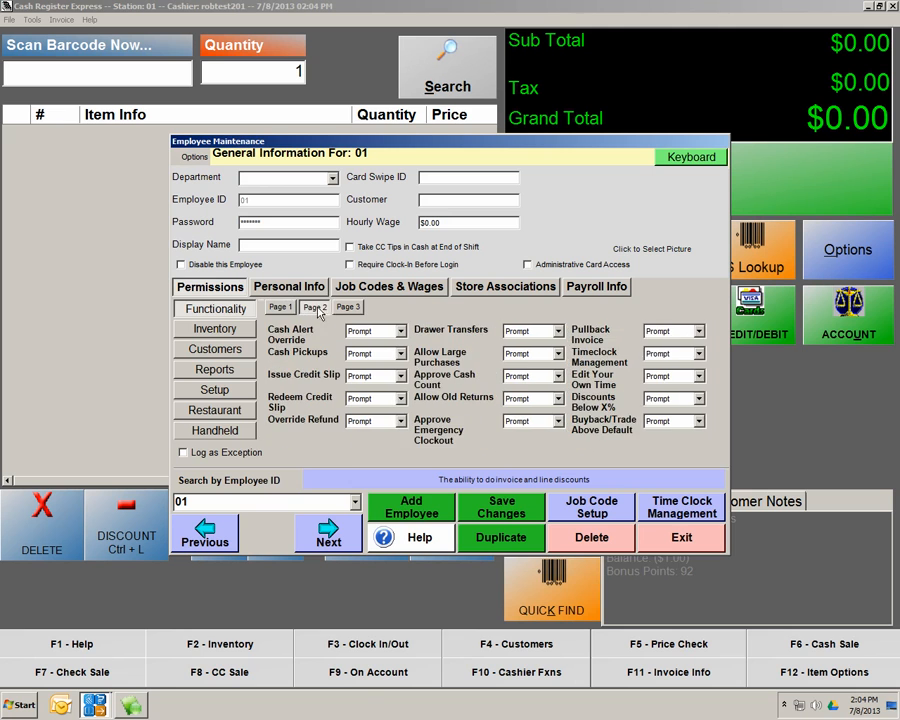
click(348, 307)
click(292, 309)
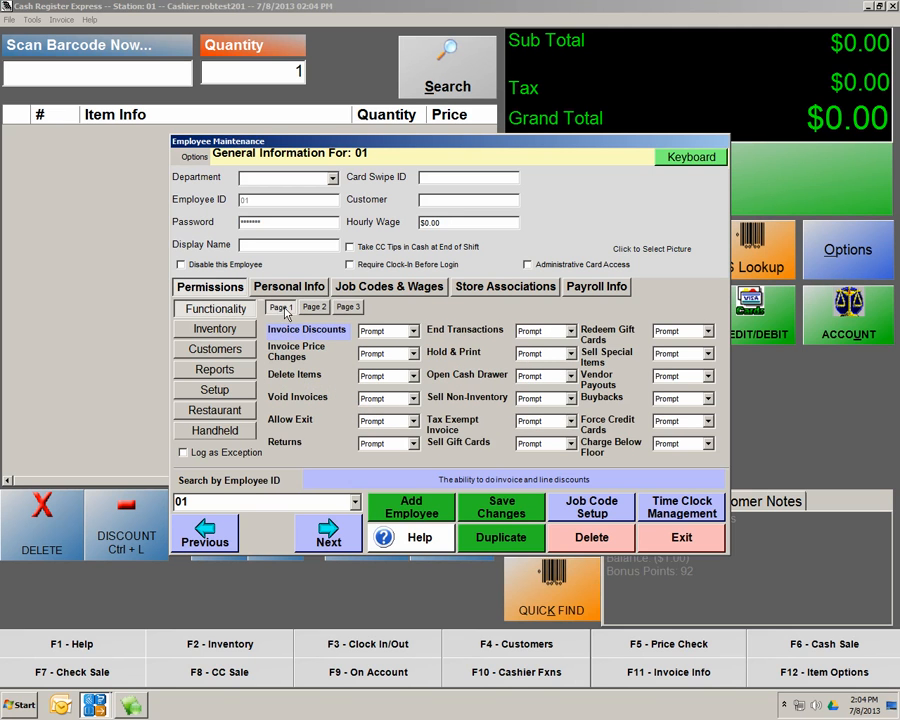
click(318, 308)
click(346, 308)
click(281, 307)
click(476, 337)
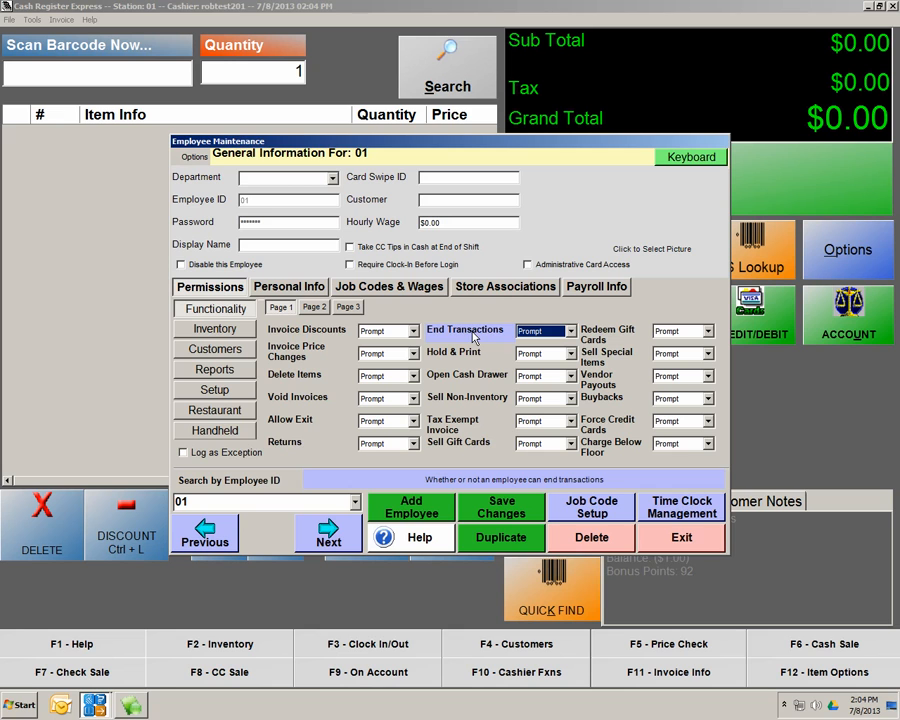
click(318, 336)
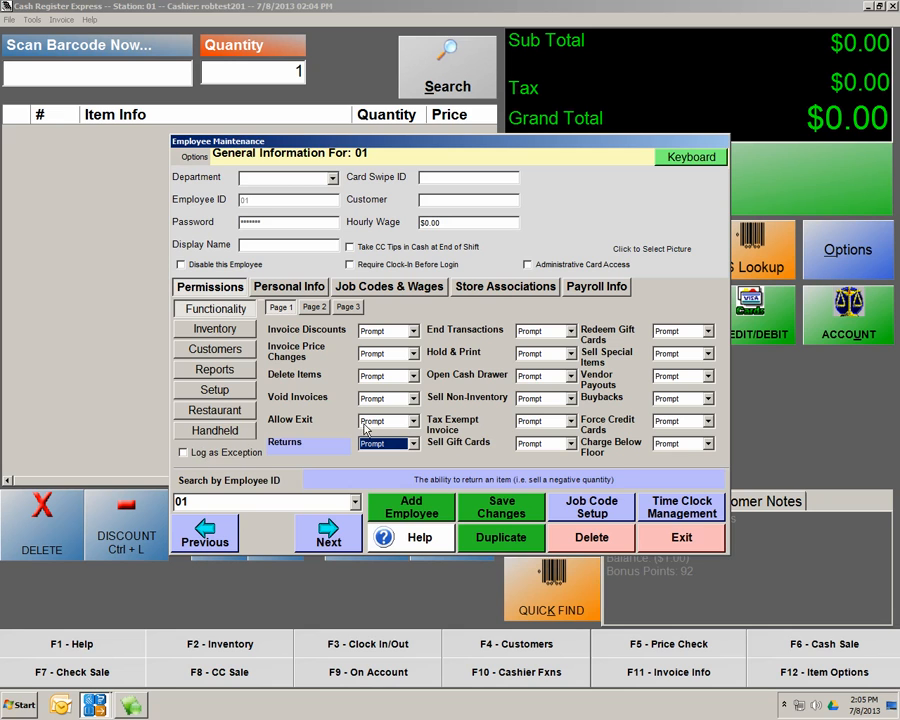
Flag Open Cash Drawer to log as an exception and save employee 01's permissions
click(452, 376)
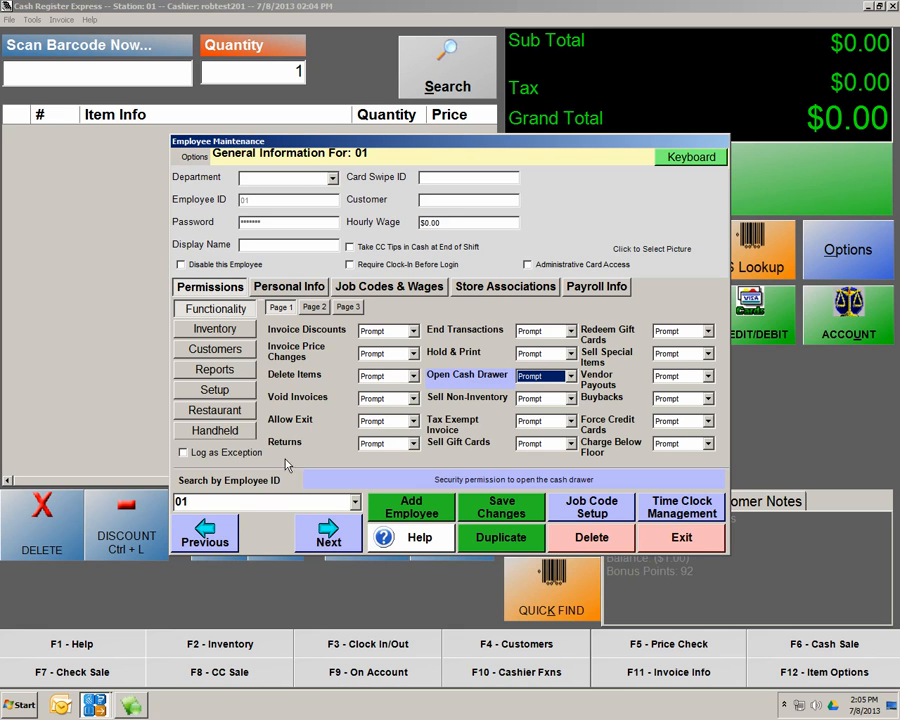
click(184, 453)
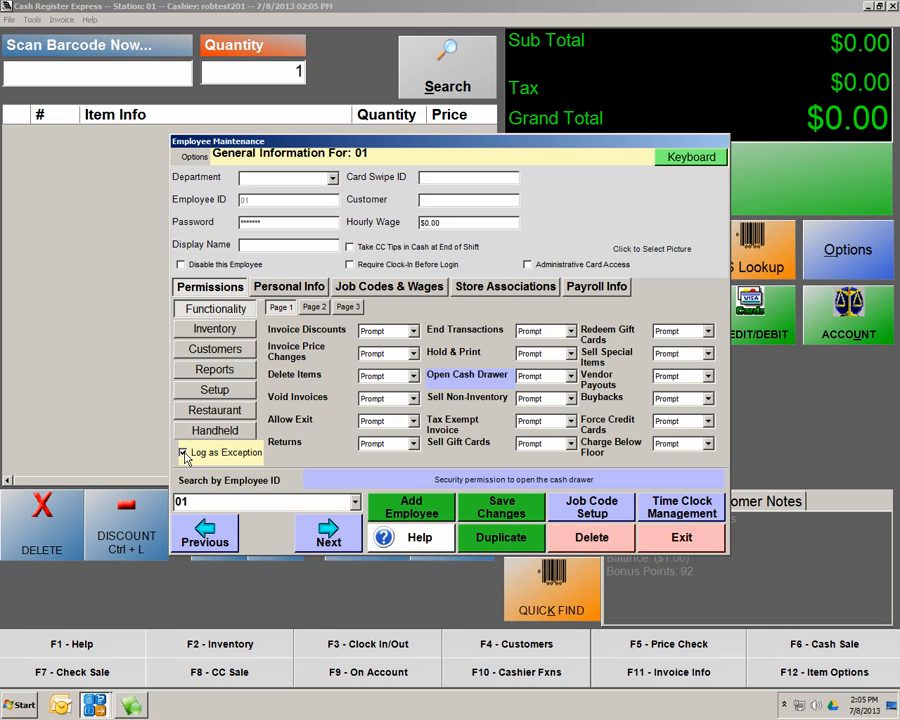
click(459, 355)
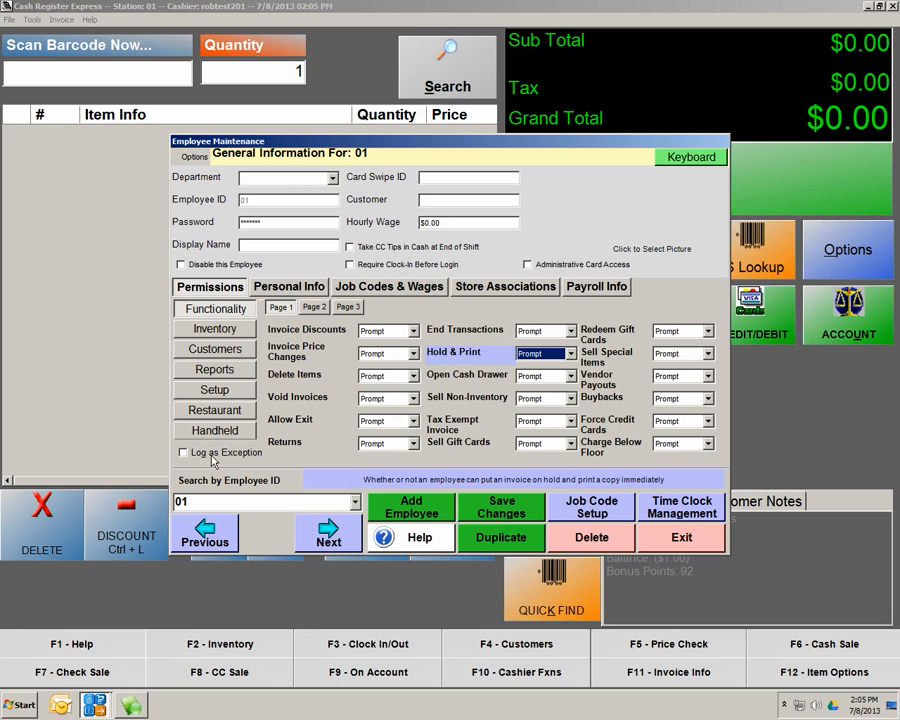
click(455, 400)
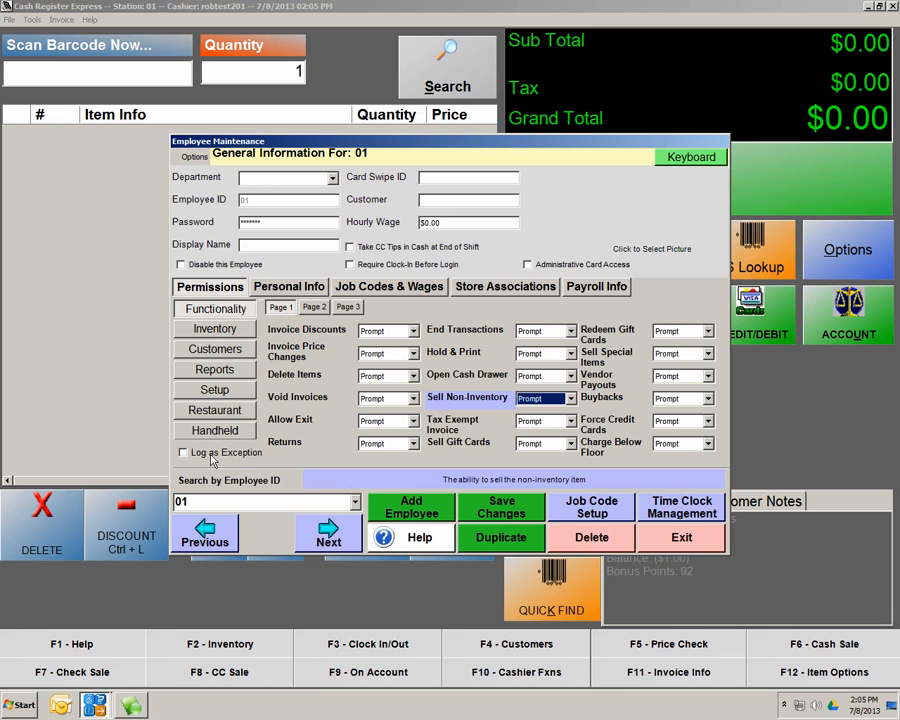
click(474, 378)
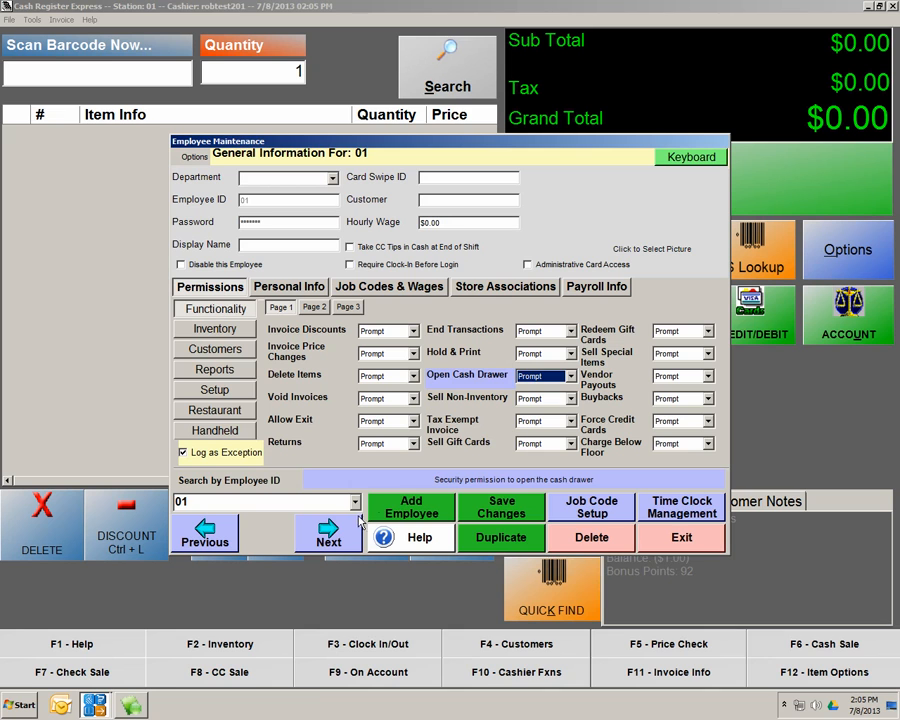
click(497, 504)
Load adam's record (robtest203) and view functionality permission pages 2 and 3
click(355, 502)
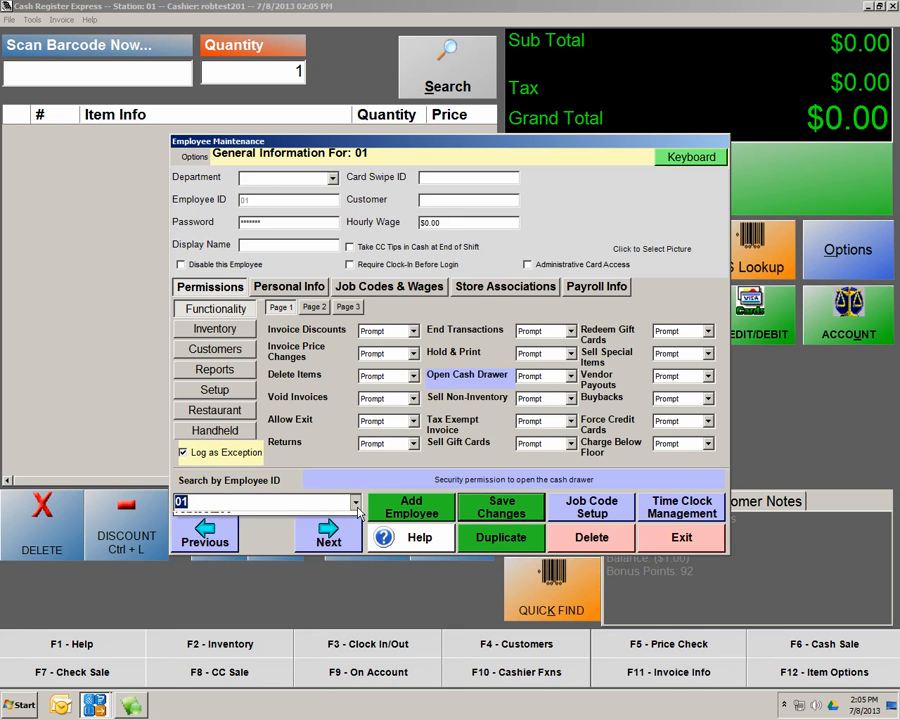
click(245, 546)
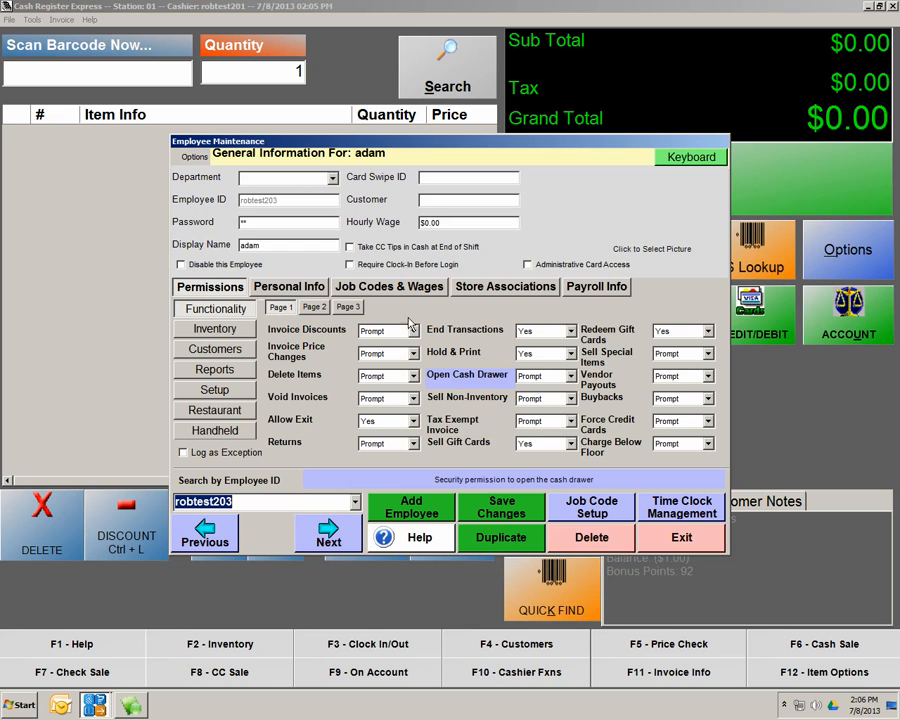
click(314, 307)
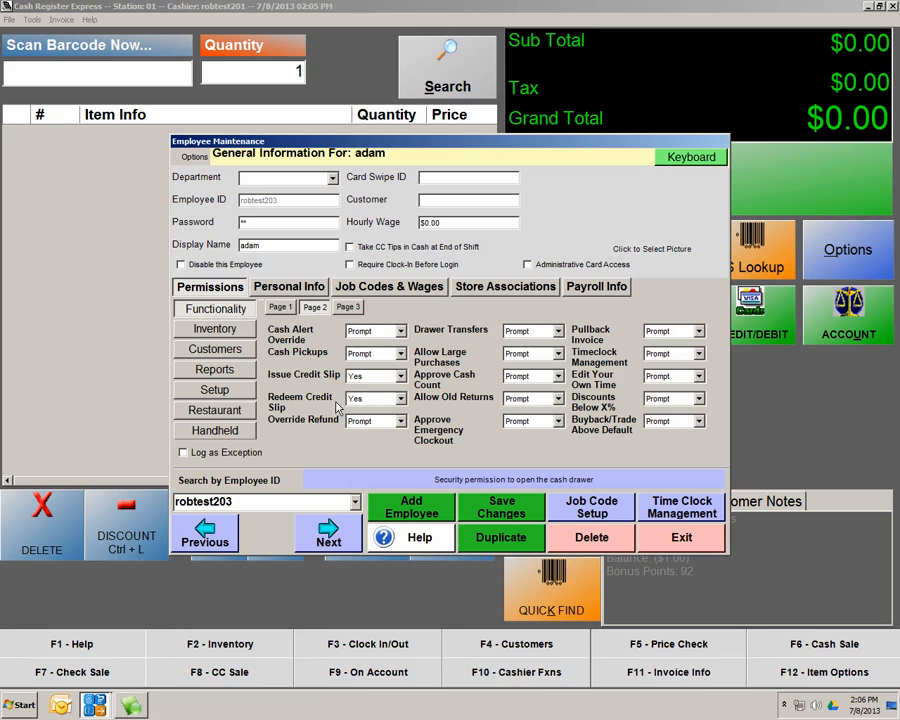
click(348, 307)
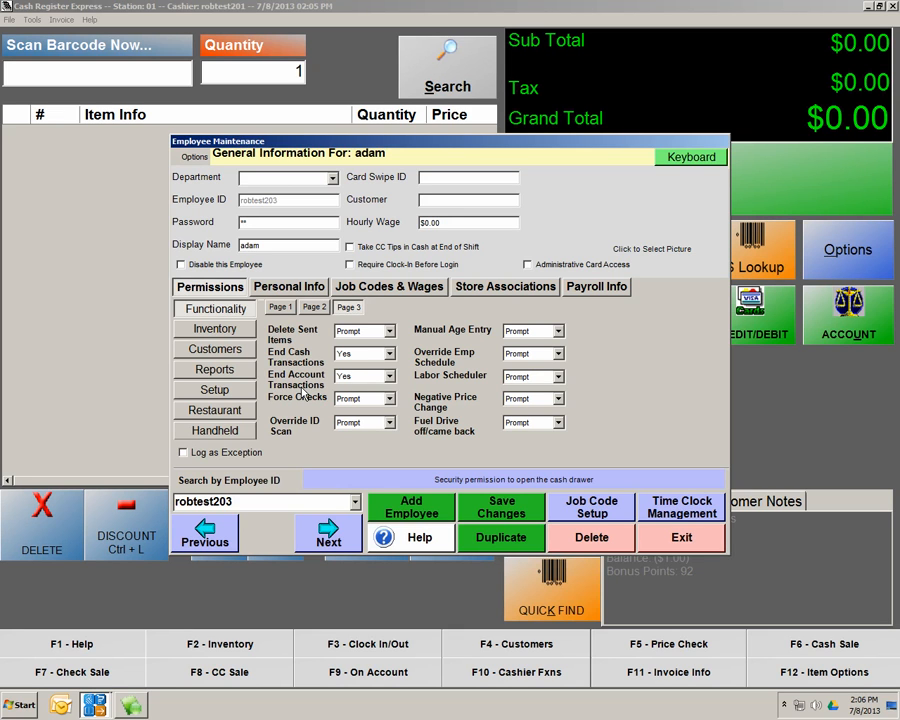
Review adam's Inventory, Customers, Reports, Setup and Restaurant permissions, including Access Others Tables
click(237, 332)
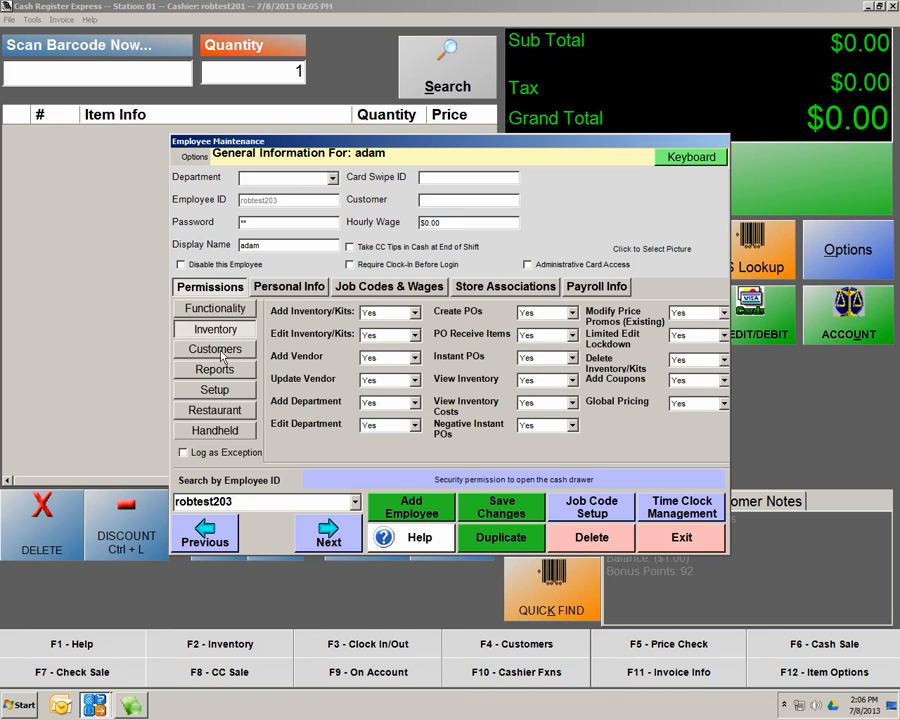
click(250, 354)
click(226, 369)
click(228, 390)
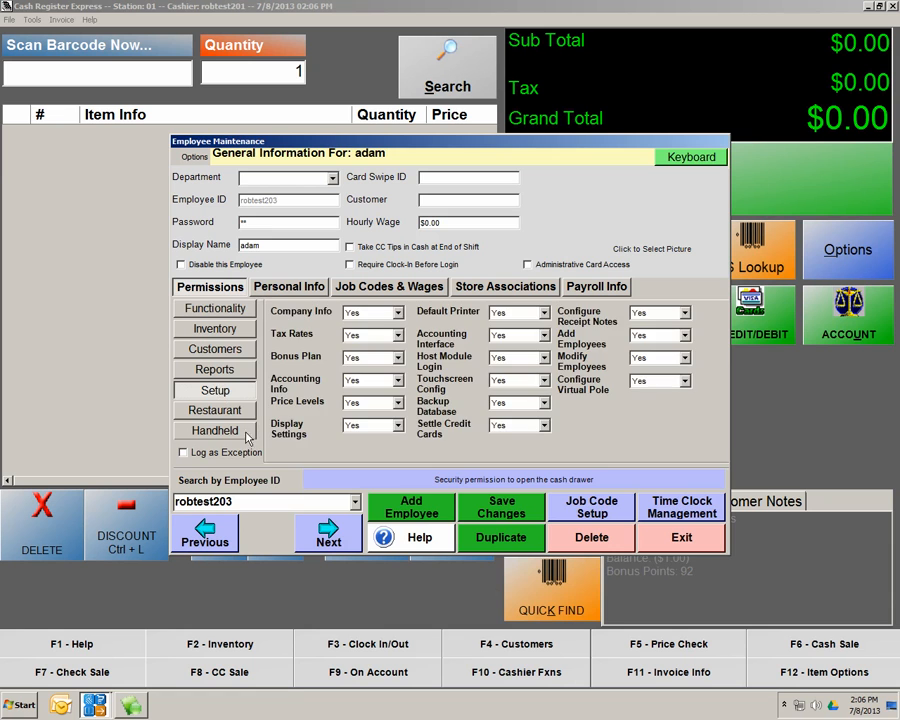
click(213, 411)
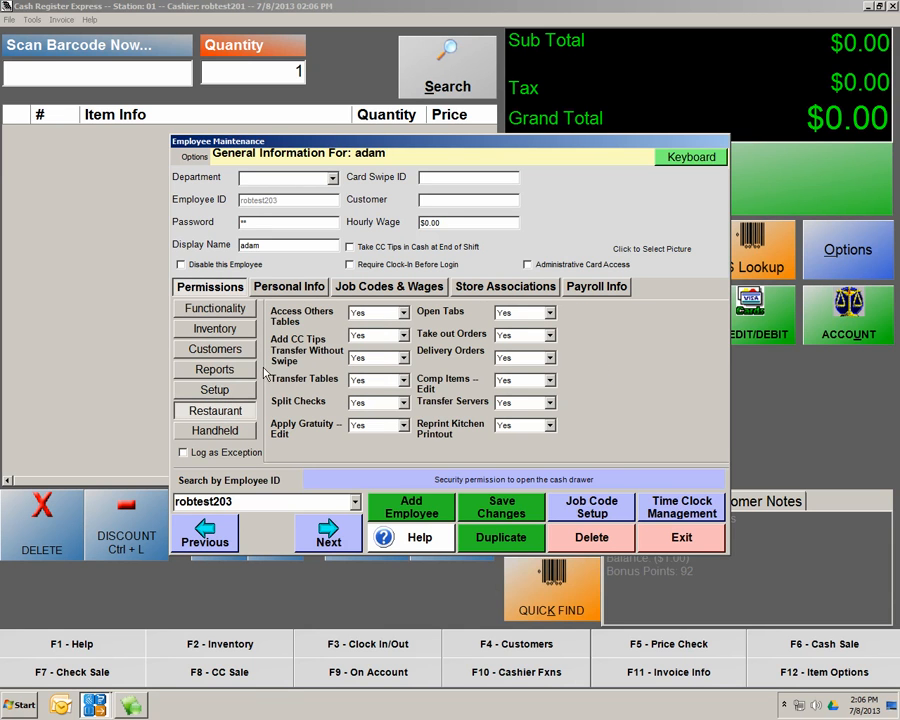
click(293, 314)
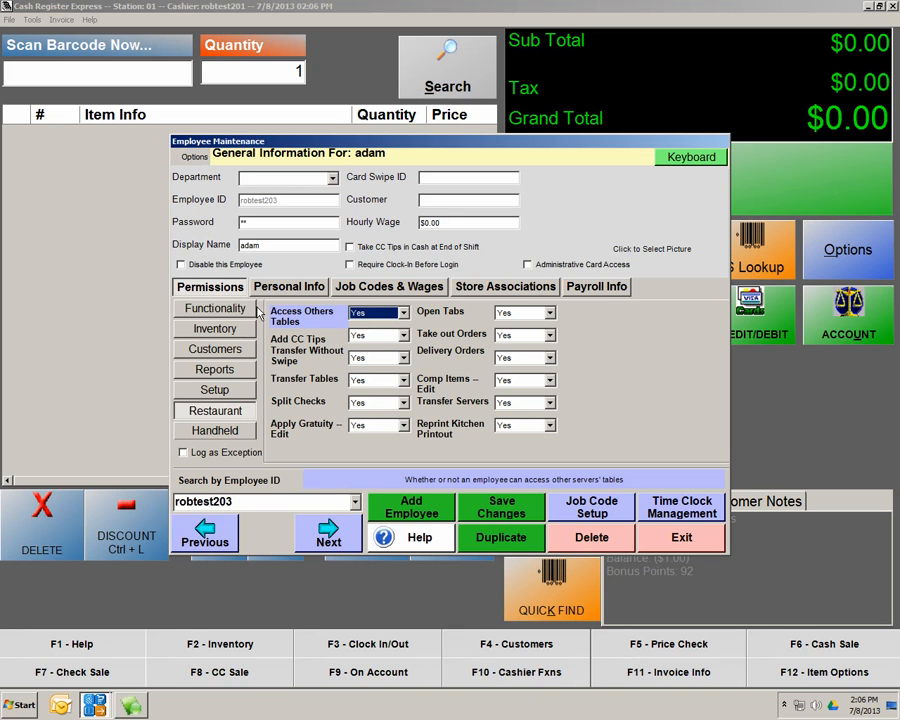
Leave adam's Invoice Discounts permission at Prompt and save his permissions
click(247, 309)
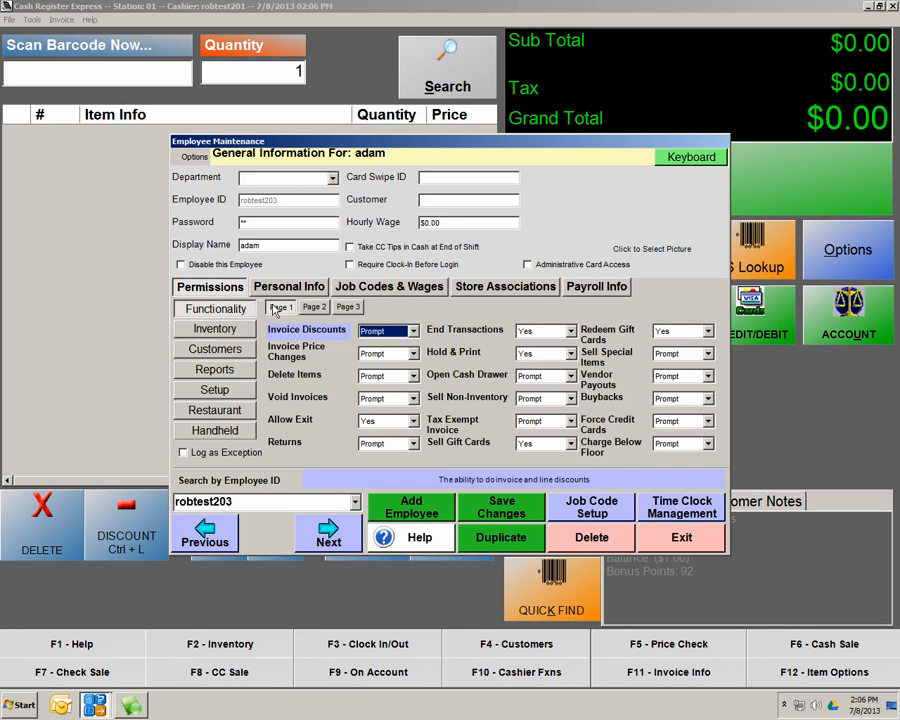
click(413, 331)
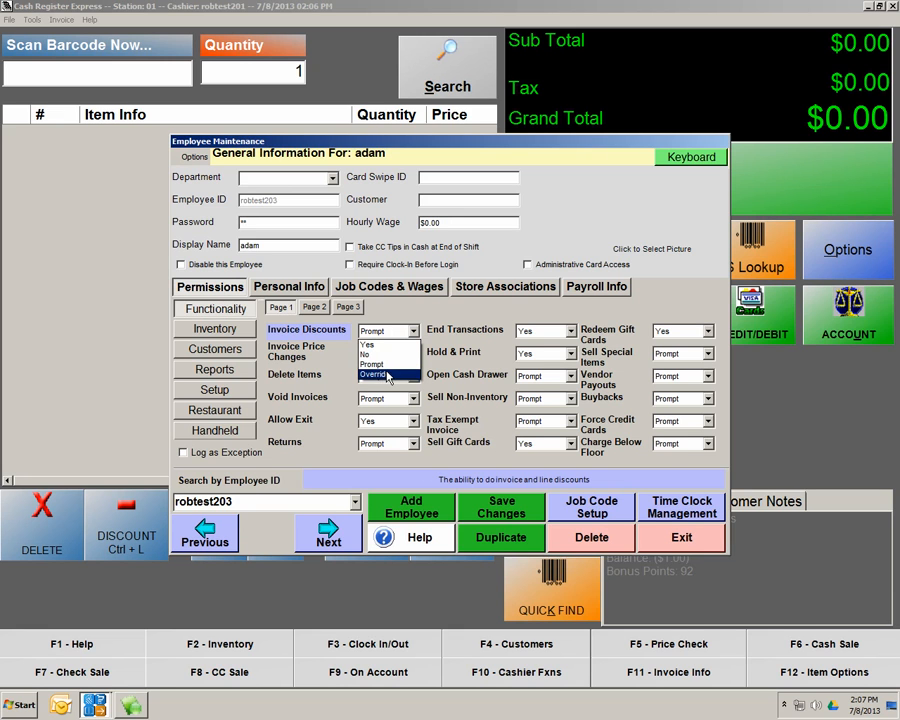
click(487, 496)
click(487, 496)
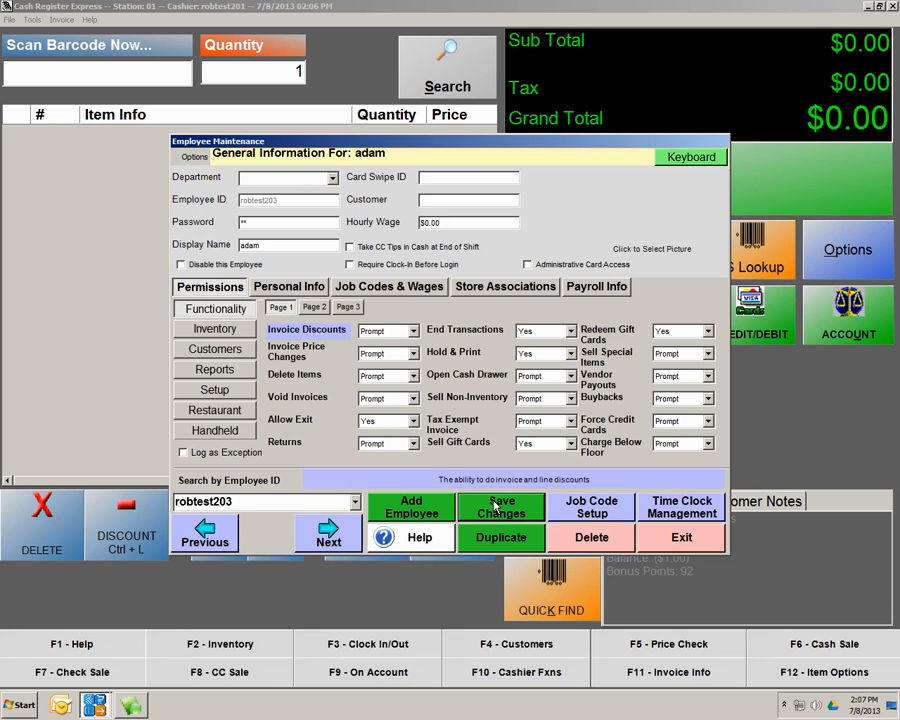
Show adam's job codes: robtest2Cashier at $10.00/$12.00 and robtest2Stock at $6.00/$8.00, then open Job Code Setup
click(381, 293)
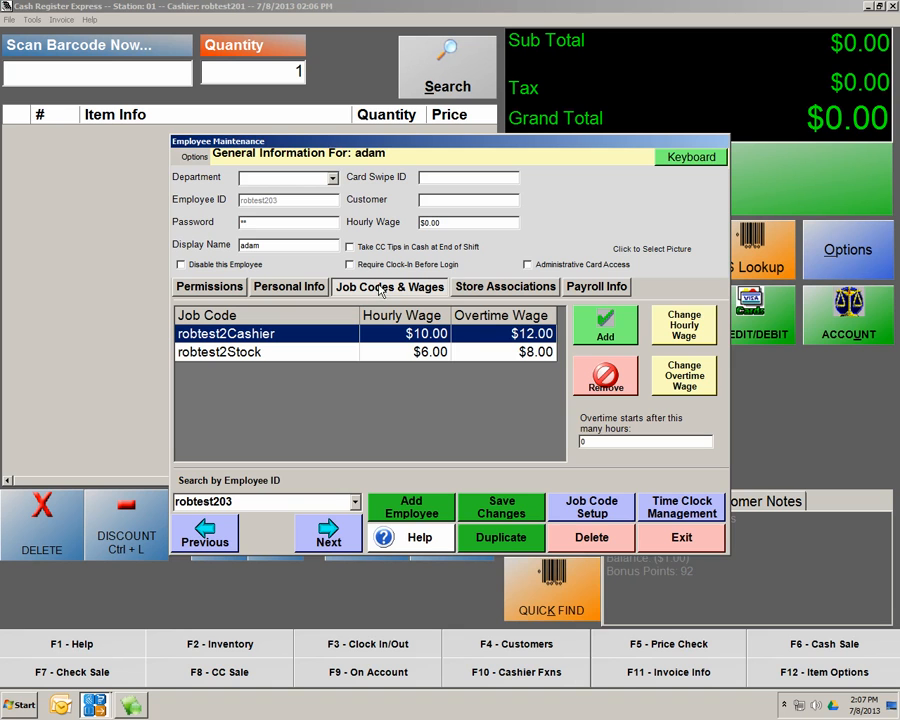
click(590, 510)
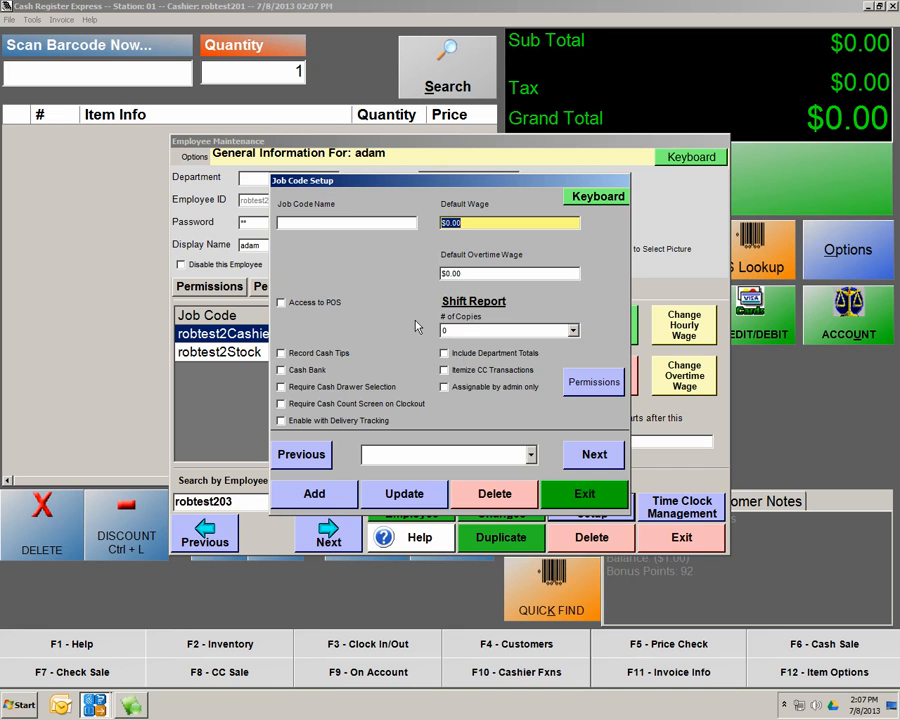
Check the Stock and Cashier job code settings in Job Code Setup, then exit the form
click(531, 455)
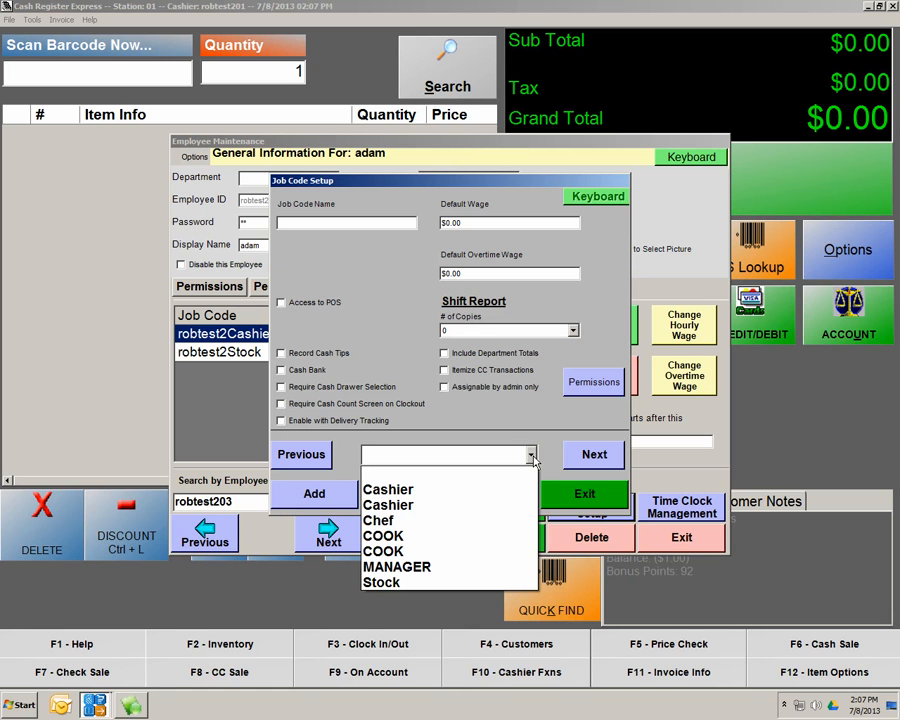
click(399, 582)
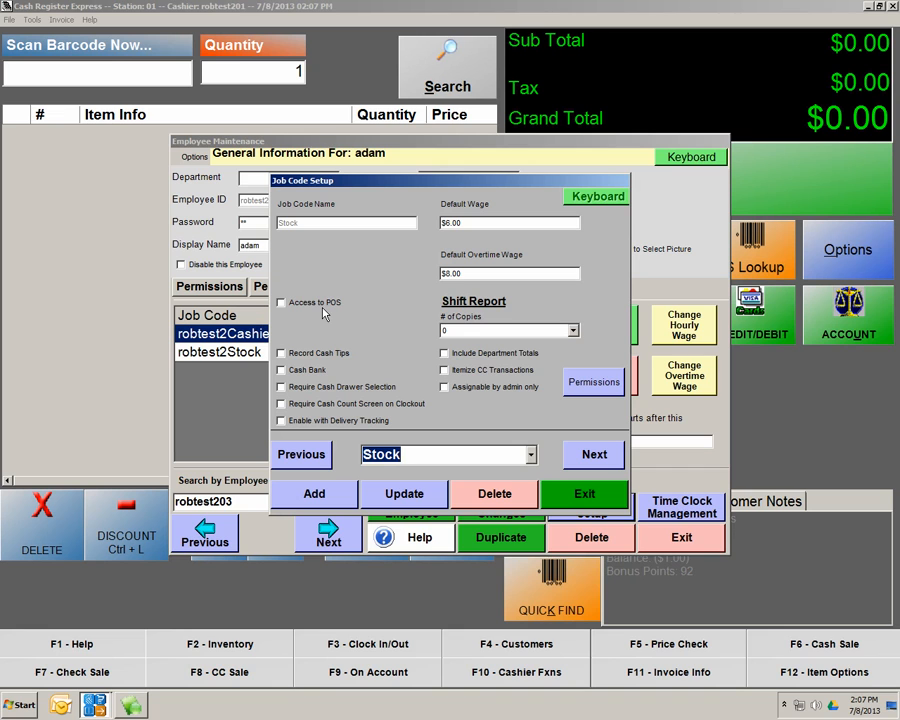
click(531, 455)
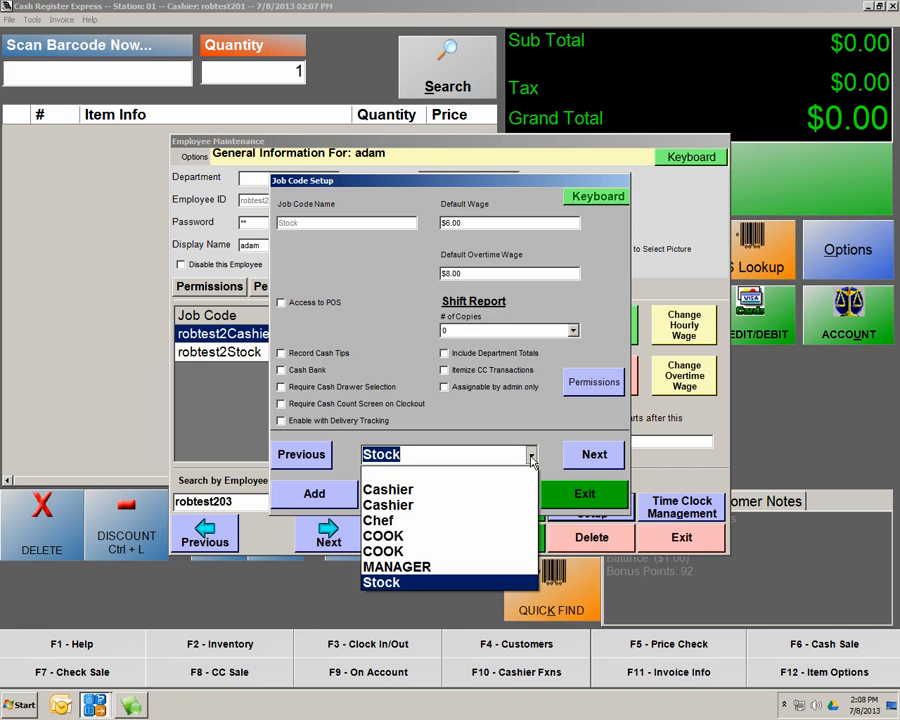
click(405, 489)
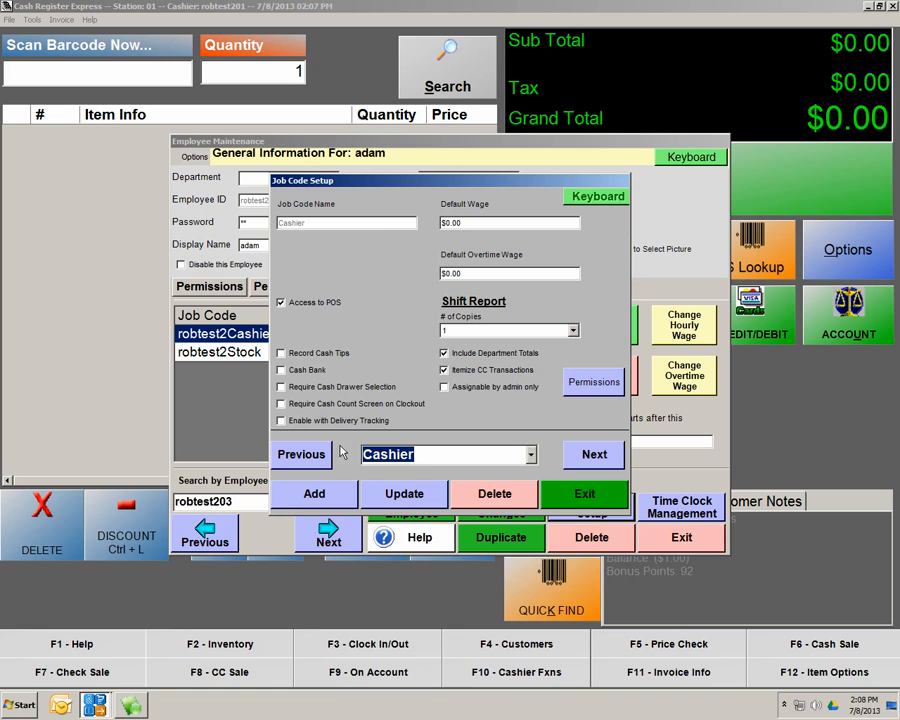
click(568, 496)
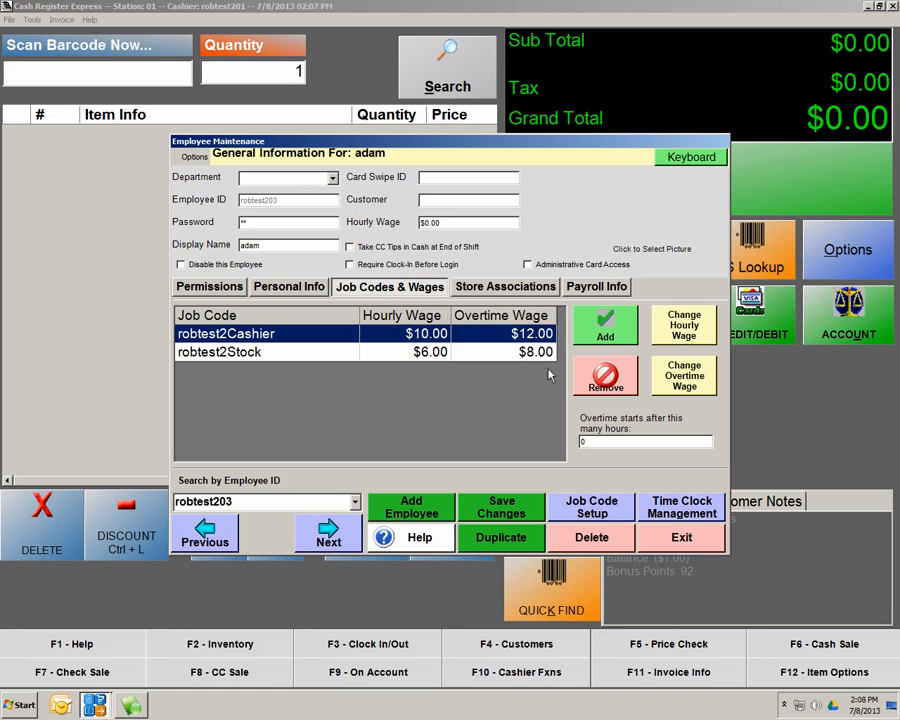
Remove adam's robtest2Stock and robtest2Cashier job codes and save the empty list
click(240, 363)
click(605, 376)
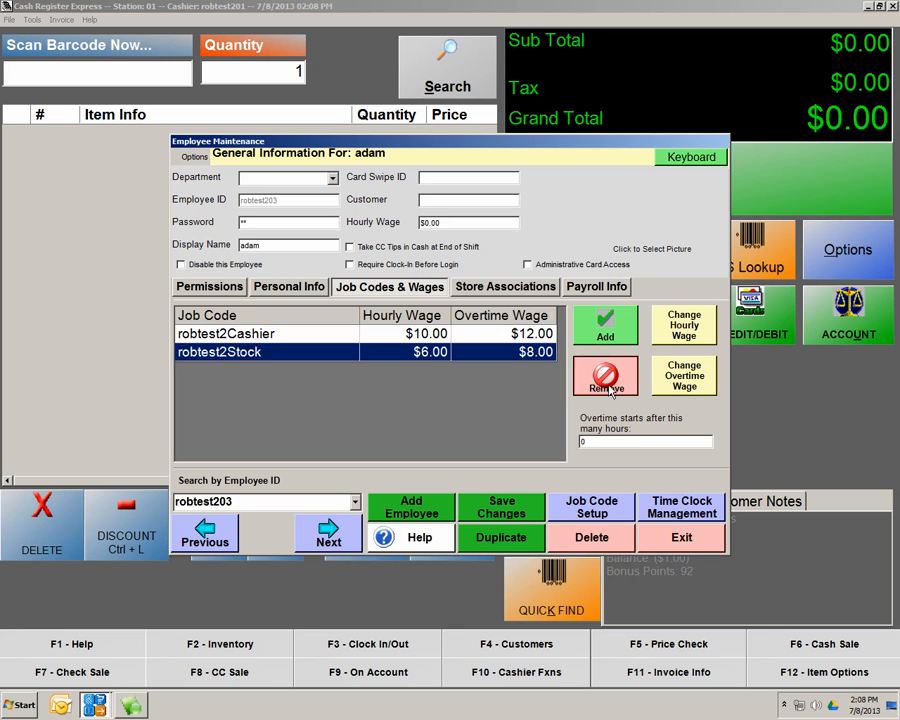
click(325, 340)
click(507, 512)
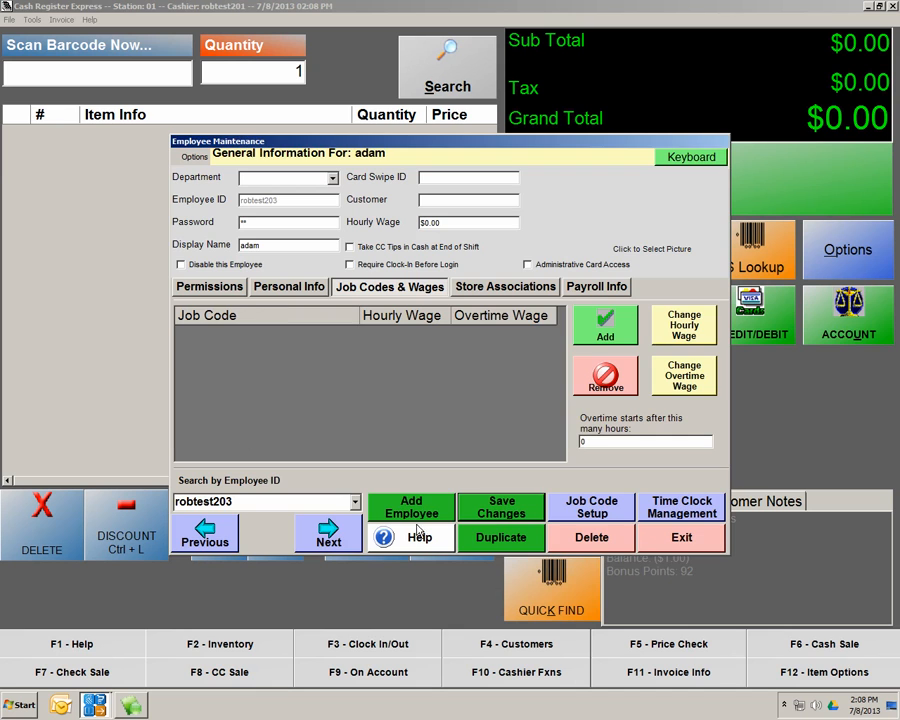
Add job codes robtest2Stock at $6.00/$8.00 and robtest1Cashier at $5.00/$10.00
click(606, 338)
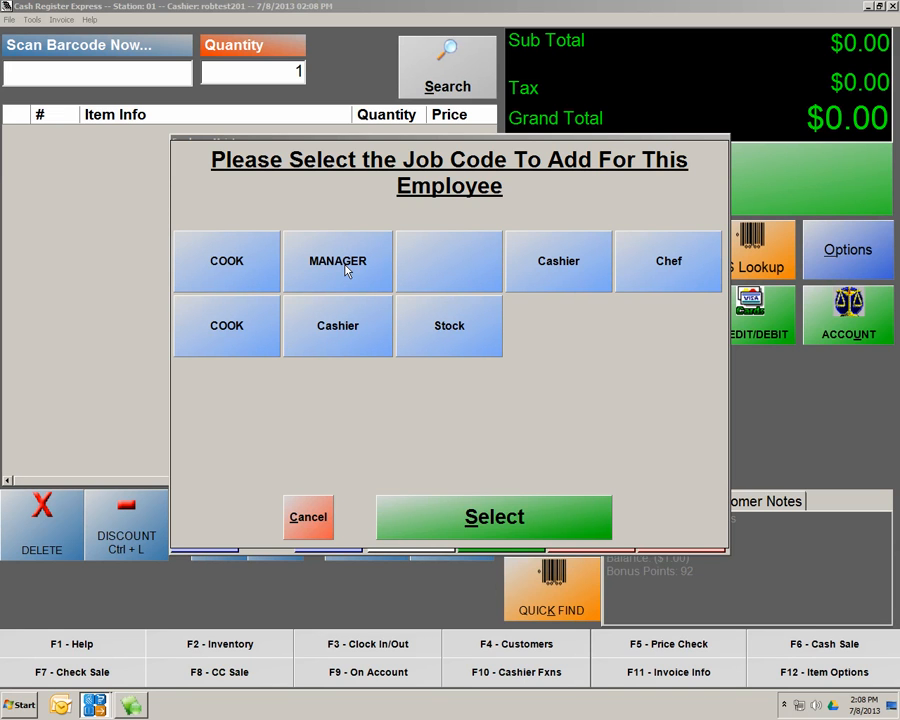
click(448, 327)
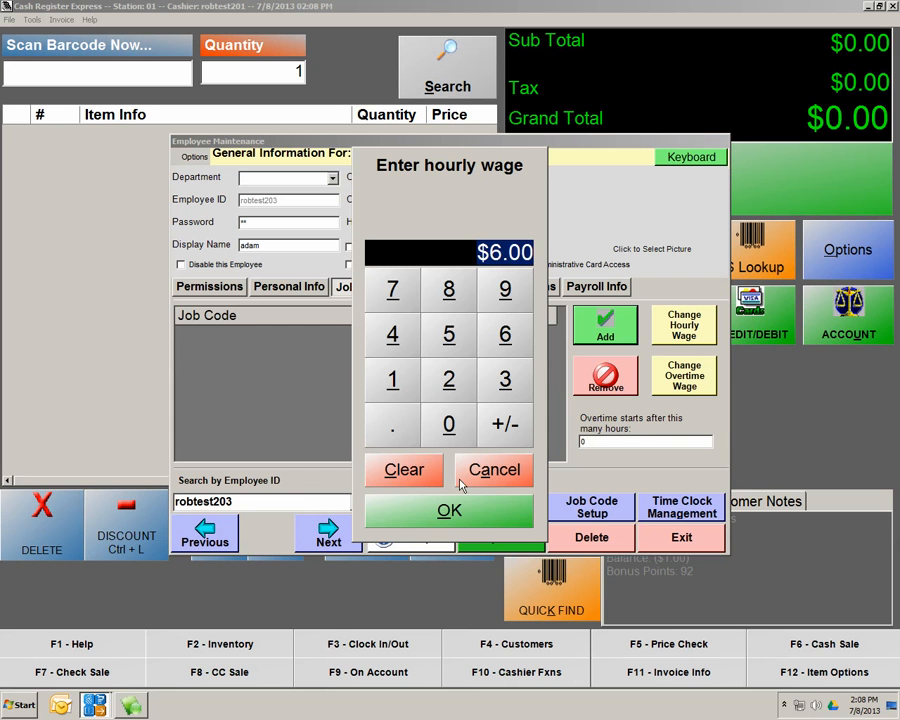
click(462, 508)
click(466, 510)
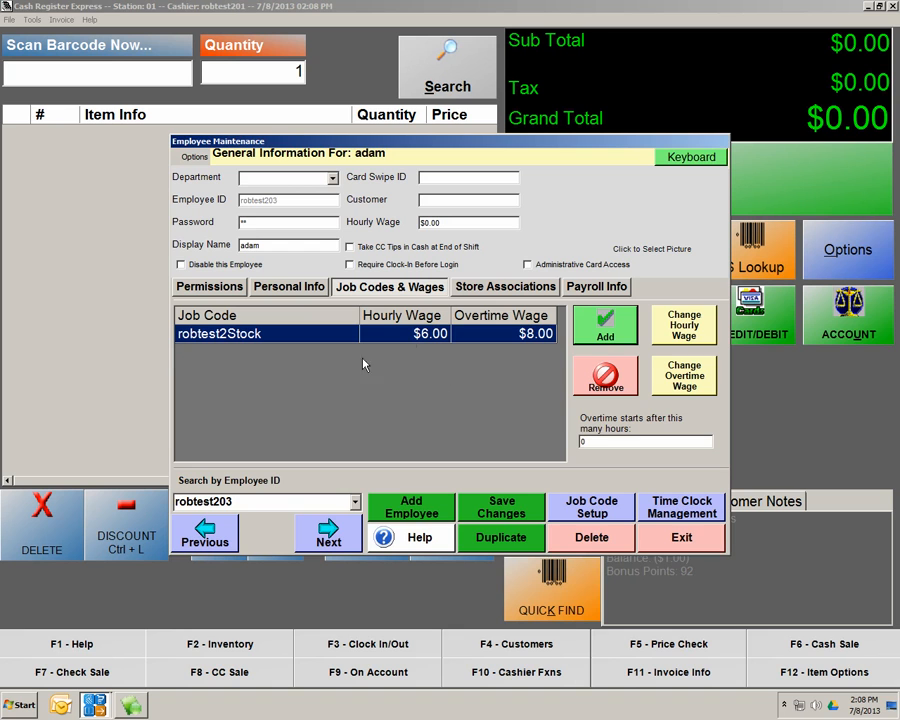
click(605, 338)
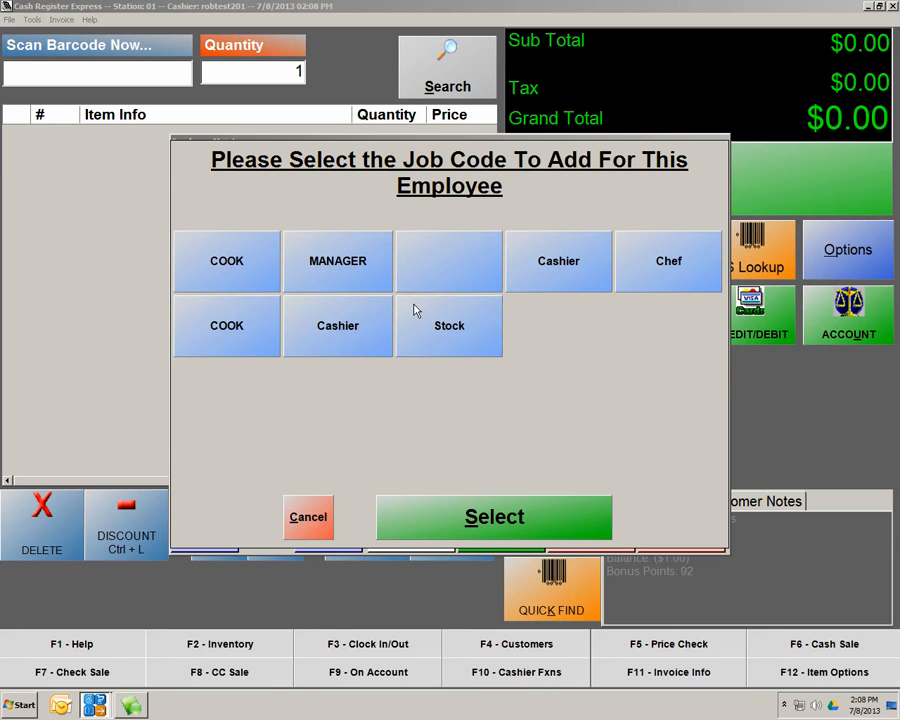
click(538, 283)
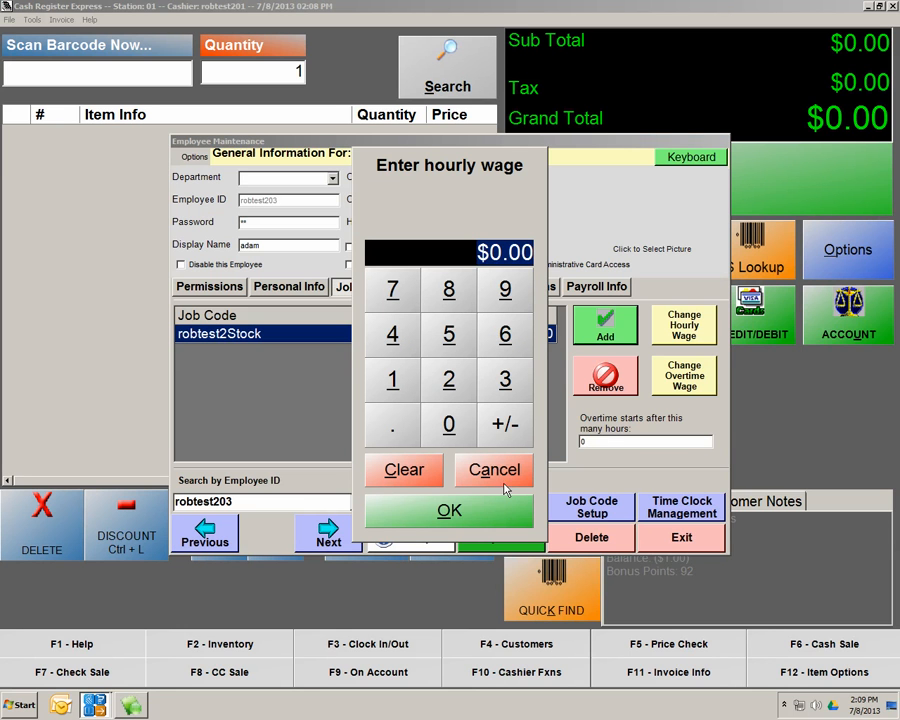
text(5.)
click(476, 508)
text(1000)
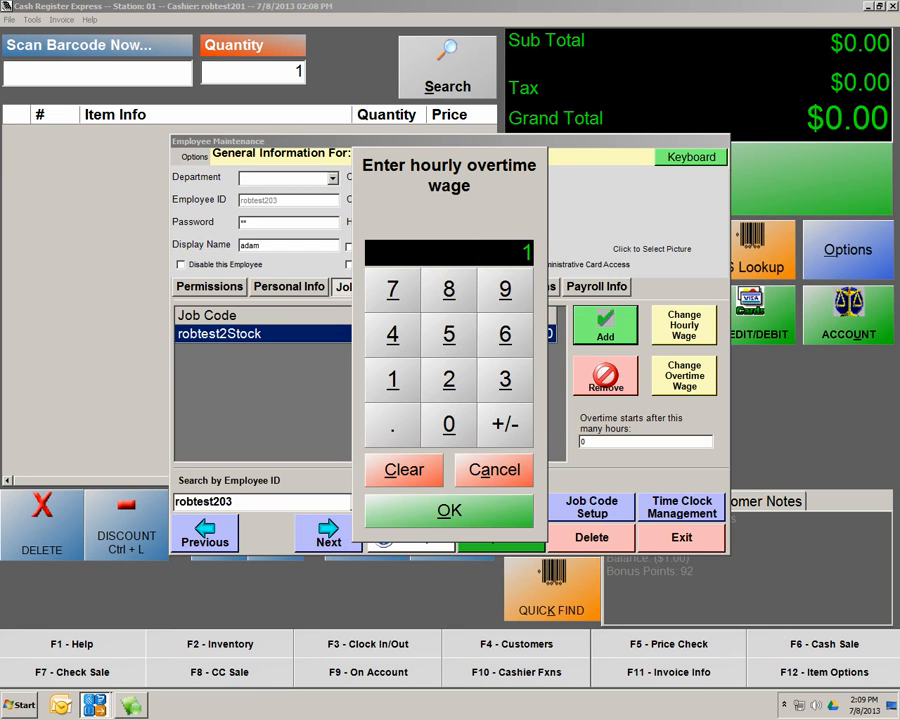
click(463, 512)
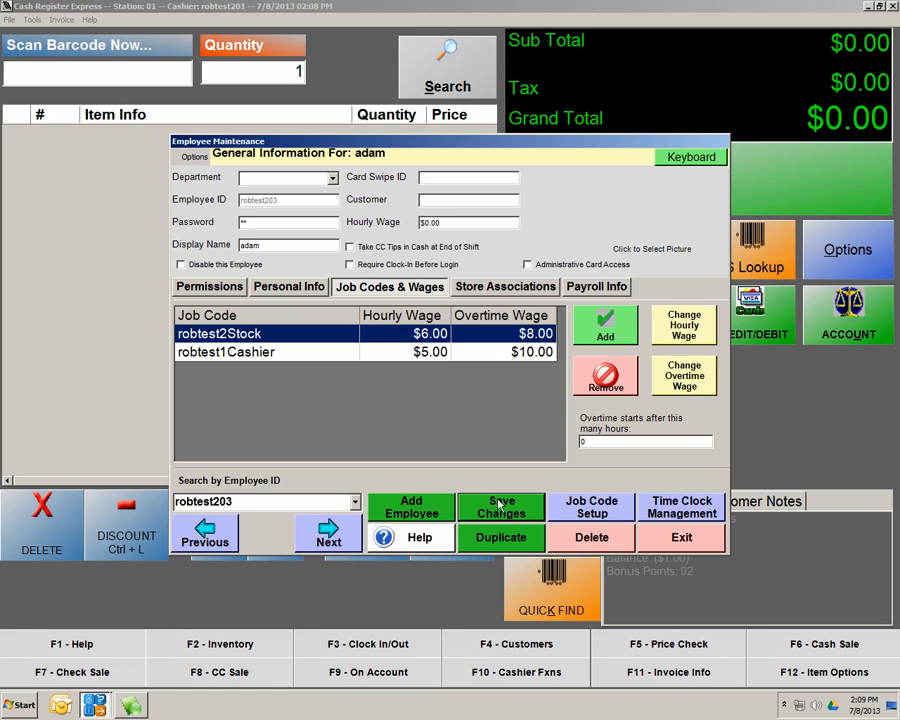
Re-enter adam's password, save the changes, and close Employee Maintenance
click(262, 222)
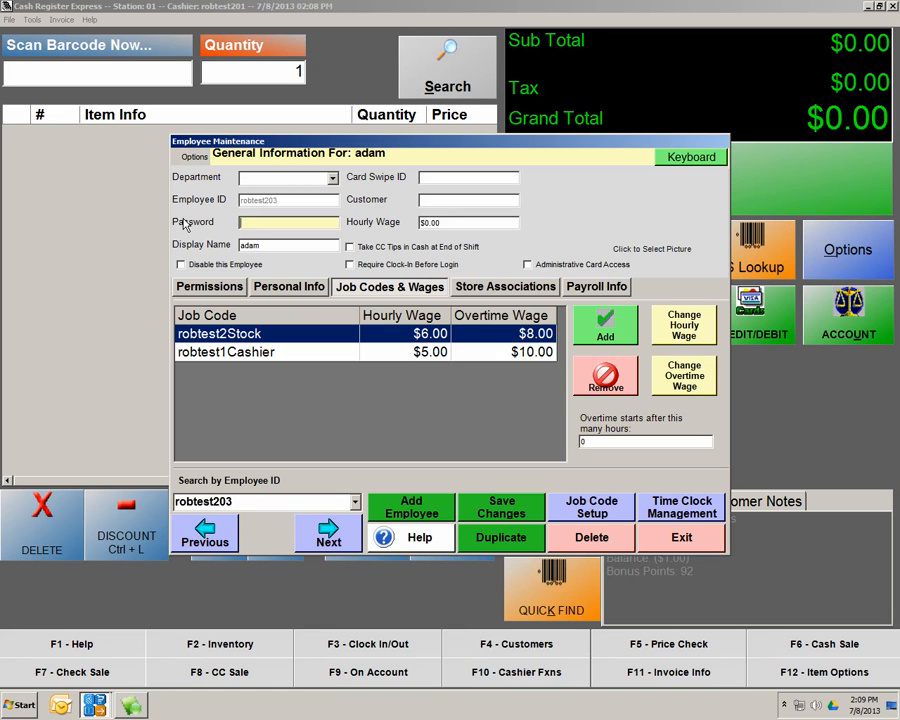
text(**)
click(513, 508)
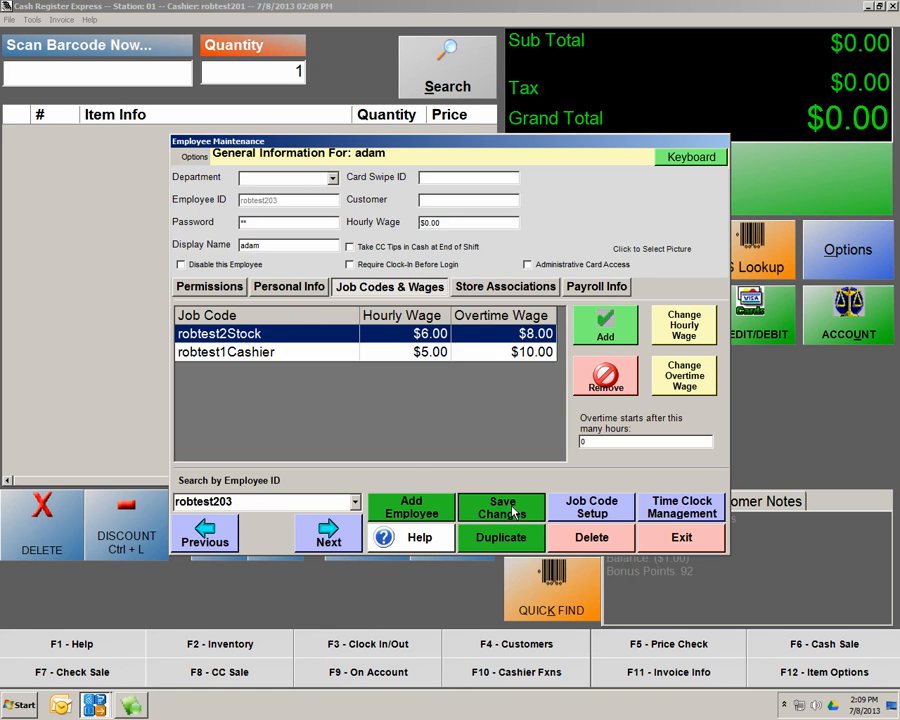
click(682, 538)
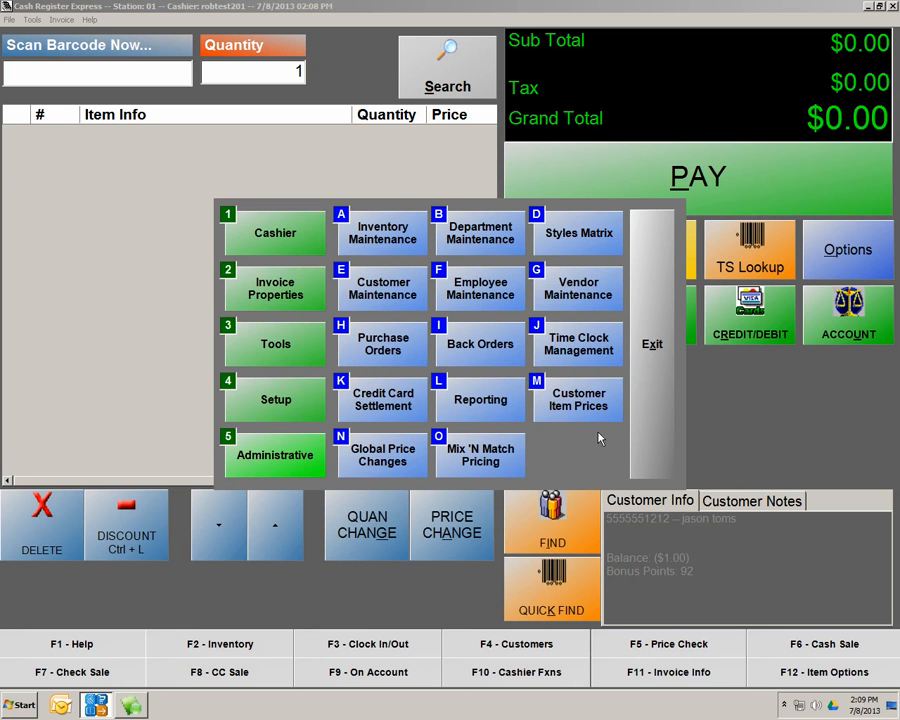
Exit the cashier functions and close the register to reach the login screen
click(283, 240)
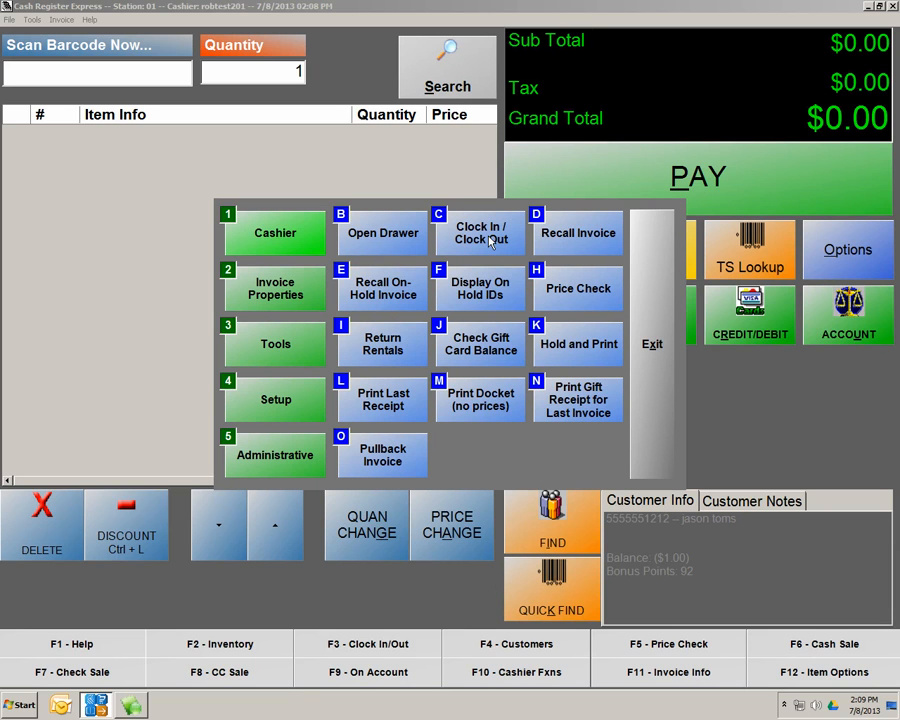
click(660, 279)
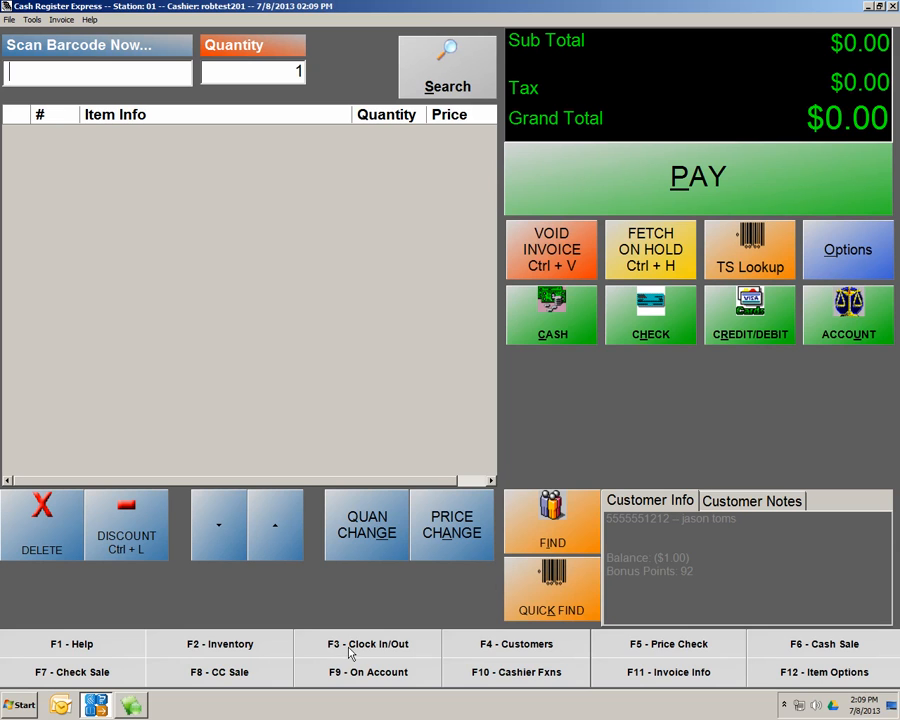
click(892, 6)
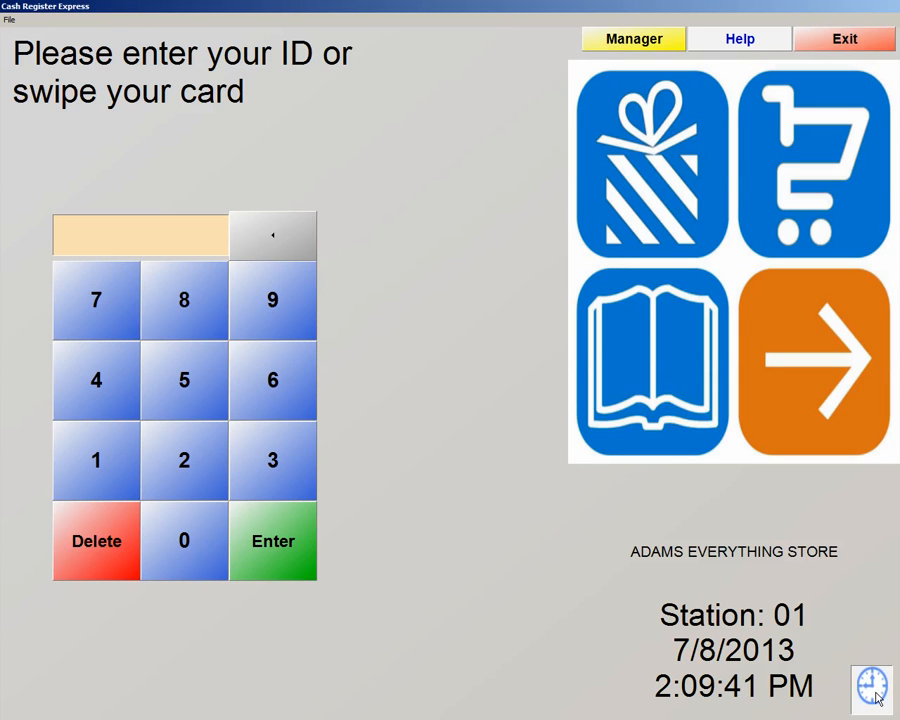
Clock in at the time clock with password and cashier ID under the robtest2Stock job code
click(873, 688)
text(**)
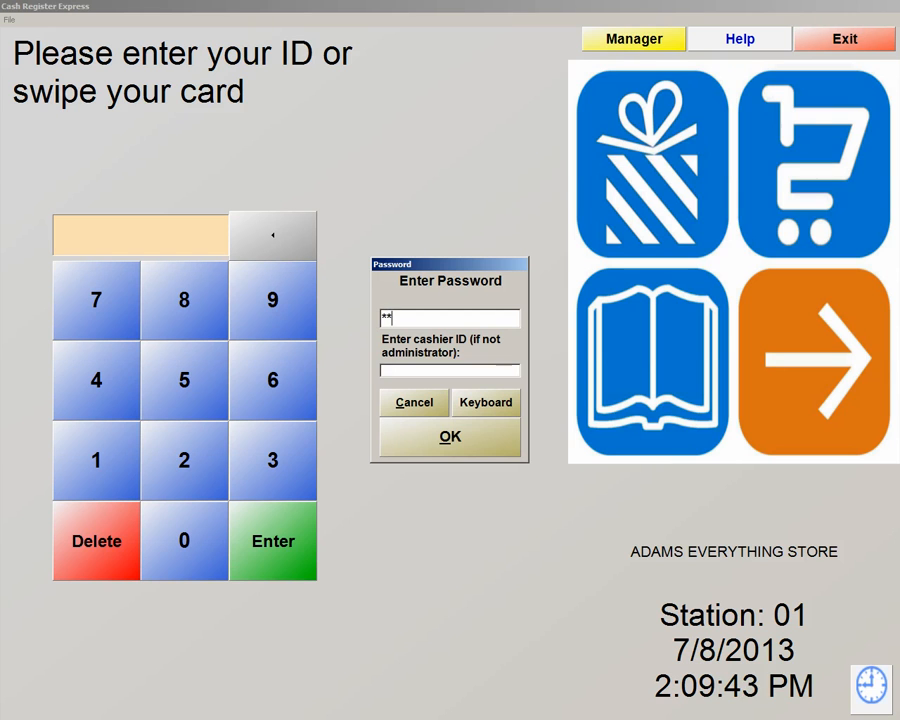
text(1)
key(Return)
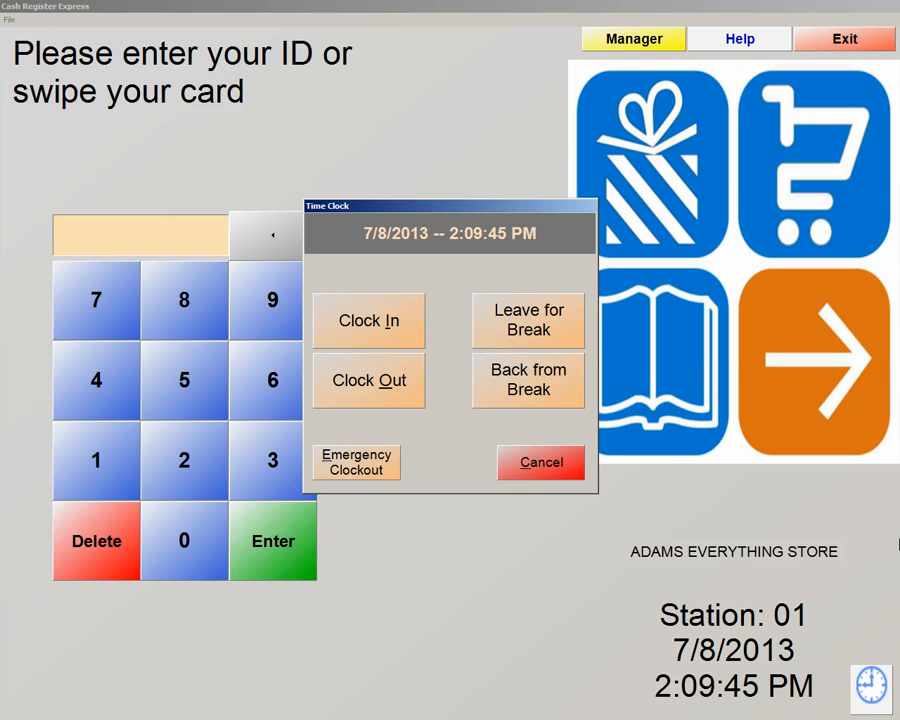
click(393, 338)
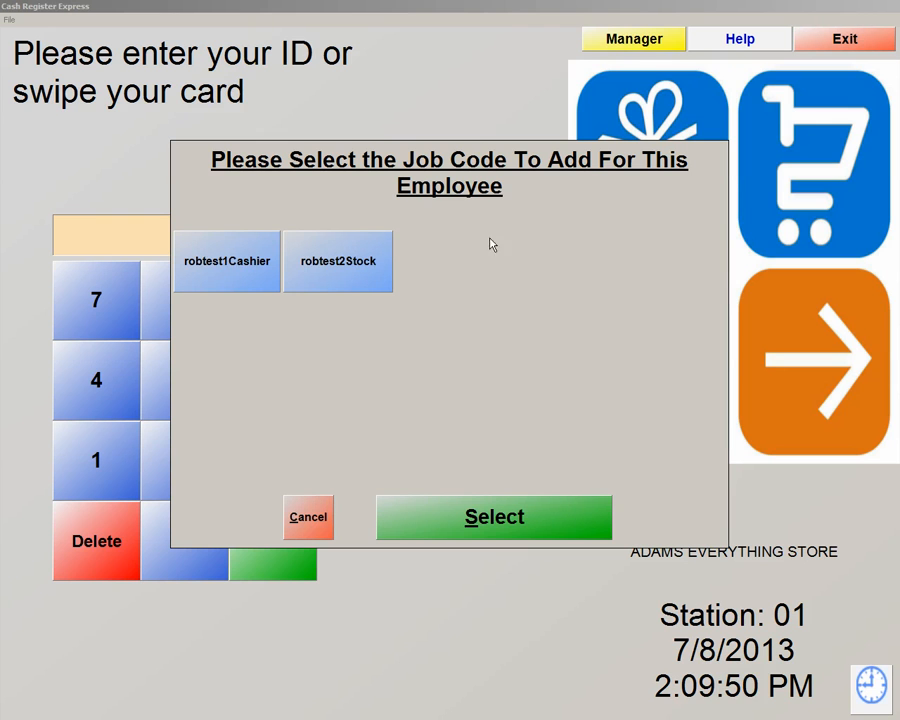
click(368, 283)
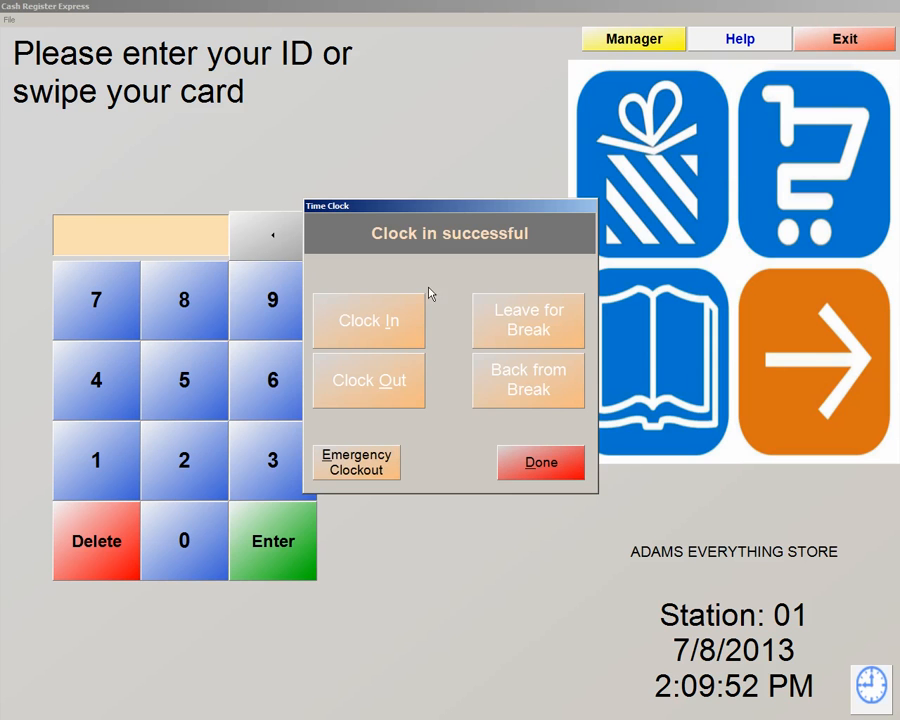
click(529, 462)
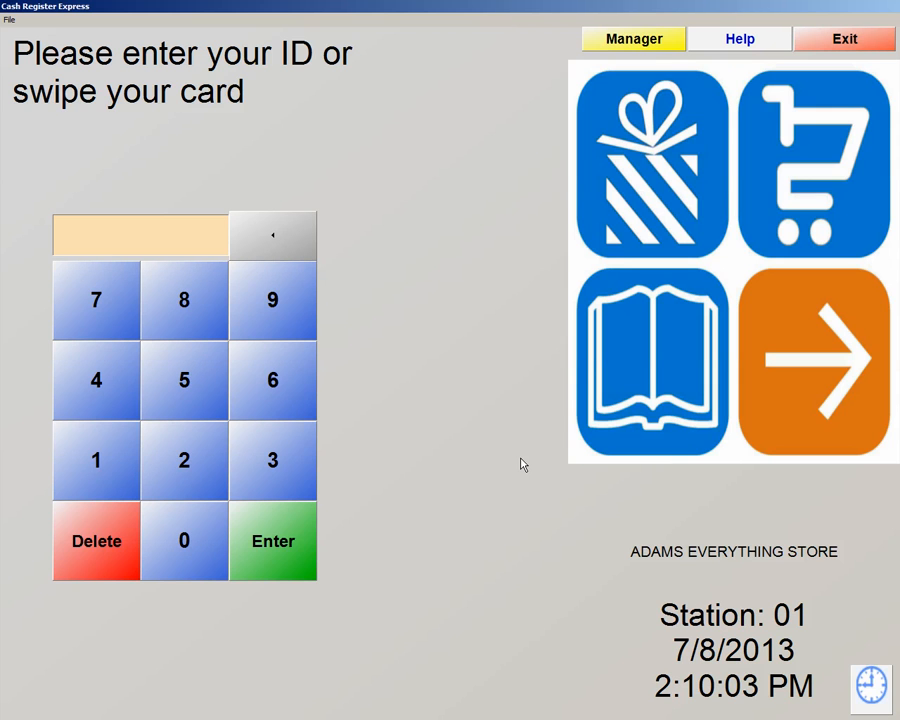
Try logging in with the employee ID and password, then dismiss the Login Denied message
text(**)
key(Return)
text(**)
key(Return)
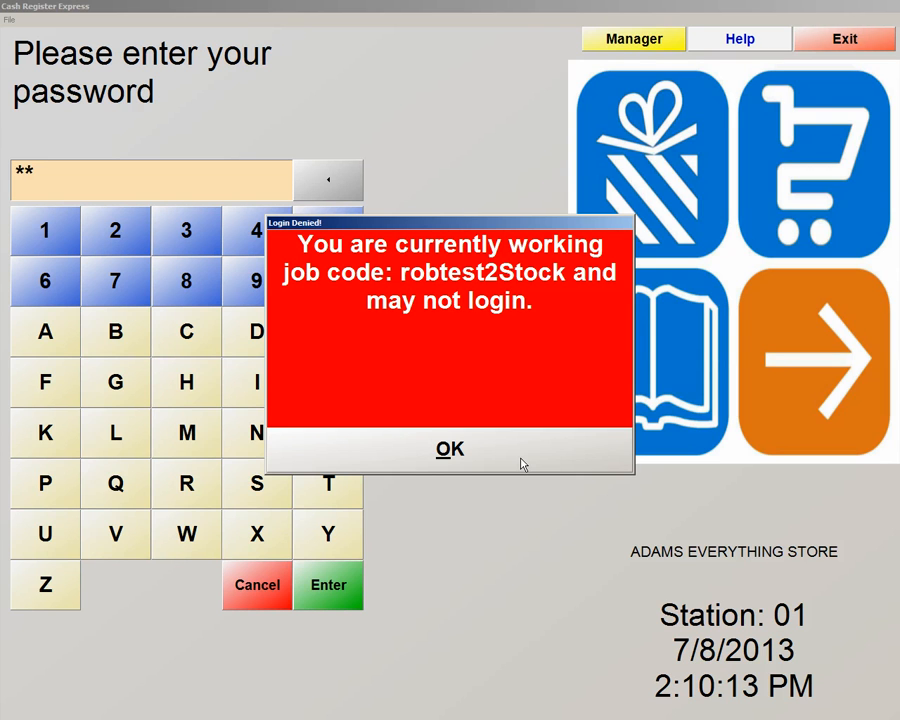
click(450, 450)
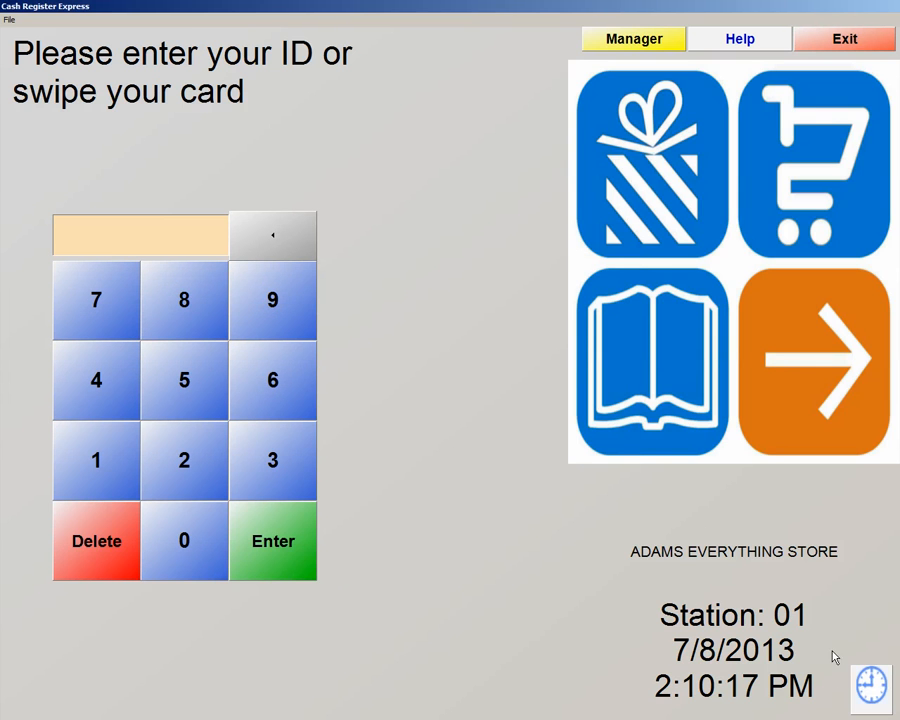
Clock the employee out of the robtest2Stock job code using the password and cashier ID
click(873, 688)
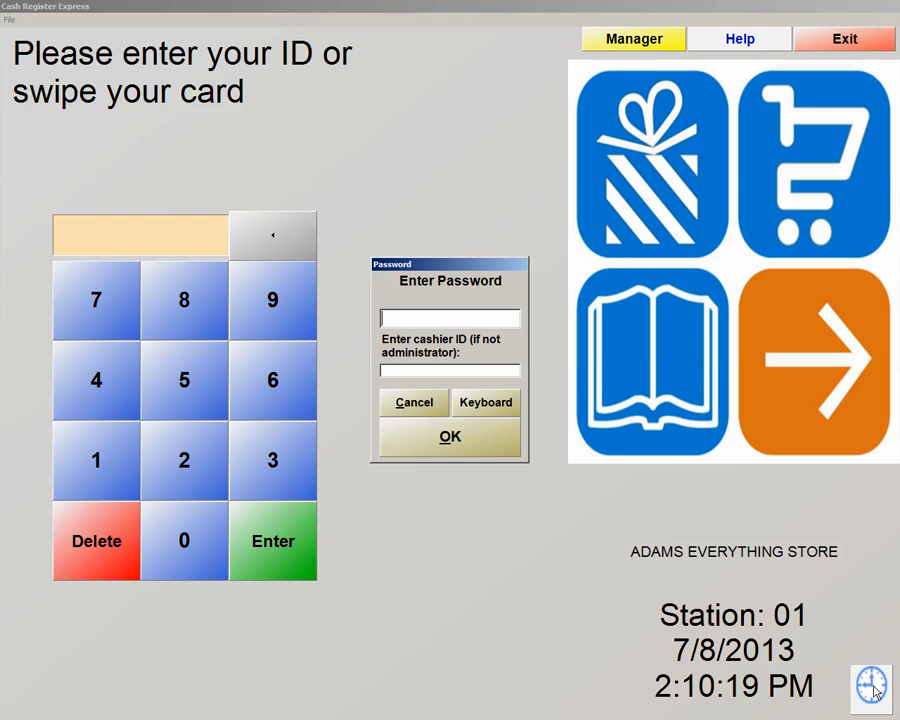
text(**)
key(Tab)
text(**)
key(Return)
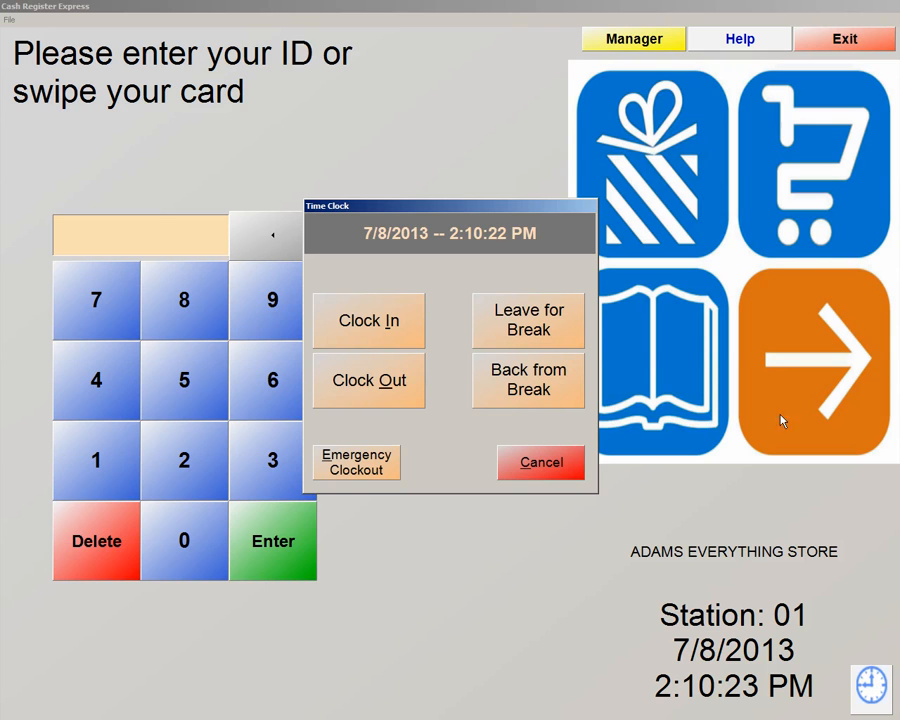
click(402, 390)
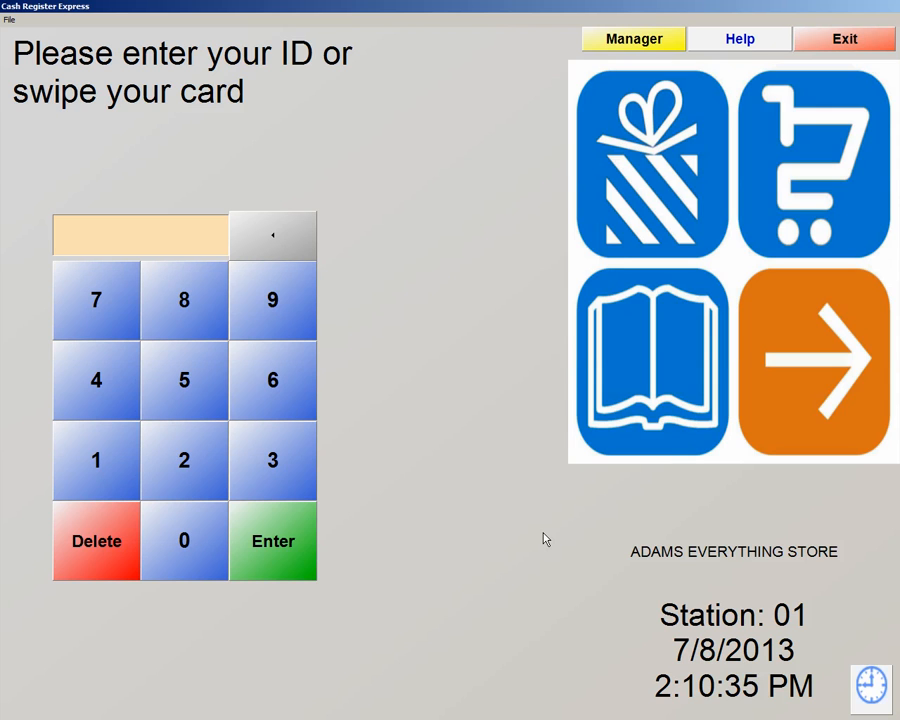
Clock in under robtest1Cashier from the time clock and dismiss the confirmation
click(866, 697)
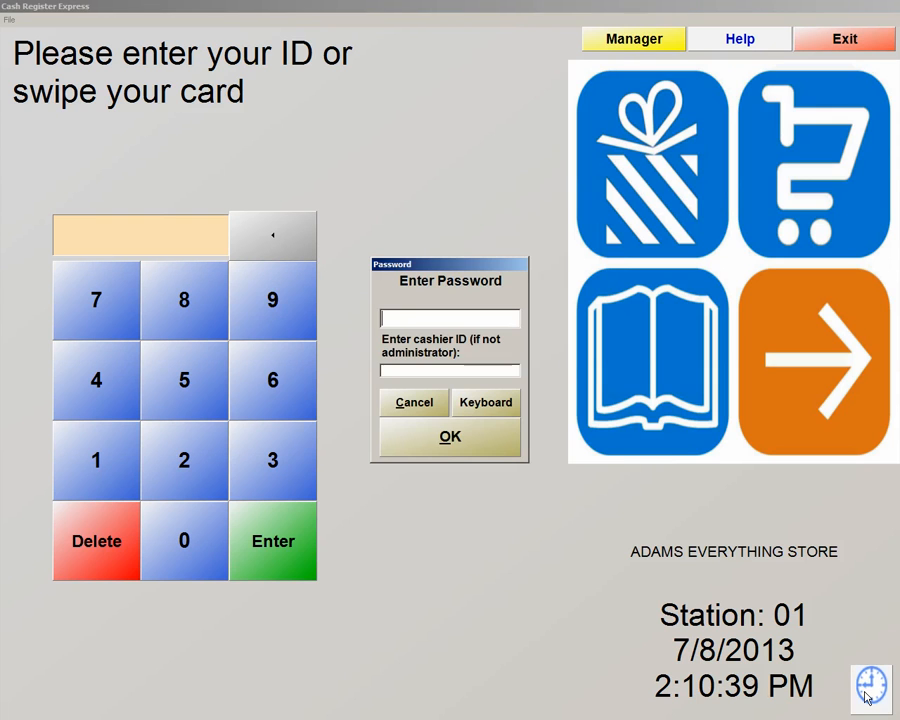
text(**)
key(Tab)
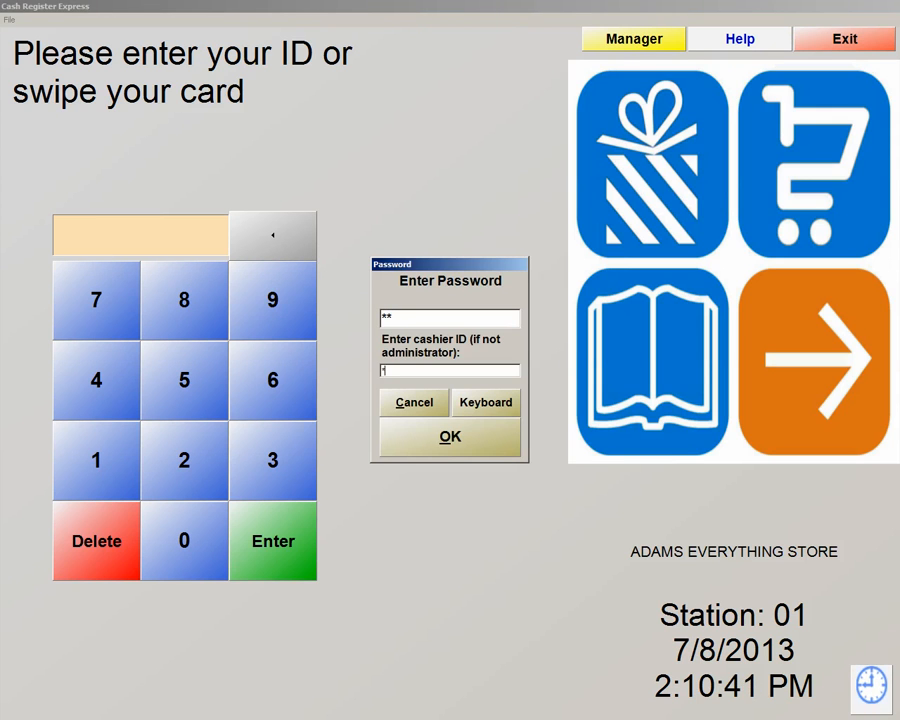
key(Return)
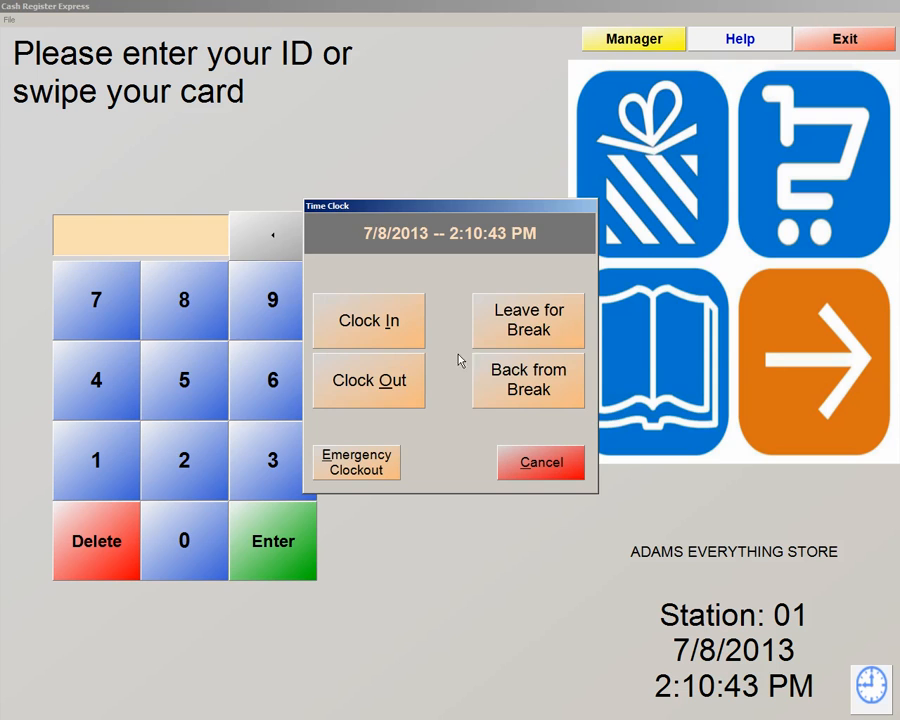
click(397, 333)
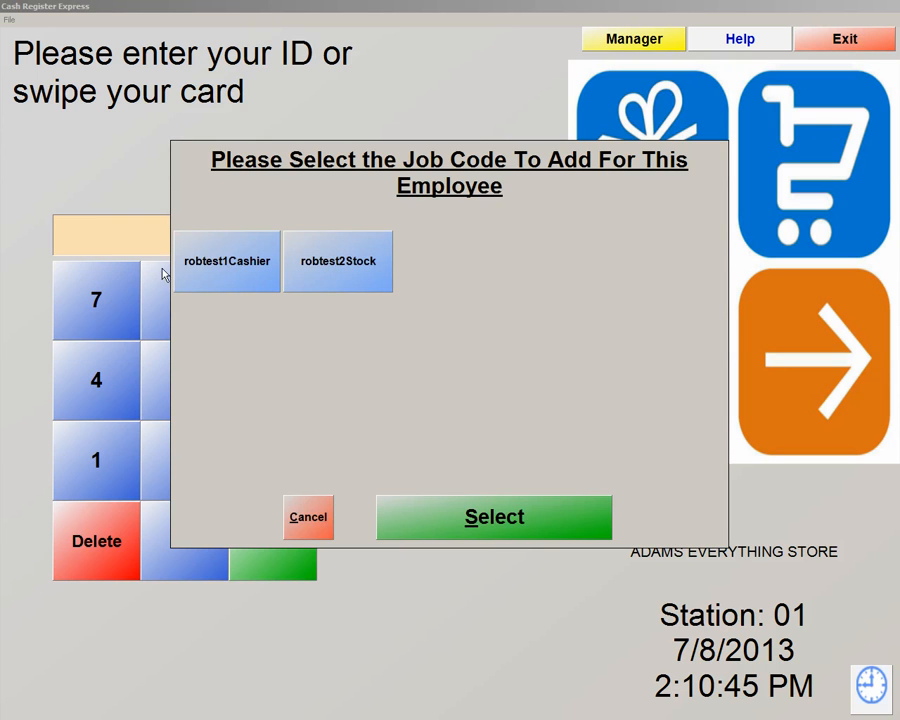
click(225, 278)
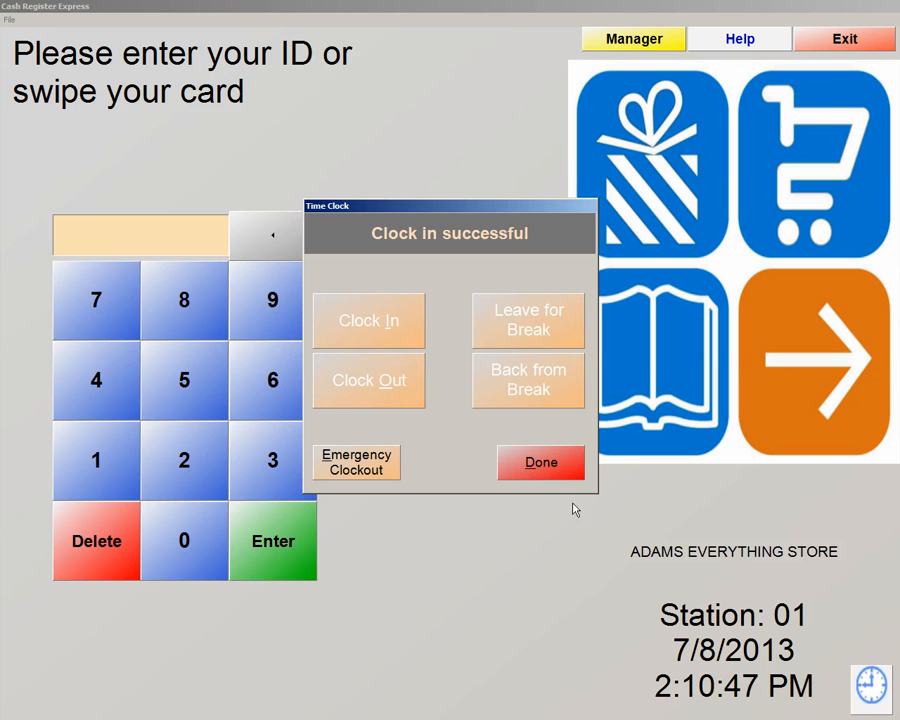
click(541, 465)
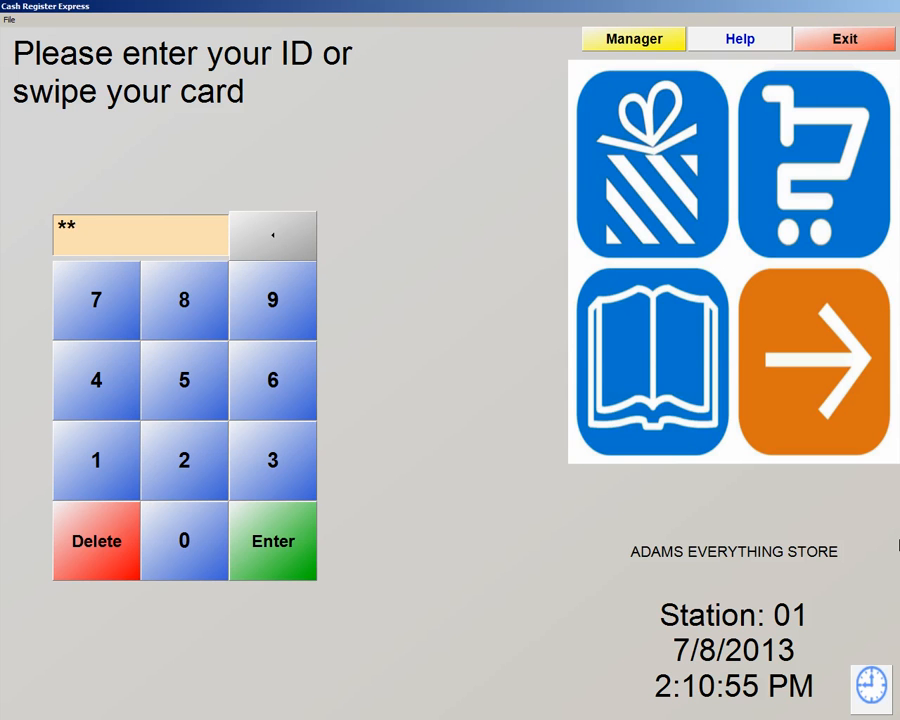
Log in with the employee ID and password, then close the sales screen
key(Return)
text(**)
key(Return)
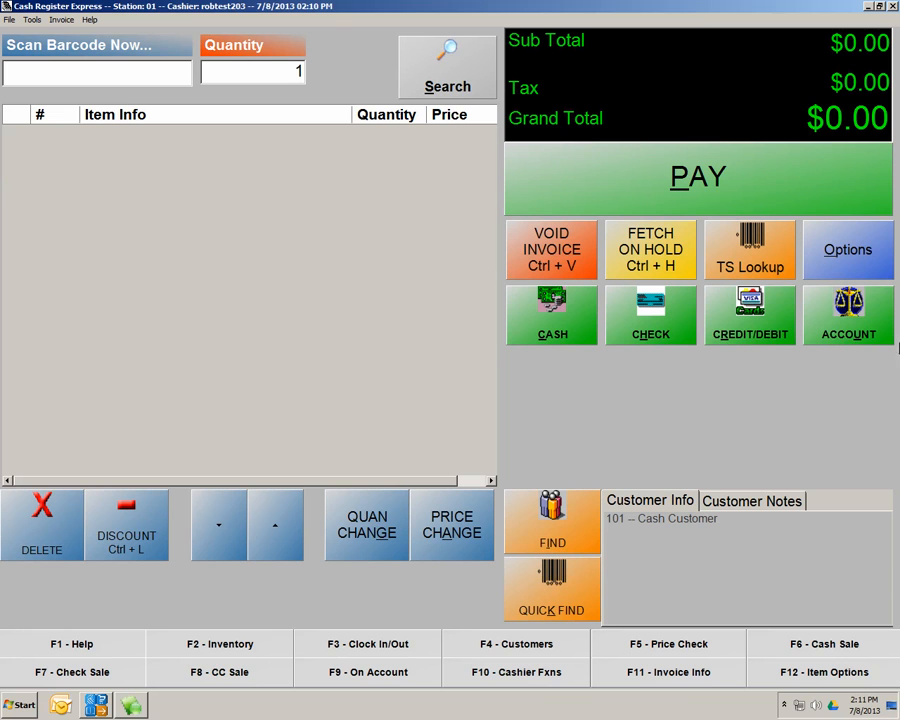
click(893, 7)
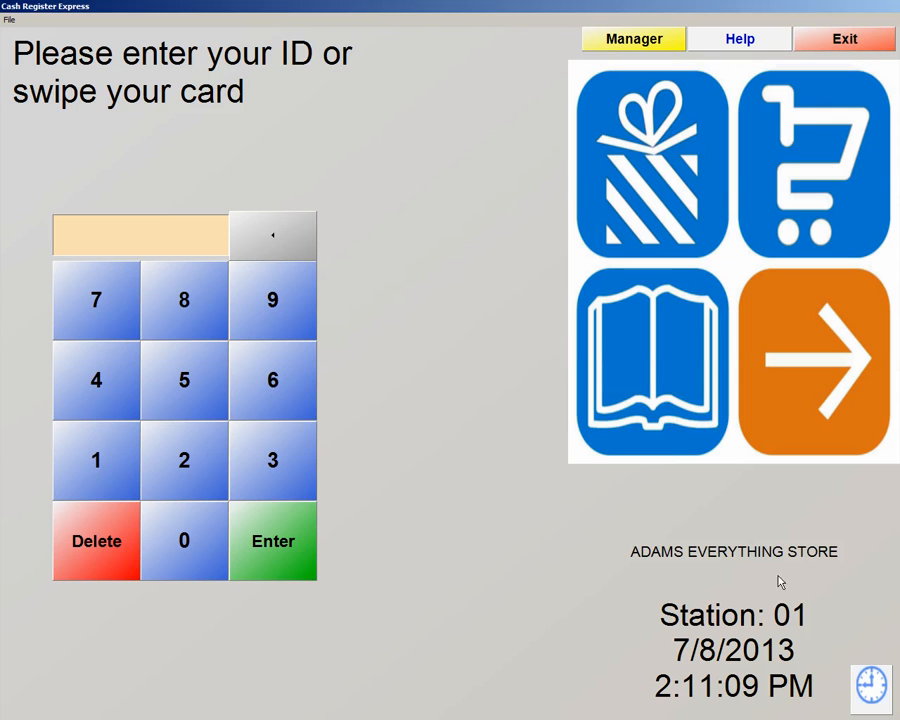
Clock the employee out of the robtest1Cashier shift and dismiss the confirmation
click(868, 684)
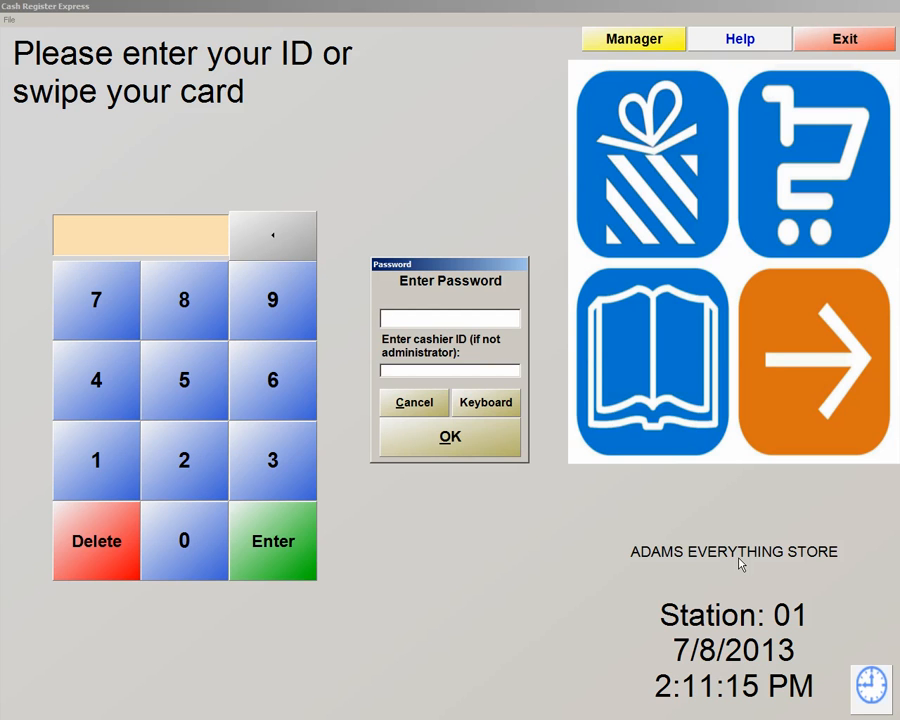
text(**)
key(Tab)
key(Return)
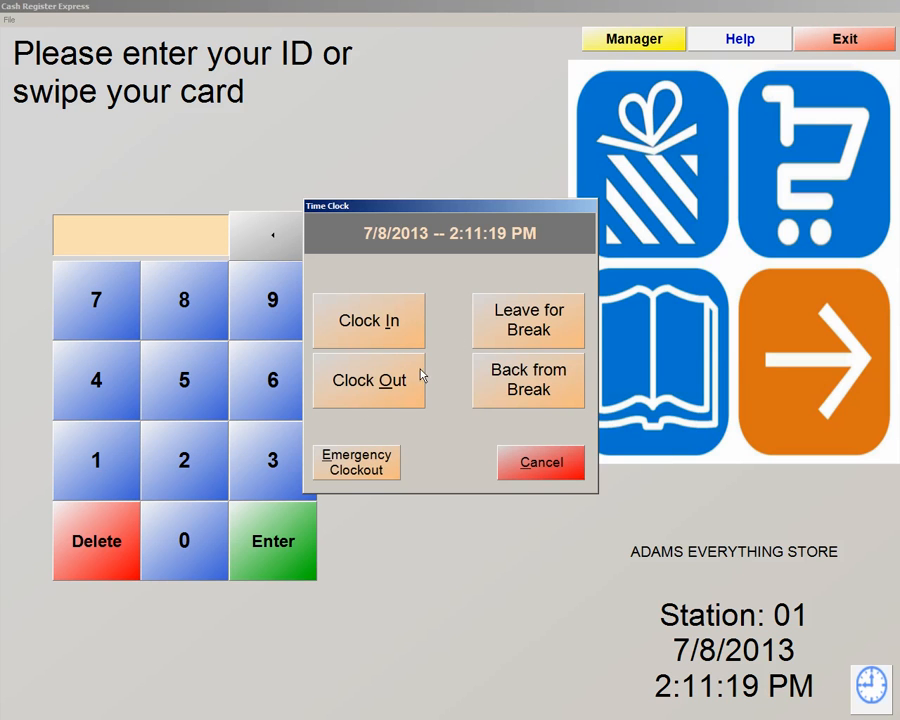
click(357, 388)
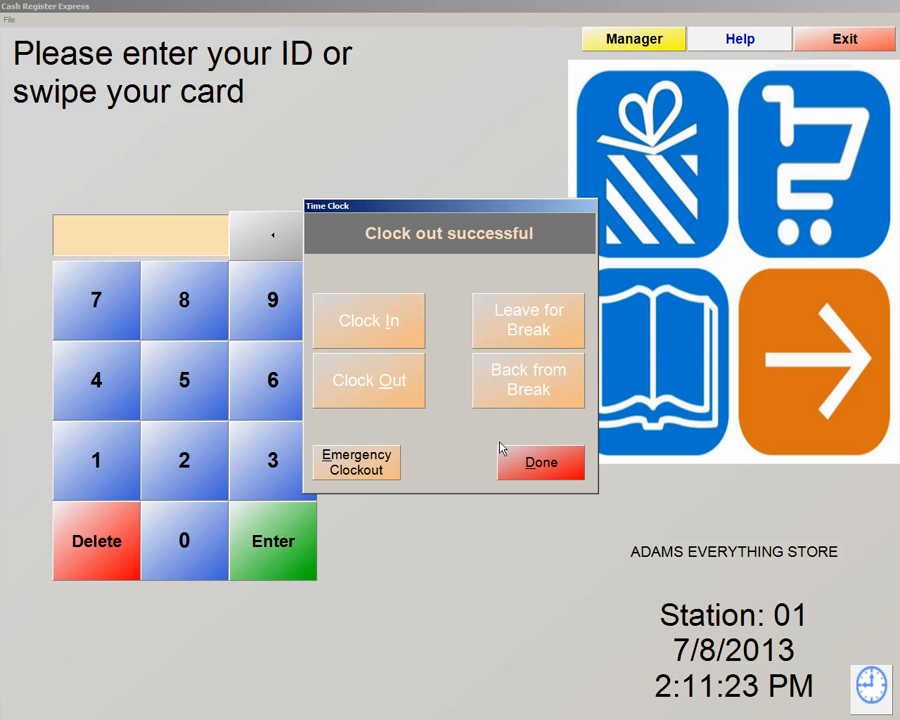
click(502, 450)
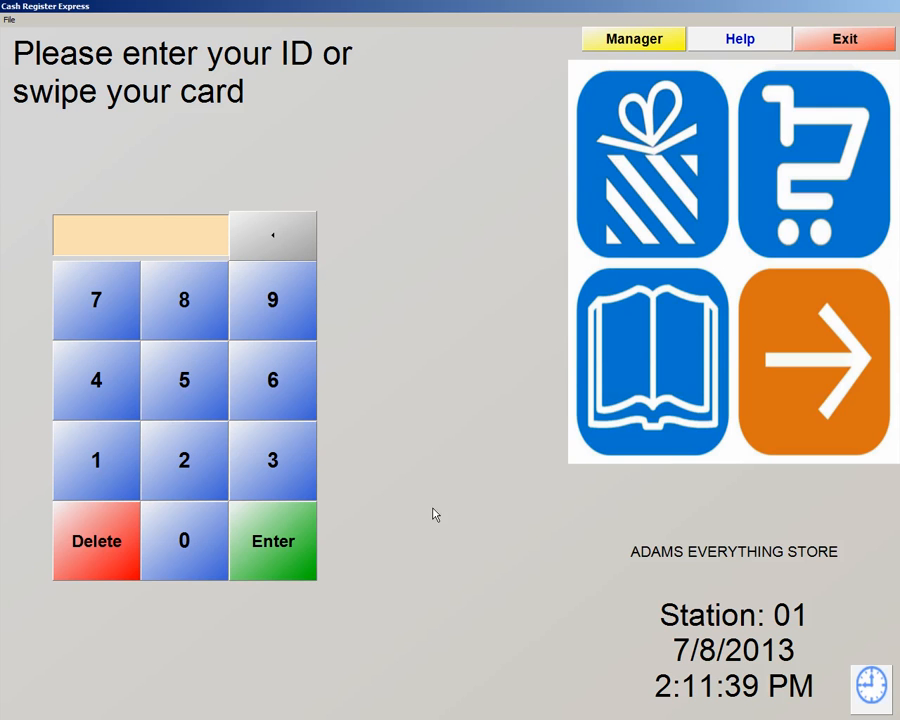
Enter the manager password and open Employee Maintenance for employee 01
click(612, 46)
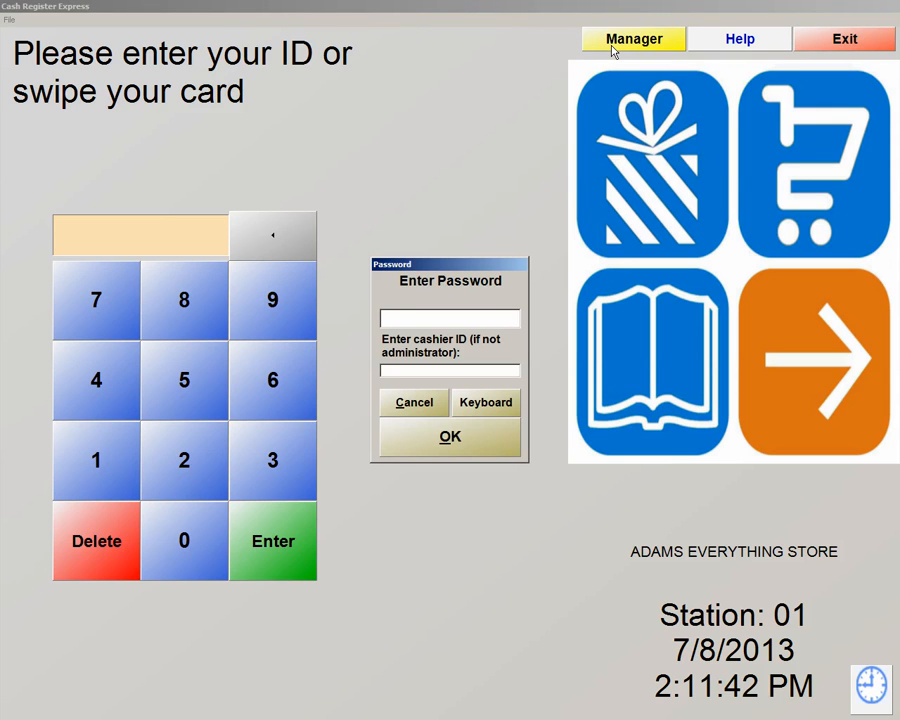
text(*****)
key(Tab)
key(Return)
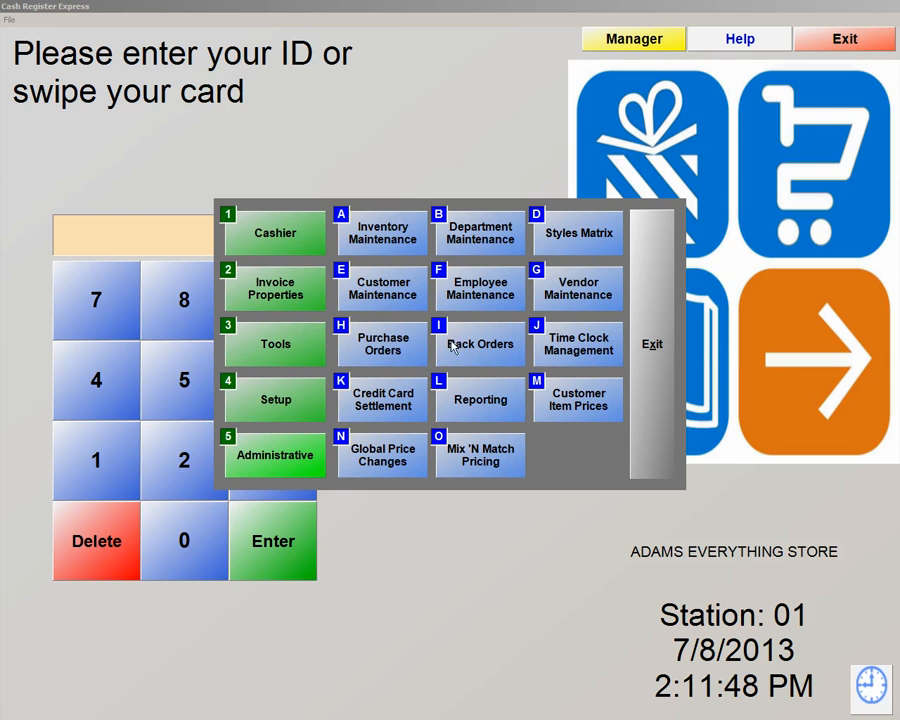
click(458, 302)
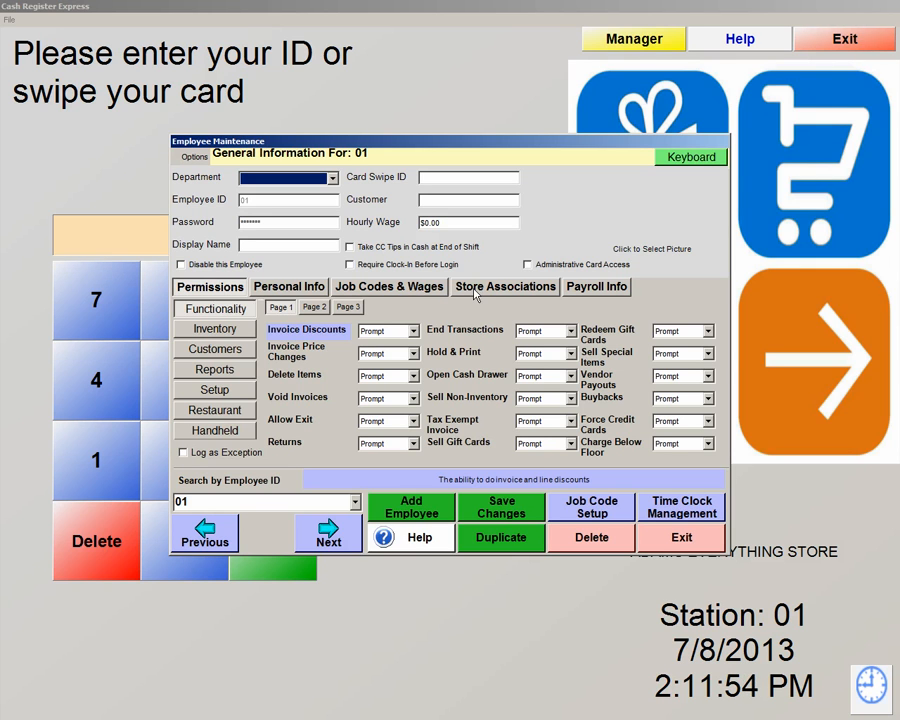
click(677, 512)
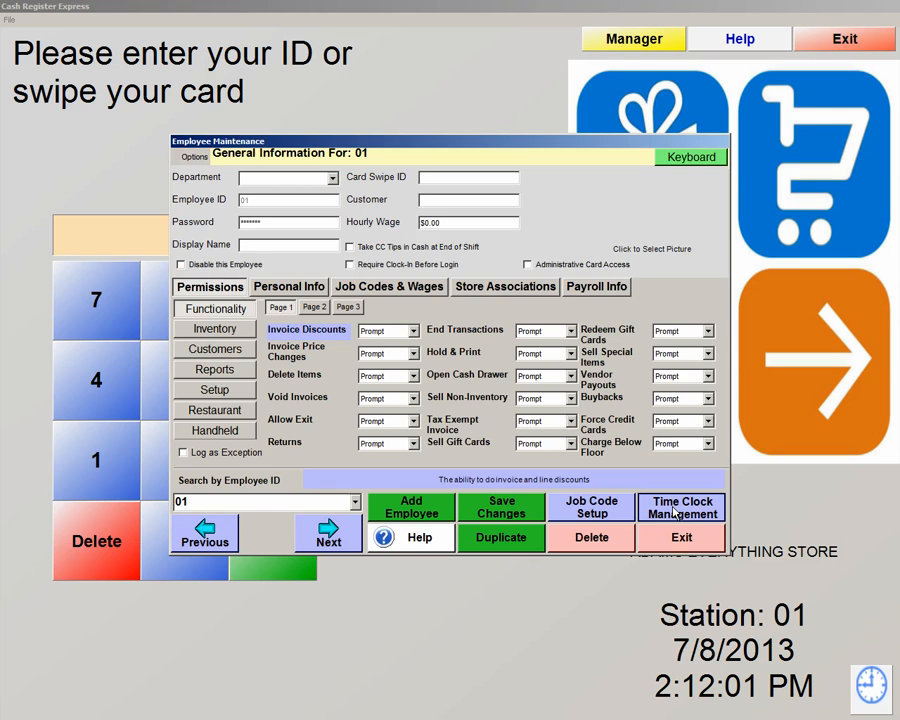
In Time Clock Management, change row 801's start to 7/8/2013 1:10:44 PM, then exit
click(676, 510)
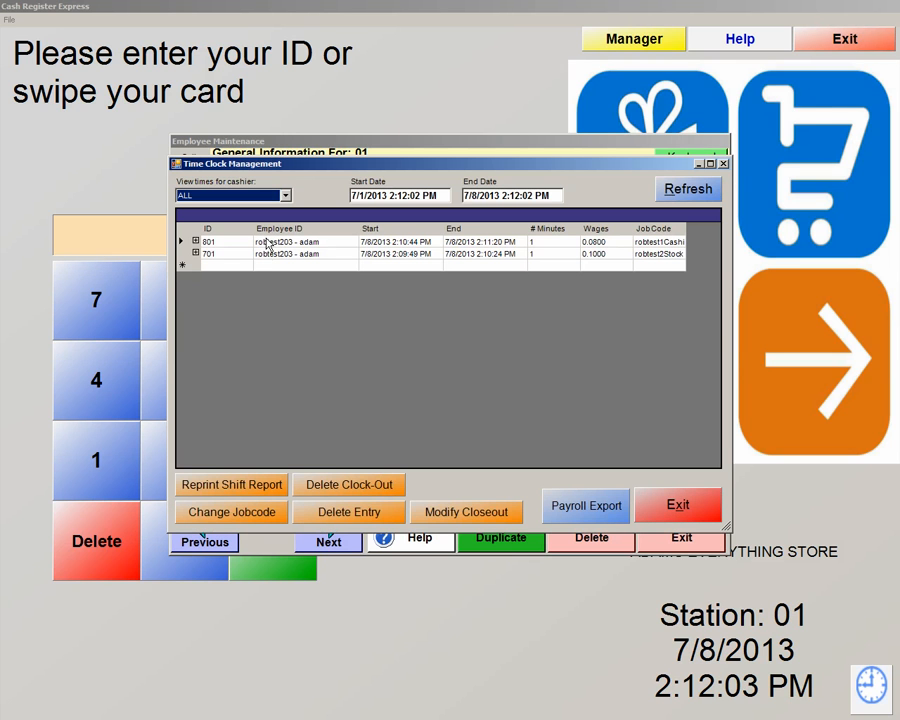
drag(686, 230, 707, 231)
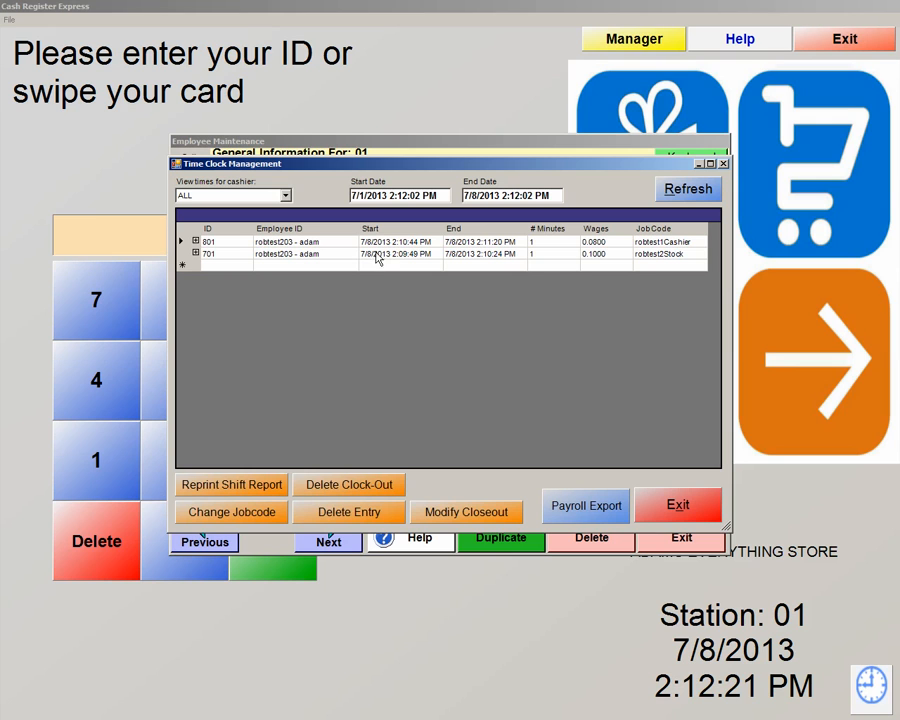
click(405, 242)
click(411, 243)
key(BackSpace)
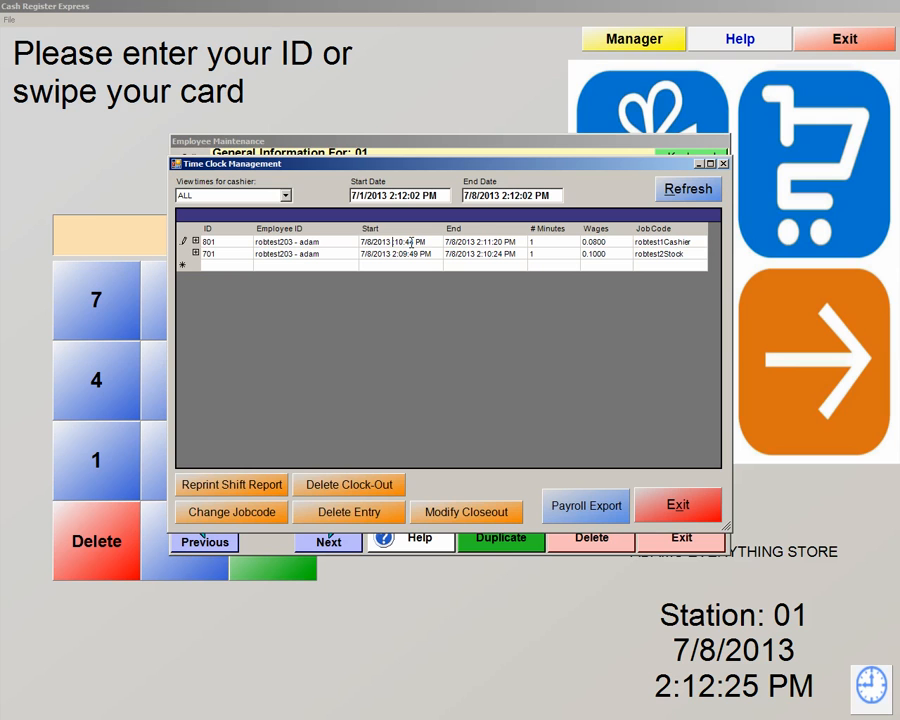
text(1)
click(468, 243)
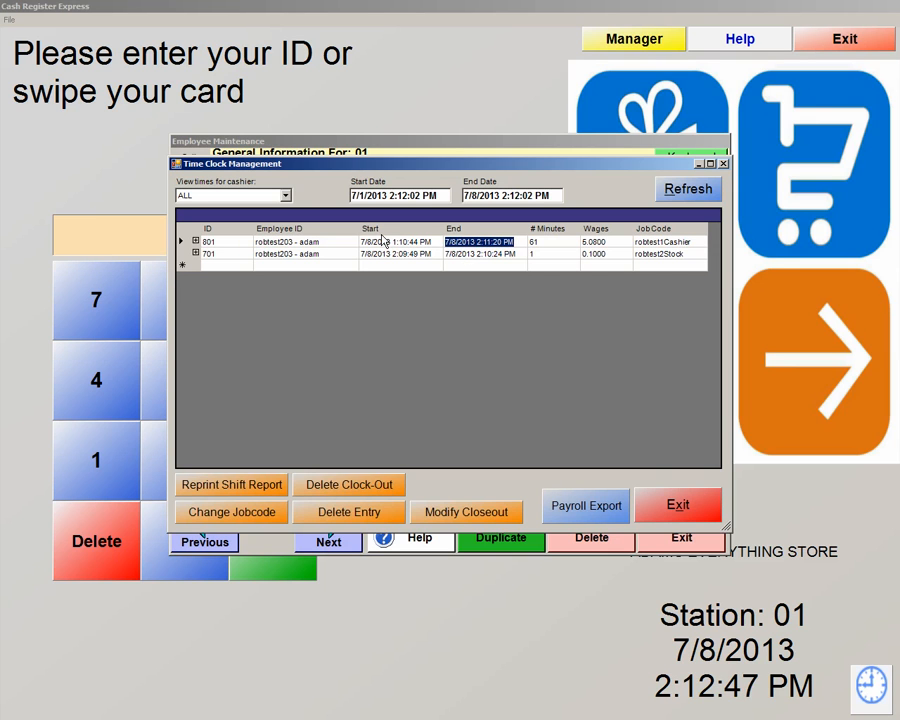
click(670, 506)
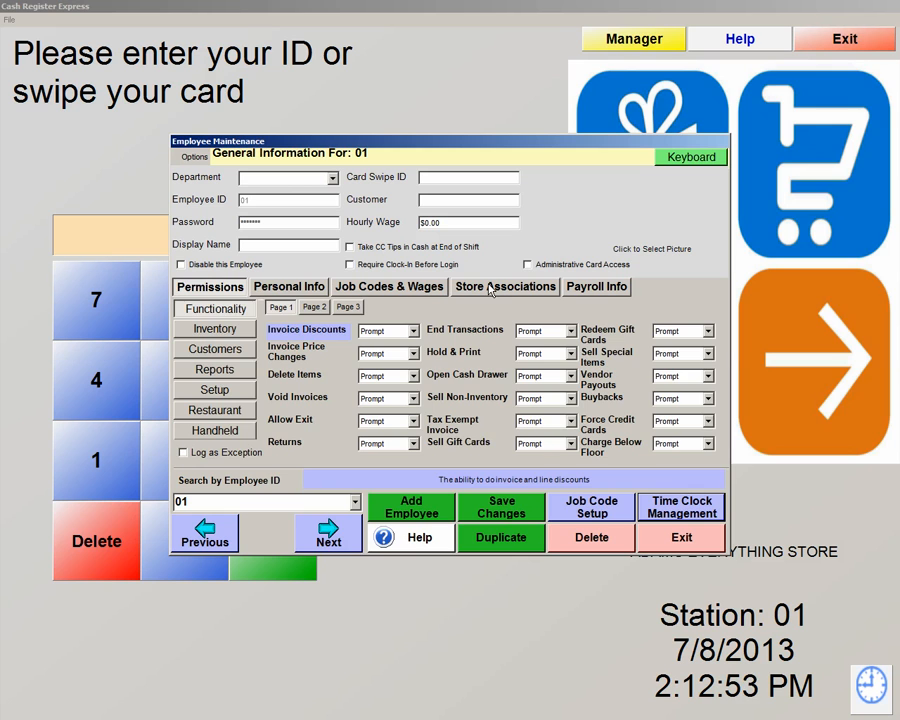
Review Store Associations and Payroll Info, save the record, and open Tools > Labor Scheduler
click(490, 289)
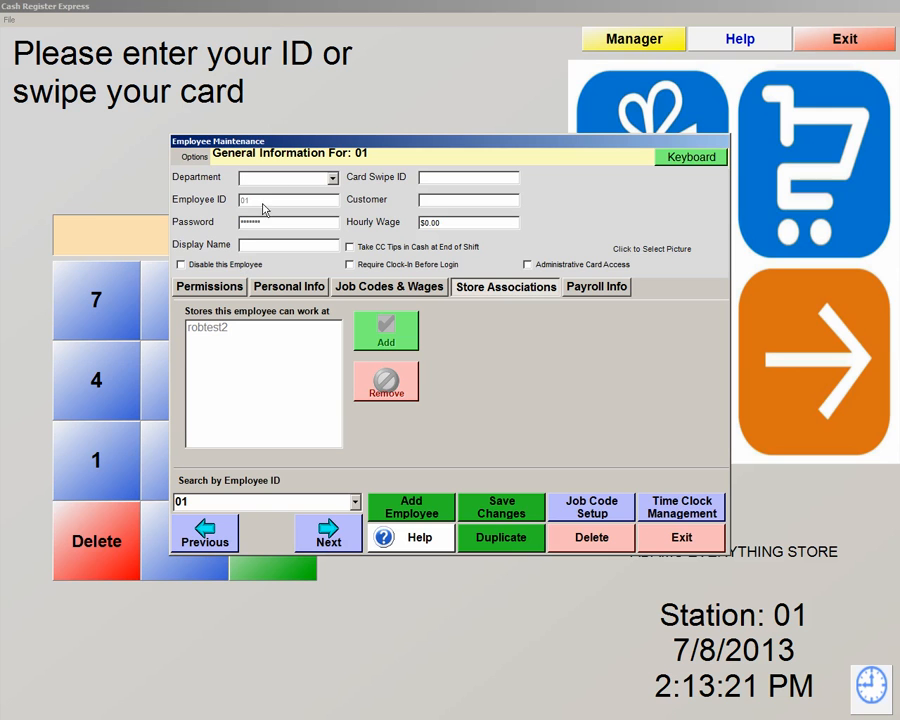
click(612, 289)
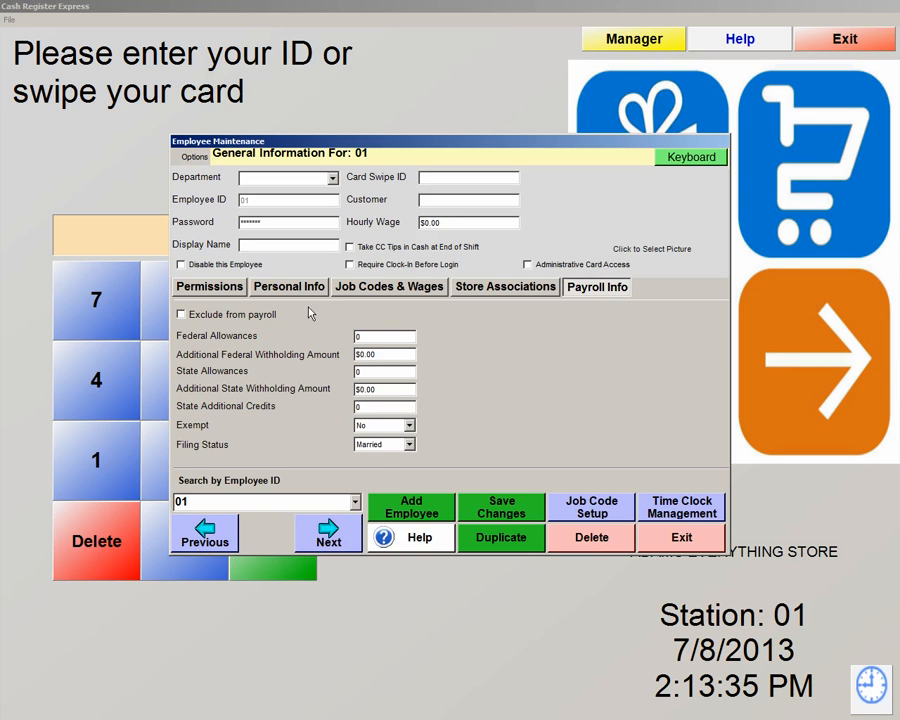
click(502, 515)
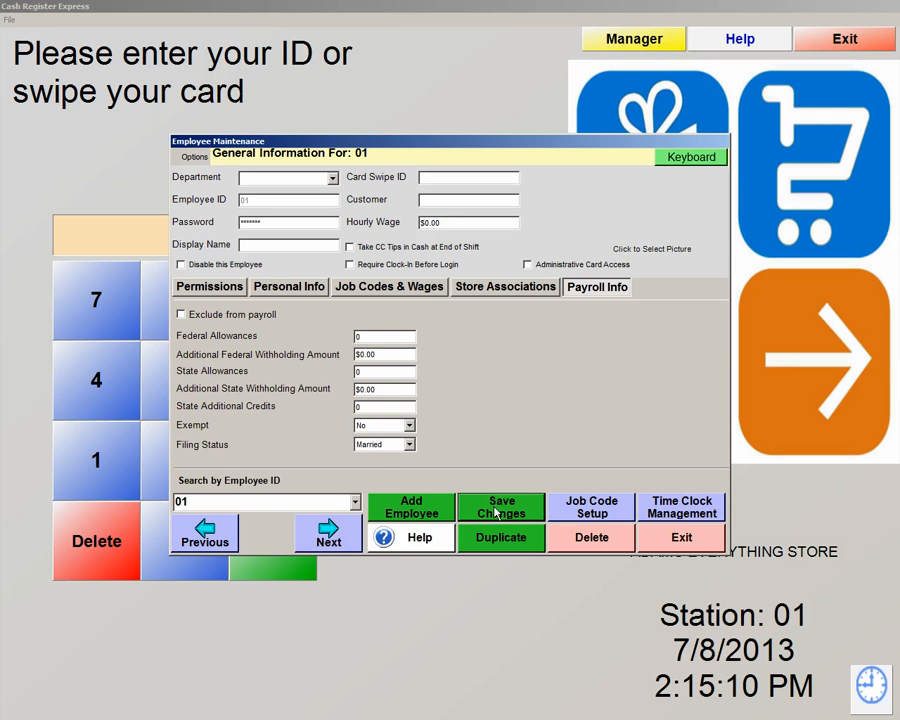
click(688, 540)
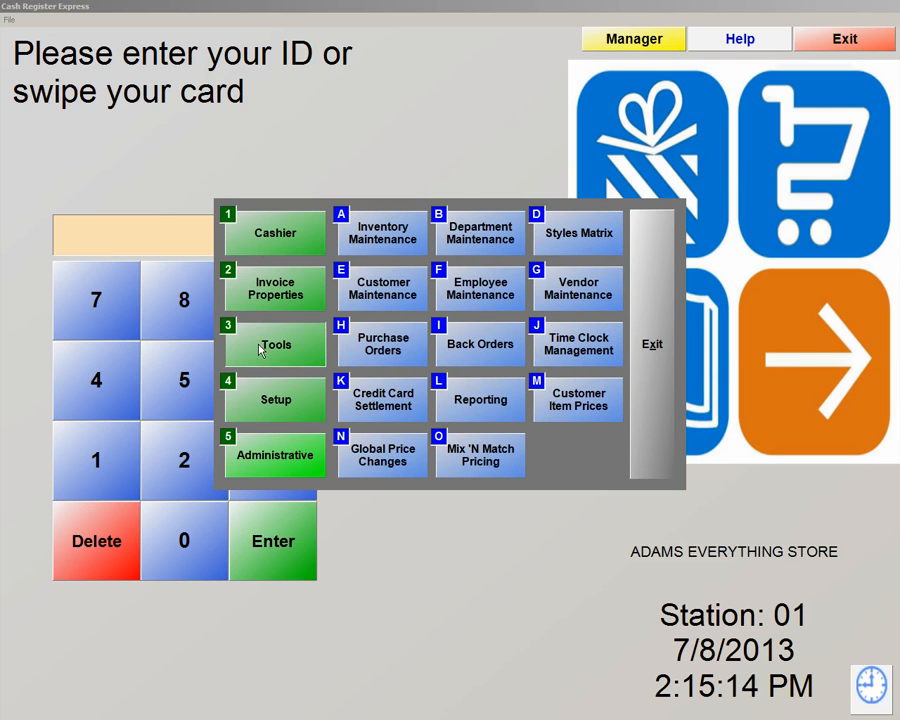
click(262, 348)
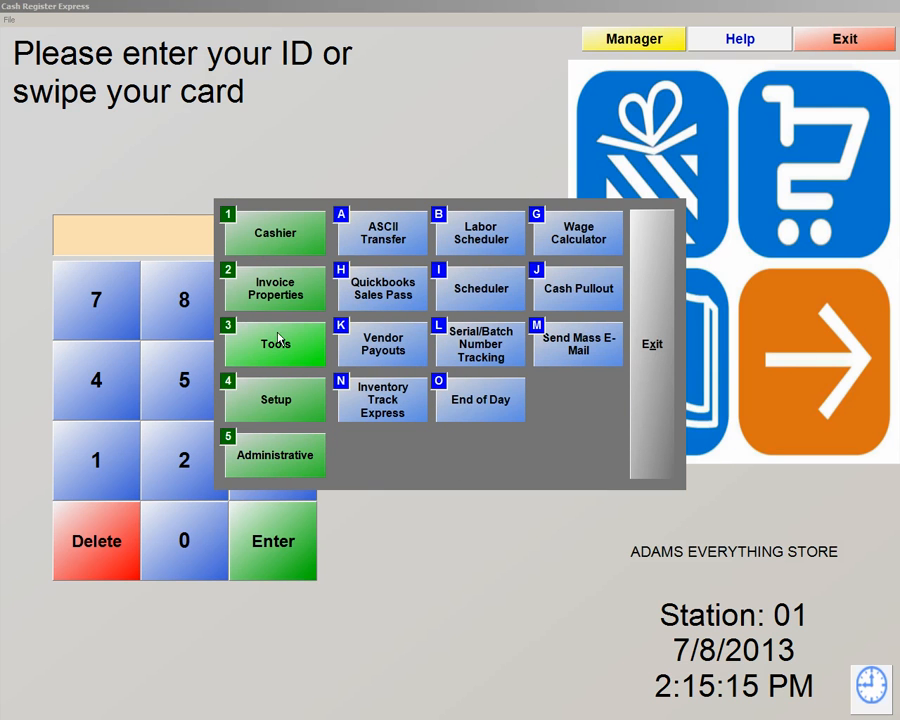
click(480, 235)
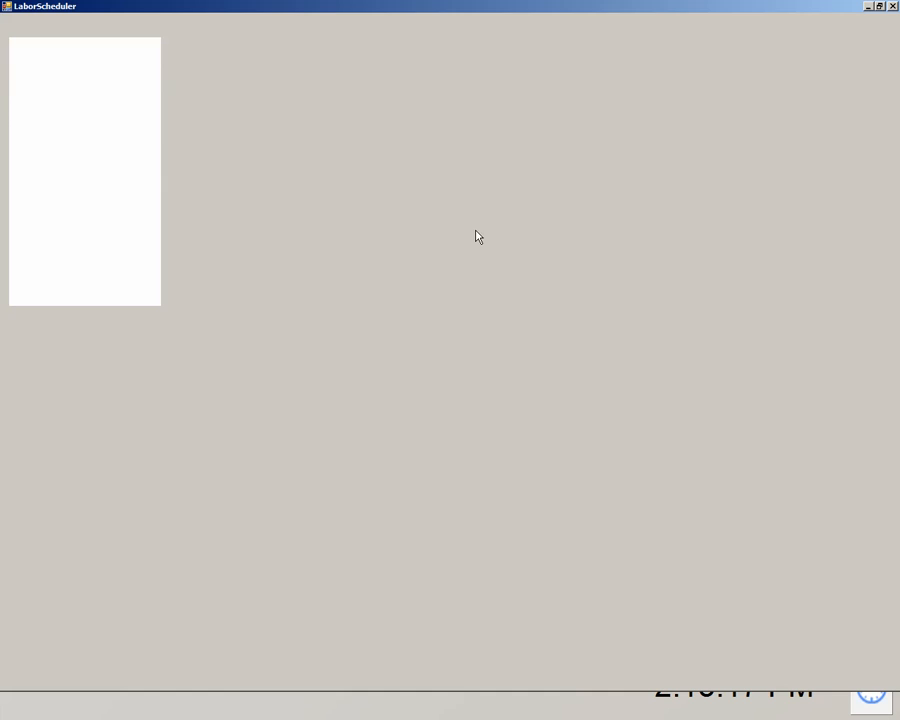
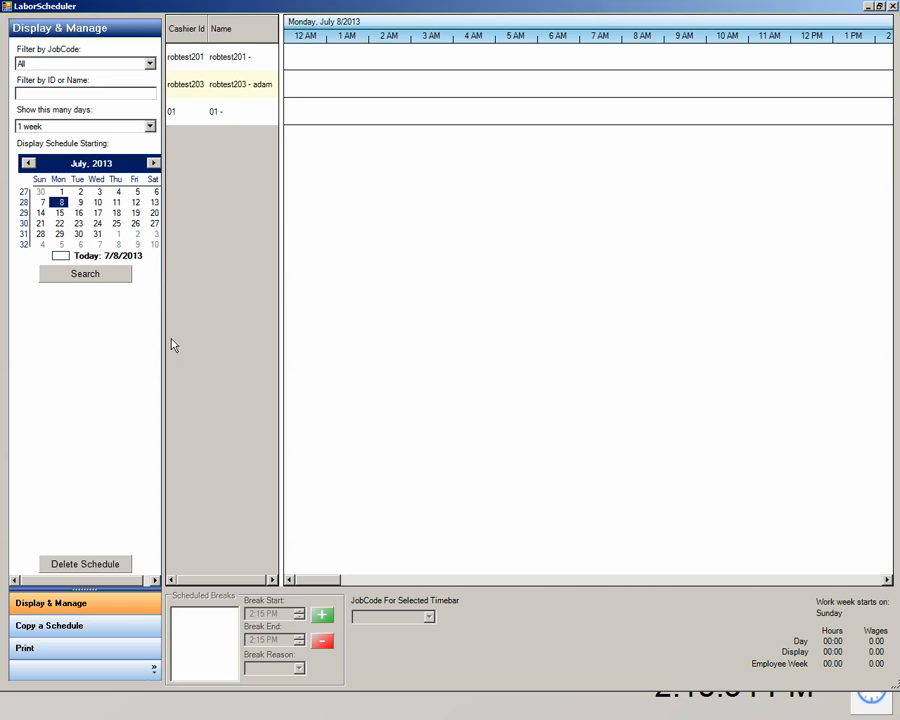
Draw a 5:00 AM–1:00 PM Monday shift for the second cashier, refresh, then move to Tuesday, July 9
click(208, 90)
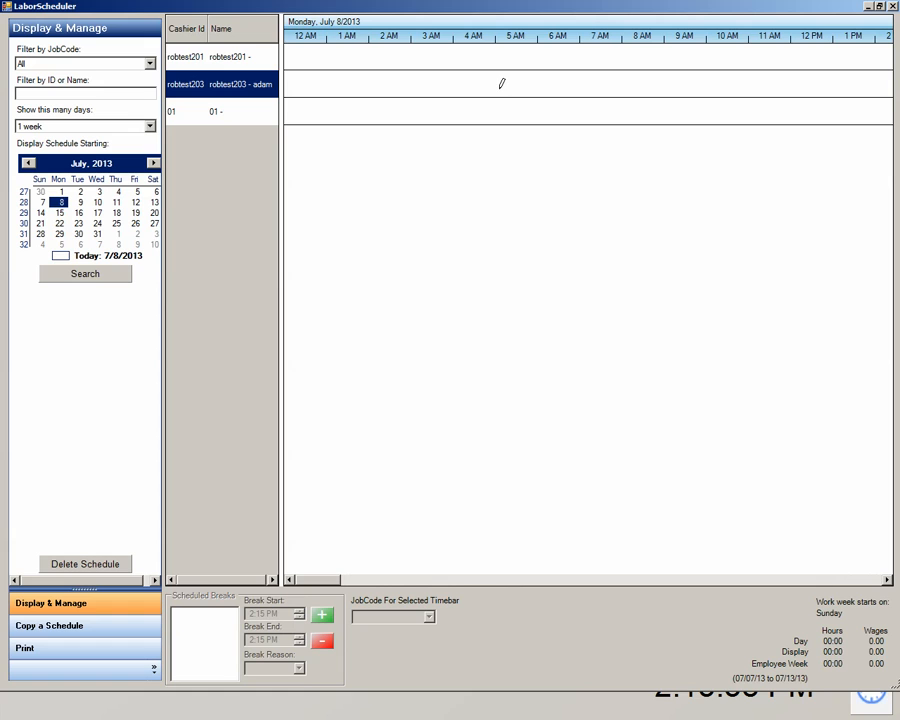
drag(496, 83, 840, 98)
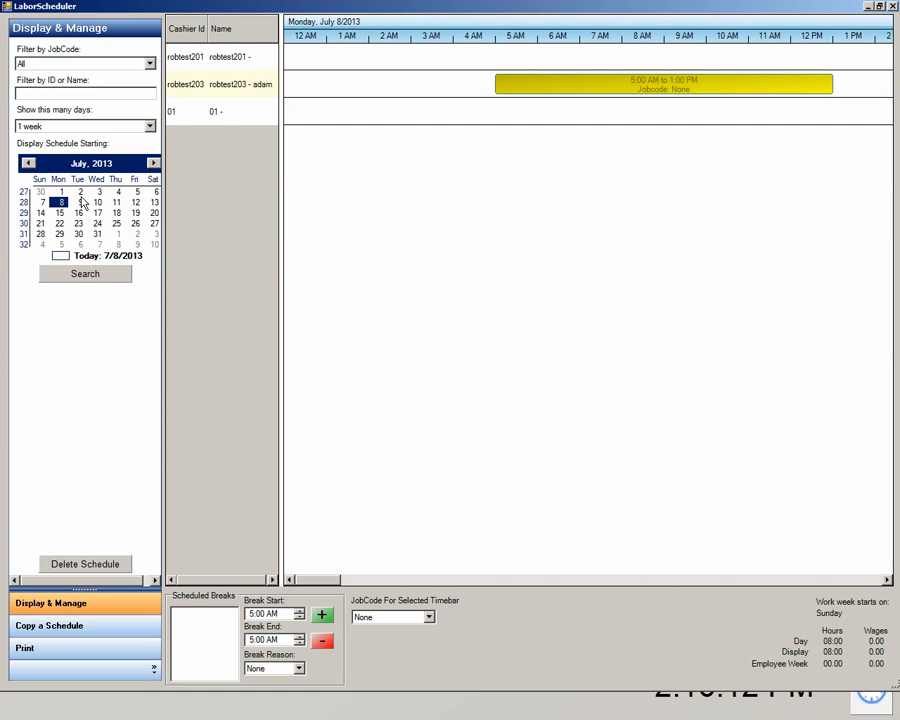
click(79, 277)
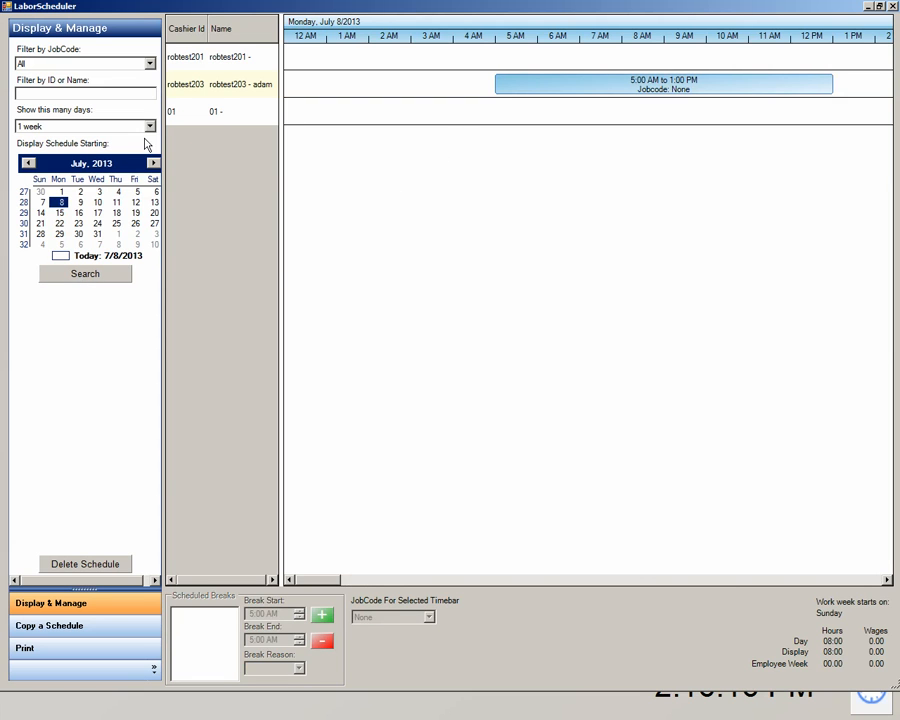
click(81, 202)
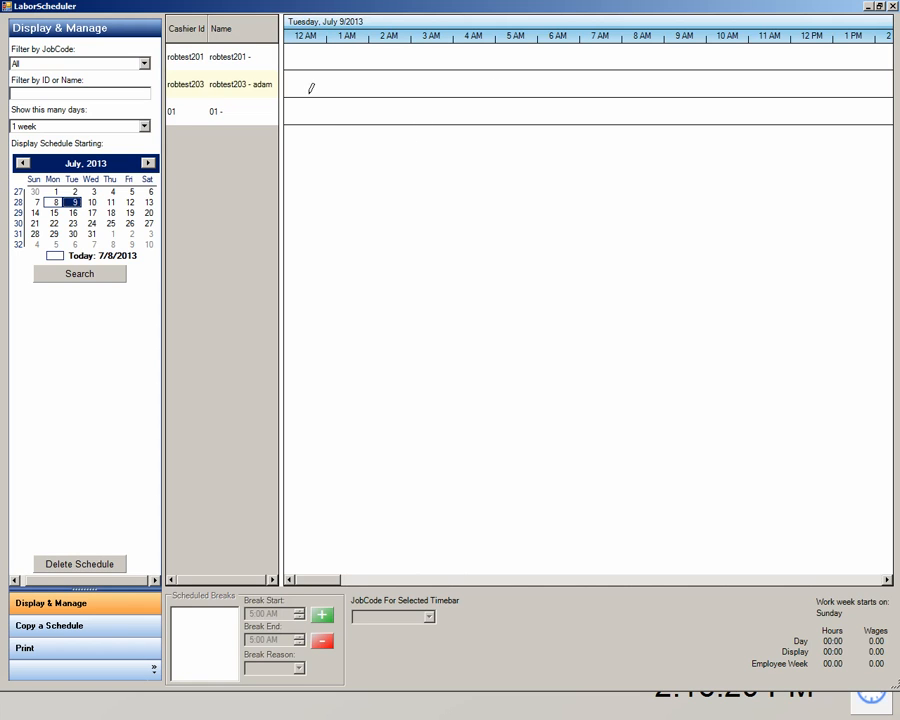
Draw a matching 5:00 AM–1:00 PM shift for the second cashier on Tuesday and refresh
click(255, 93)
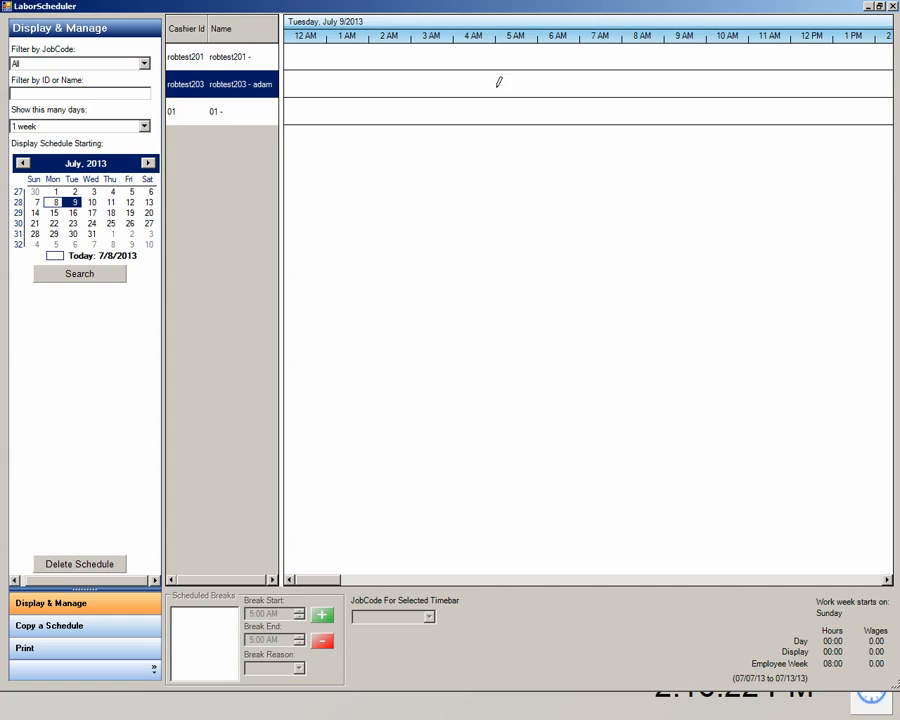
drag(499, 84, 831, 90)
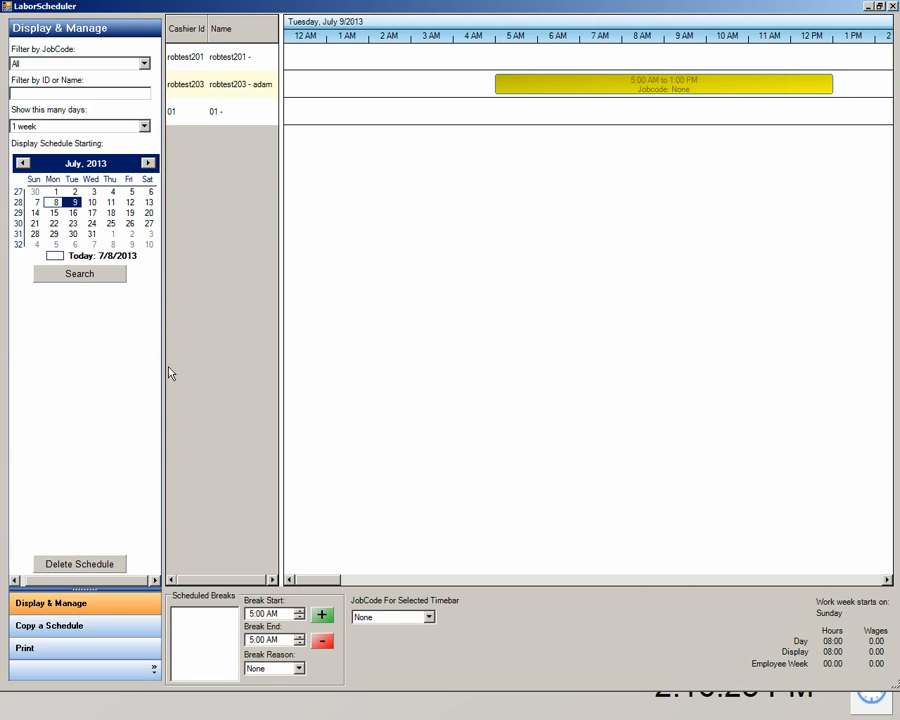
click(91, 275)
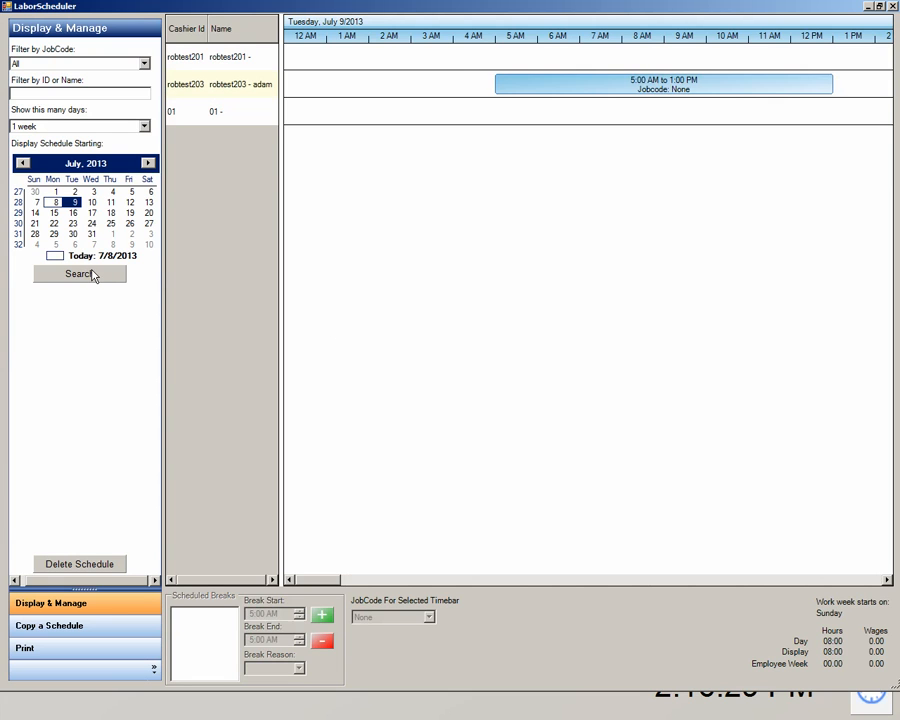
Switch between July 8 and 9, then select Monday's 5:00 AM–1:00 PM shift showing 16:00 weekly hours
click(55, 203)
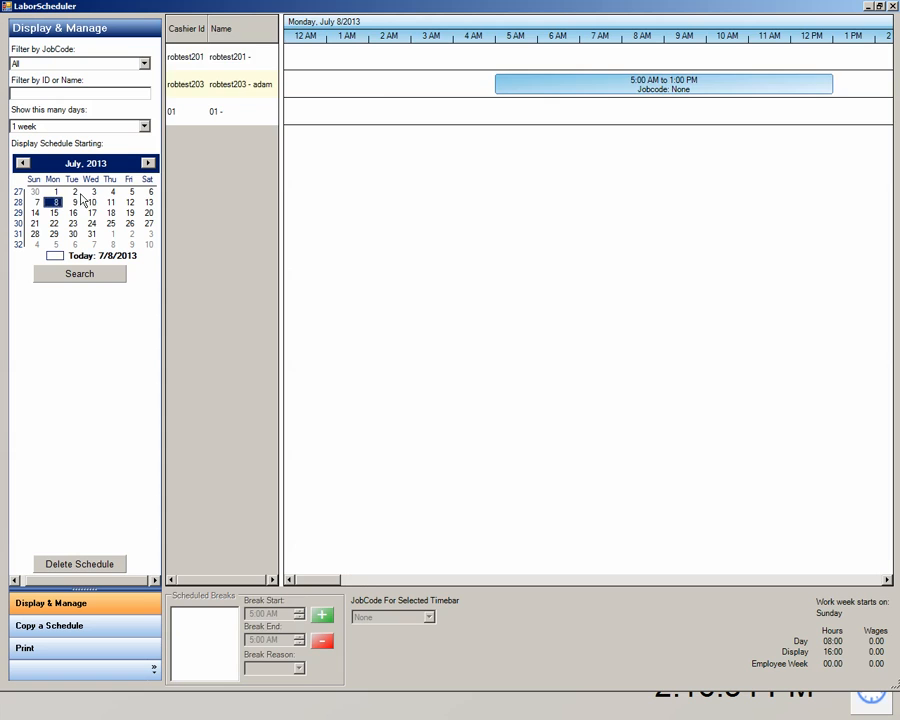
click(74, 203)
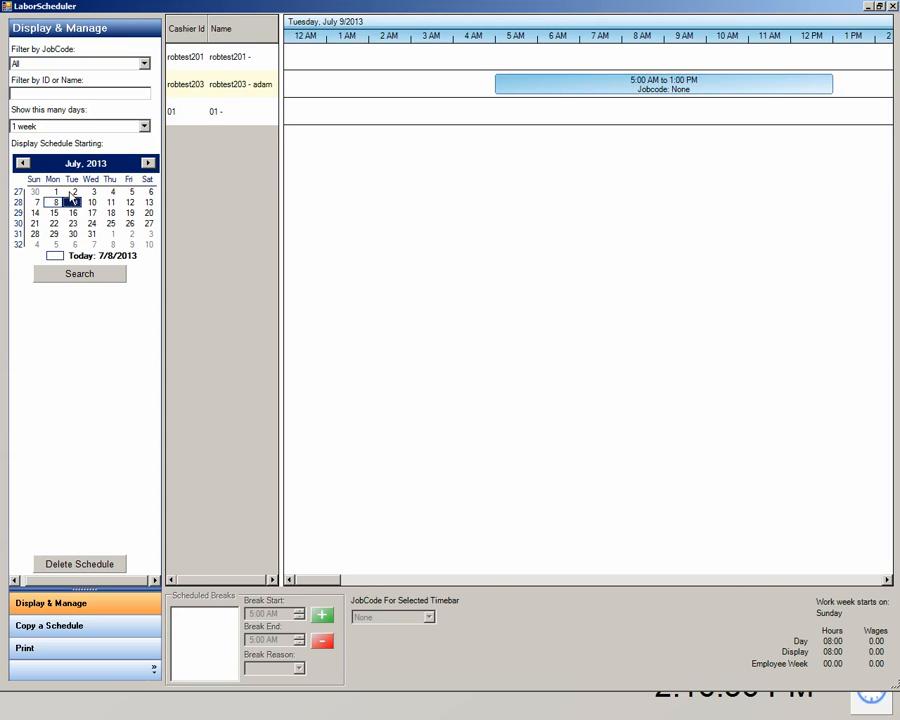
click(55, 203)
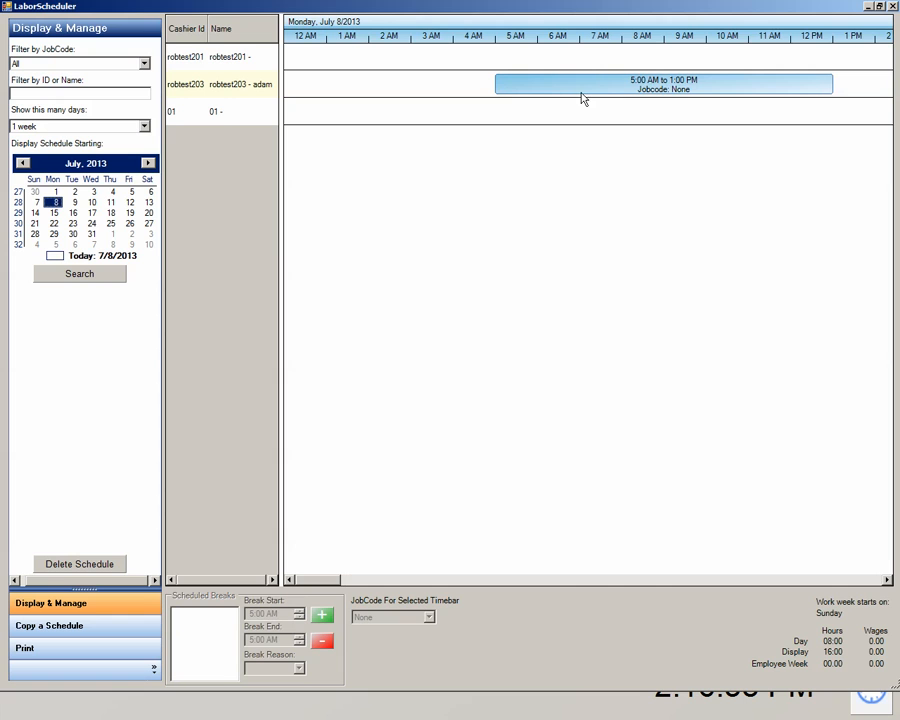
click(662, 88)
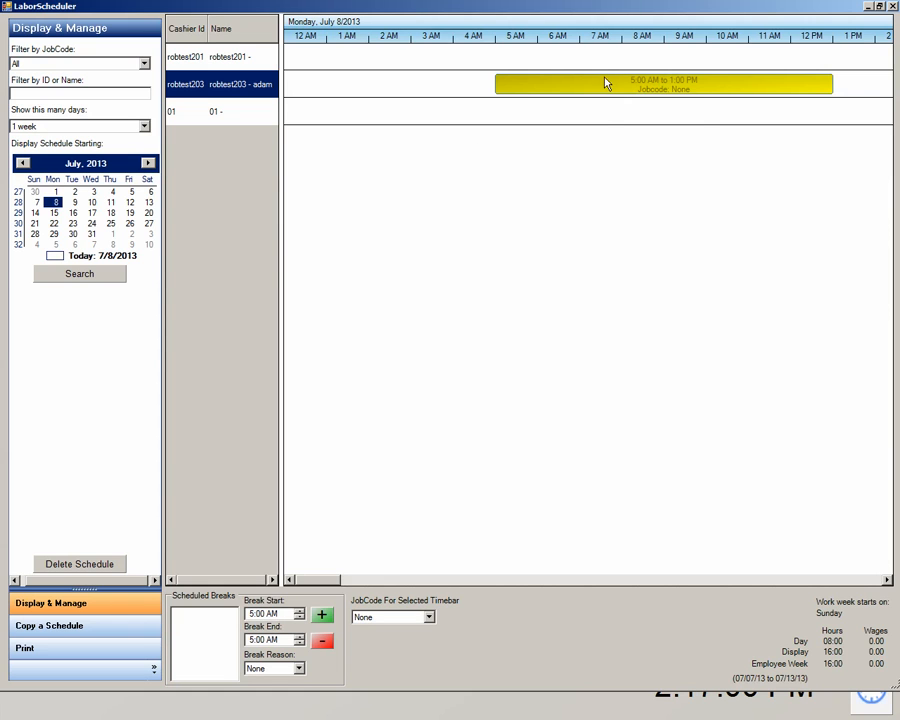
mouse_move(610, 90)
Close the Labor Scheduler and uncheck labor-scheduler enforcement and punctuality tracking in Setup's Labor Schedule Settings
click(893, 6)
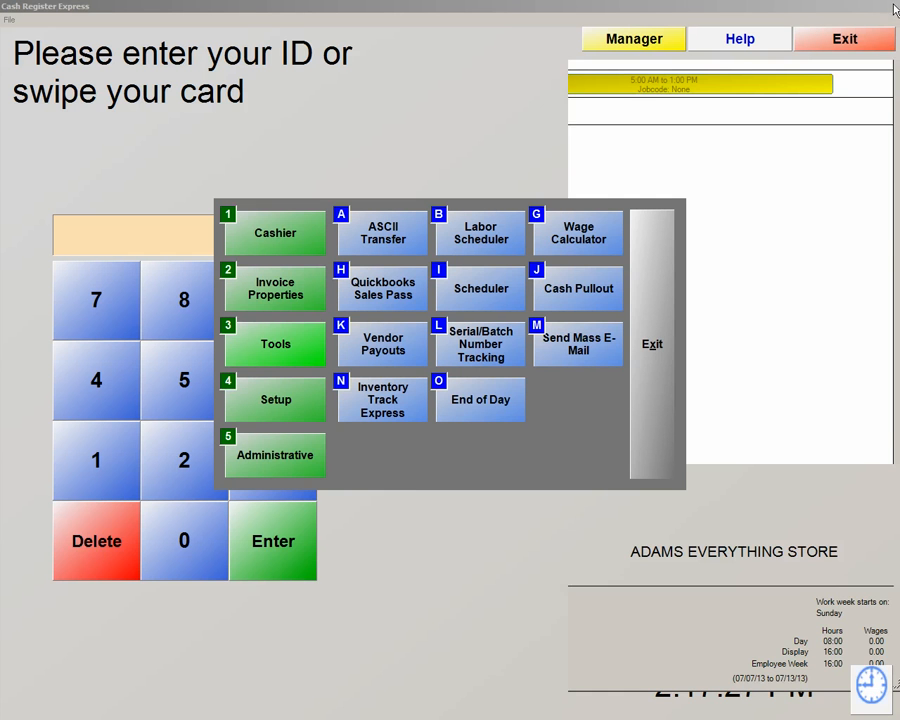
click(266, 405)
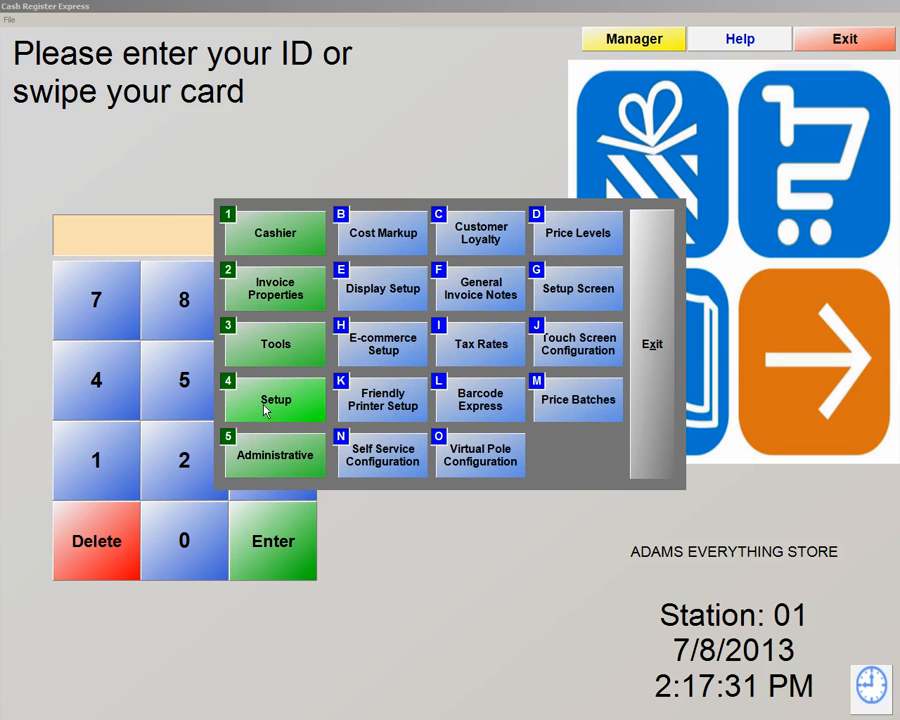
click(583, 290)
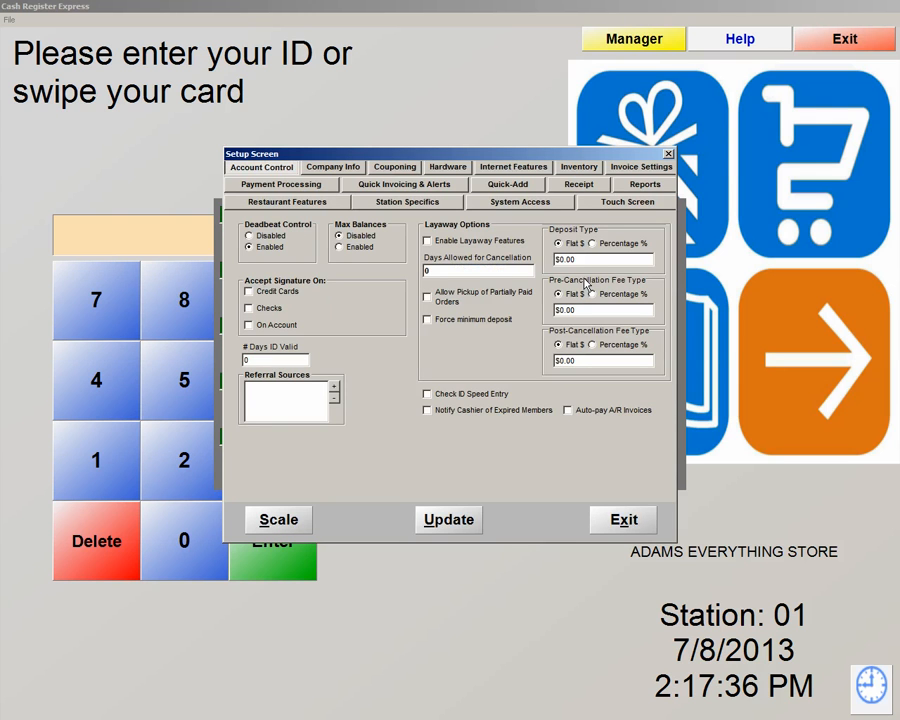
click(534, 208)
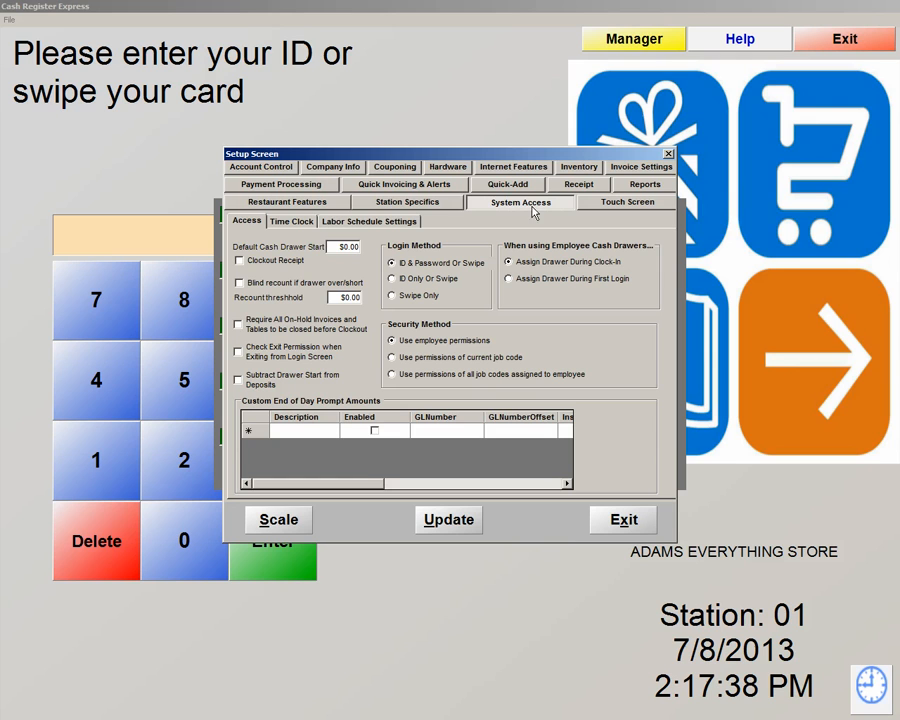
click(365, 224)
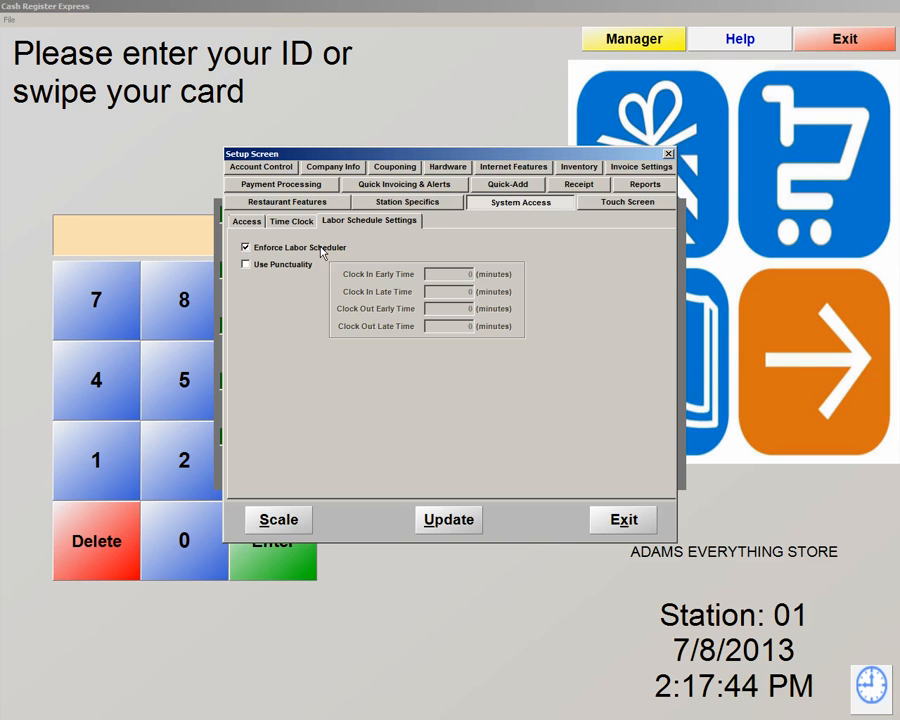
click(246, 266)
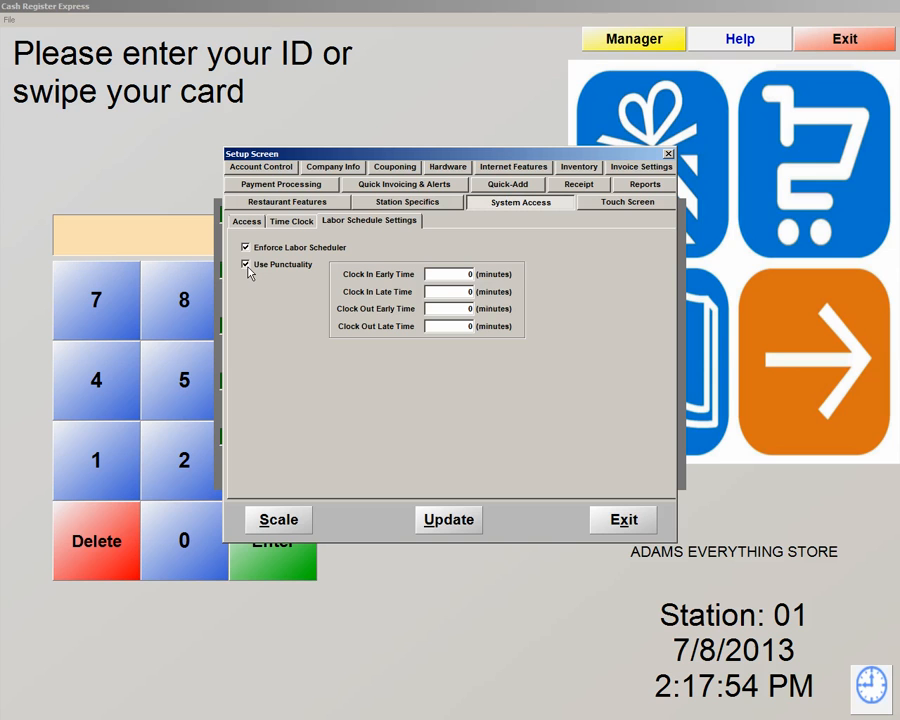
click(246, 265)
click(246, 248)
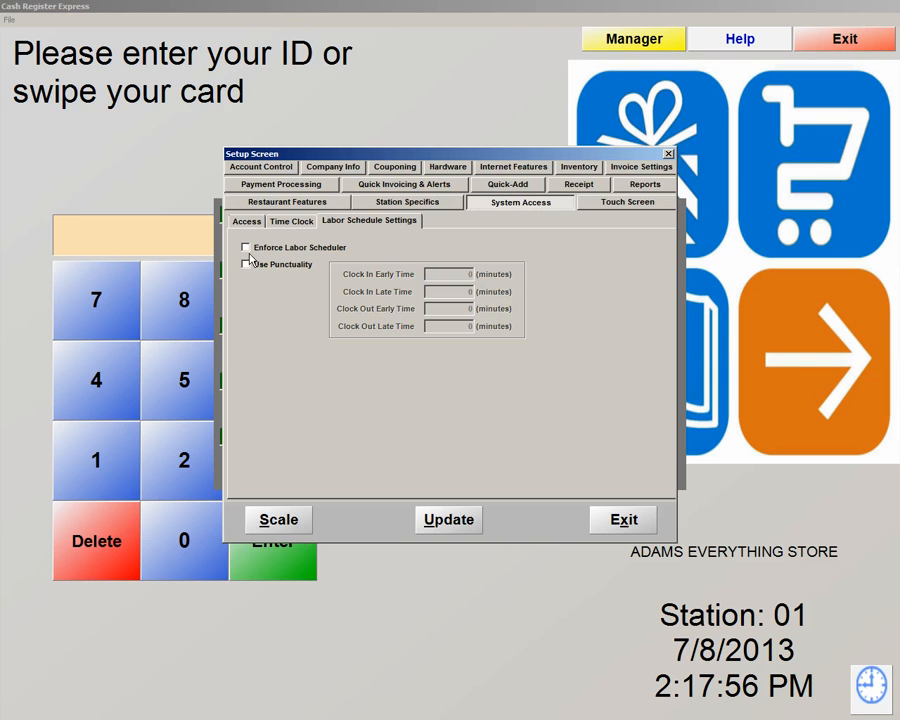
click(459, 518)
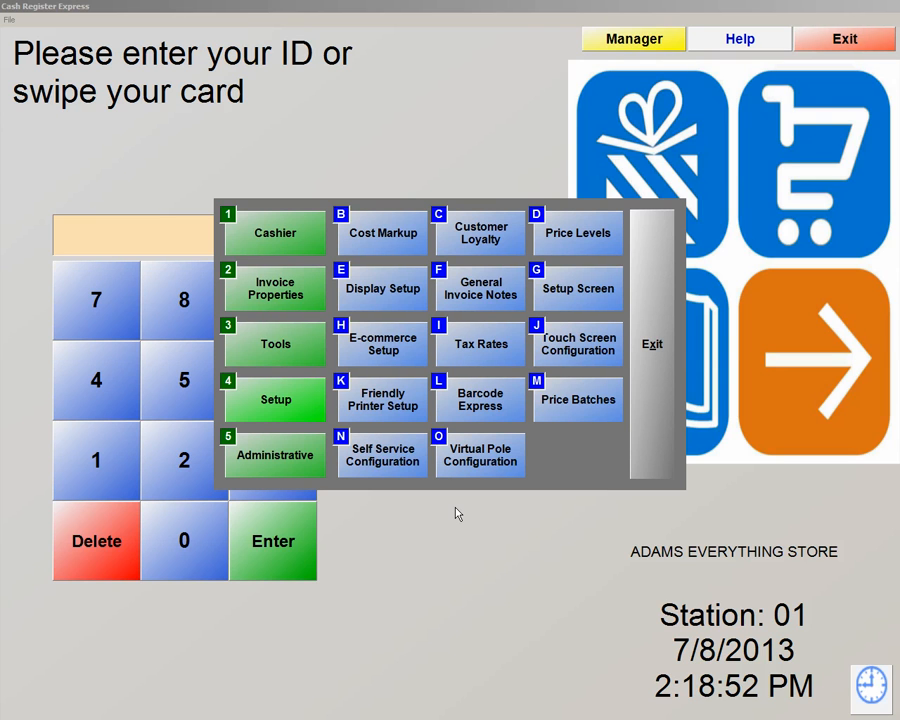
Open Administrative > Reporting, browse the sales reports, and leave Invoice Totals Report selected for 7/8/2013
click(265, 470)
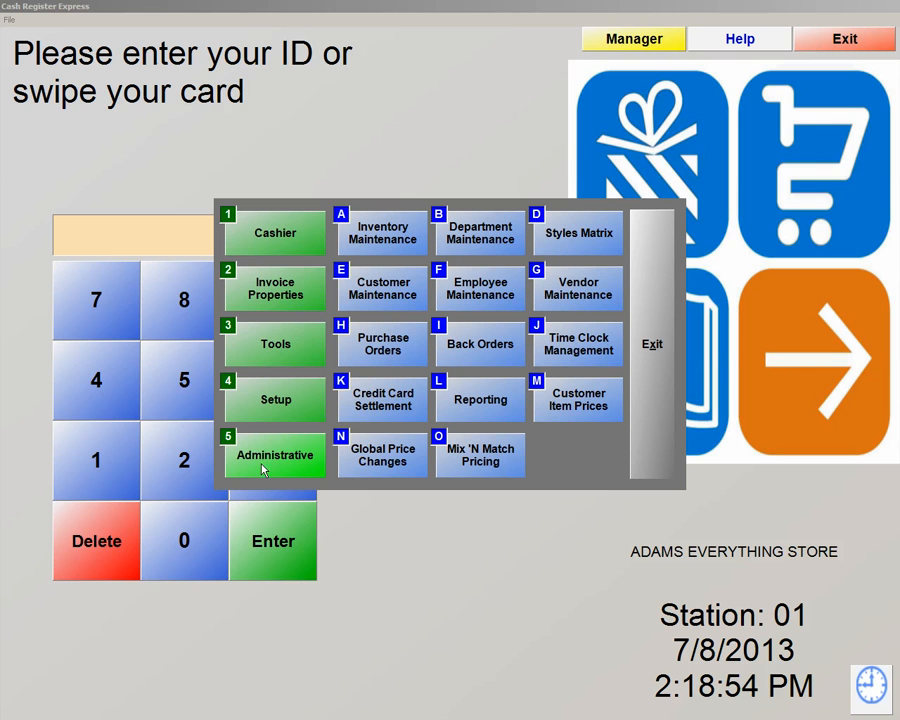
click(476, 418)
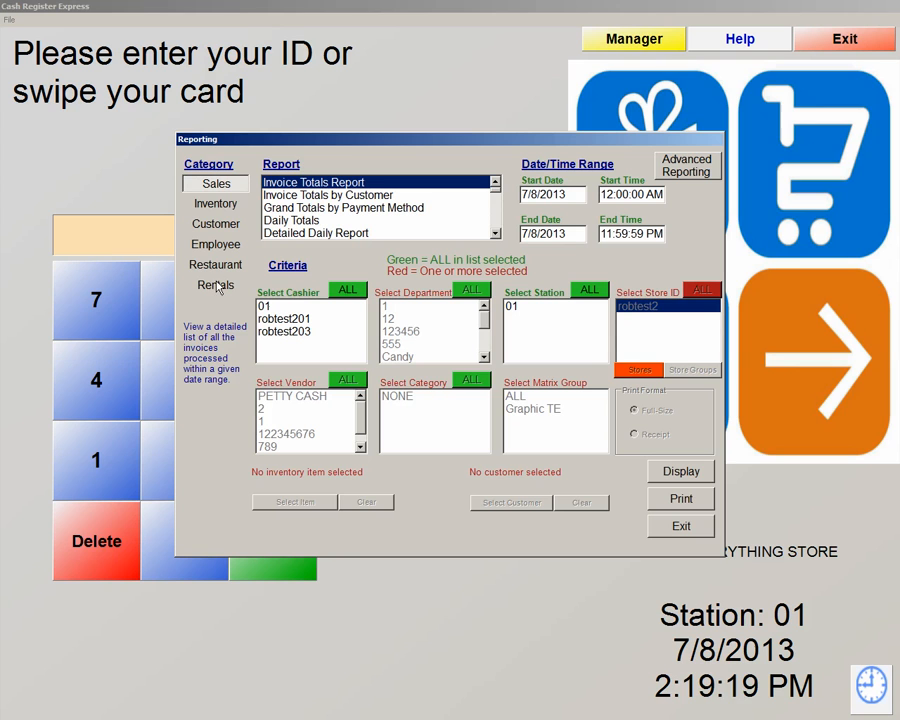
click(348, 195)
click(318, 208)
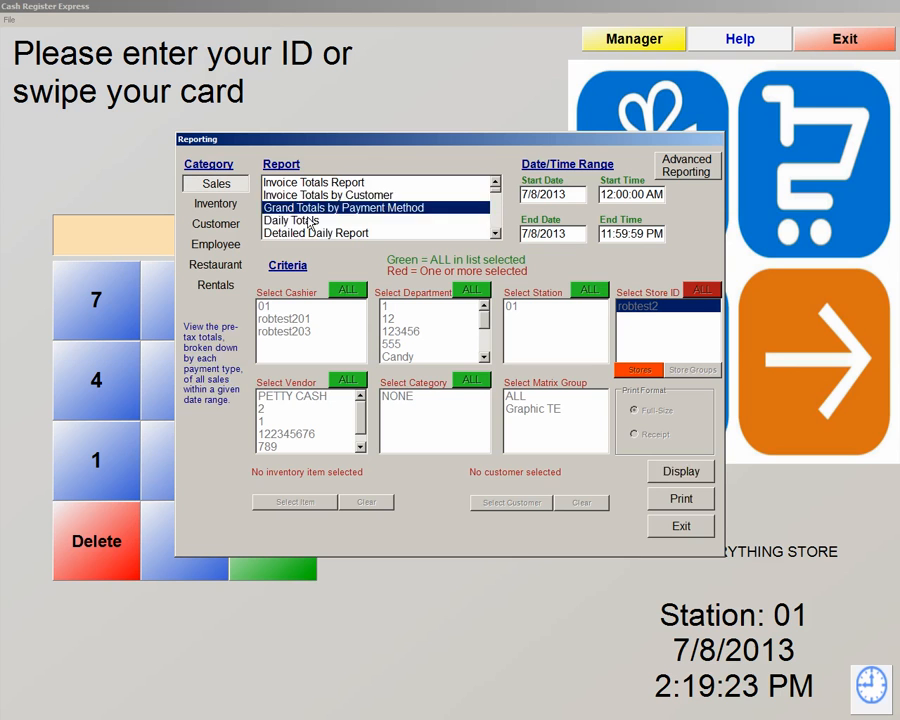
click(310, 221)
click(311, 184)
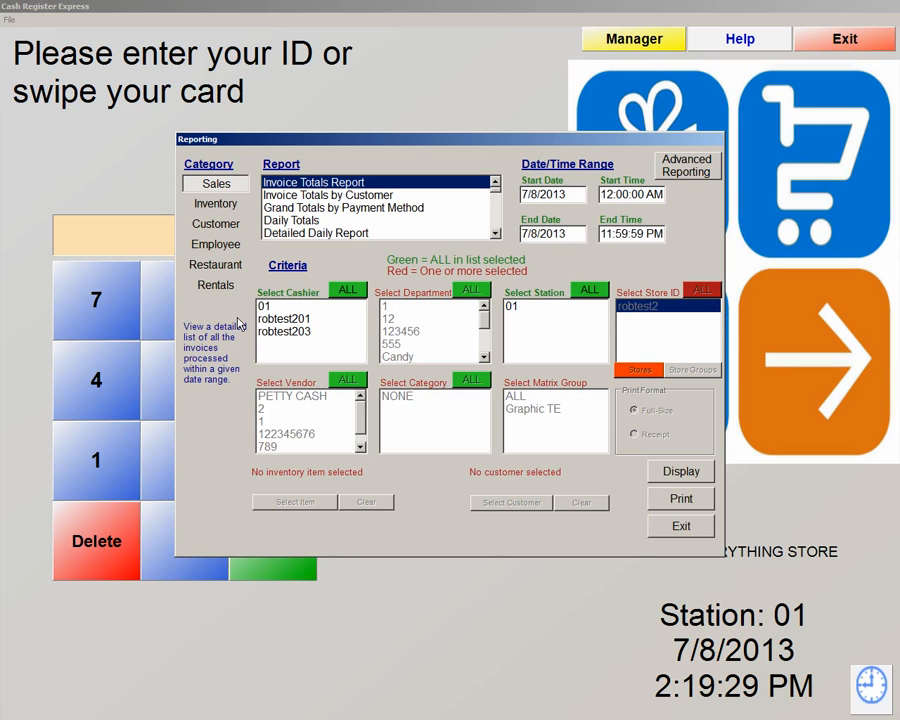
Check the start date and time pickers, leaving them at 7/8/2013, 12:00 AM
click(546, 194)
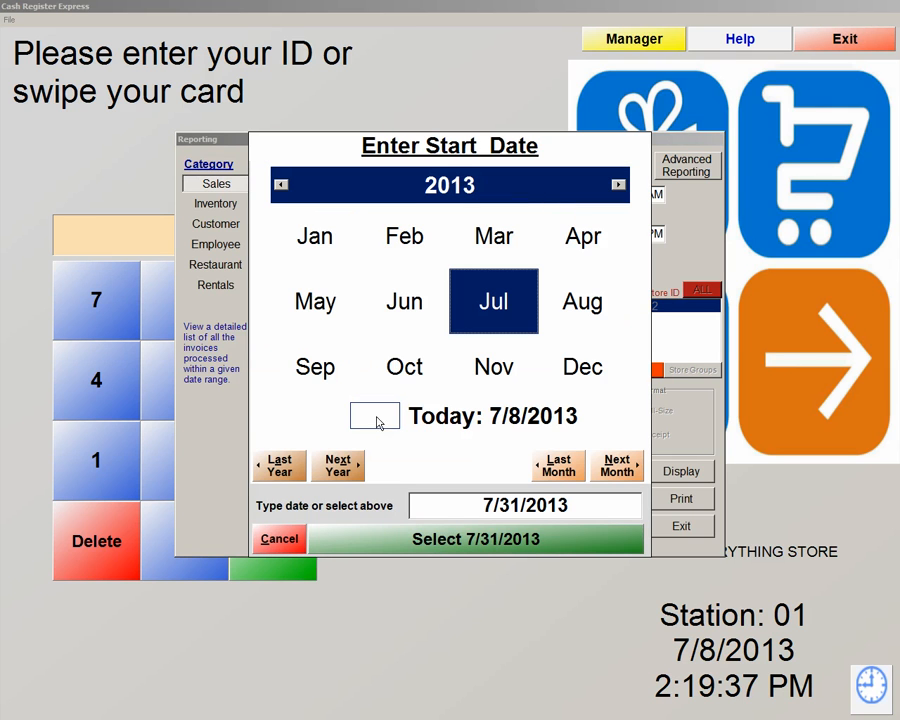
click(280, 538)
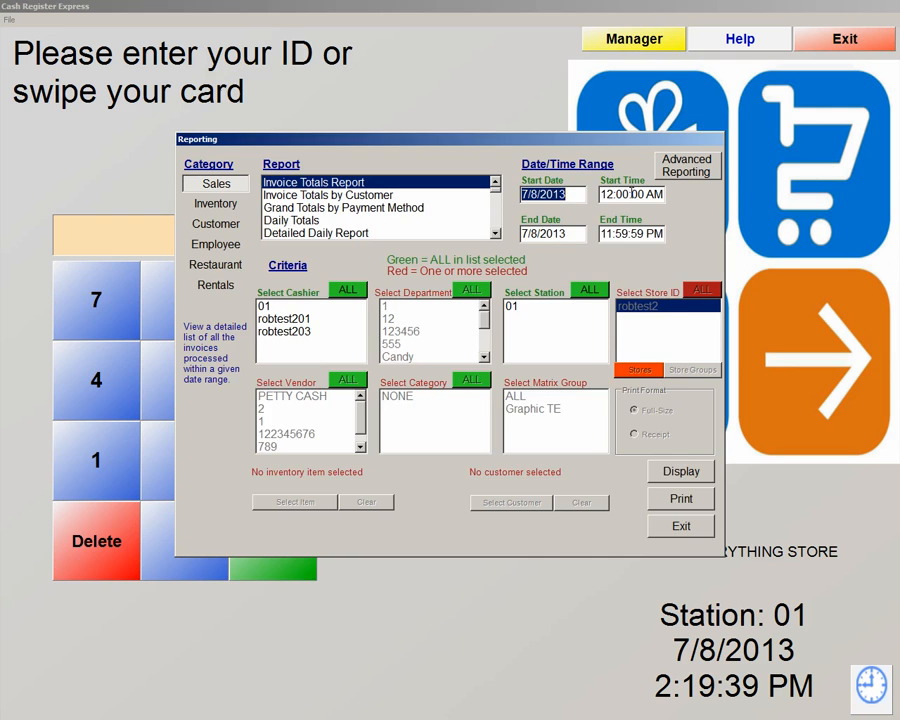
click(632, 194)
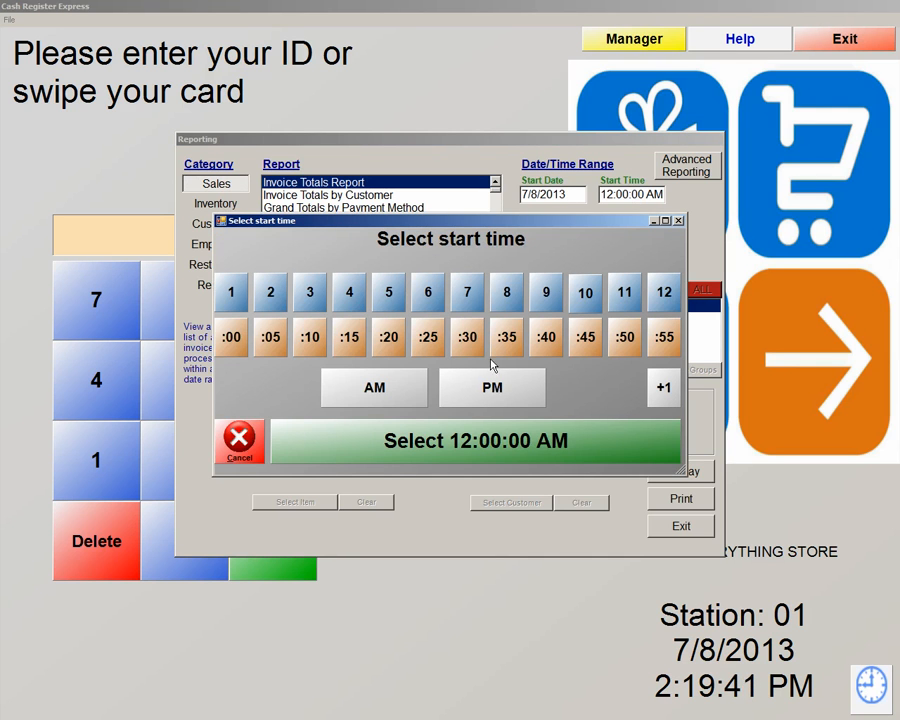
click(237, 452)
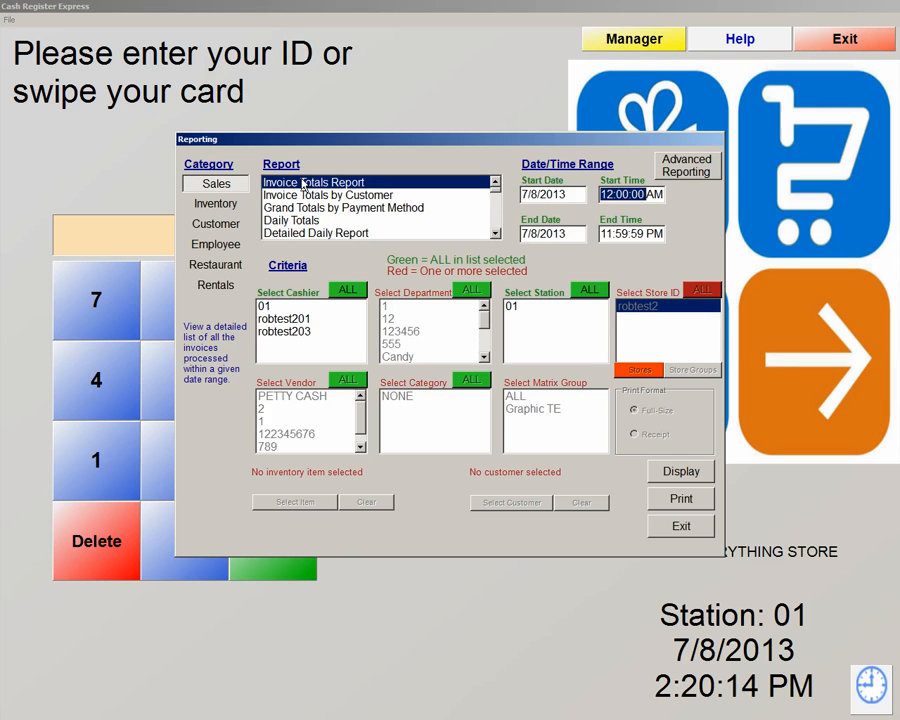
Switch between Grand Totals by Payment Method and Invoice Totals Report, then start and cancel the Invoice Totals run
click(318, 206)
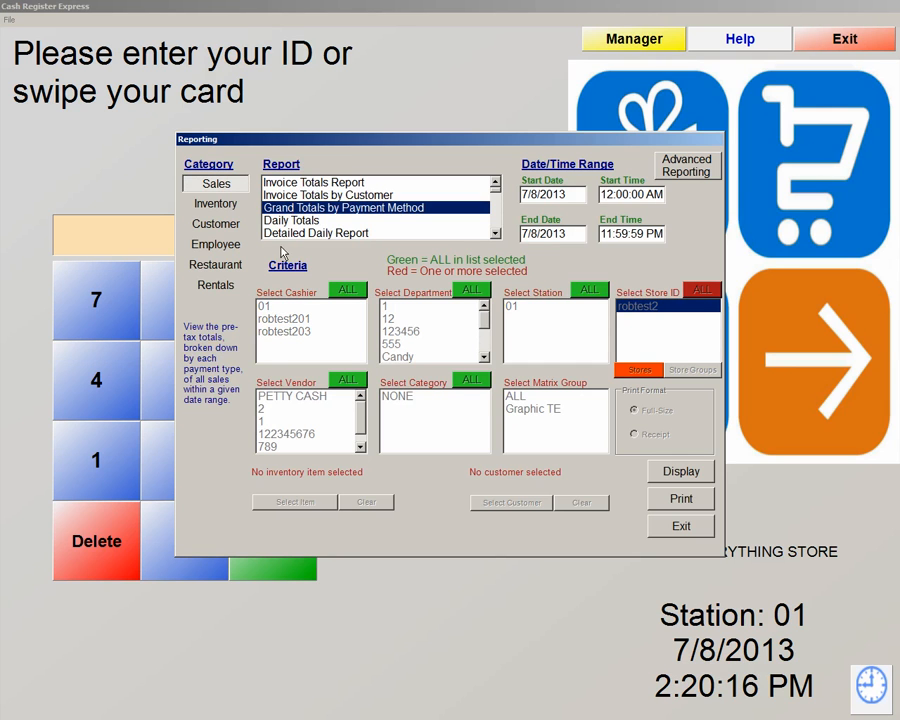
click(297, 185)
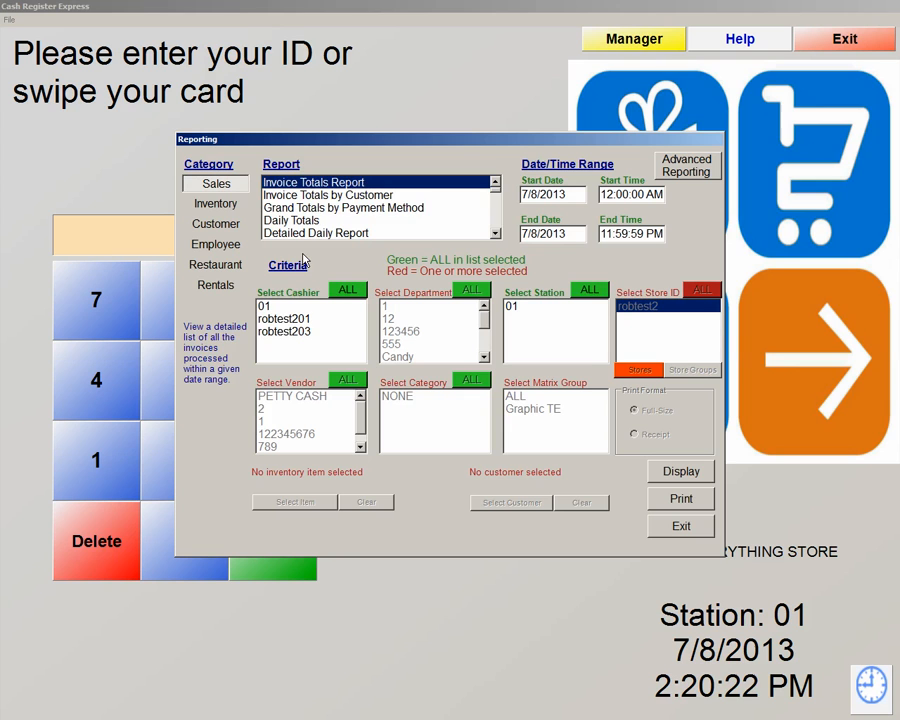
click(307, 209)
click(311, 184)
click(689, 478)
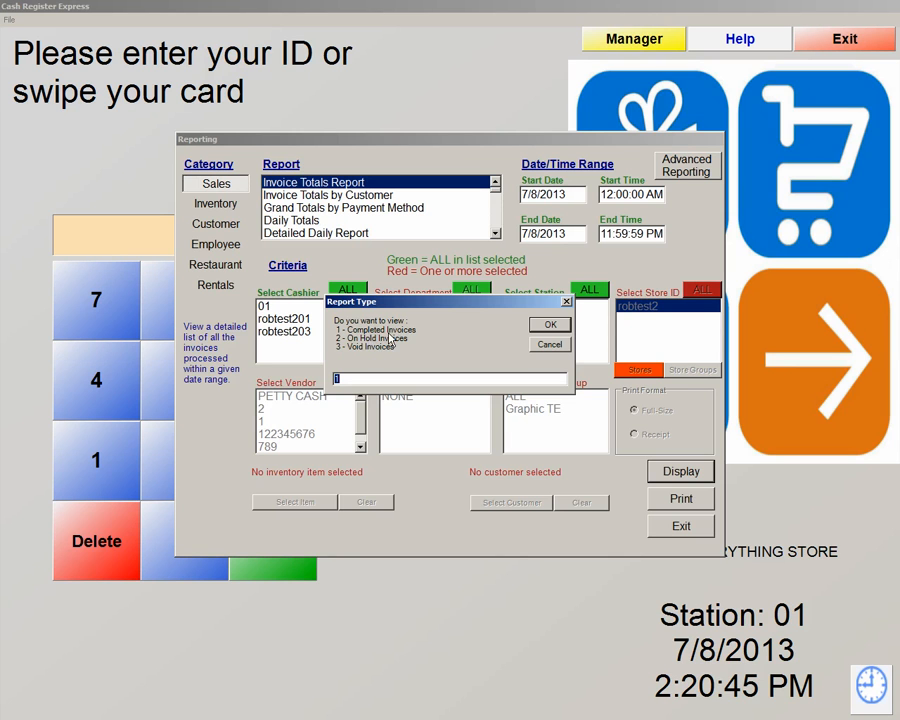
click(552, 344)
Edit the report start date to 6/1/2013
click(535, 194)
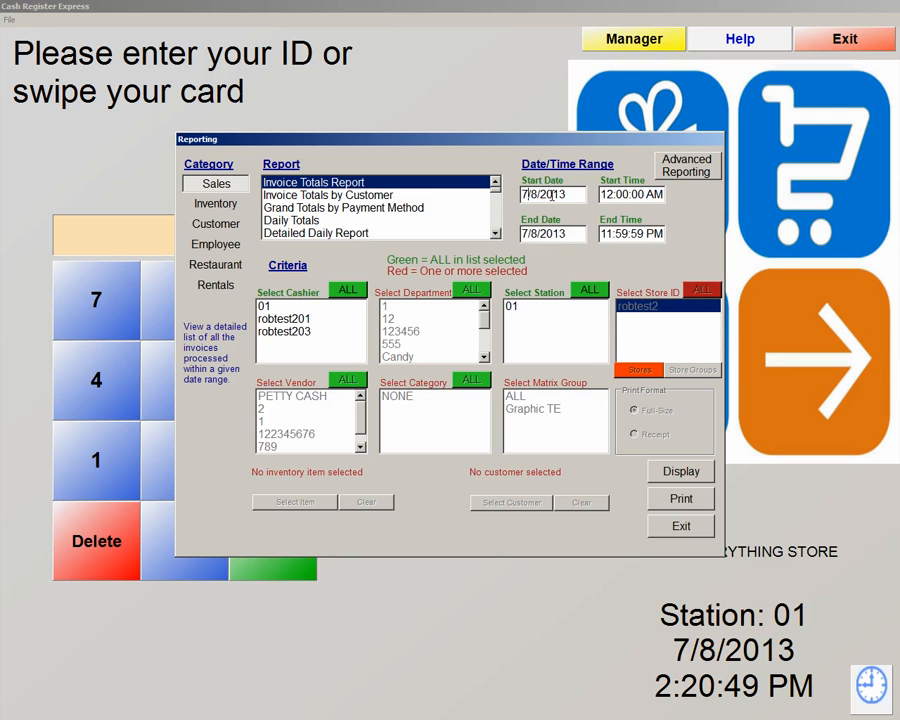
key(BackSpace)
text(6)
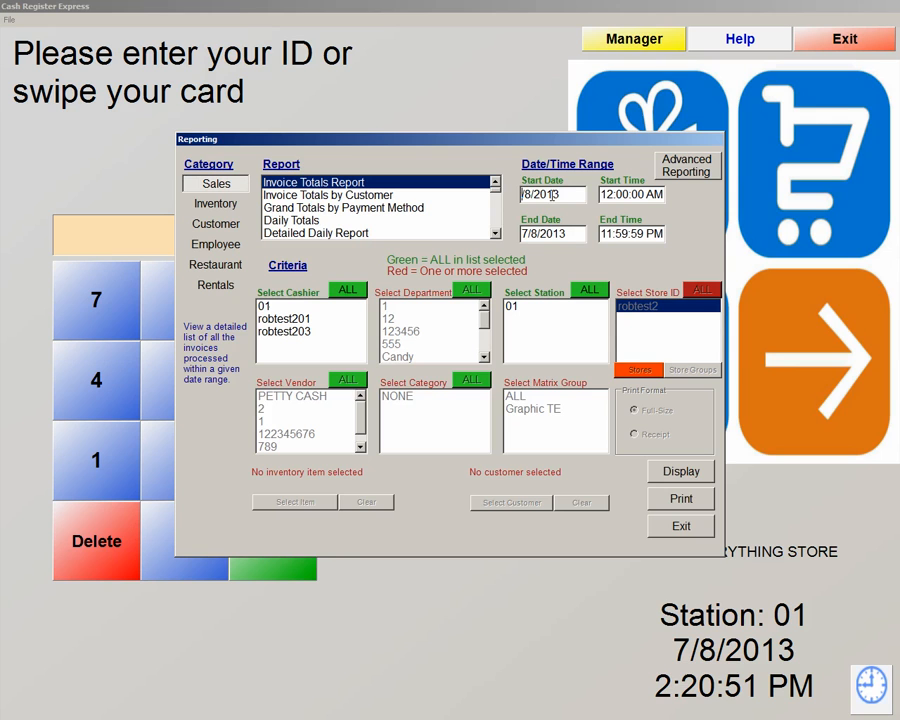
key(BackSpace)
text(1)
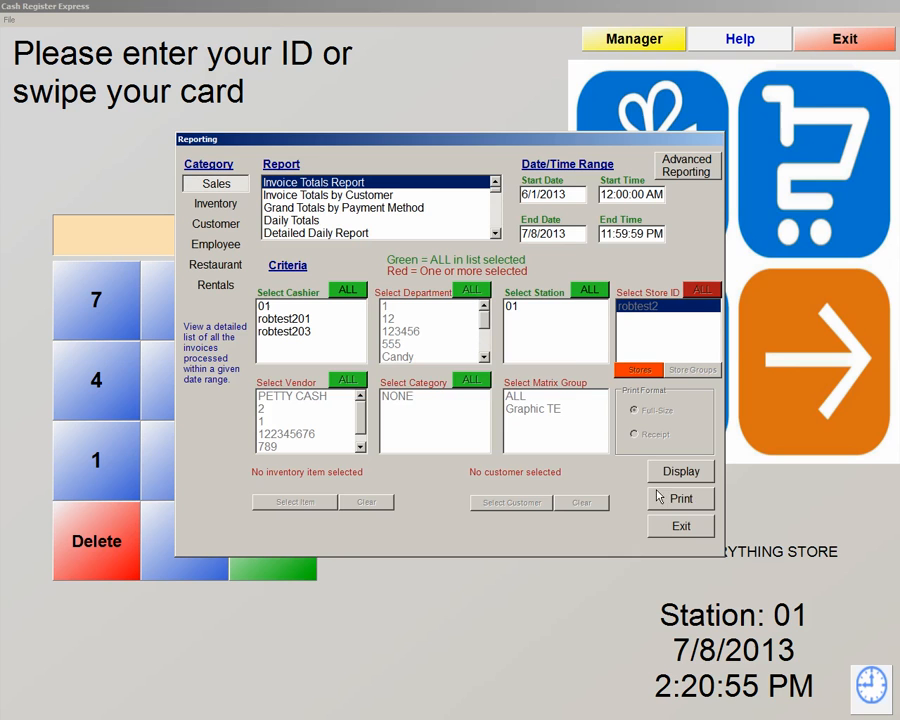
click(688, 478)
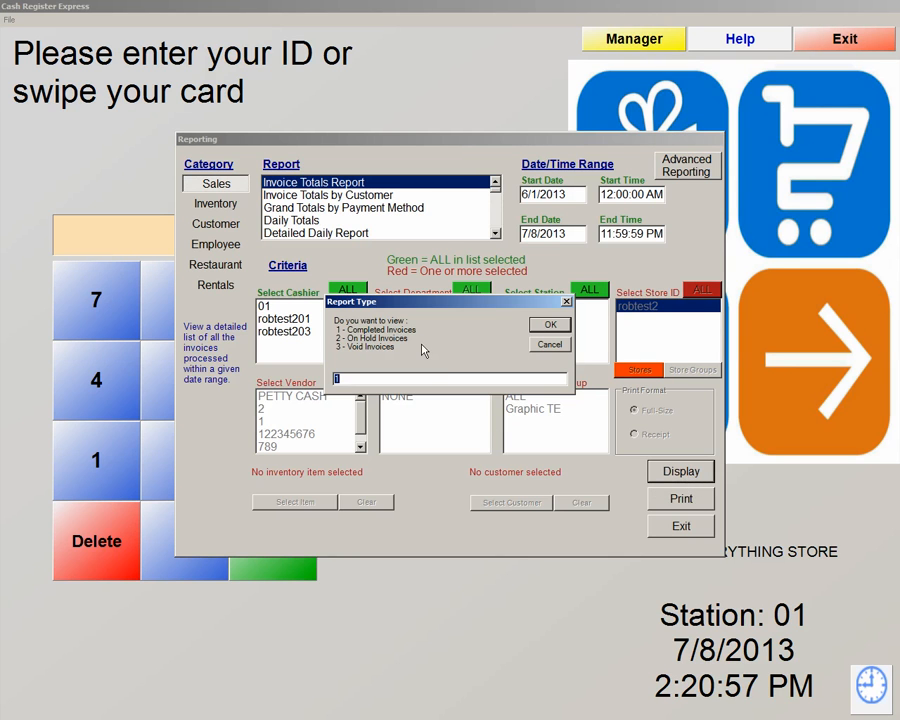
click(549, 324)
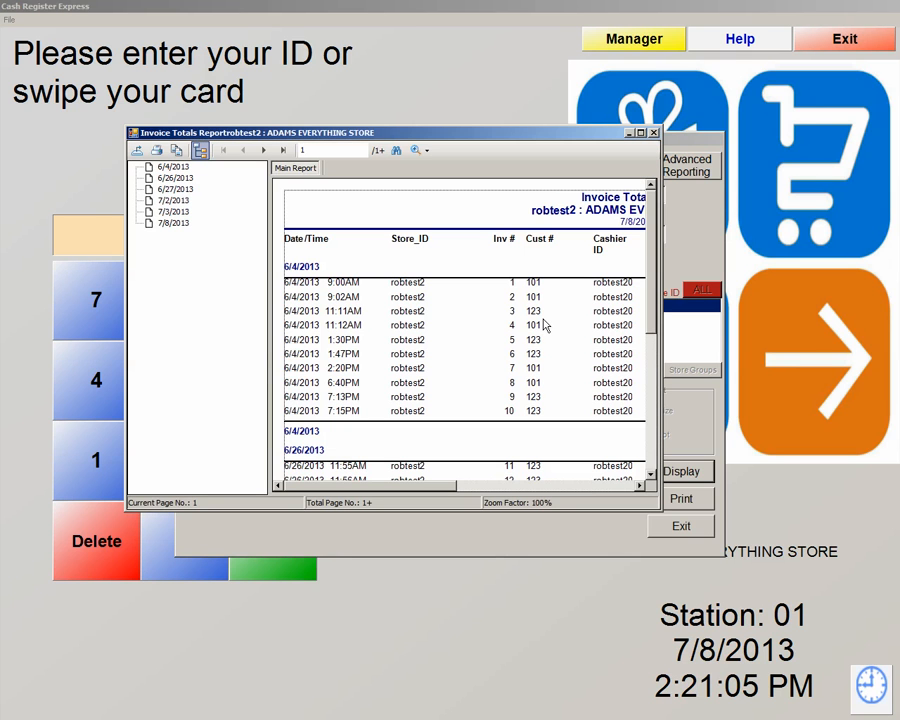
click(641, 132)
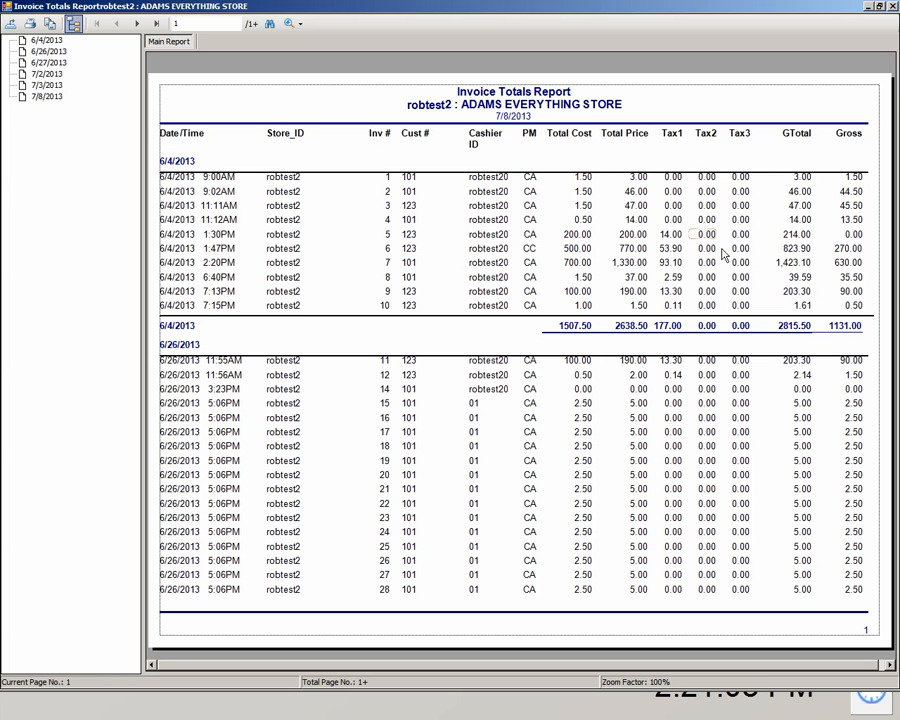
click(156, 23)
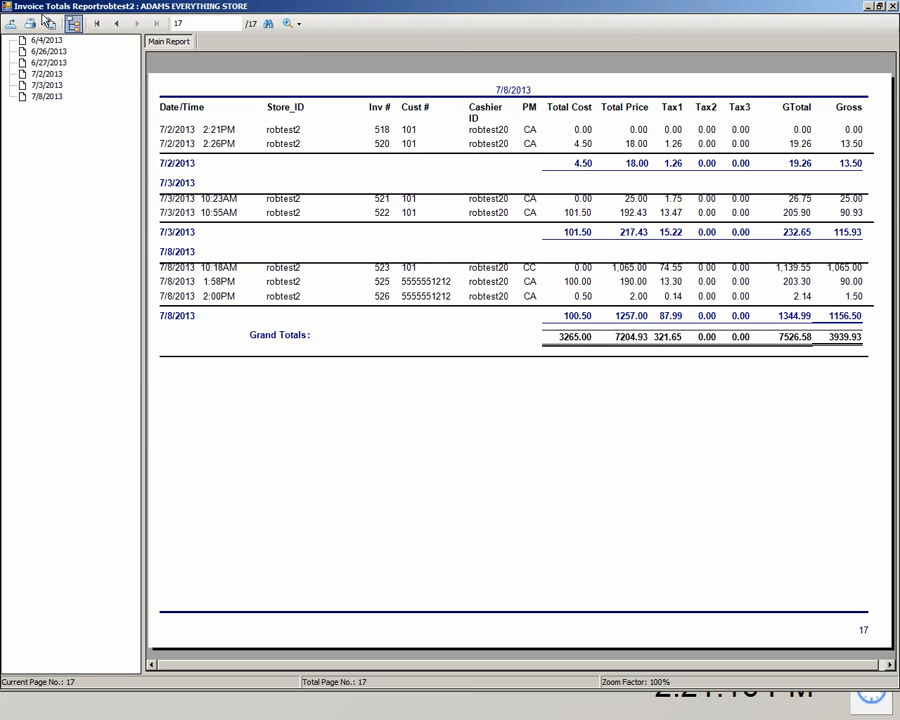
click(11, 26)
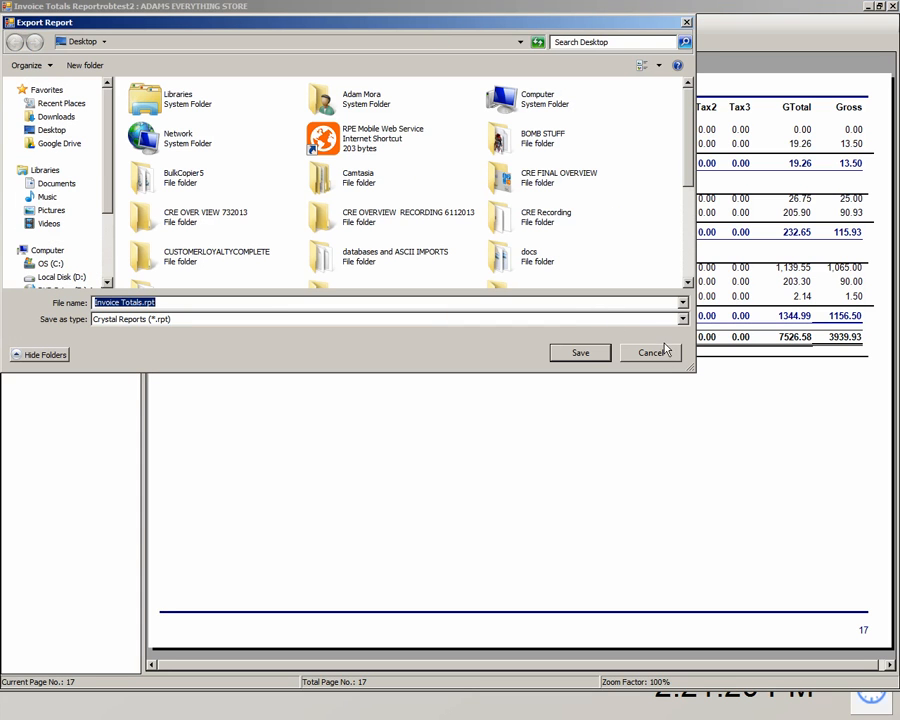
click(668, 318)
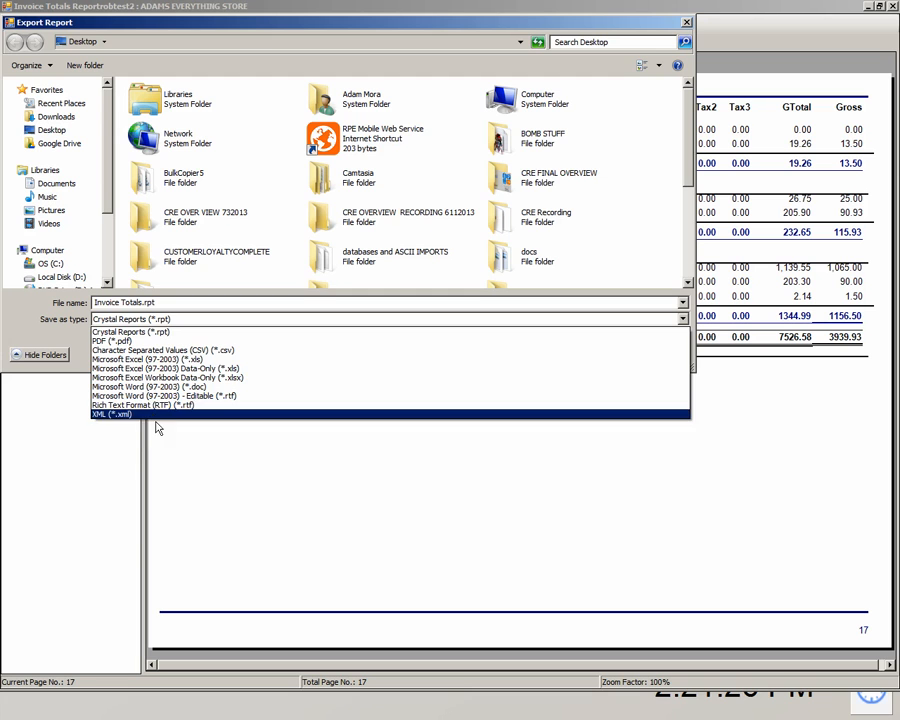
click(209, 443)
click(651, 353)
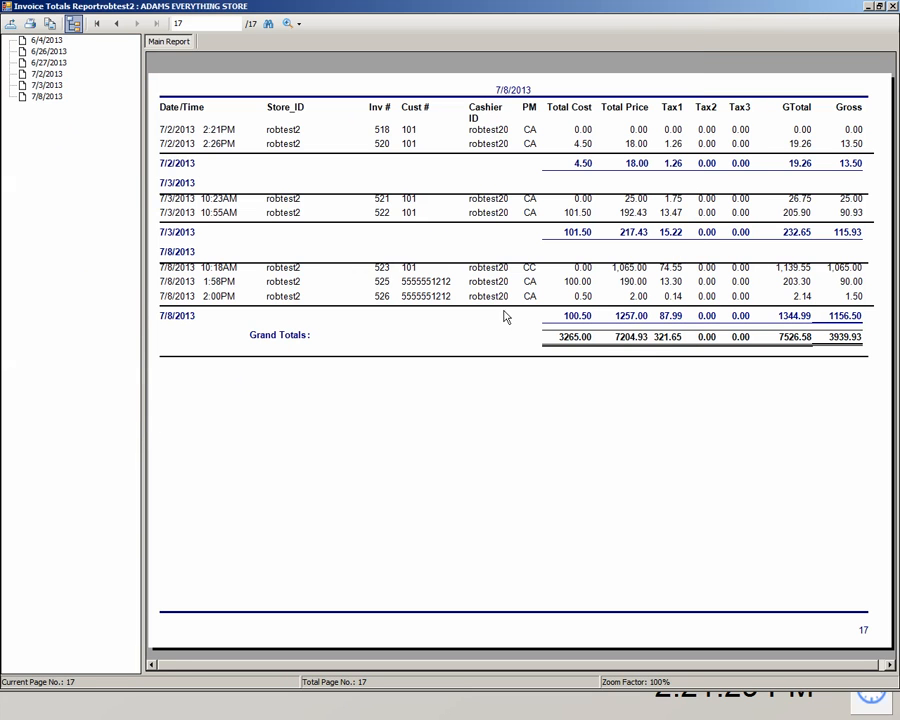
click(44, 41)
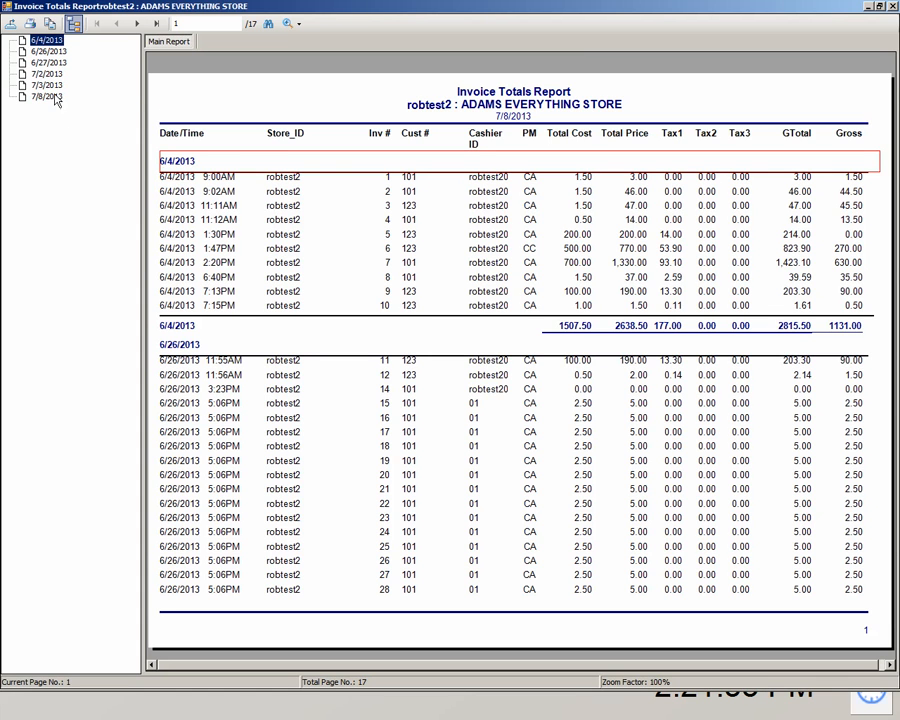
click(44, 85)
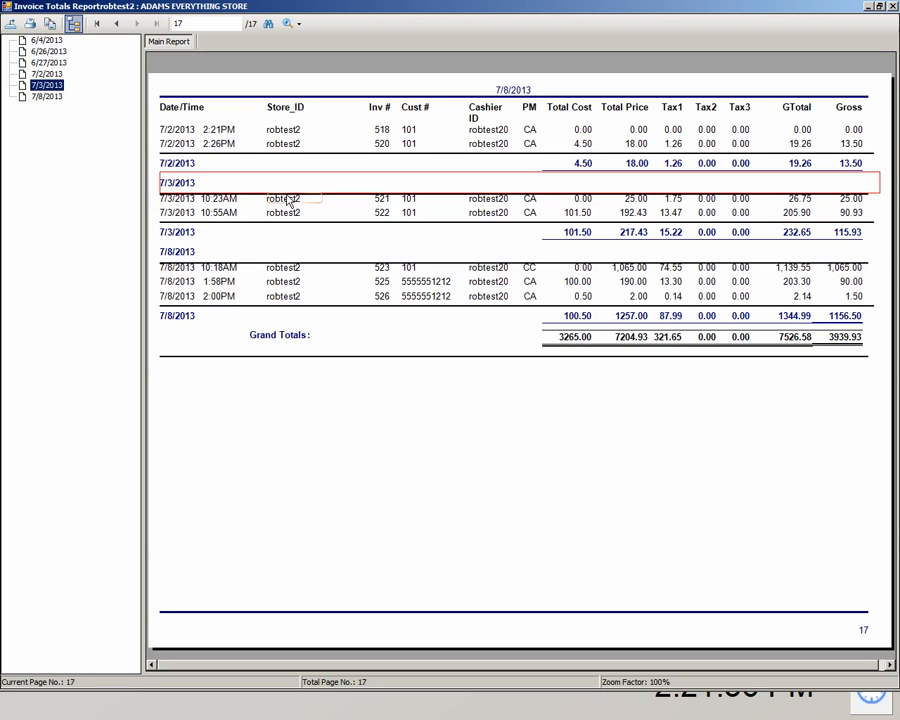
click(46, 96)
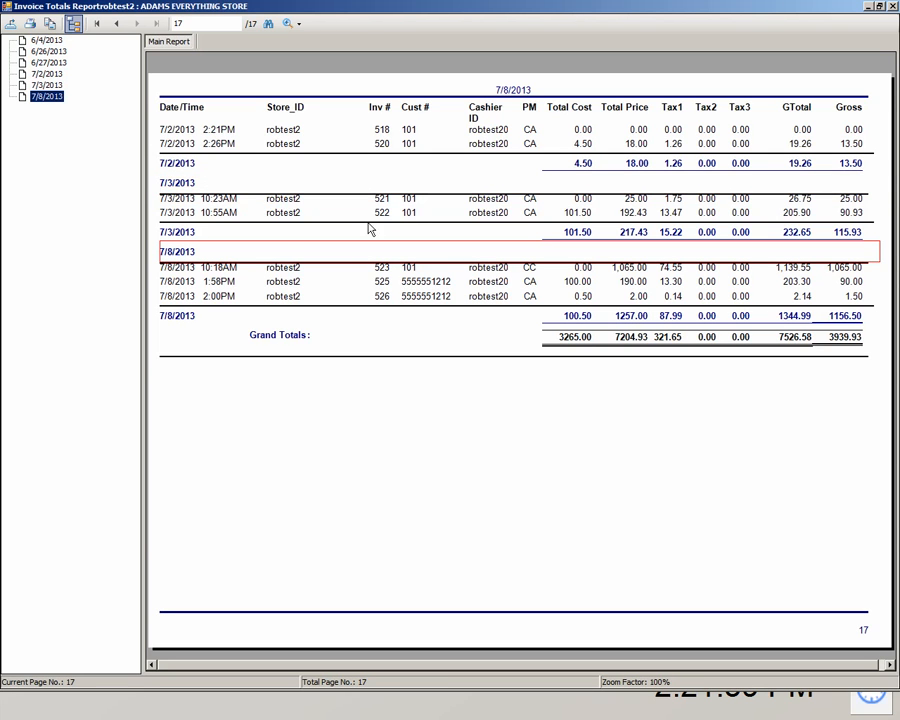
click(894, 7)
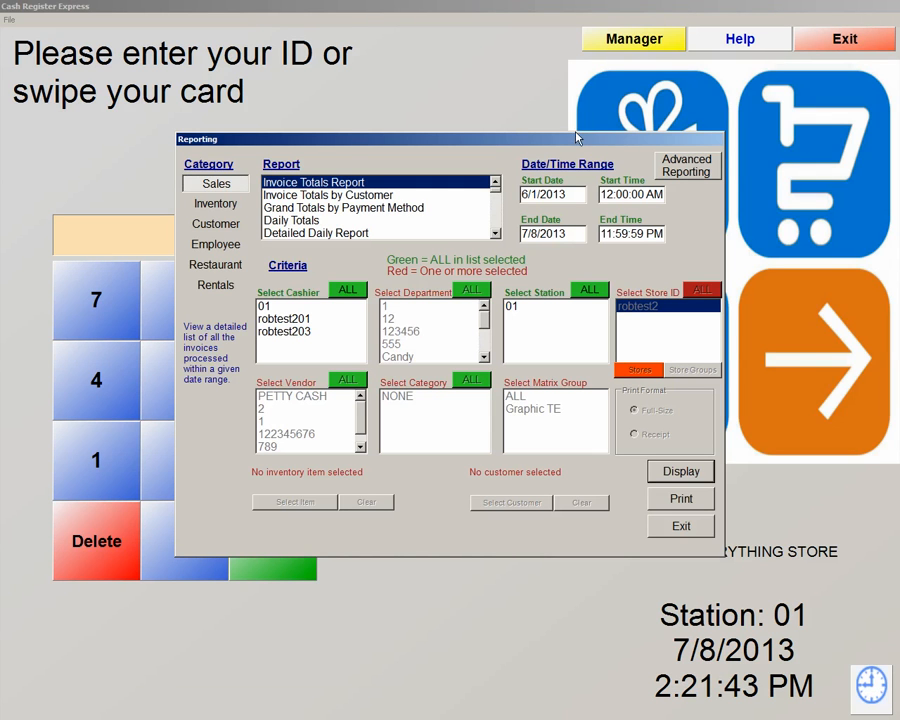
Select Detailed Daily Report in the Report list for 6/1/2013–7/8/2013
click(362, 233)
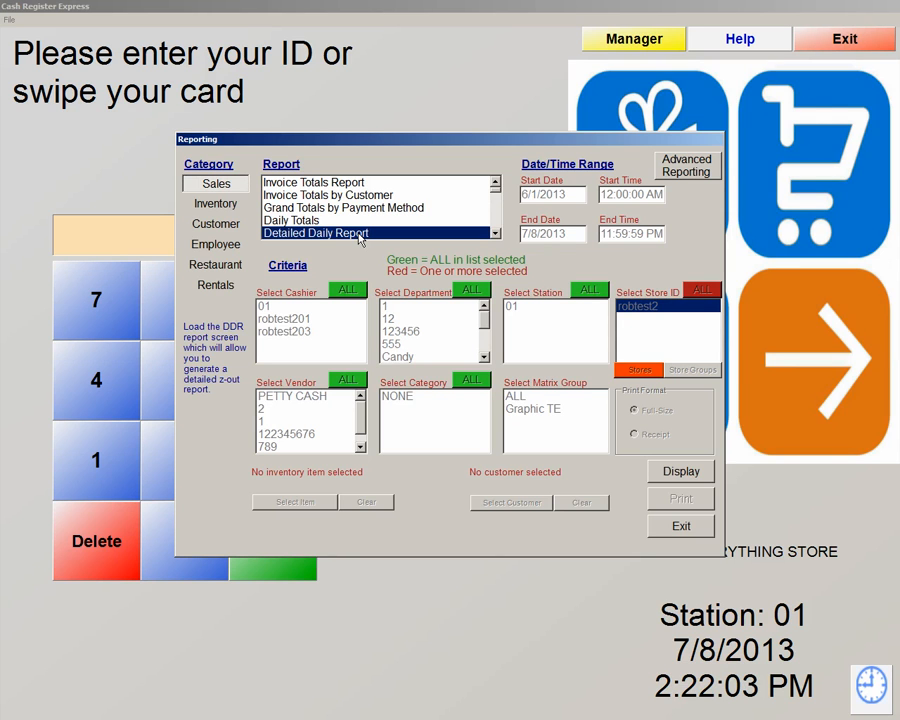
click(700, 484)
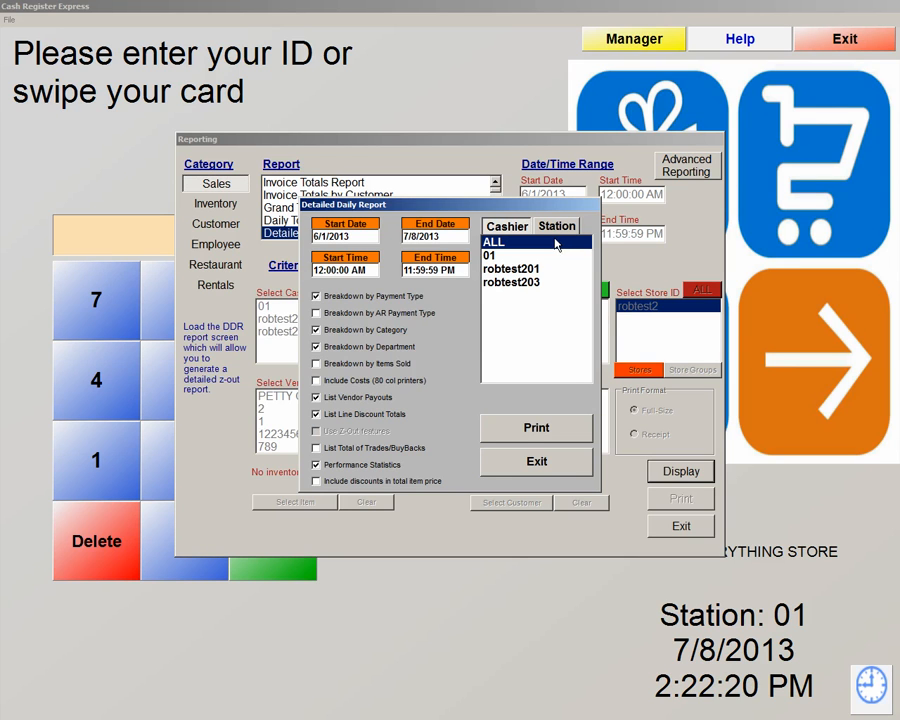
click(362, 240)
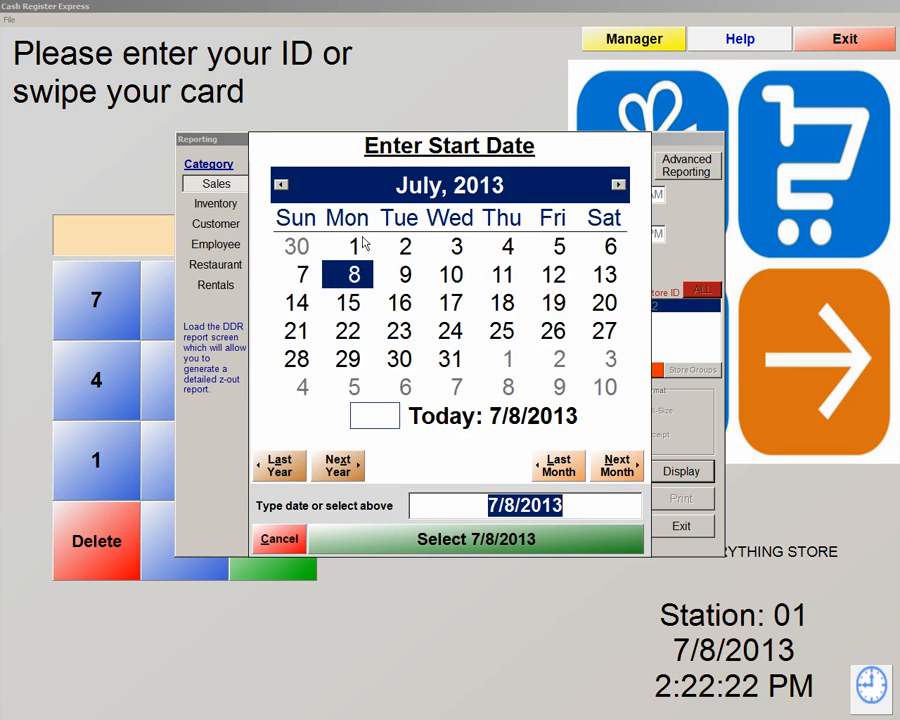
click(292, 539)
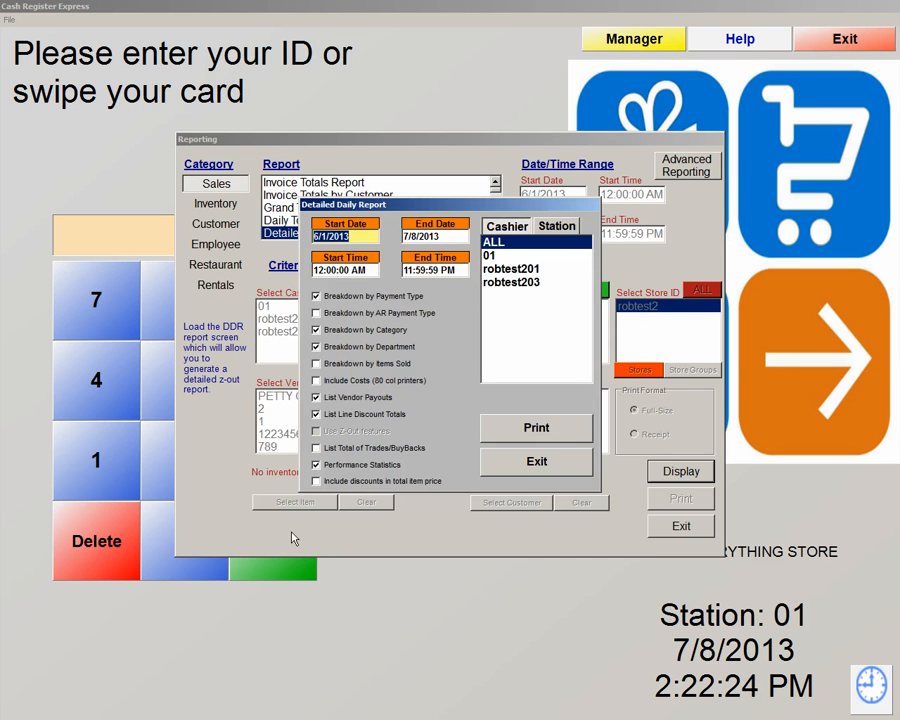
click(436, 270)
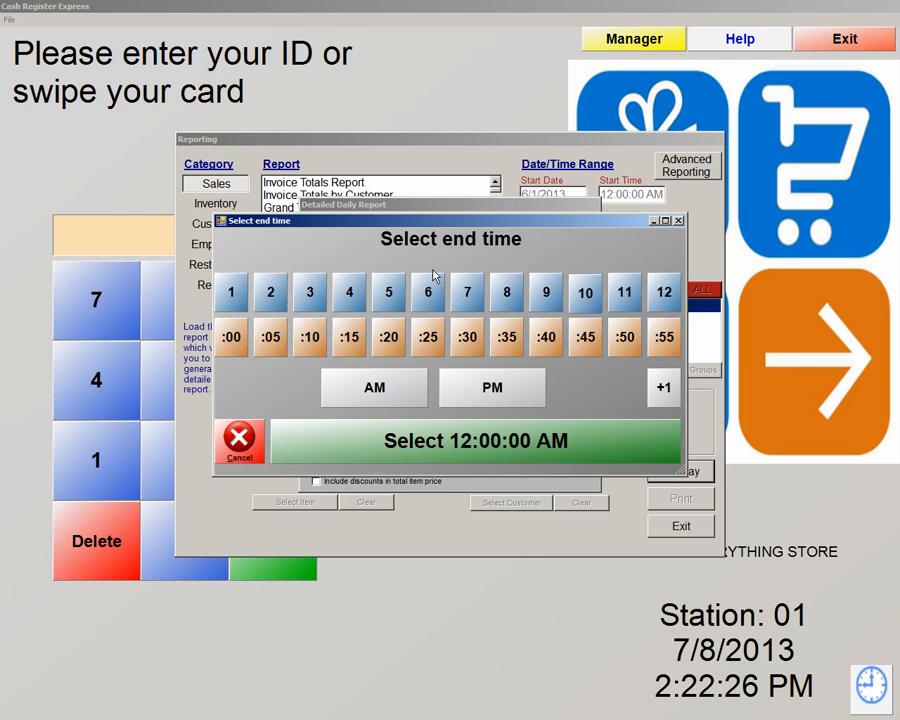
click(260, 445)
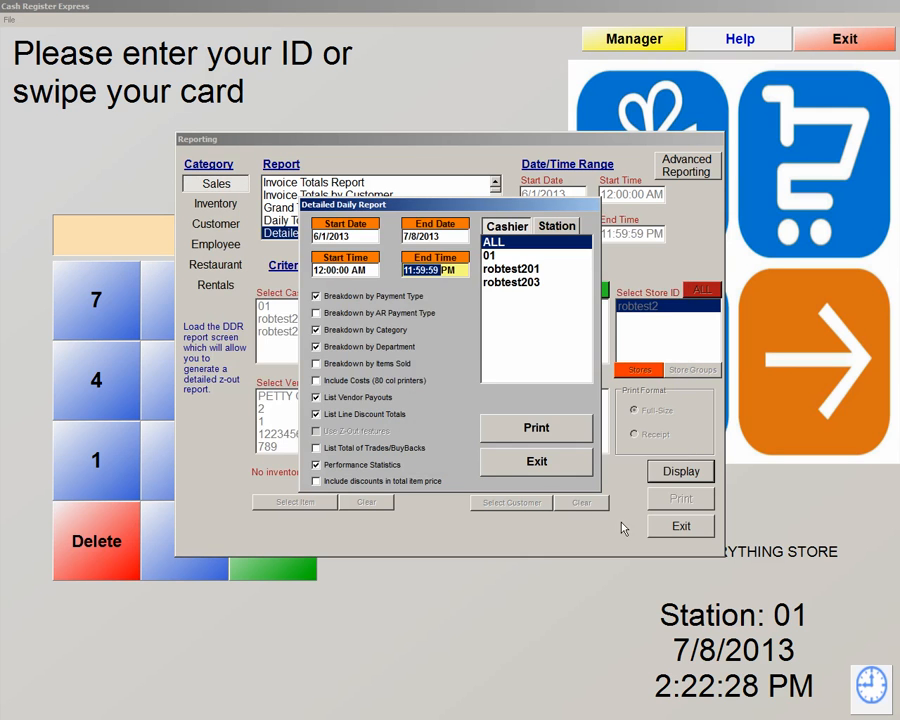
click(559, 472)
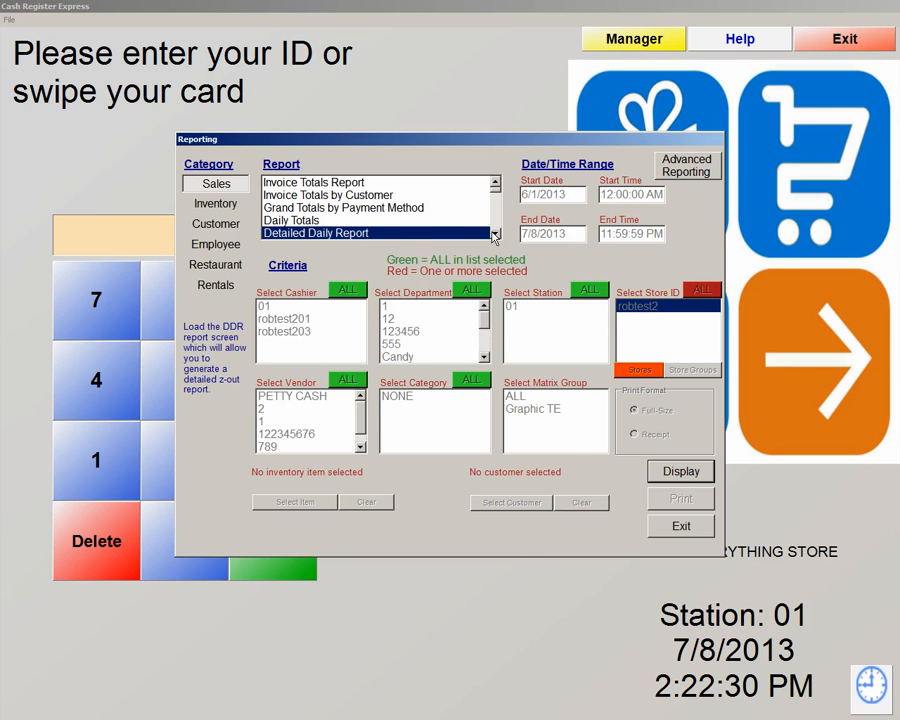
scroll(460, 233, down, 2)
Run the Detailed Department Sales report on all sales rather than returns
click(358, 221)
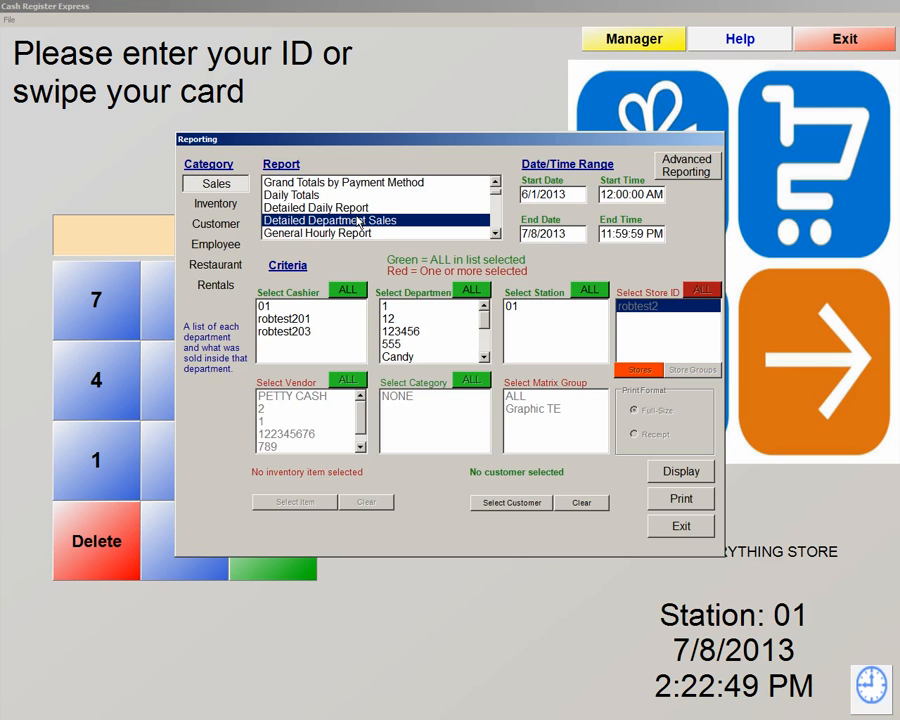
click(668, 478)
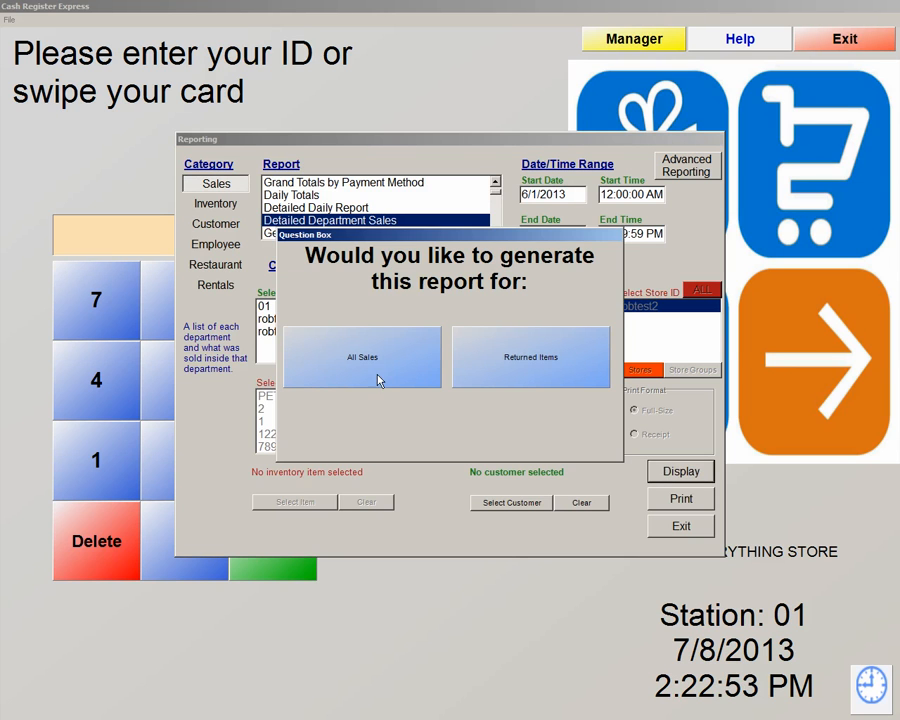
click(378, 366)
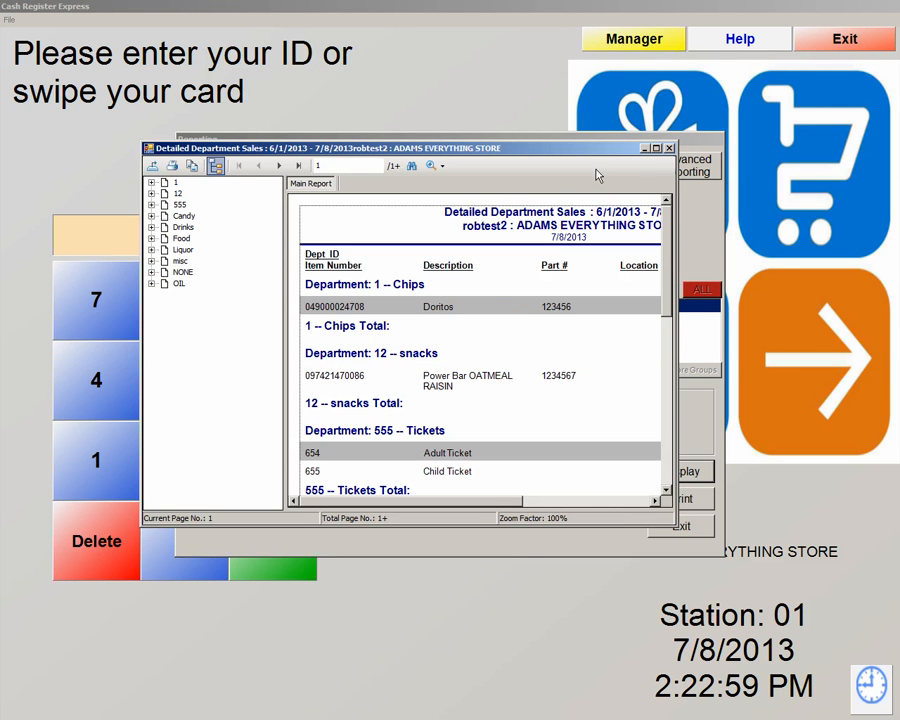
Maximize the report, read page 2's $7,204.93 grand total, and close the viewer
click(656, 148)
scroll(716, 214, down, 5)
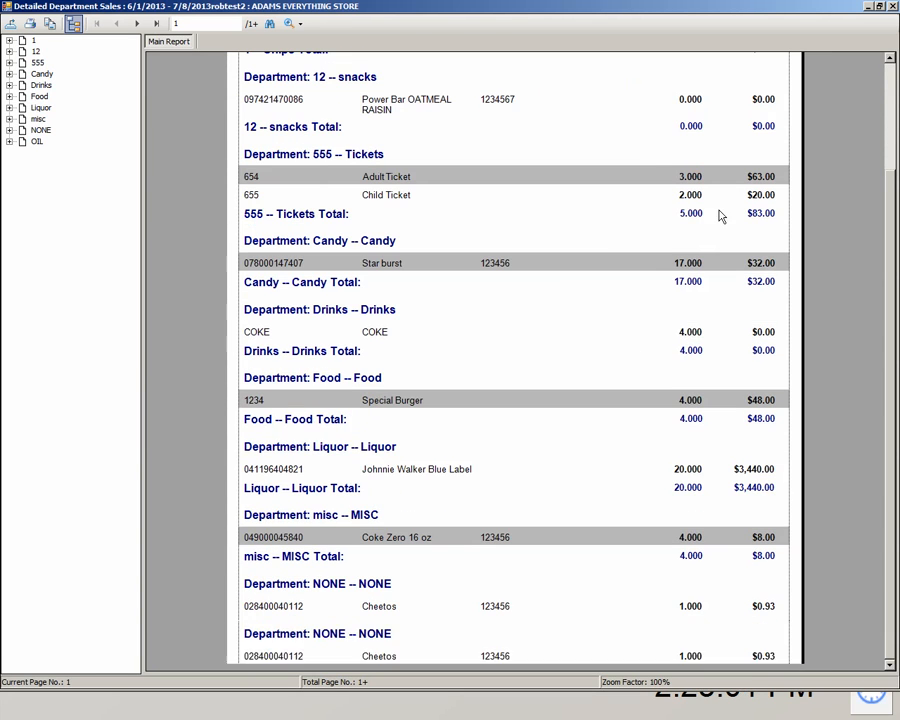
scroll(706, 248, up, 5)
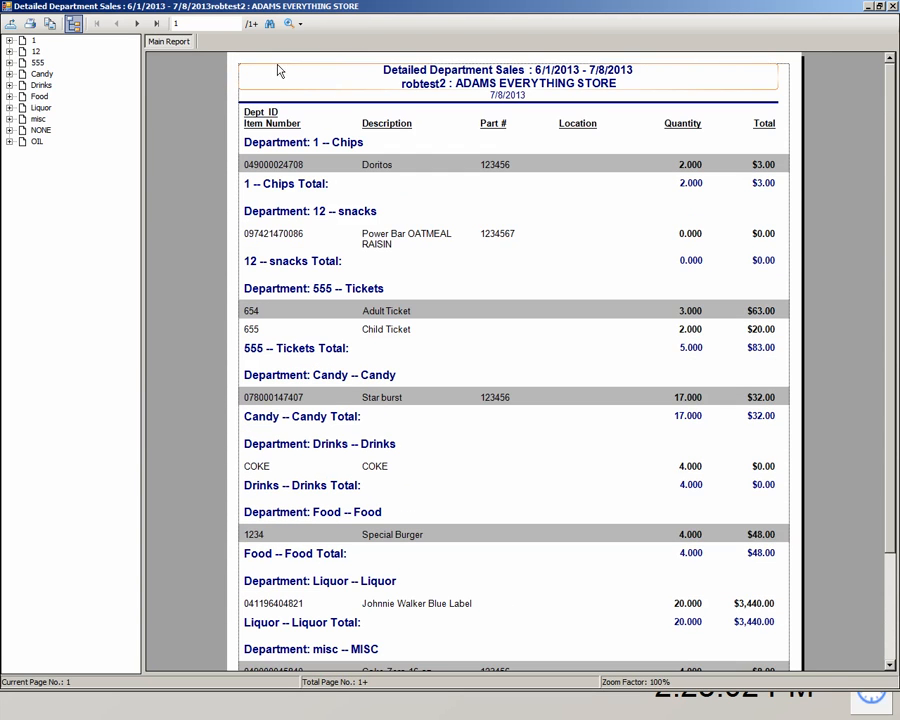
click(137, 23)
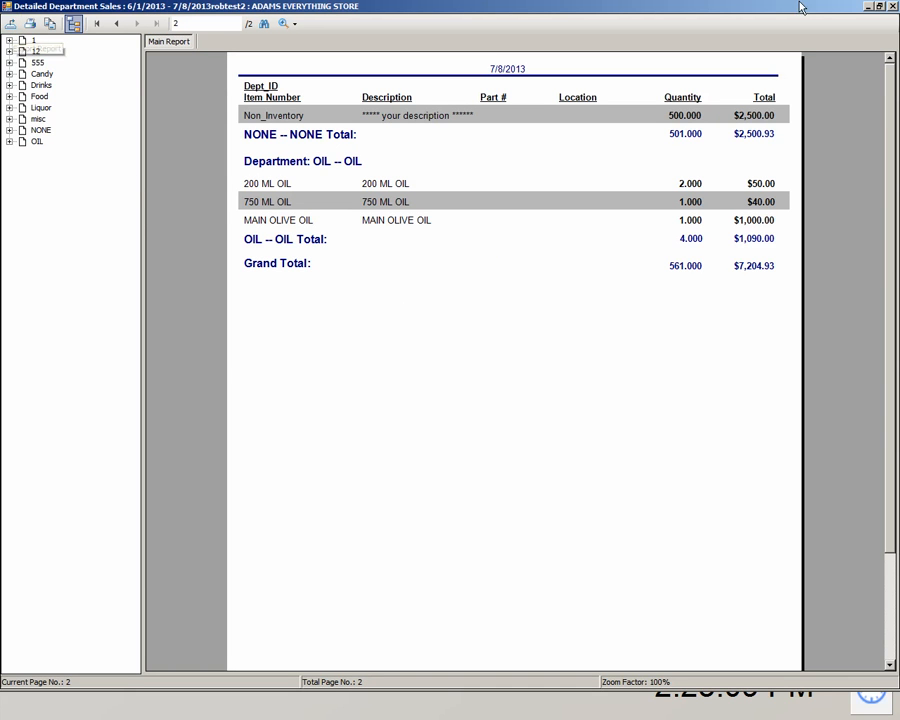
click(893, 7)
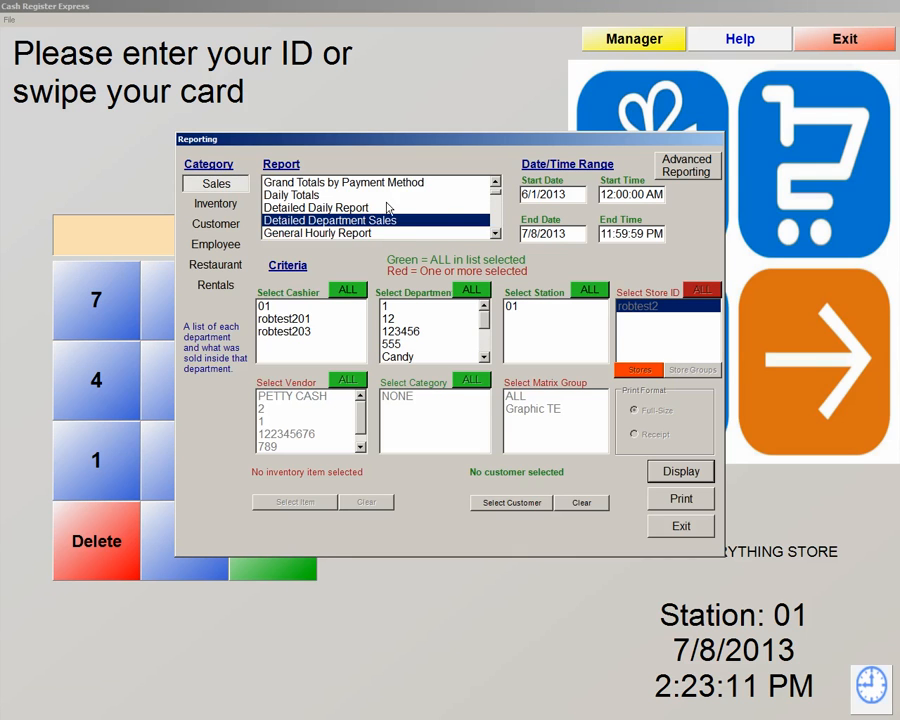
Display the General Hourly Report ($7,204.93, 561 items), scroll its hourly rows, exit, and scroll the Report list
click(345, 233)
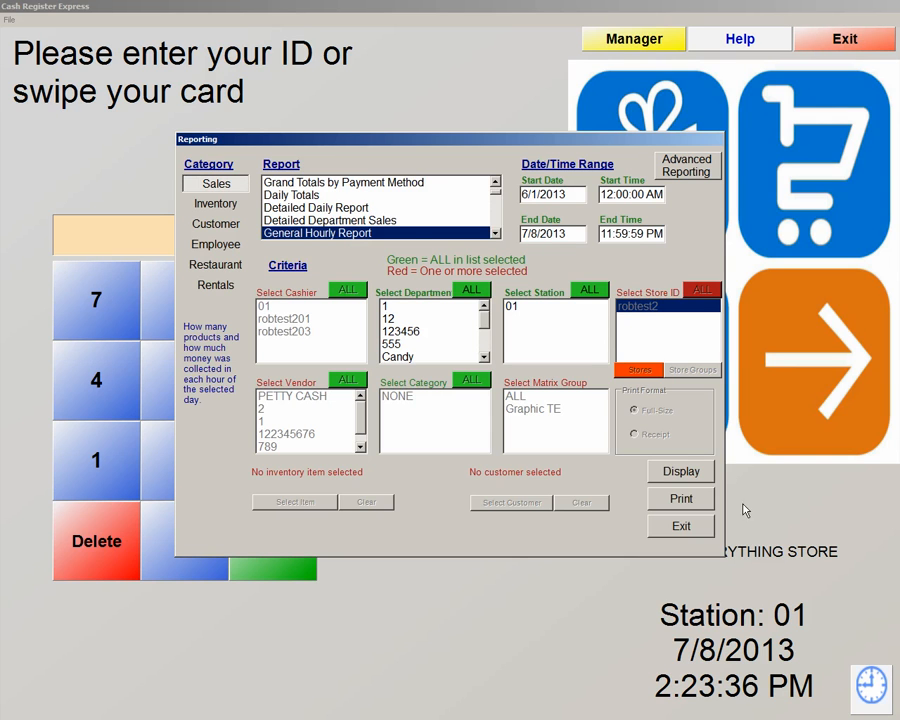
click(689, 481)
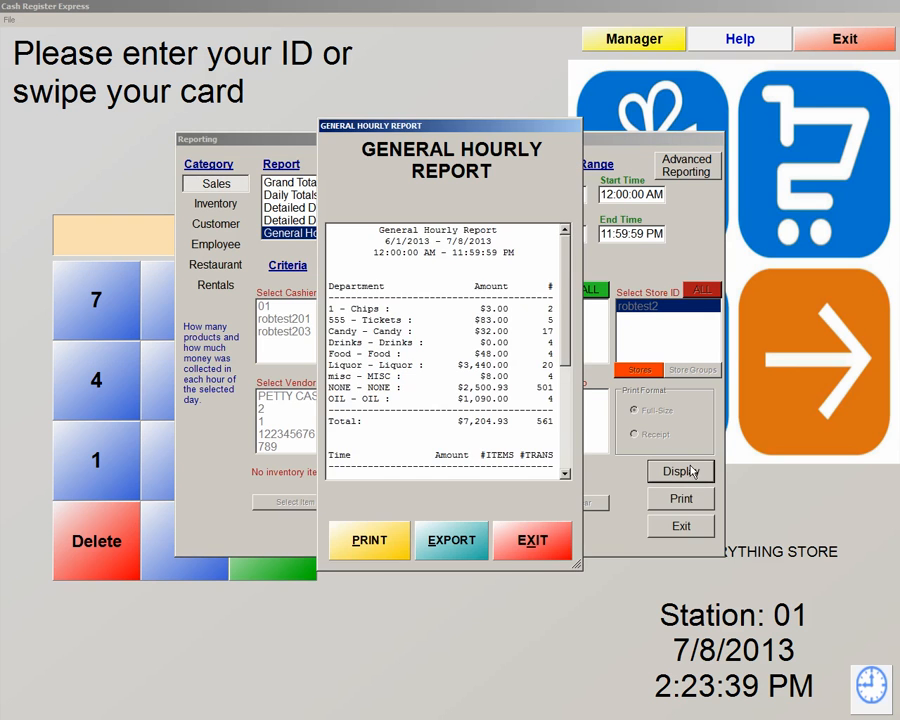
drag(568, 289, 581, 362)
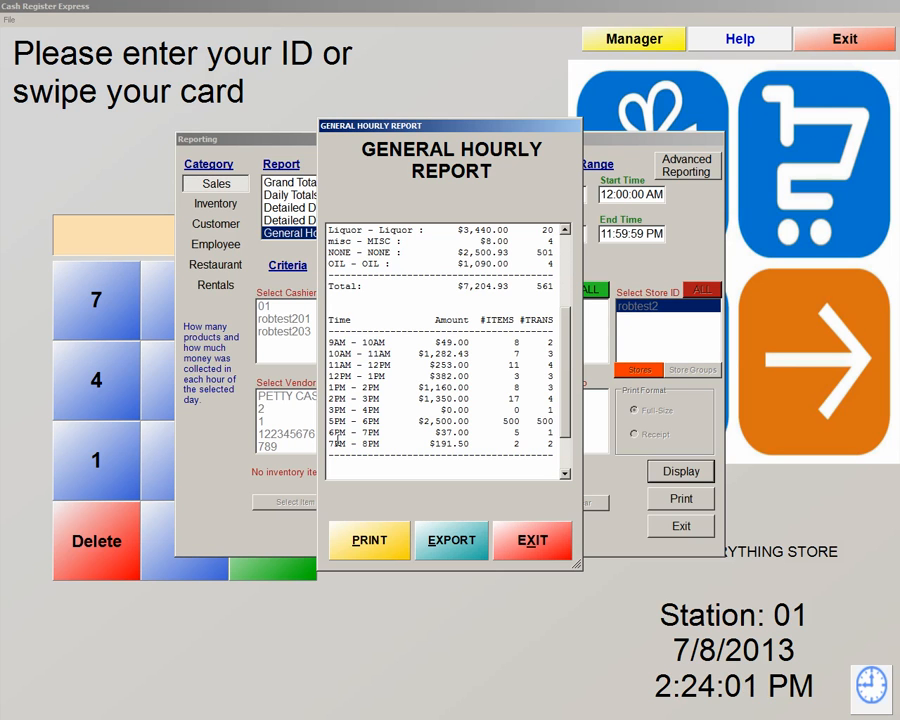
scroll(573, 374, up, 4)
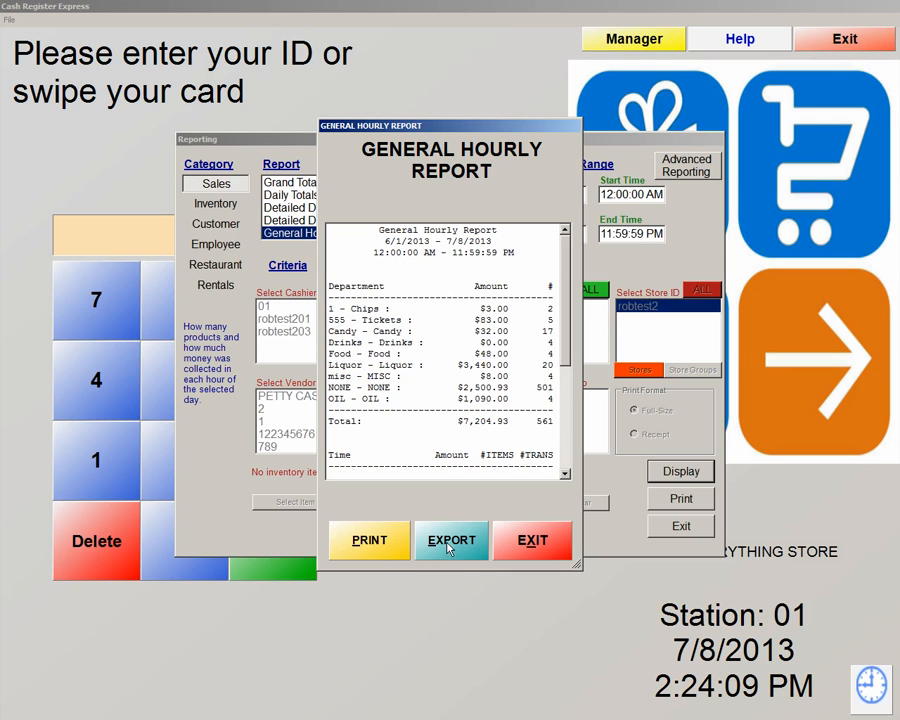
click(535, 545)
click(496, 234)
click(497, 234)
click(497, 234)
click(497, 234)
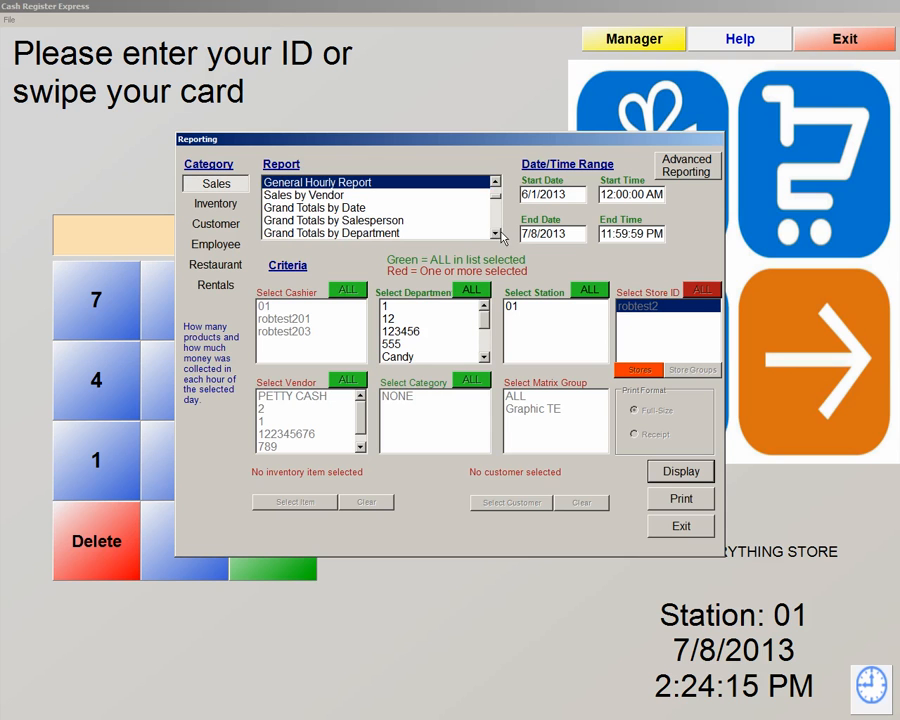
Display the Flash Report showing $7,526.58 gross sales and $321.65 taxes, then exit it
click(496, 234)
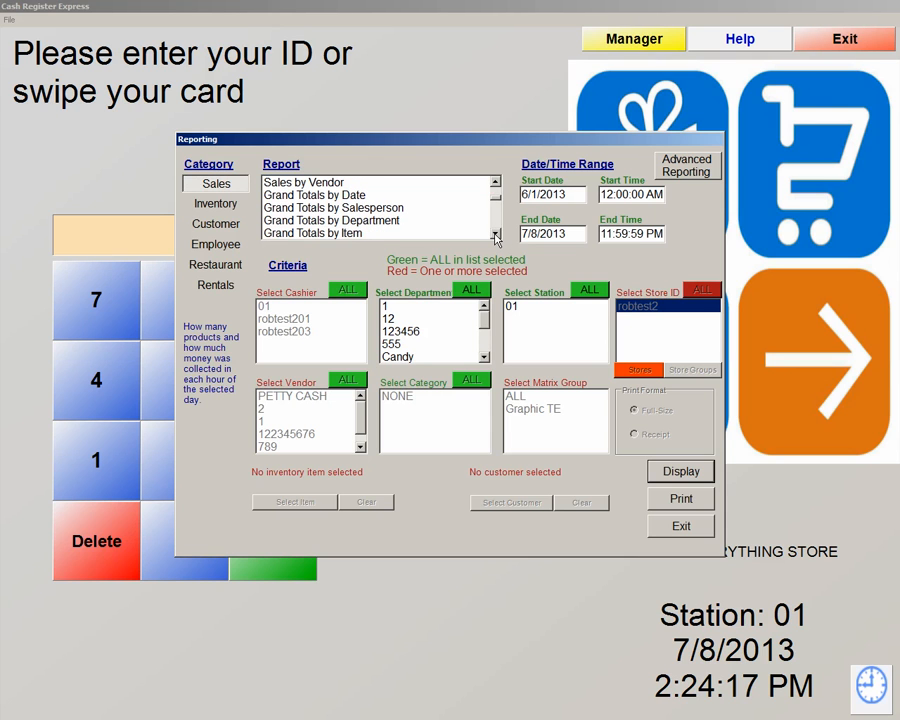
click(374, 209)
key(f)
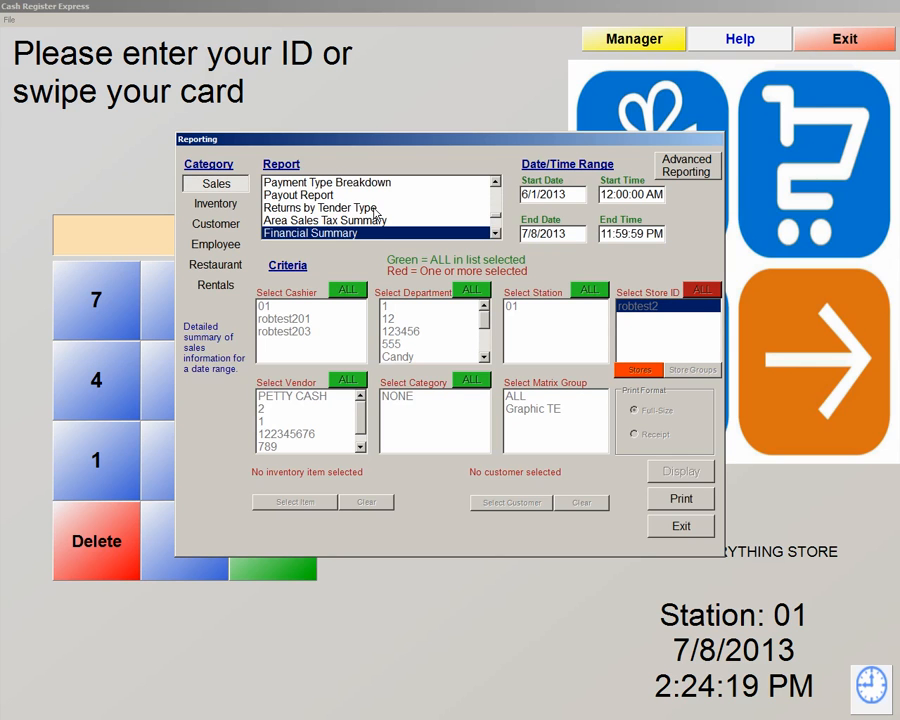
key(f)
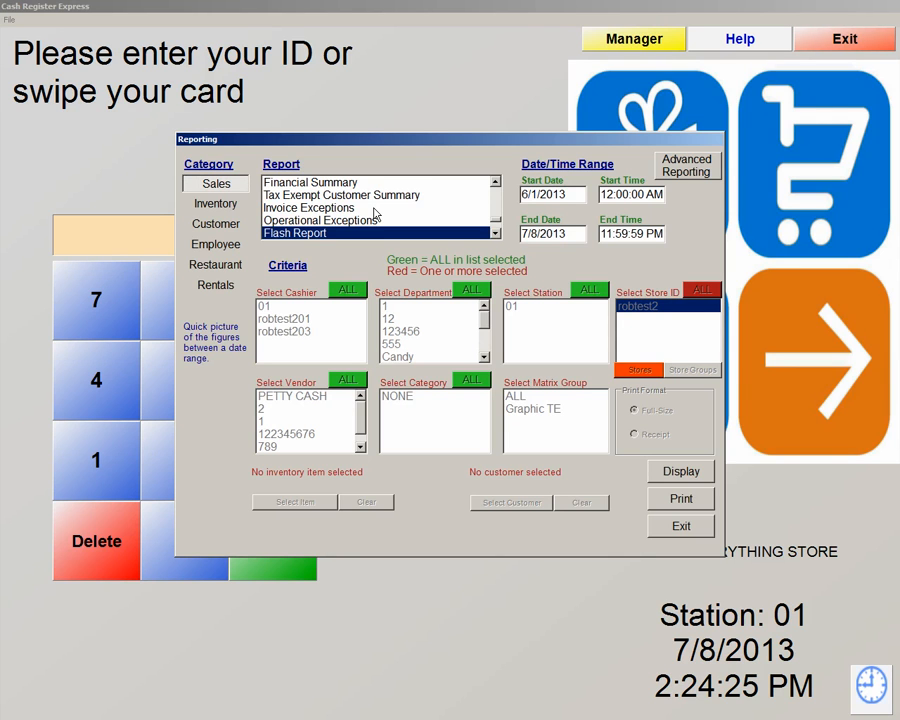
click(677, 472)
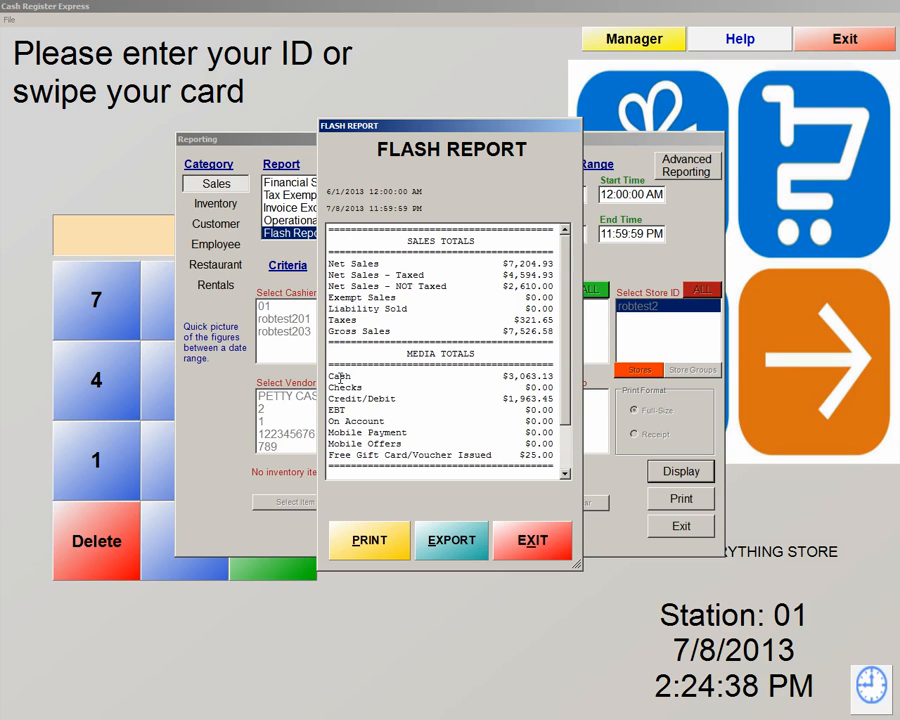
click(526, 539)
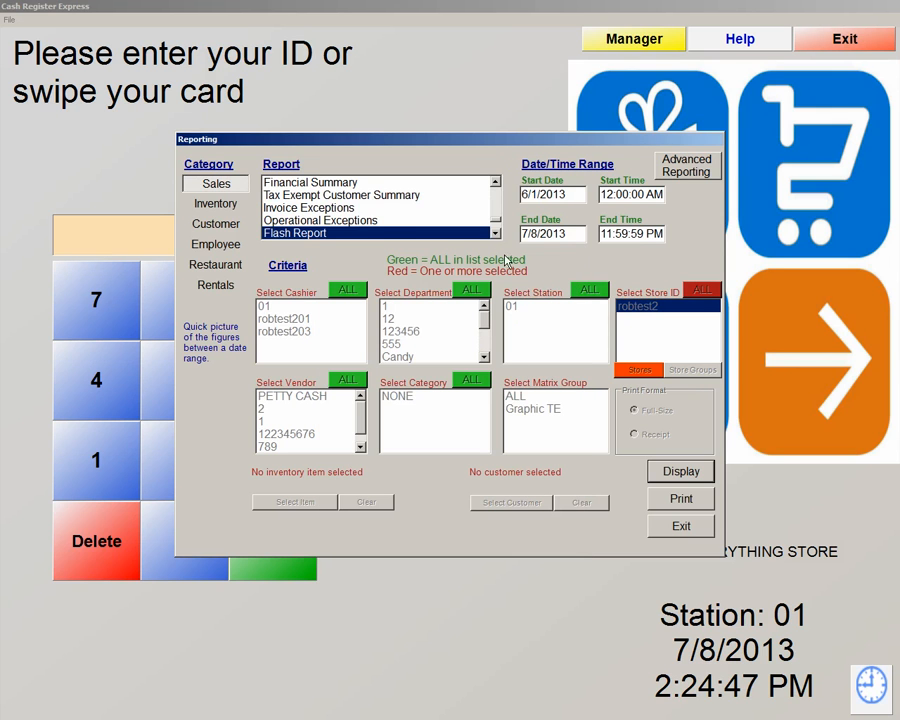
Try Operational Exceptions and CreditCard Detail Report, then scroll back up and select Financial Summary
click(317, 221)
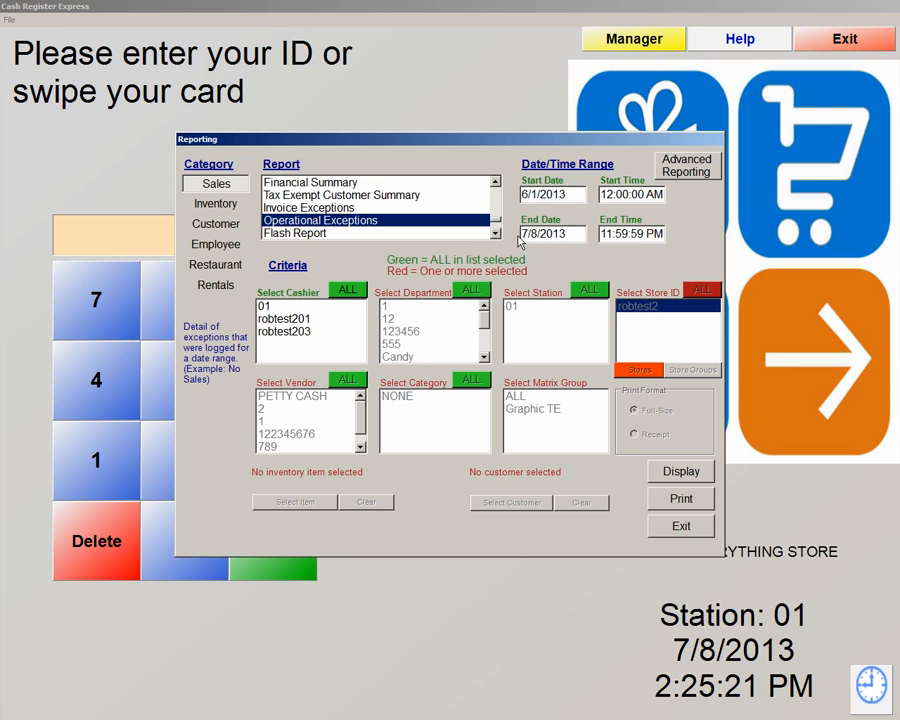
scroll(500, 234, down, 5)
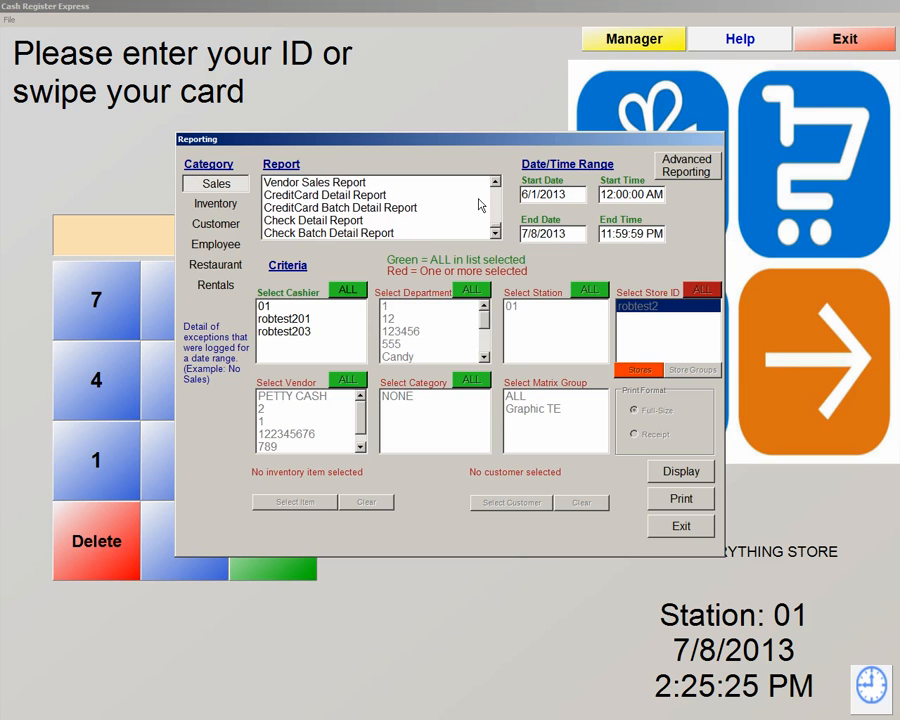
click(317, 198)
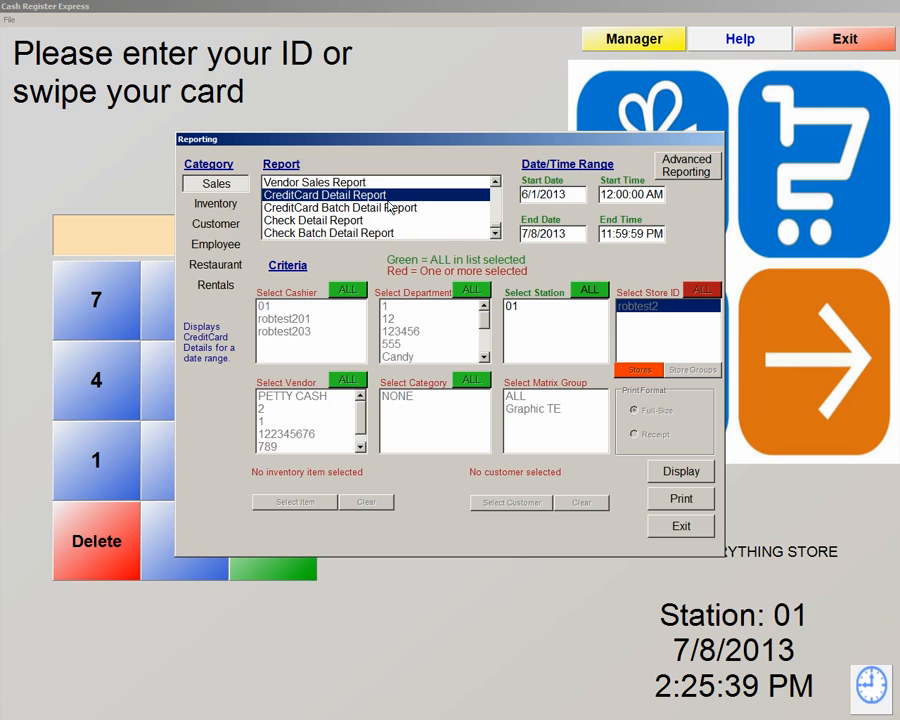
click(495, 181)
click(495, 181)
click(495, 181)
click(495, 181)
click(495, 181)
click(495, 181)
click(495, 181)
click(338, 221)
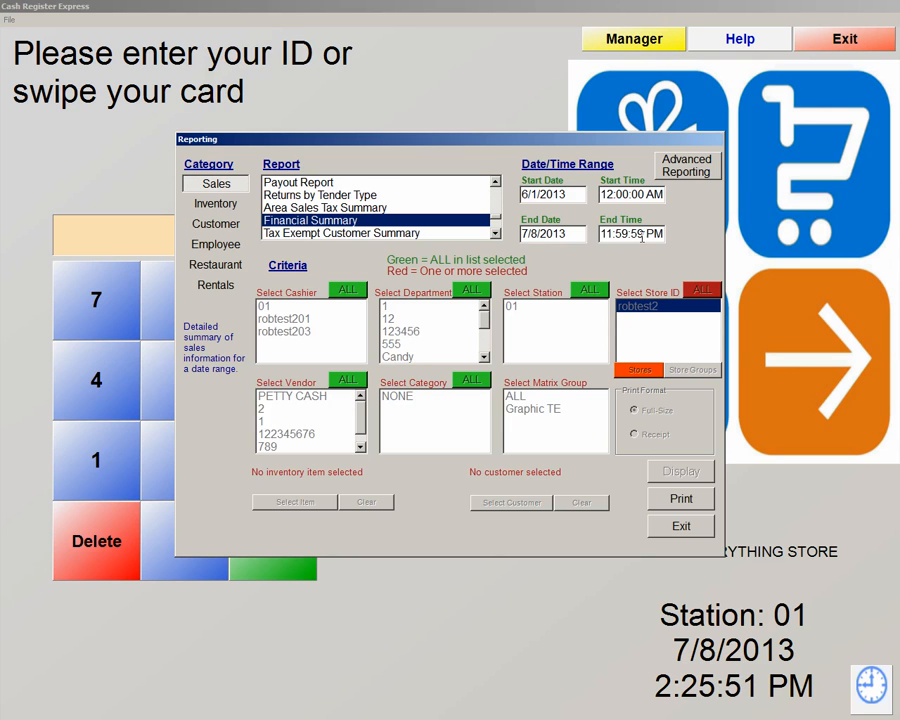
View the maximized alphabetical Inventory report to its 100715.00 total on page 2, then close it
click(220, 206)
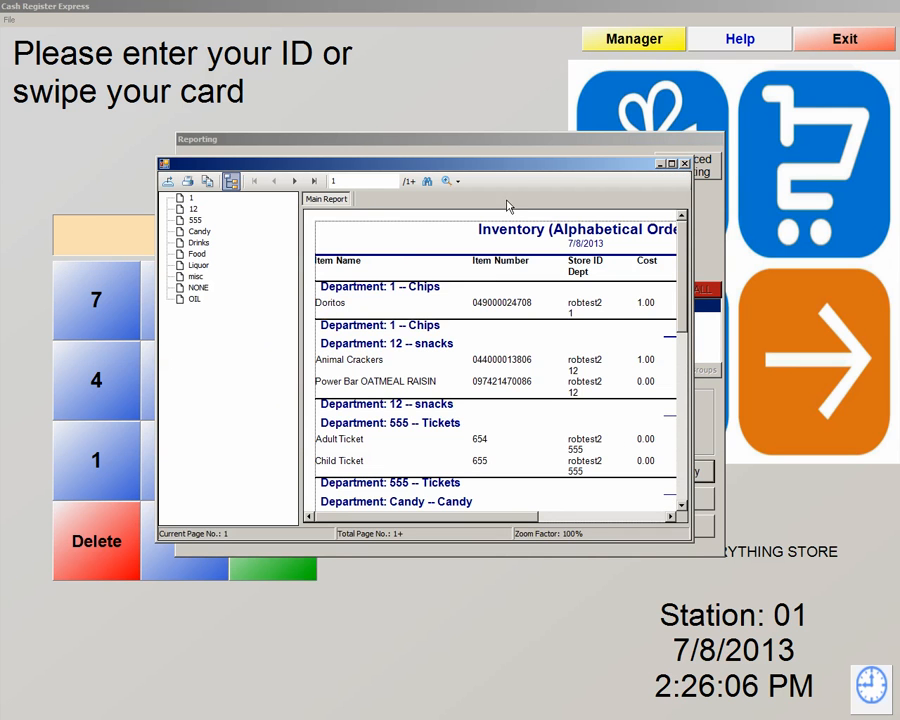
click(672, 165)
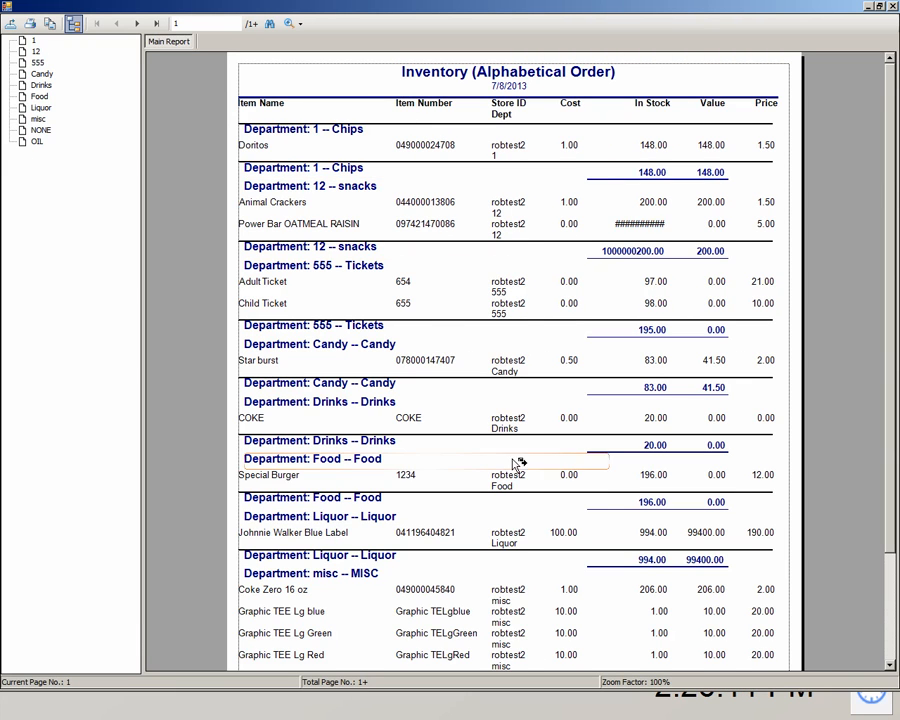
click(136, 22)
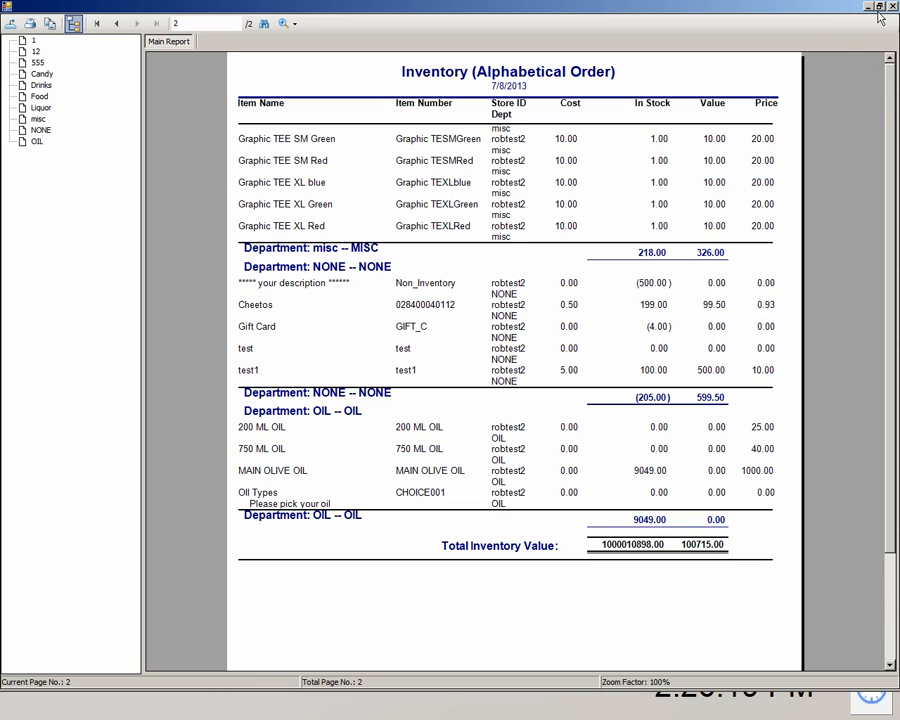
click(9, 24)
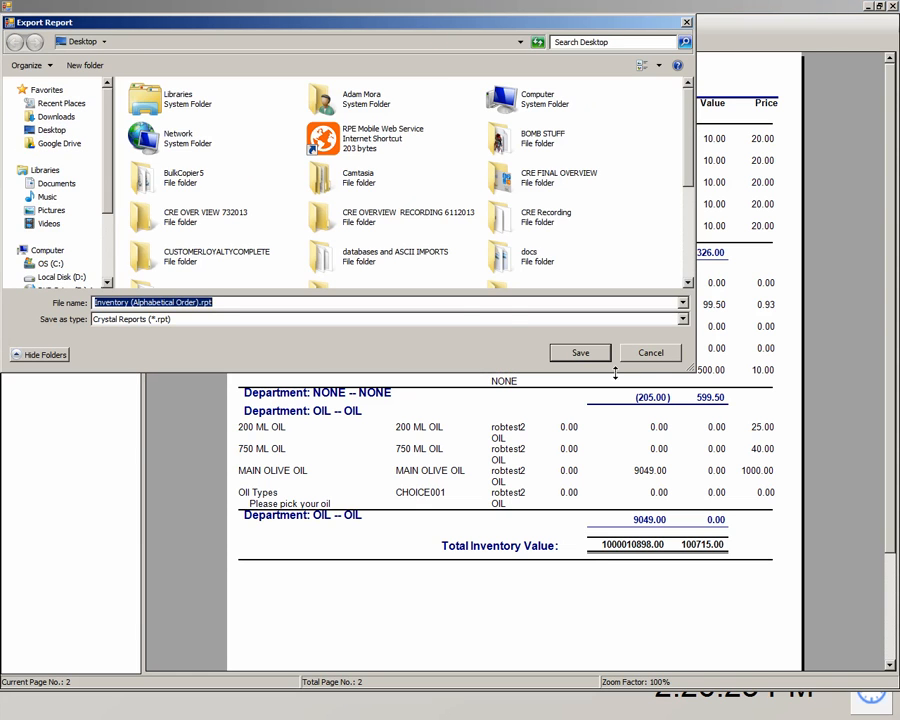
click(650, 355)
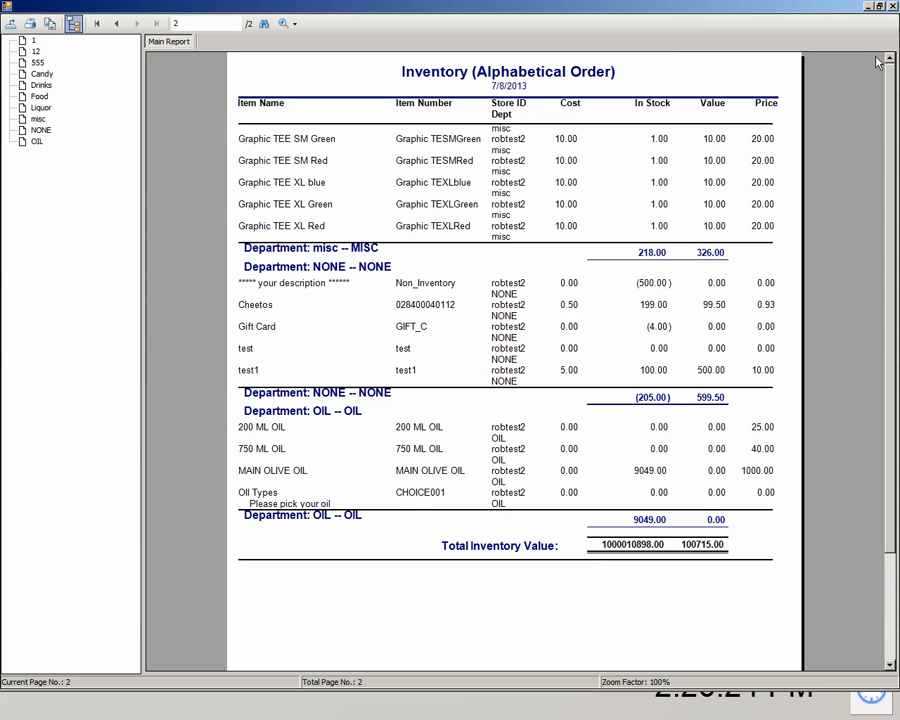
click(893, 7)
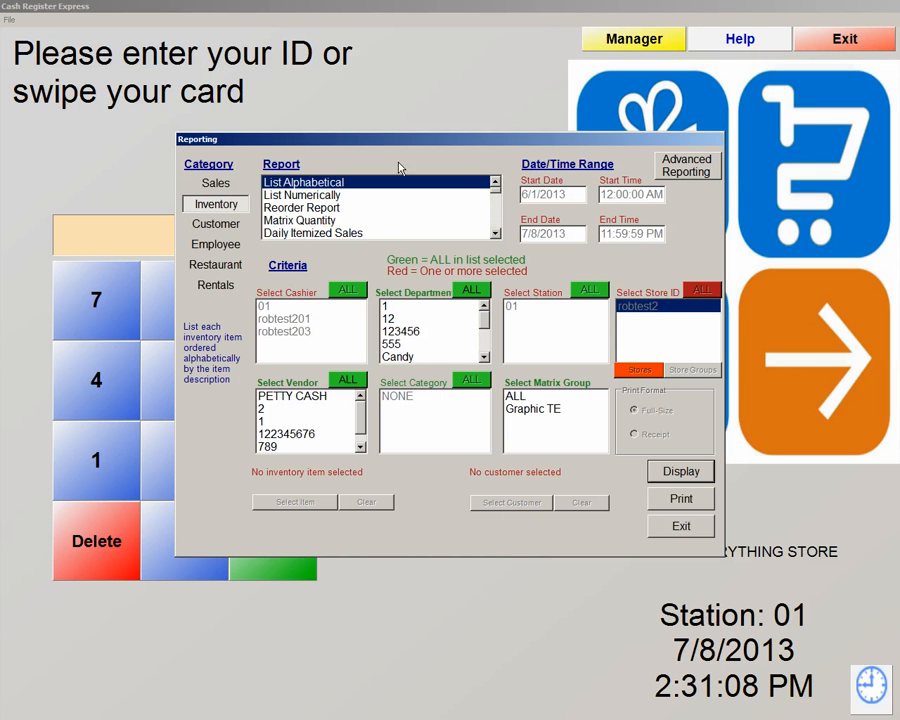
Browse the List Numerically, Reorder, Matrix Quantity and Current Value inventory reports
click(306, 196)
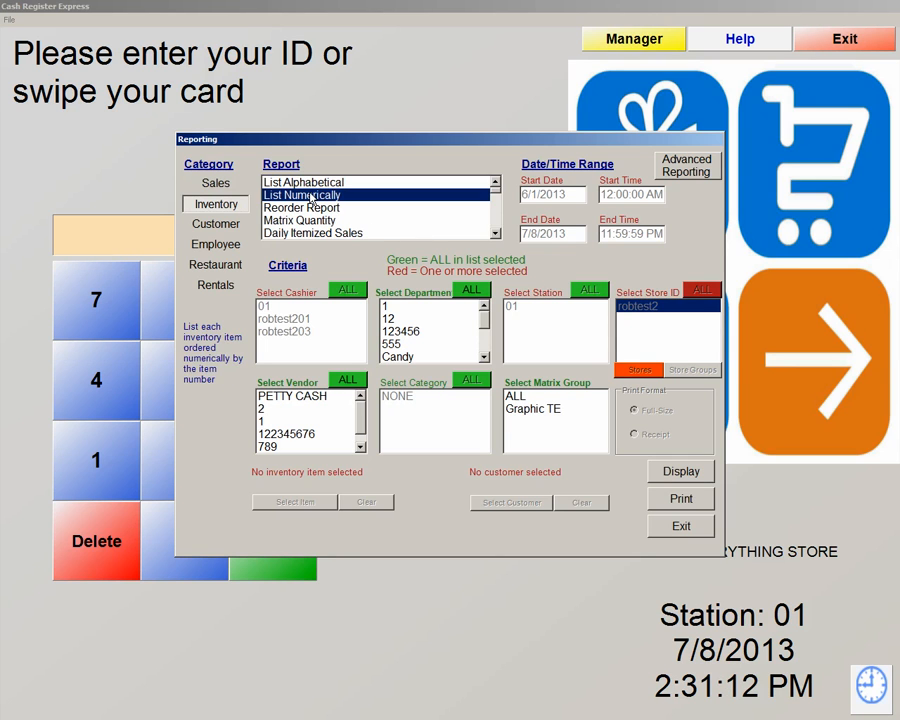
click(307, 209)
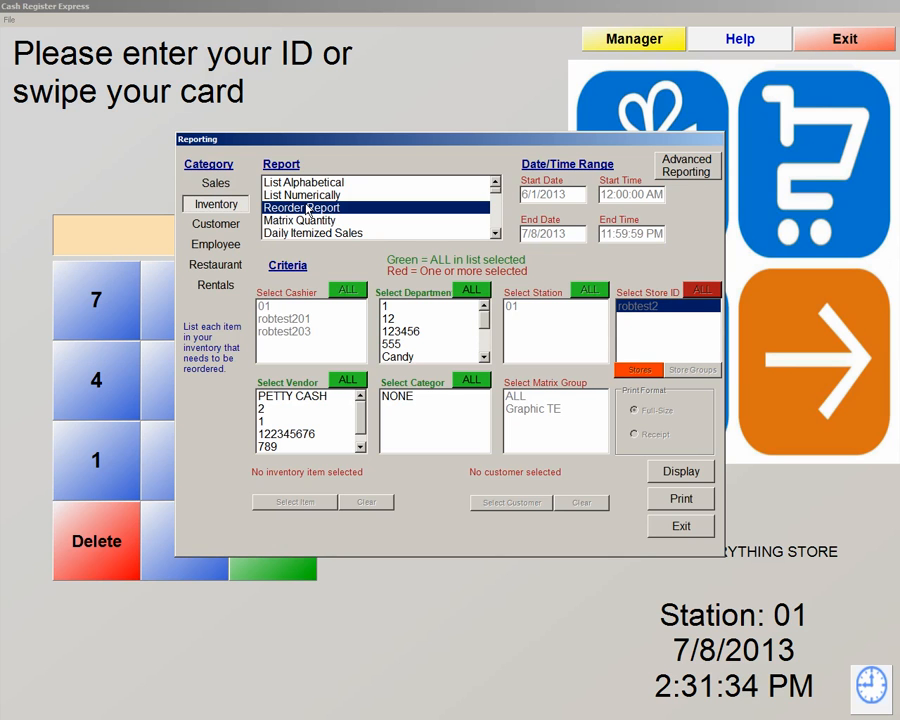
click(306, 220)
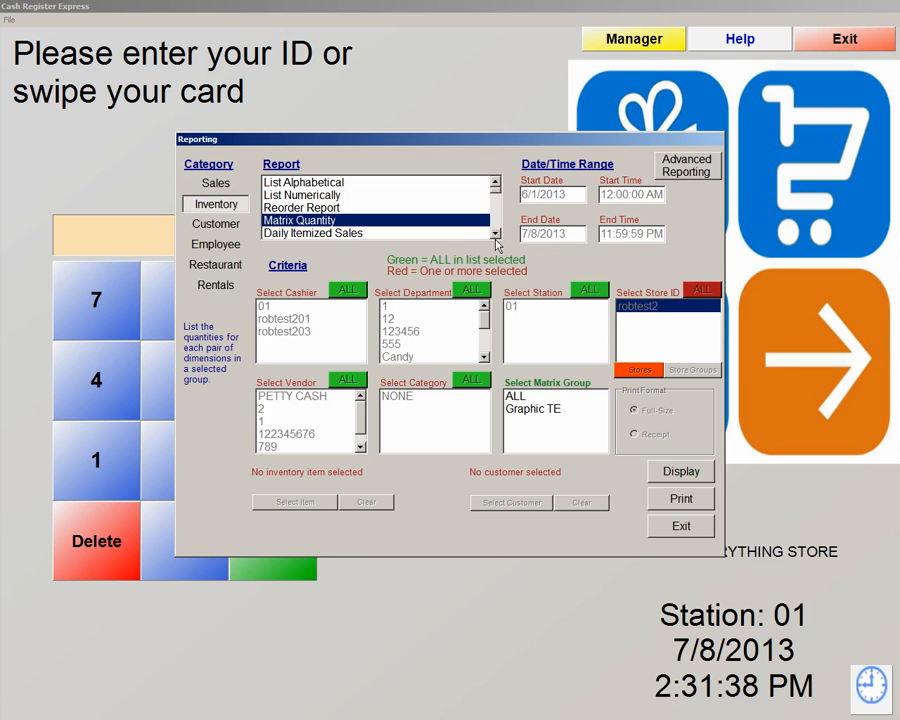
scroll(496, 232, down, 2)
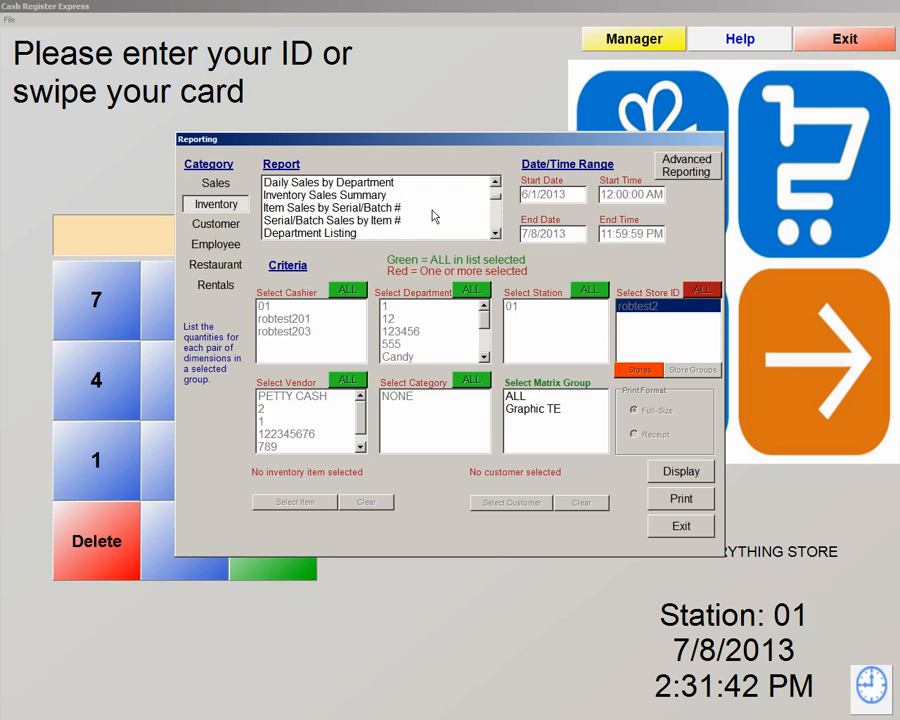
click(367, 212)
key(Down)
key(Down)
key(Down)
key(Down)
key(Down)
key(Down)
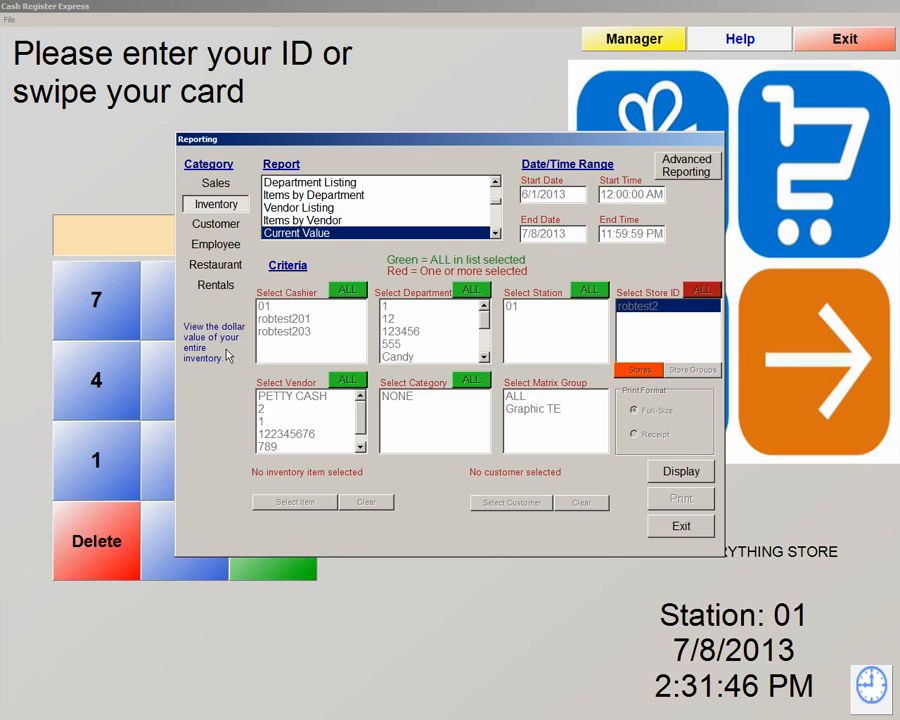
click(495, 233)
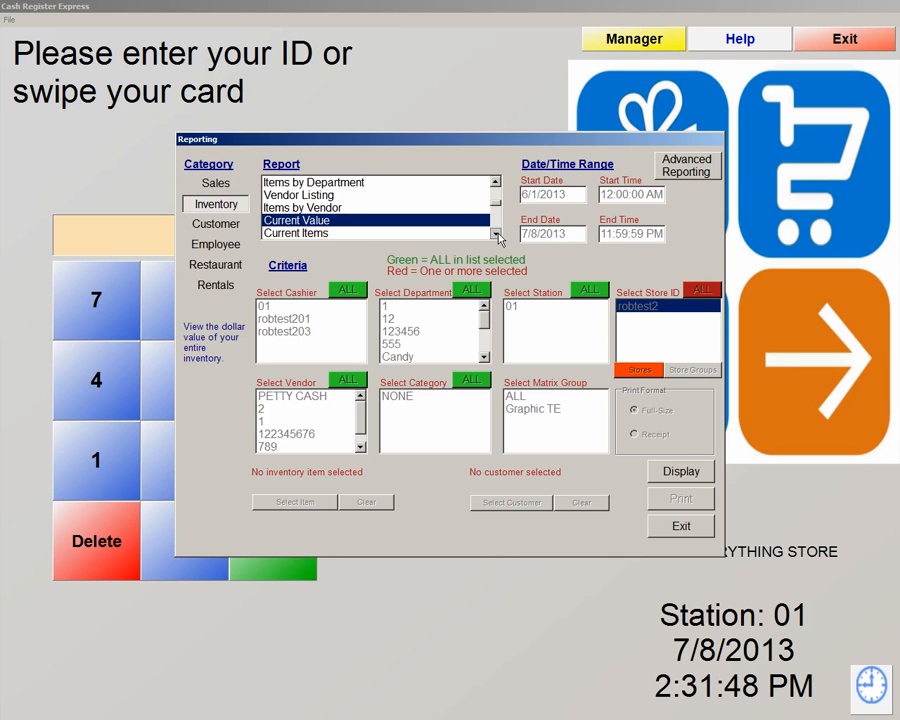
scroll(497, 233, down, 2)
Try Top Sellers and Discrepancy Report, then settle on the Purchase Order Report
click(286, 208)
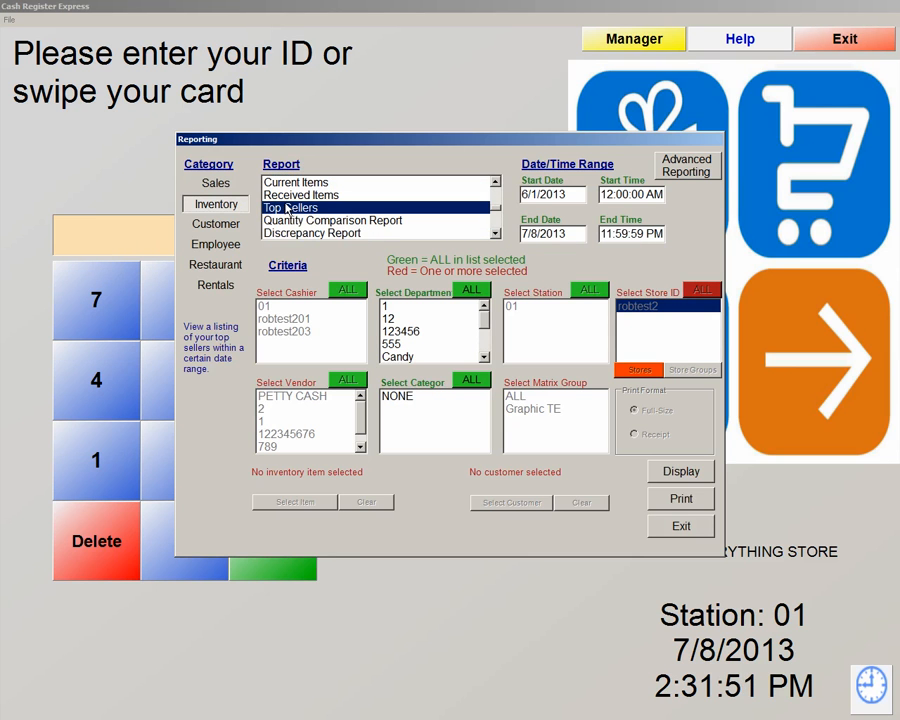
click(494, 233)
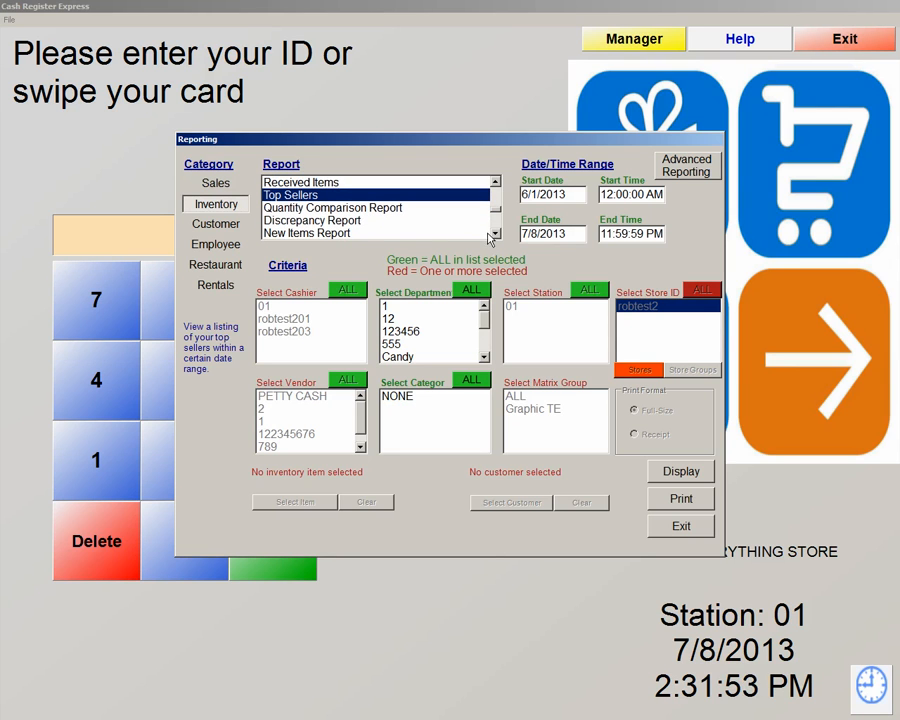
click(295, 222)
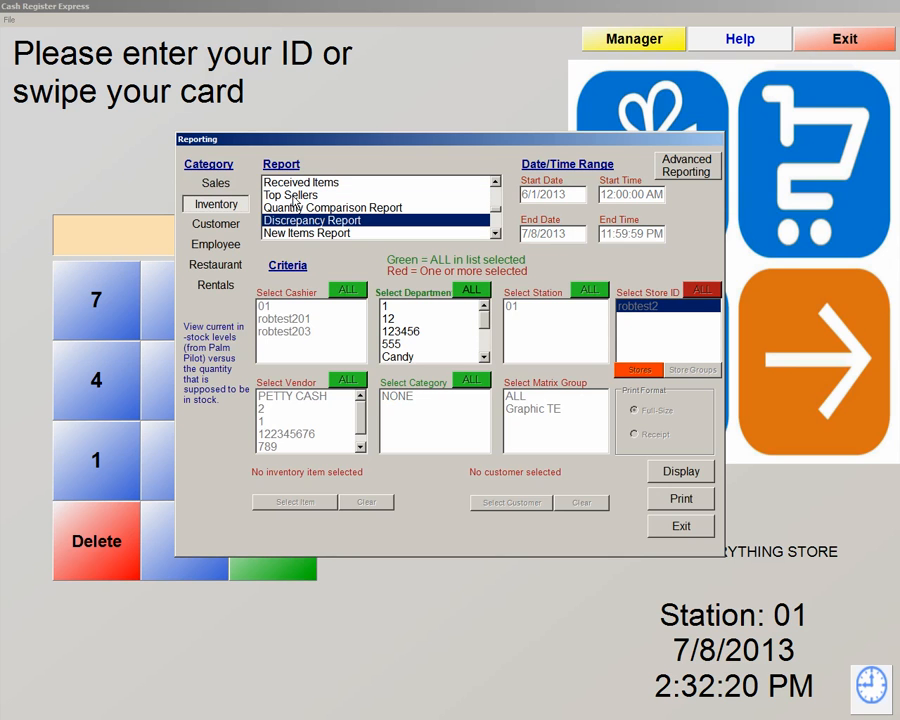
click(494, 234)
click(494, 234)
click(494, 234)
click(496, 235)
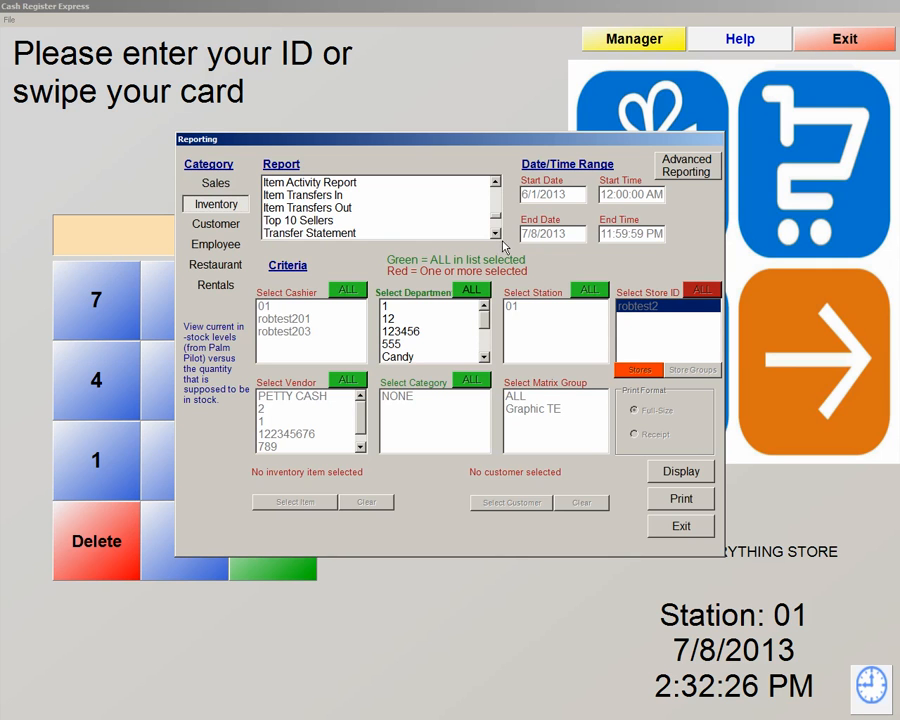
click(496, 235)
click(496, 235)
click(496, 235)
click(495, 235)
click(495, 235)
click(495, 235)
click(495, 235)
click(340, 222)
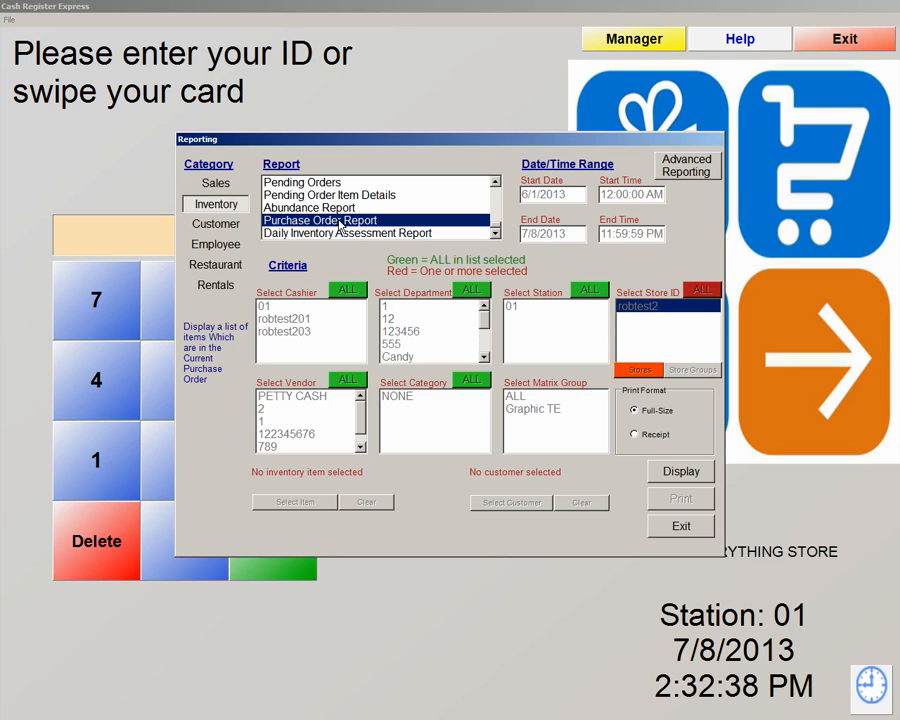
click(680, 473)
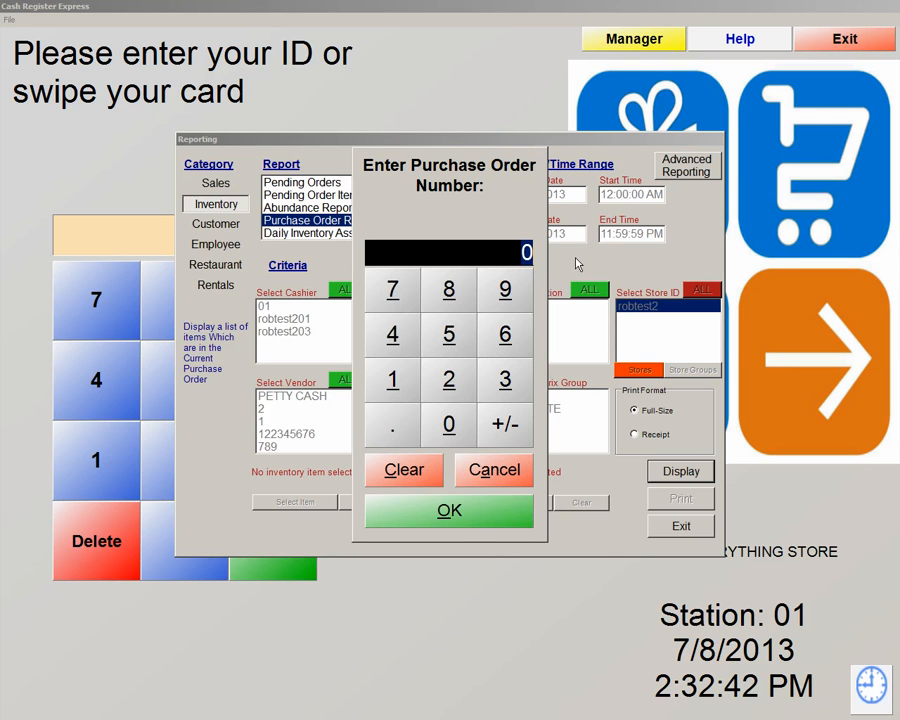
text(1)
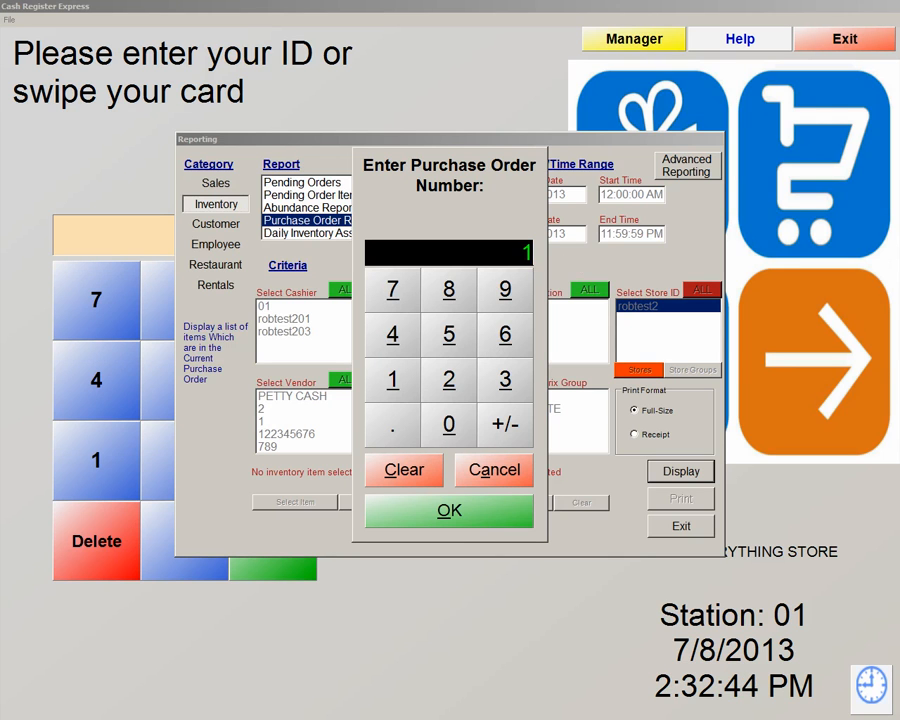
click(469, 518)
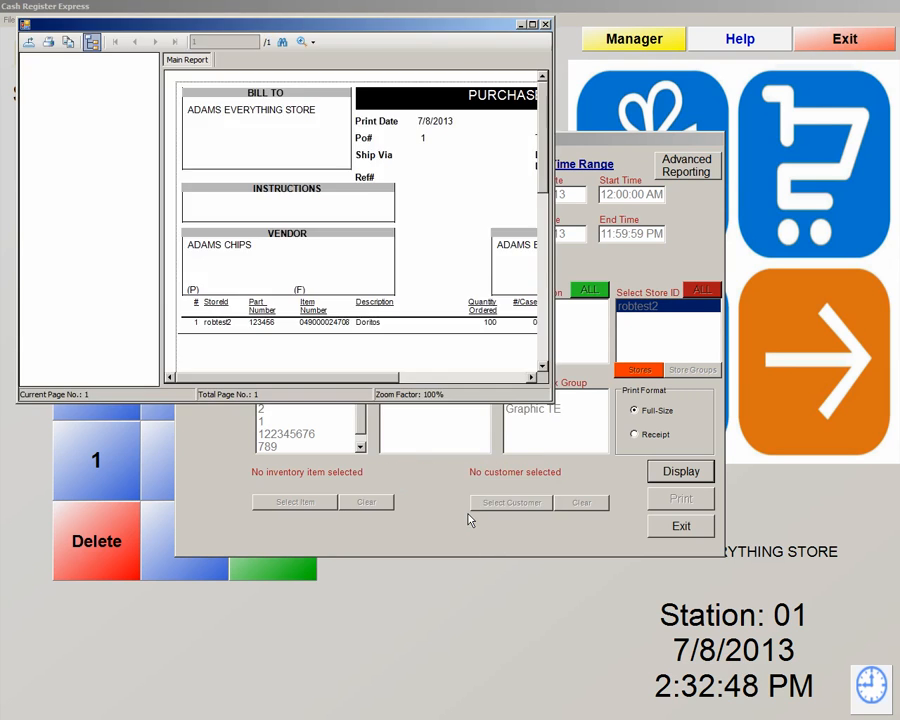
drag(364, 376, 491, 361)
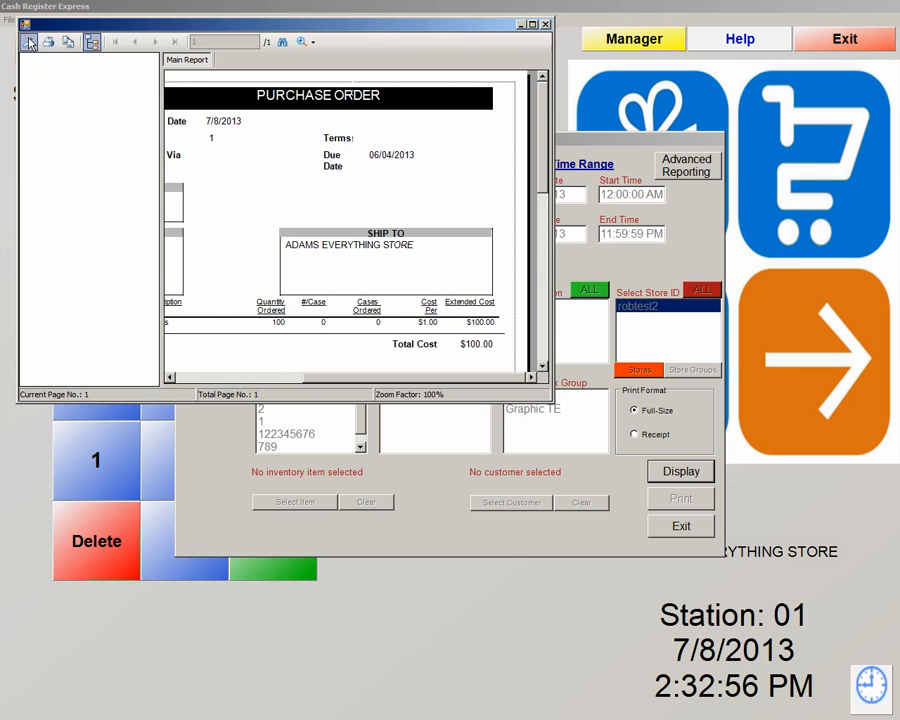
click(546, 26)
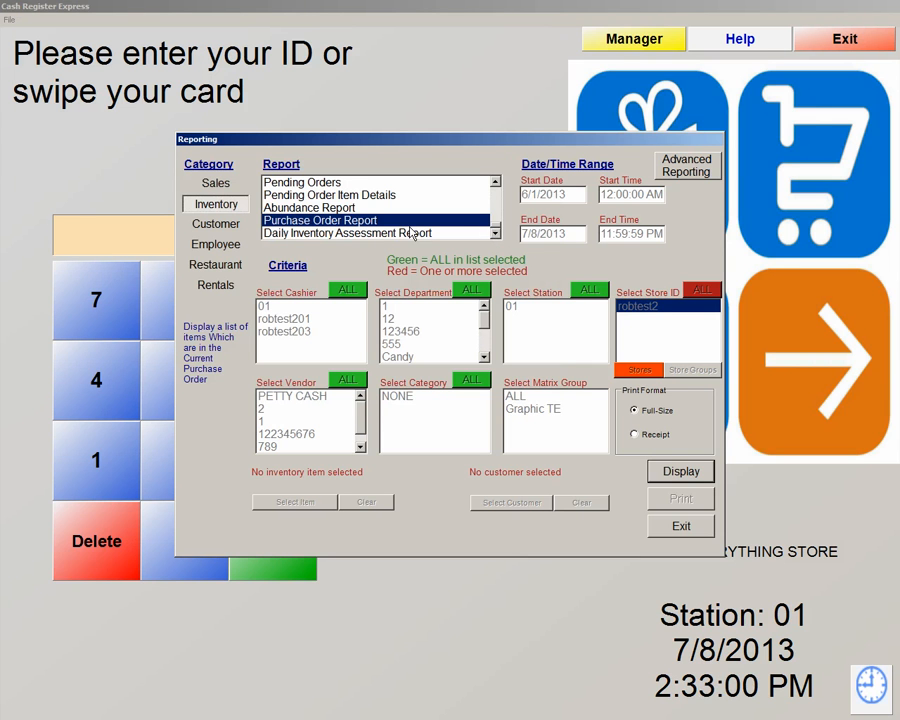
Switch to the Customer reports and look at Membership and Sales History
click(234, 227)
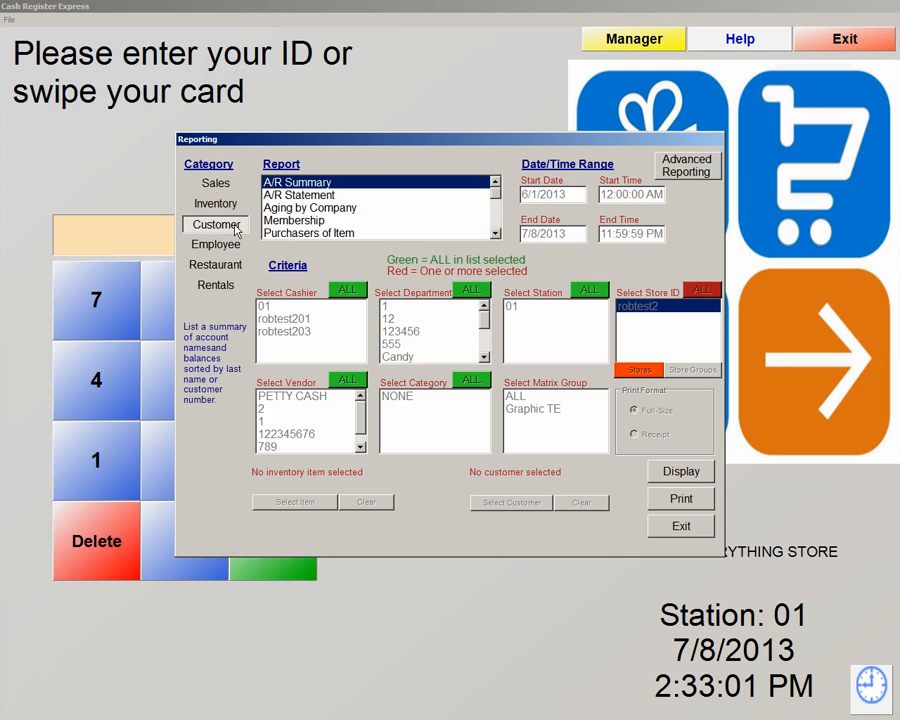
click(495, 234)
click(495, 234)
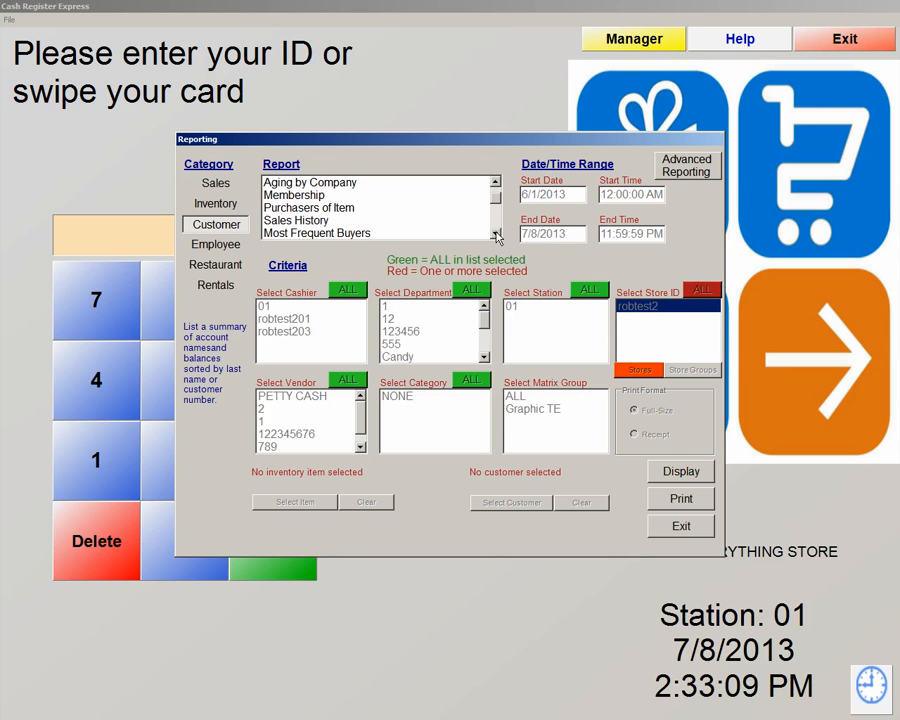
click(297, 195)
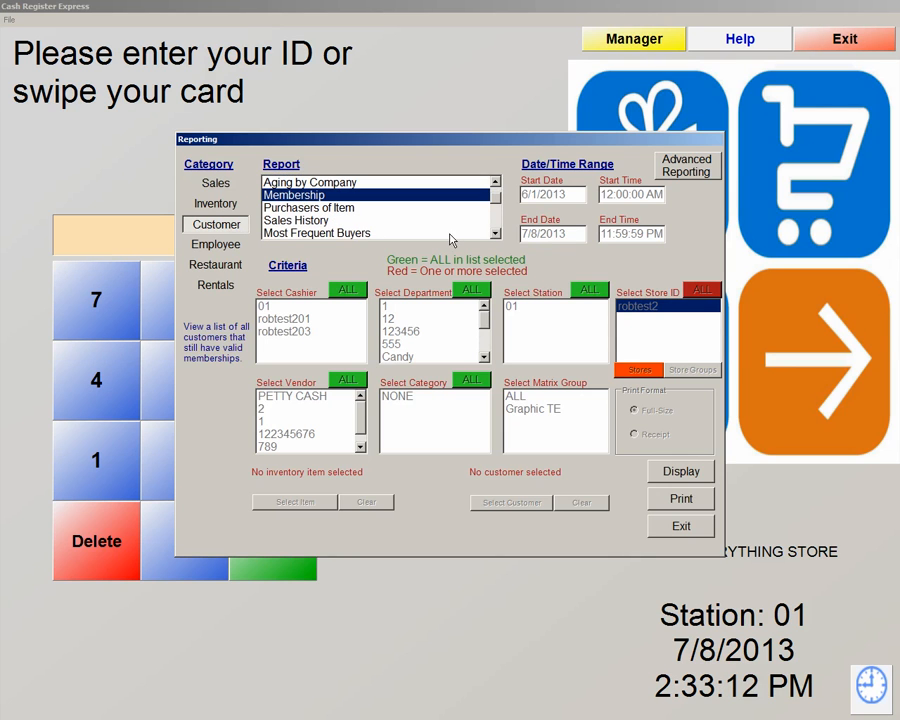
click(286, 221)
click(496, 234)
click(496, 234)
click(496, 234)
Check the Phone and E-Mail Listing, then switch to the Employee reports with Hours and Wages
click(333, 210)
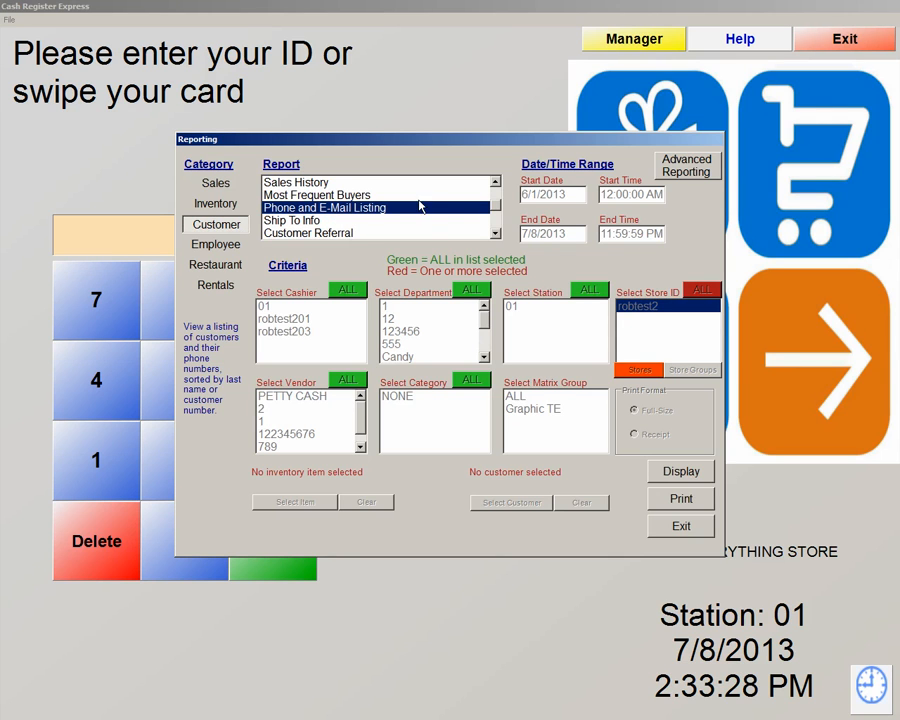
click(495, 235)
click(495, 235)
click(495, 235)
click(495, 235)
click(217, 245)
mouse_move(495, 184)
mouse_down()
mouse_move(500, 213)
mouse_move(499, 194)
mouse_up()
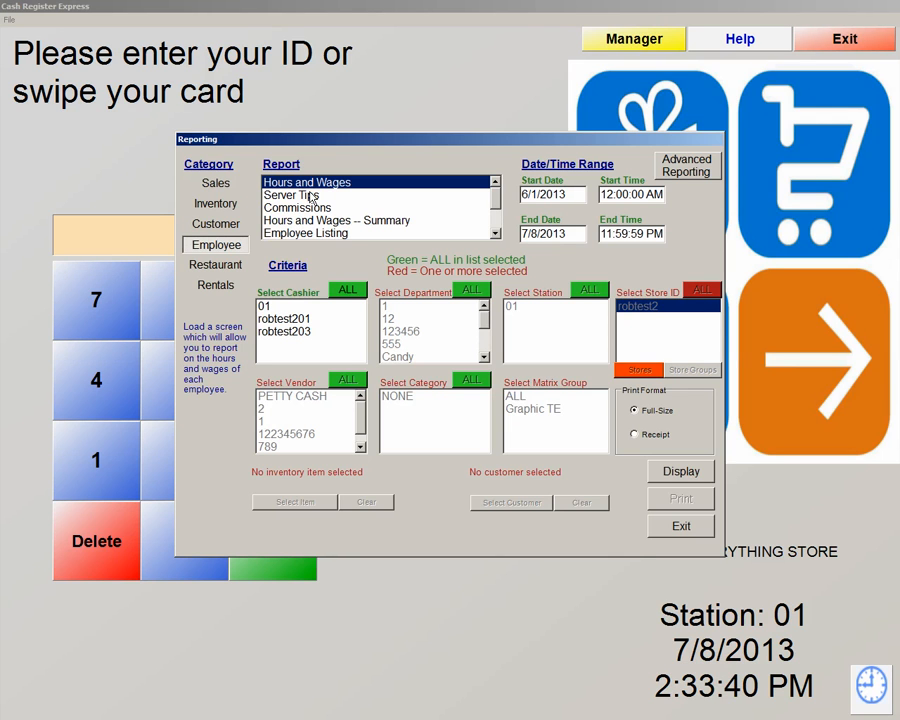
click(680, 476)
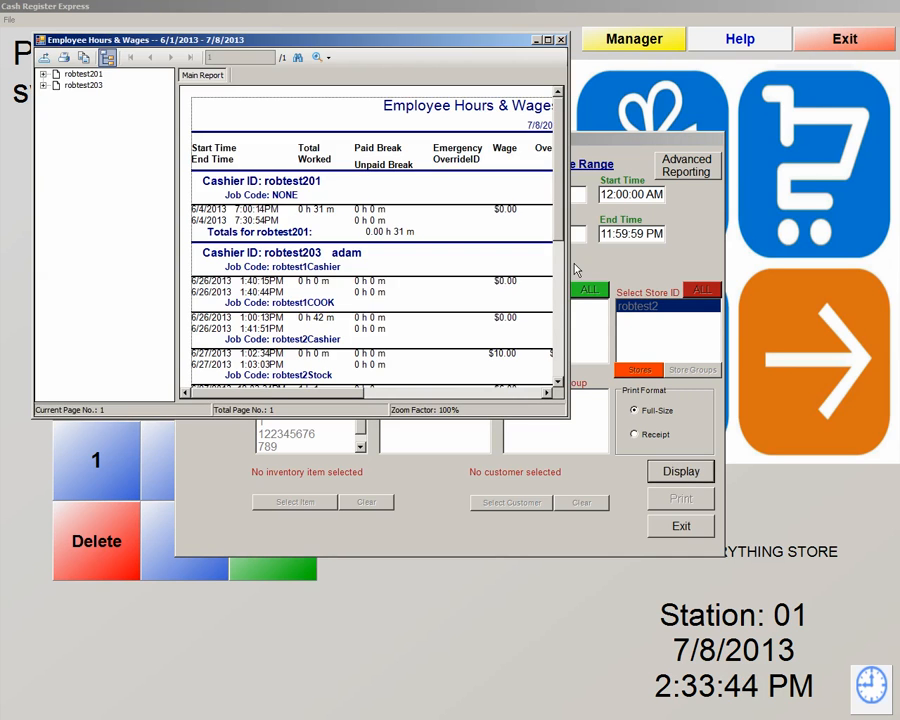
click(548, 40)
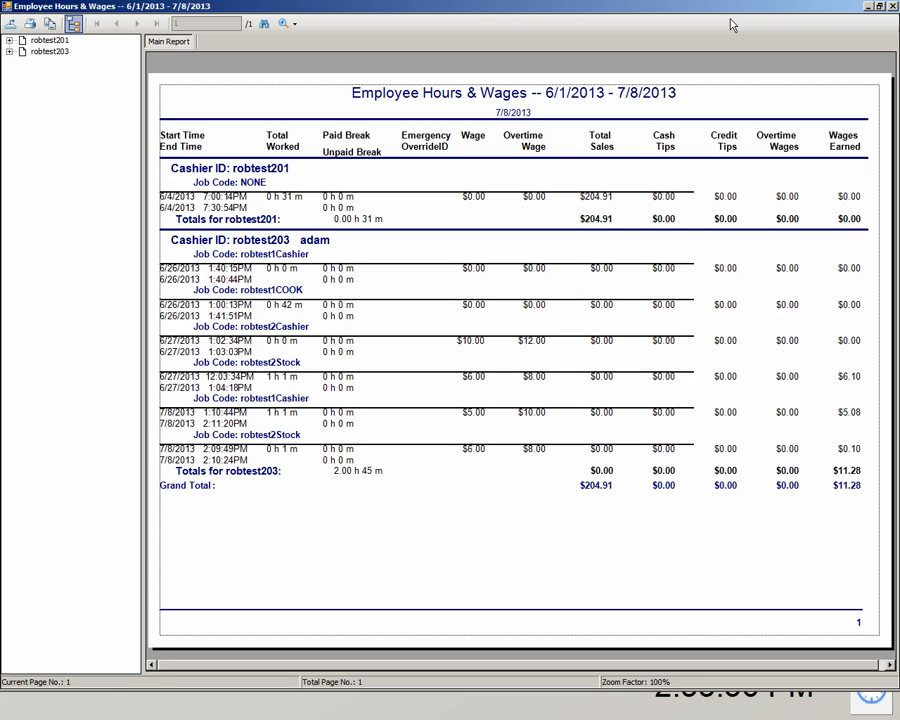
click(893, 6)
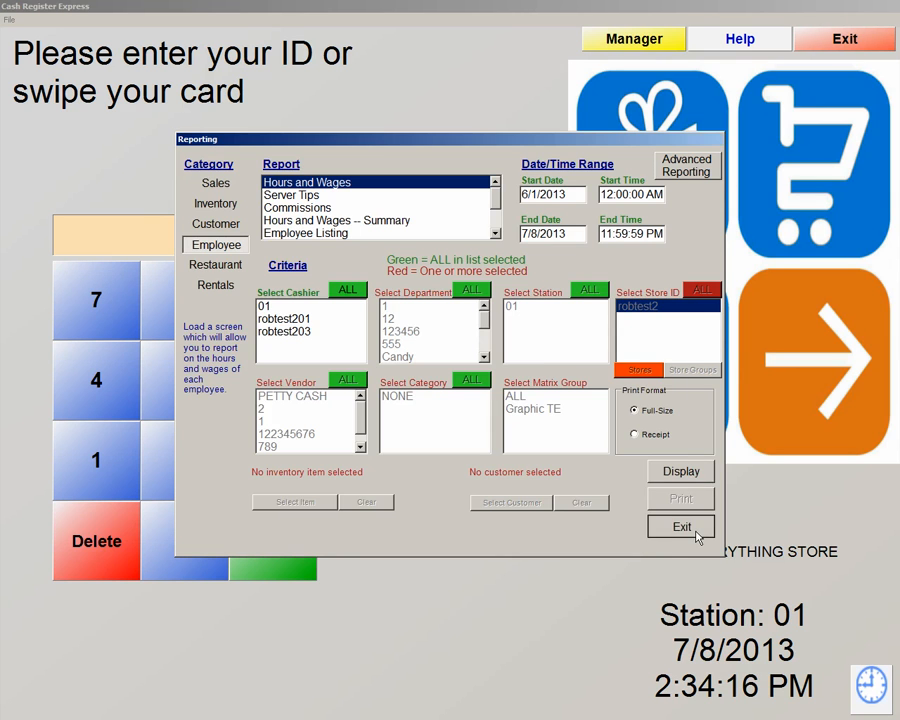
Exit Reporting and open Touch Screen Configuration from the Manager Setup options
click(697, 537)
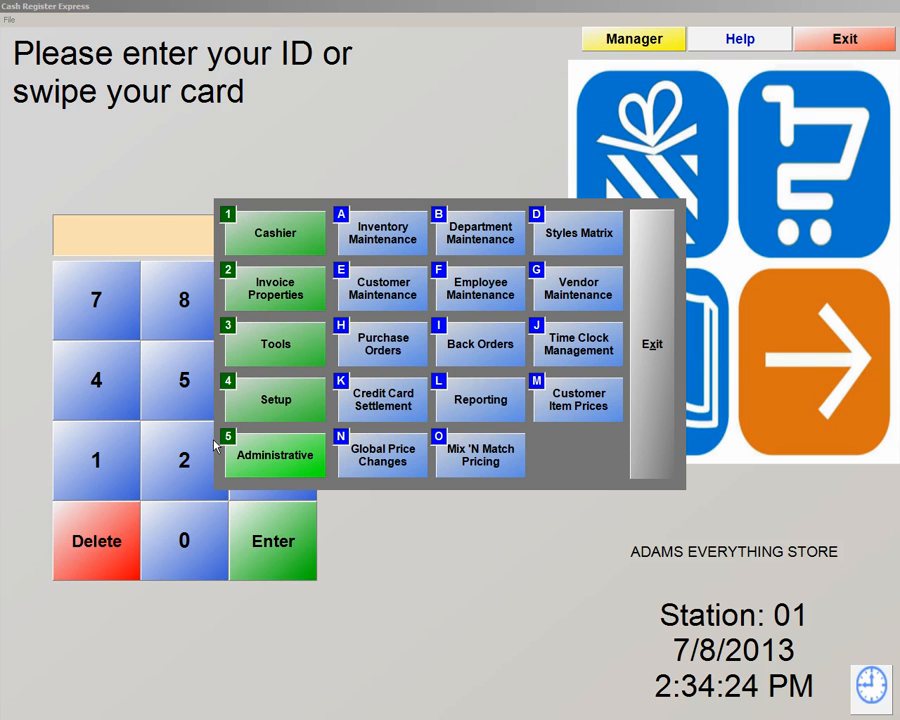
click(267, 412)
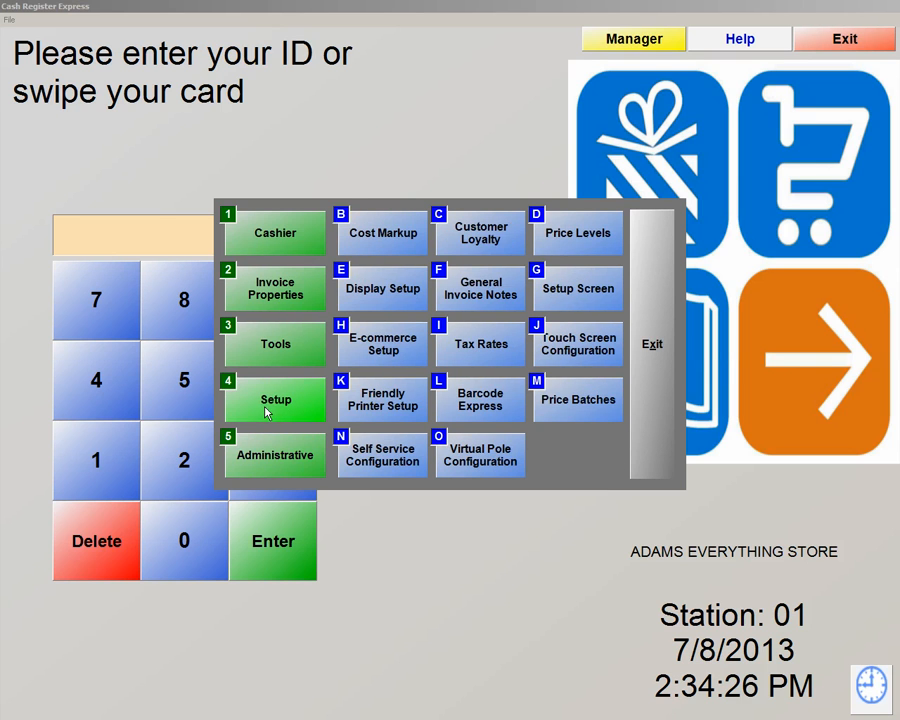
click(581, 347)
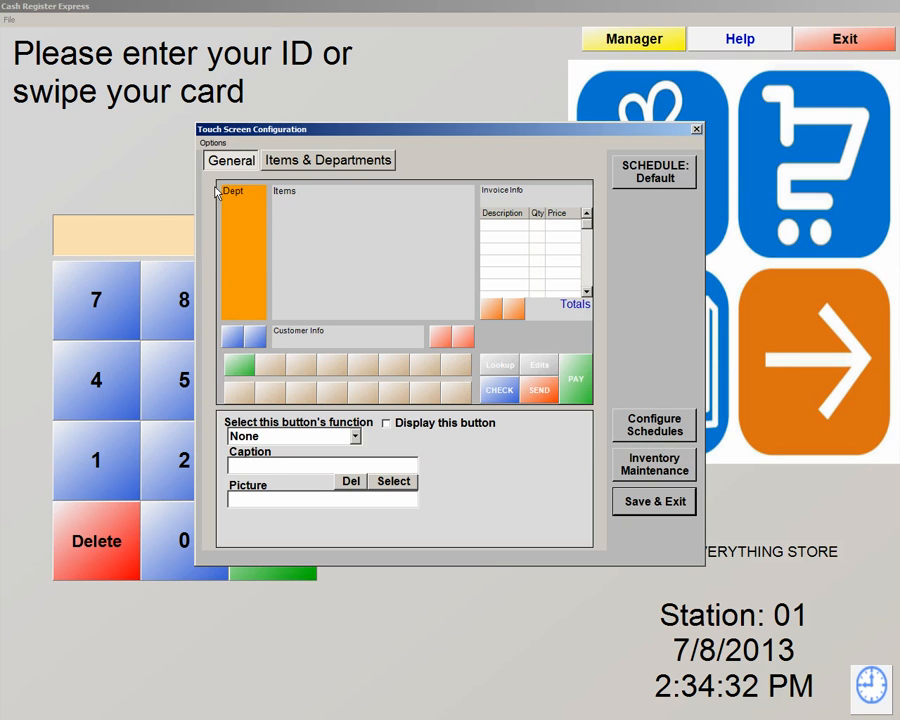
On Items & Departments, drag MISC below snacks and NONE to the bottom of the list
click(311, 170)
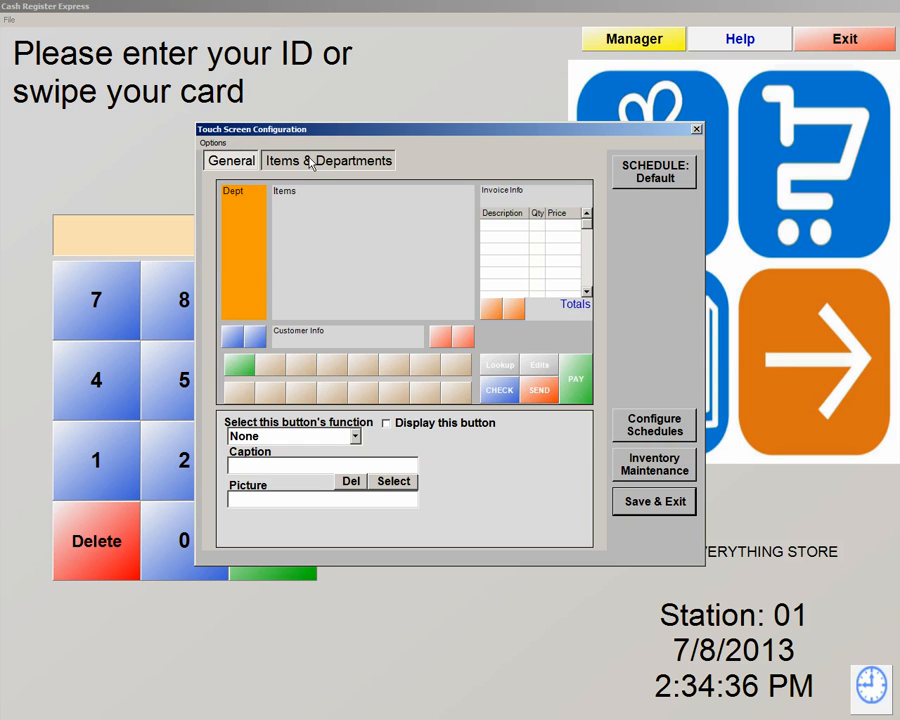
click(311, 163)
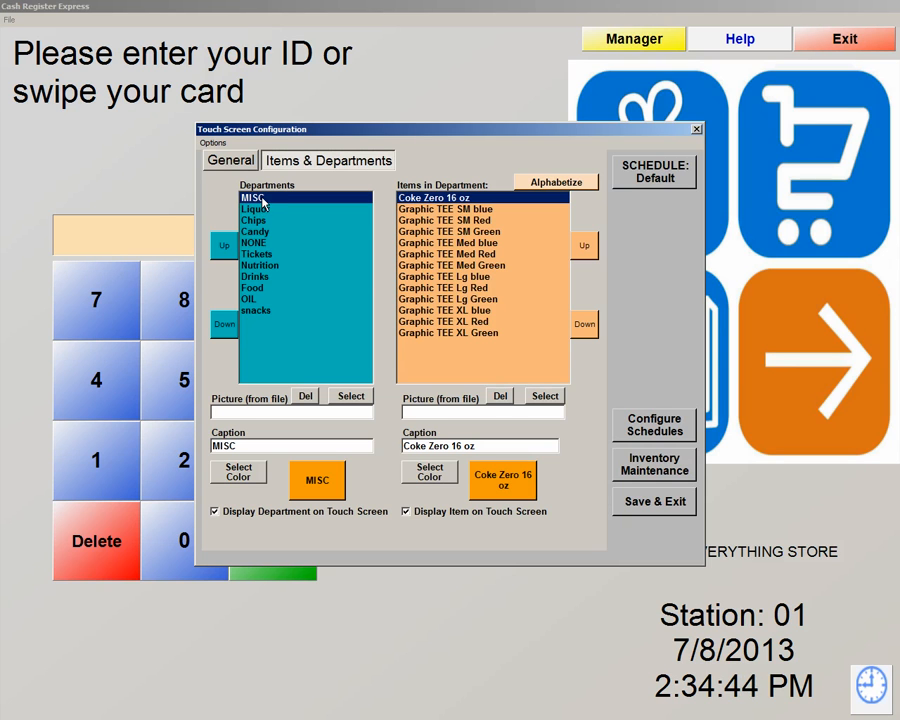
drag(262, 203, 260, 310)
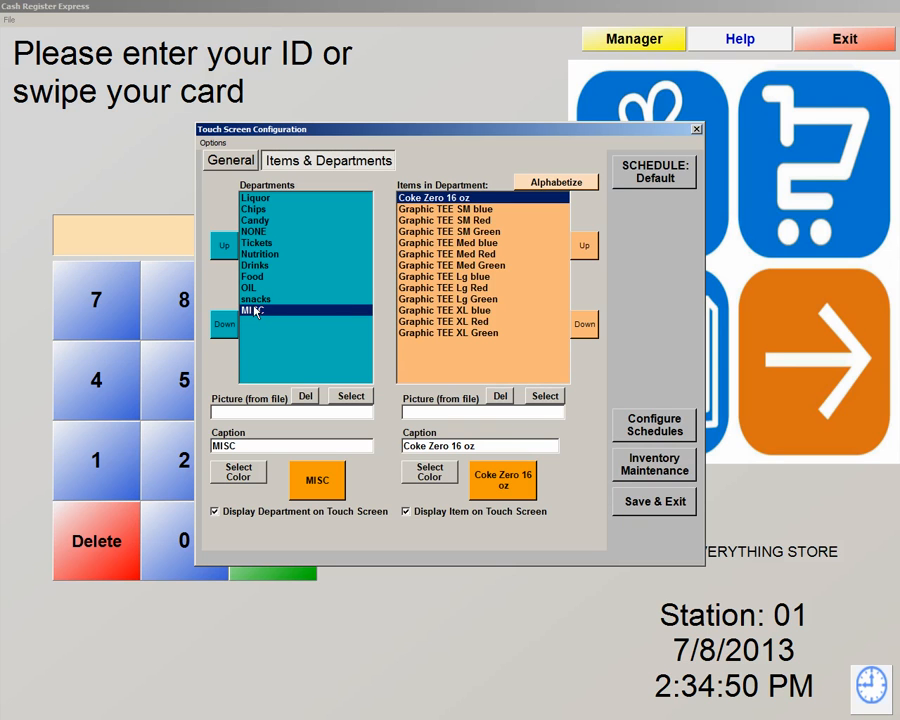
drag(257, 233, 260, 313)
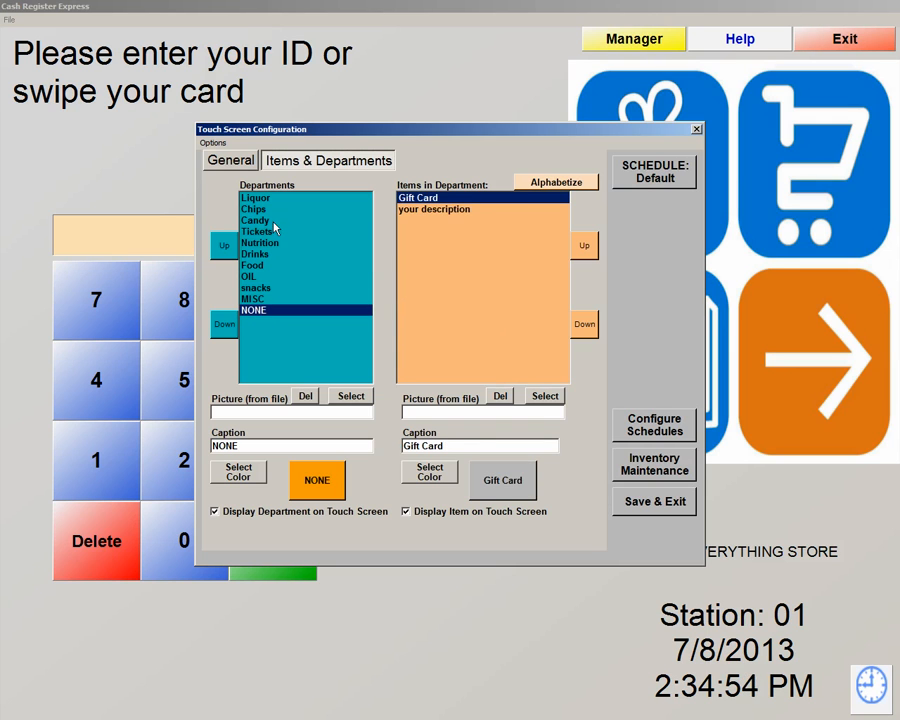
Select the Nutrition department and bring up its colour picker
click(303, 199)
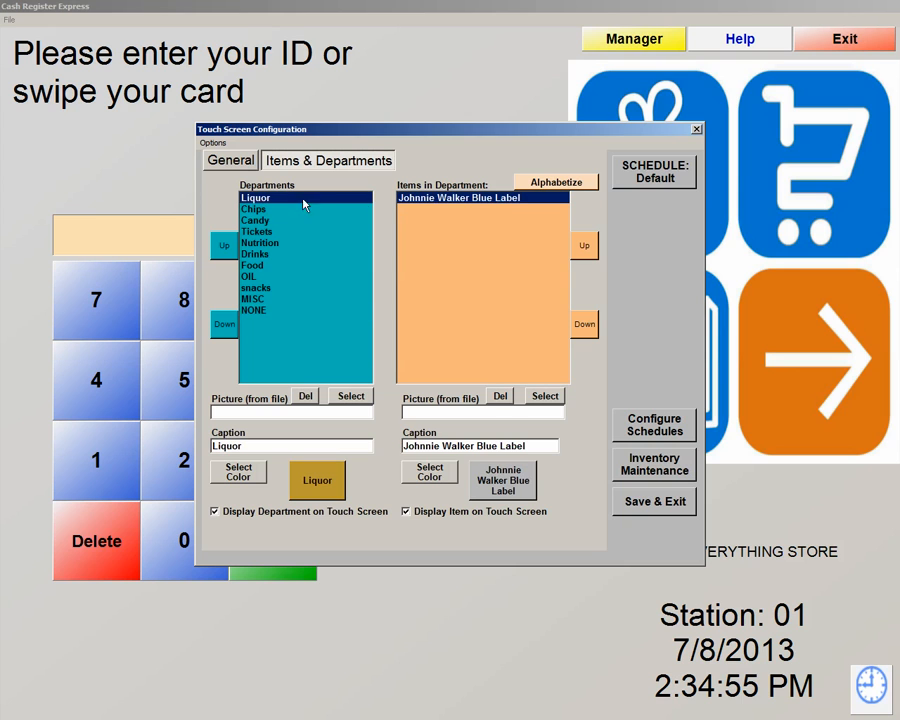
click(256, 232)
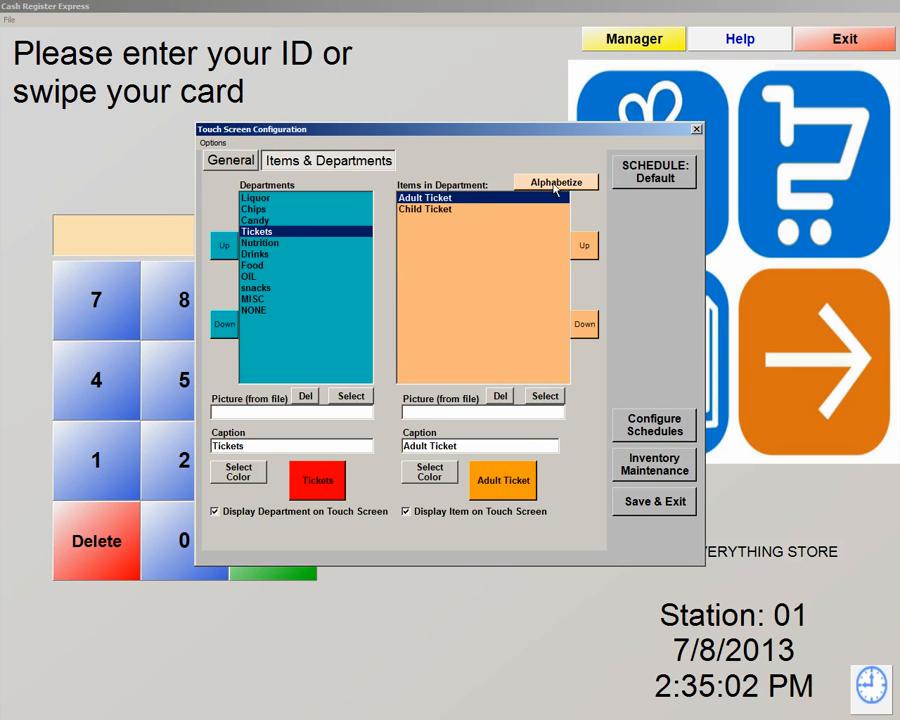
click(256, 243)
click(240, 473)
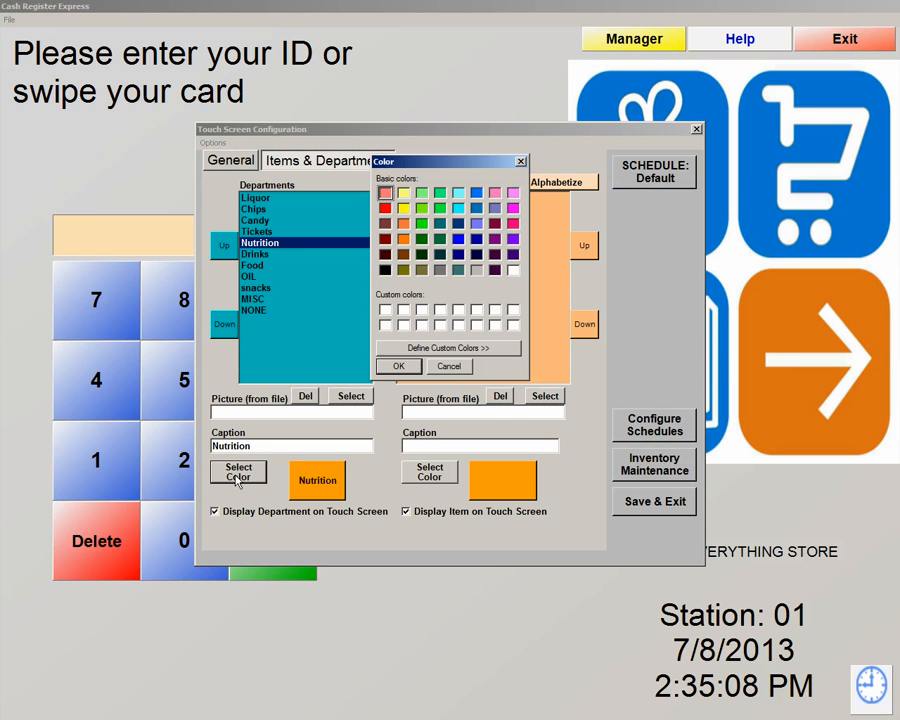
Define a custom teal colour and apply it to the Nutrition department button
click(444, 353)
drag(546, 179, 592, 204)
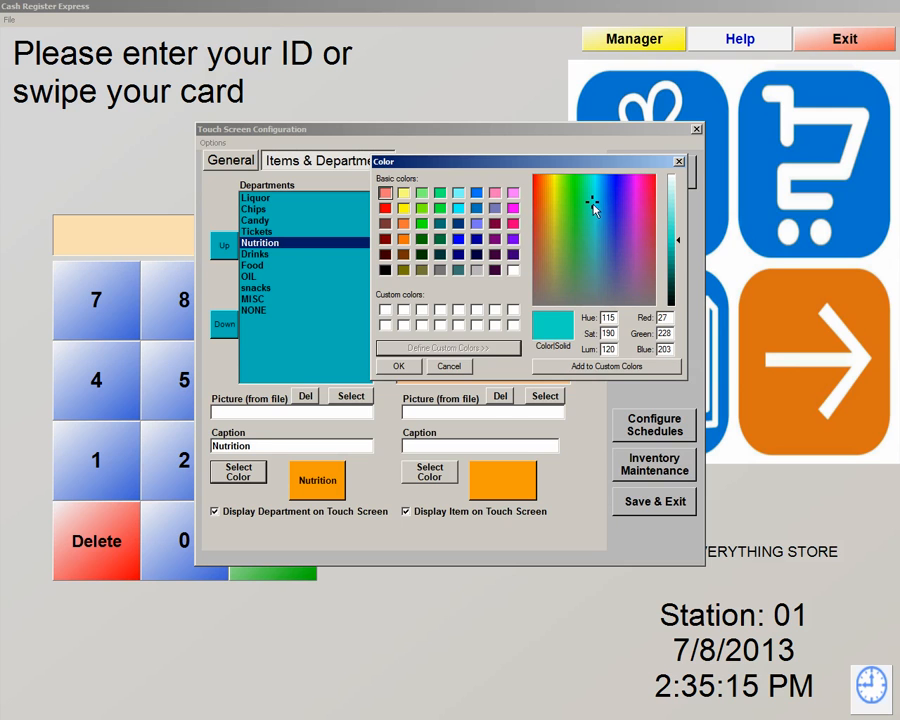
click(607, 366)
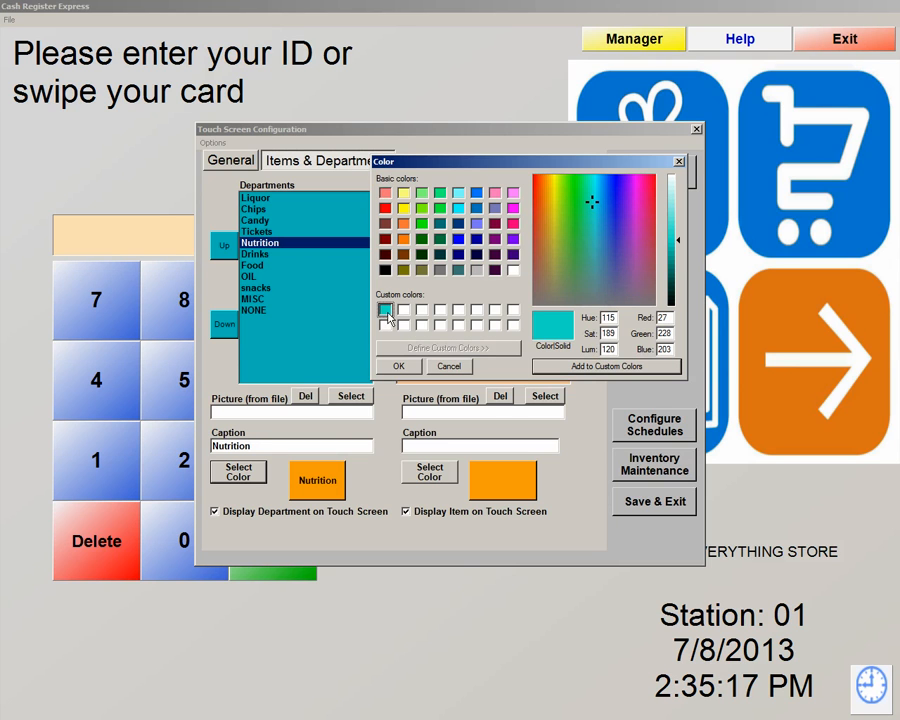
click(399, 366)
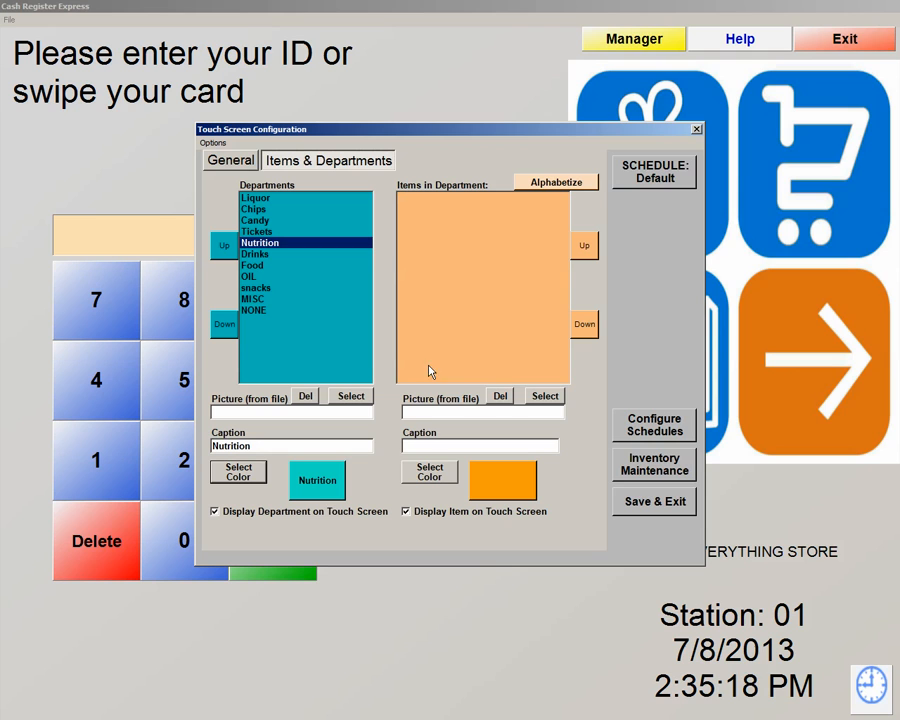
click(255, 254)
click(253, 265)
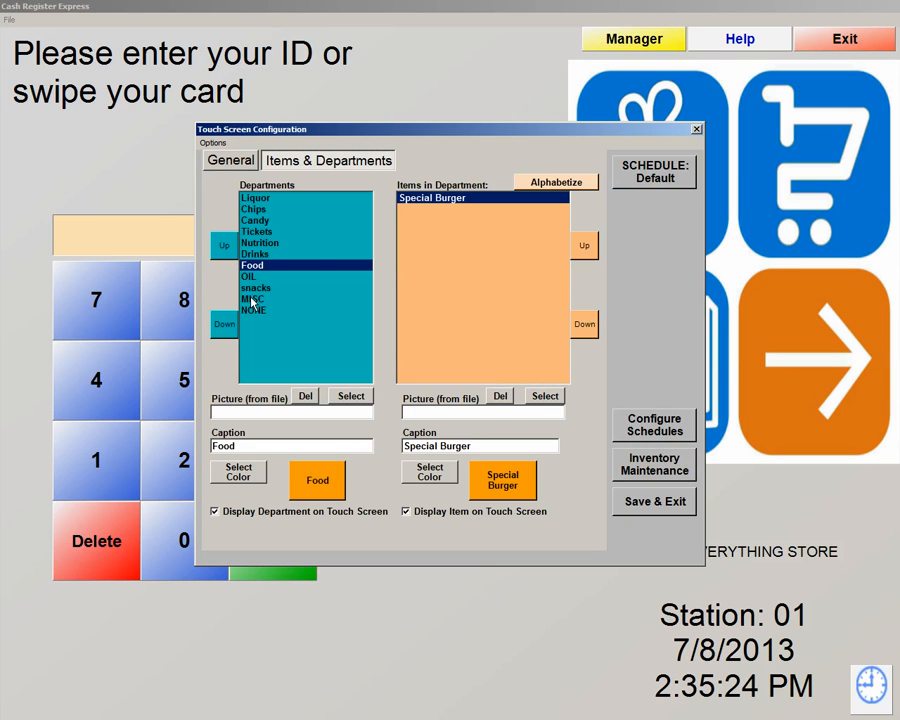
Review Liquor's button picture and menu schedule options unchanged, then Save & Exit the configuration
click(255, 200)
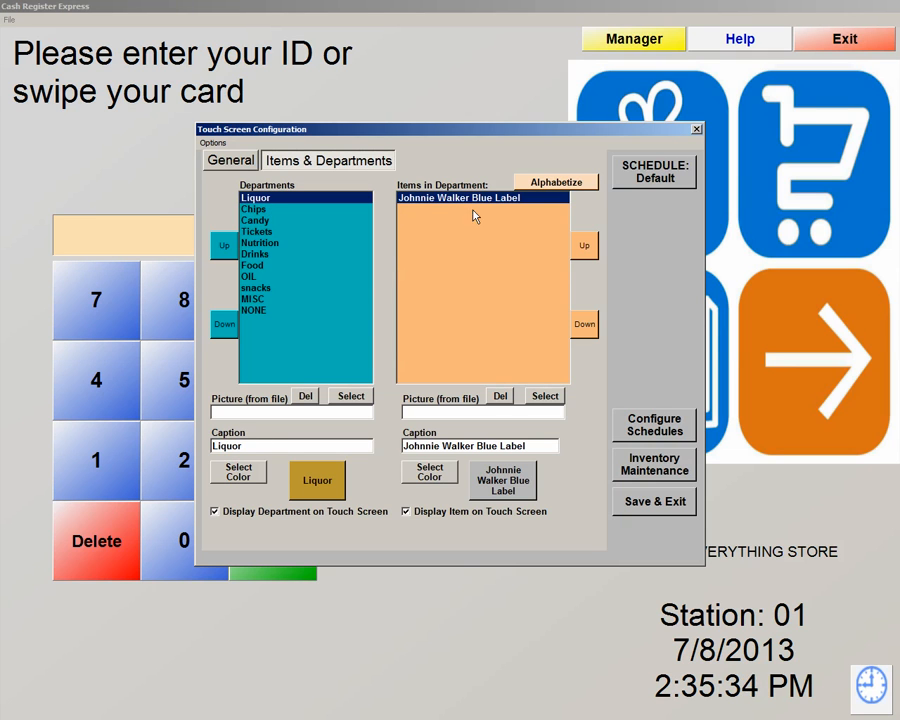
click(545, 397)
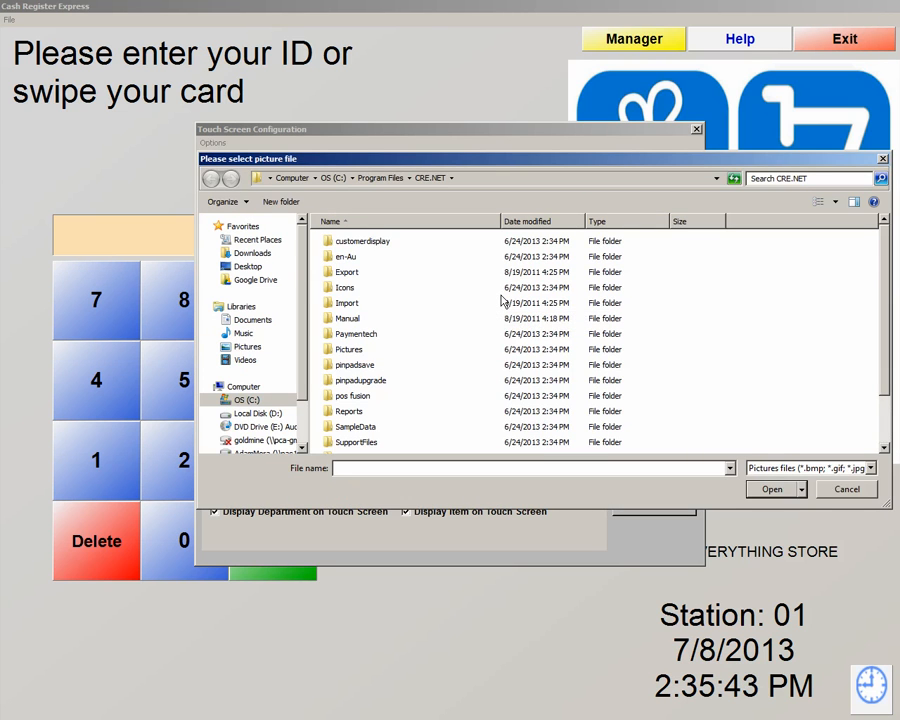
click(844, 490)
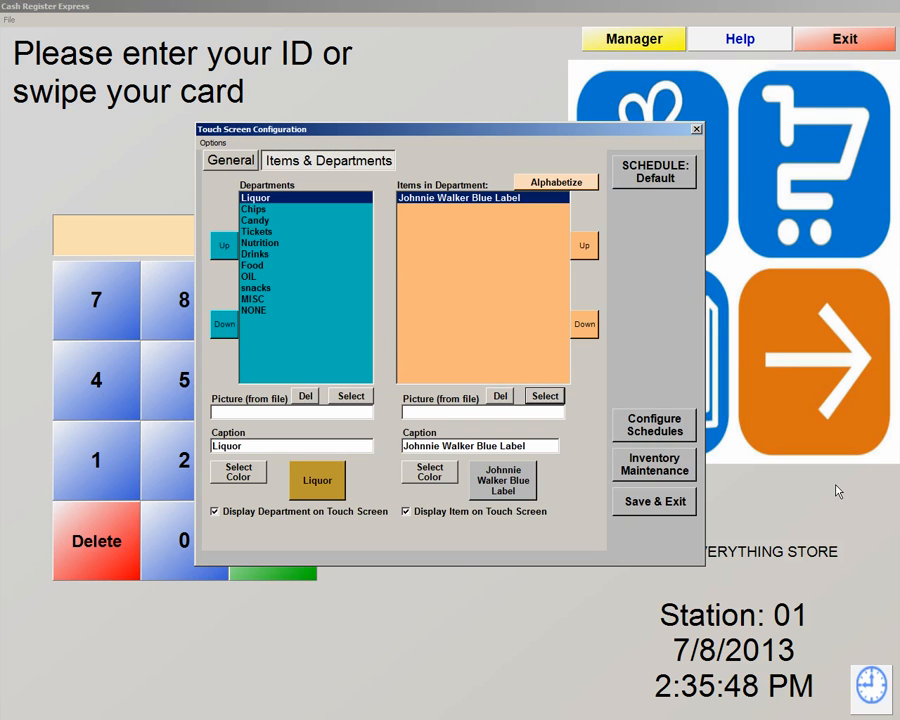
click(658, 186)
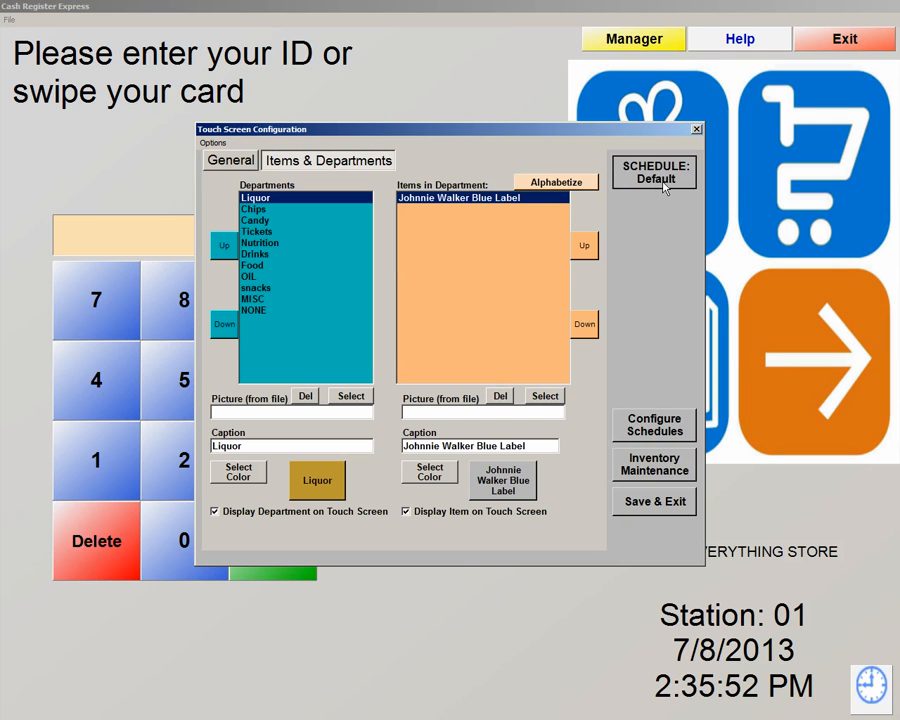
click(656, 428)
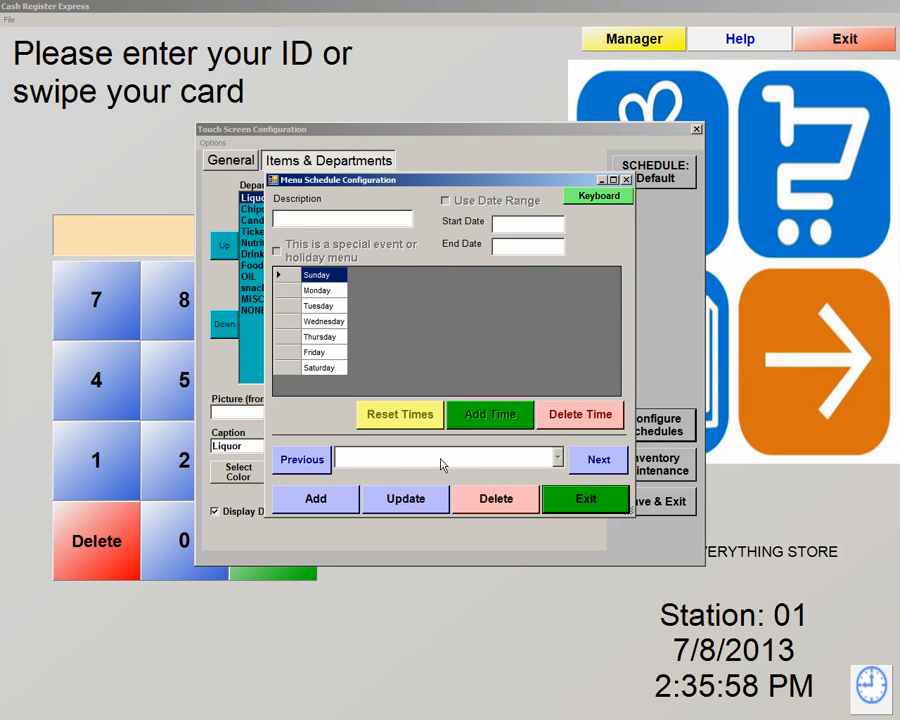
click(597, 501)
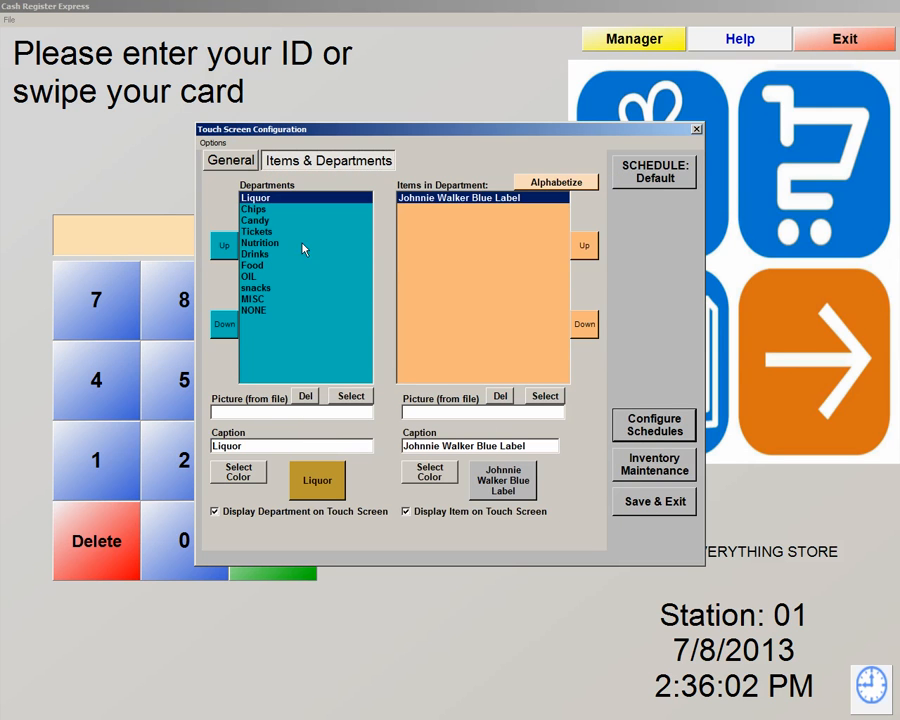
click(650, 504)
Sign in to the sales screen with the cashier ID and password
click(660, 381)
text(01)
key(Return)
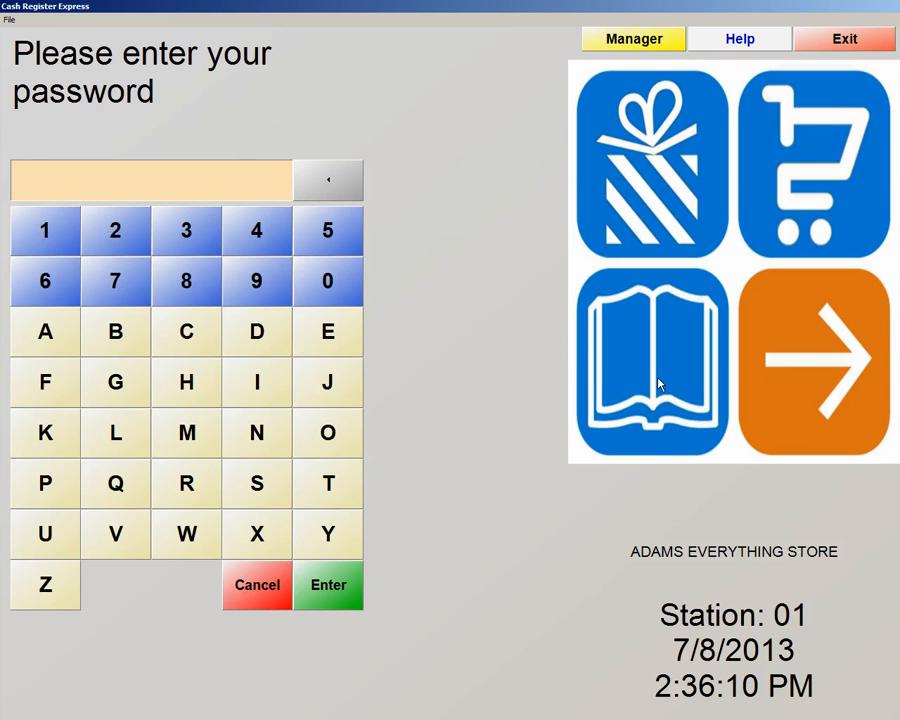
text(admin)
key(Return)
Show the touch-screen departments and page through both pages of buttons
click(746, 270)
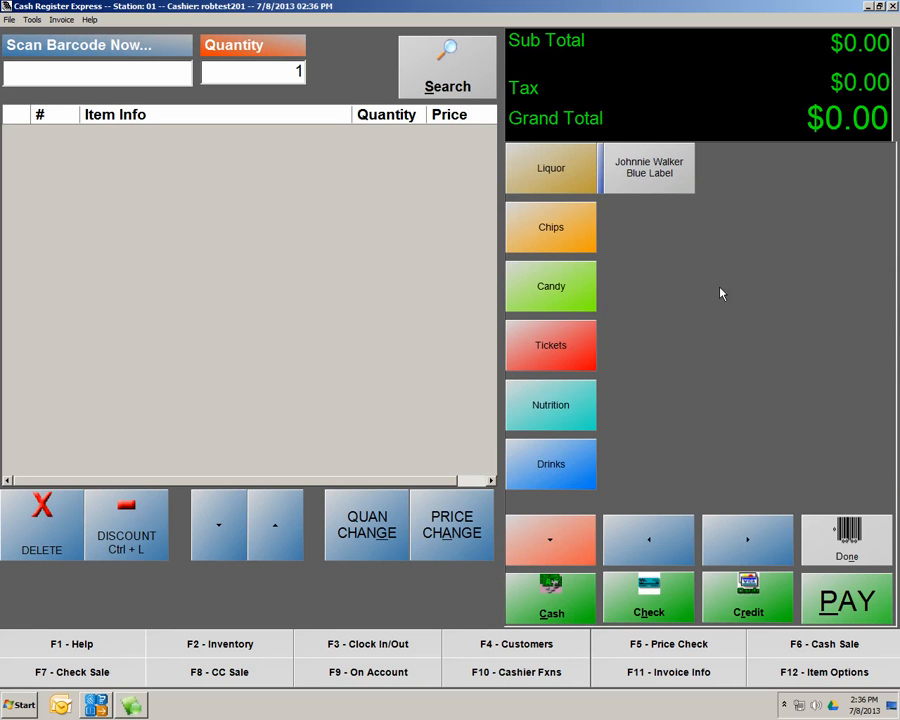
click(548, 402)
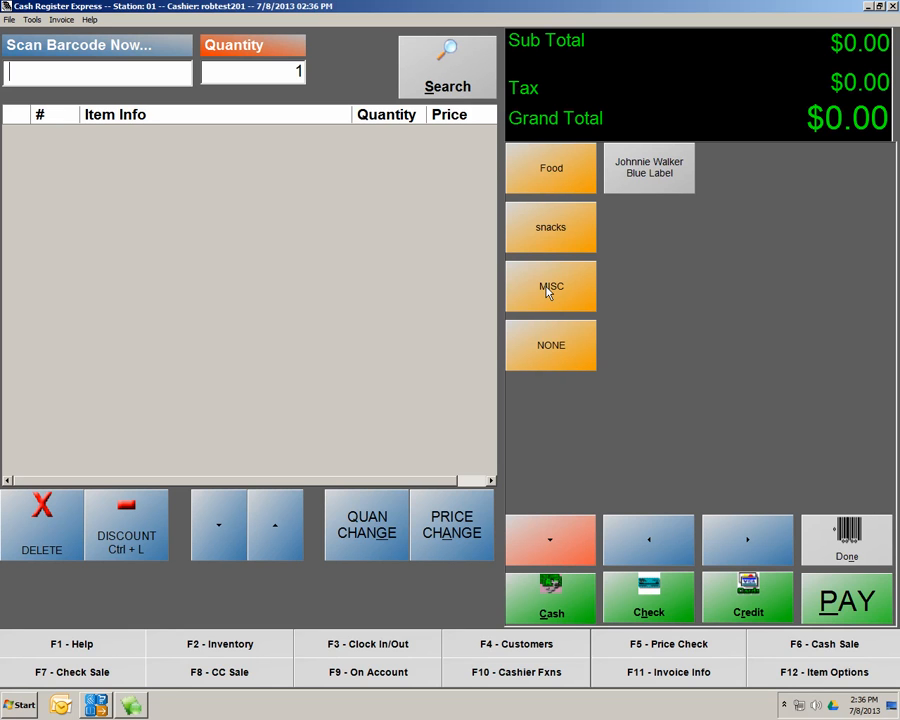
click(563, 545)
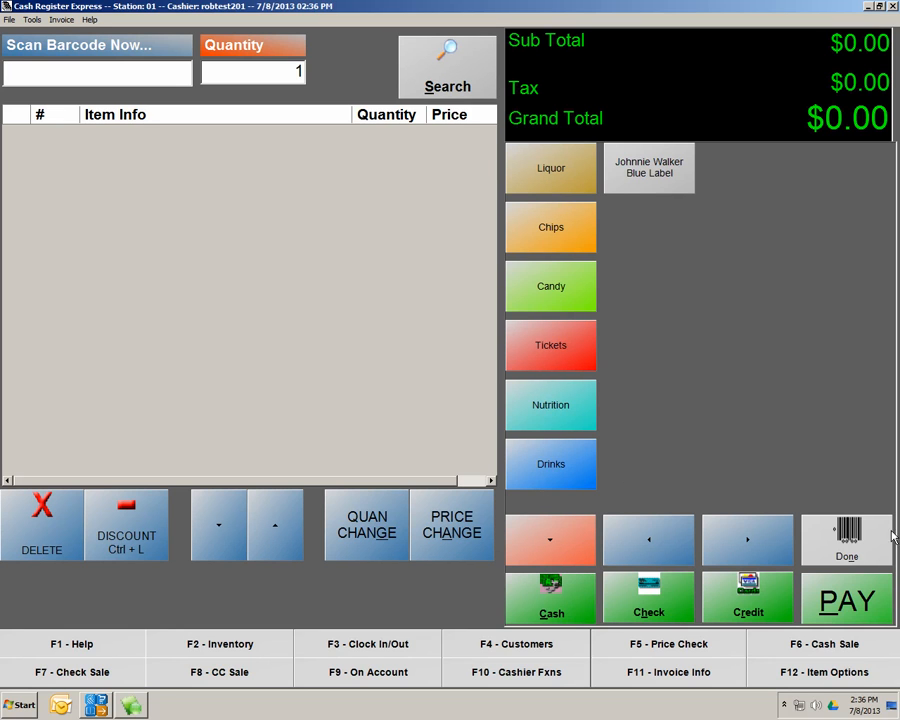
Reopen Touch Screen Configuration through Options > Administrative > Setup on Items & Departments
click(840, 545)
click(843, 262)
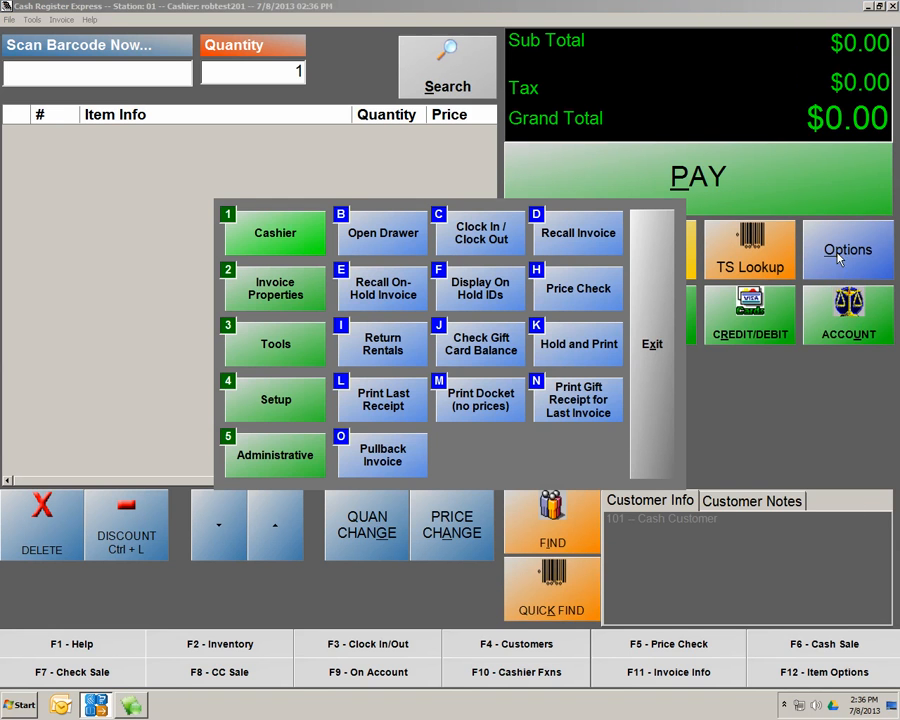
click(287, 462)
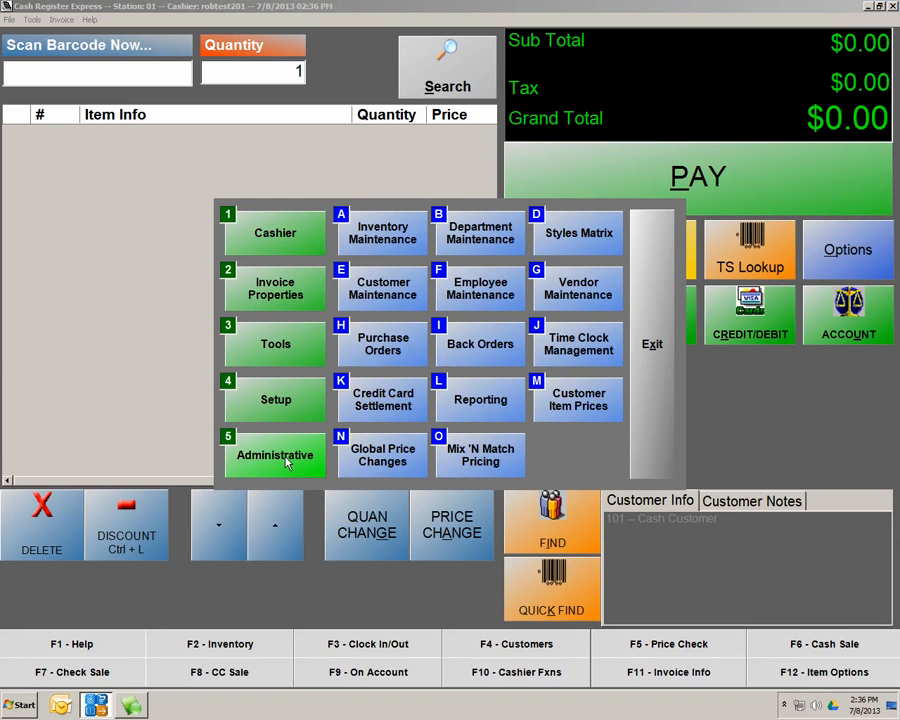
click(292, 401)
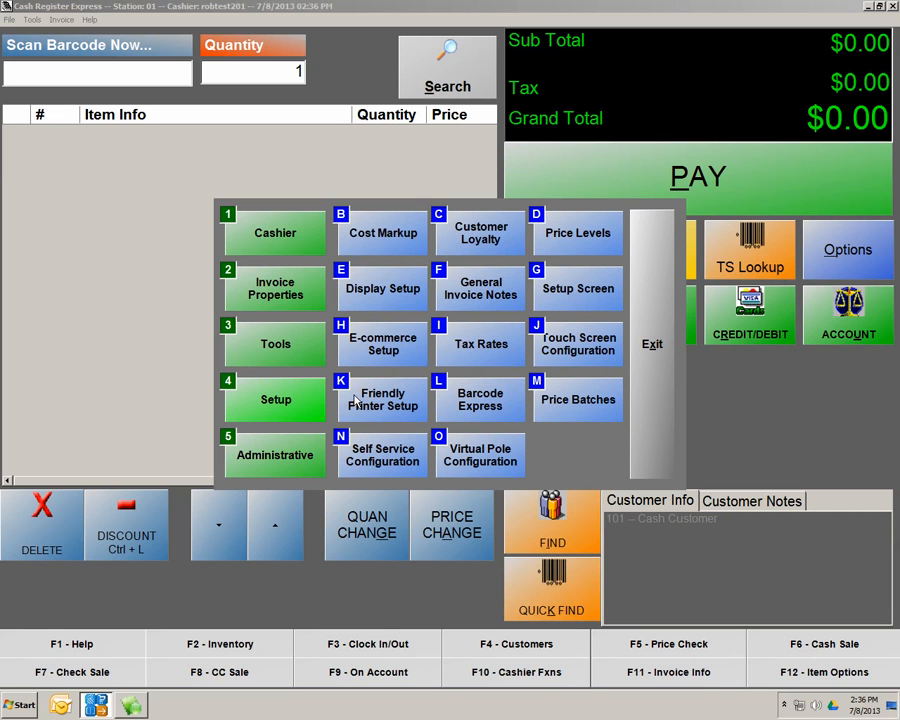
click(590, 346)
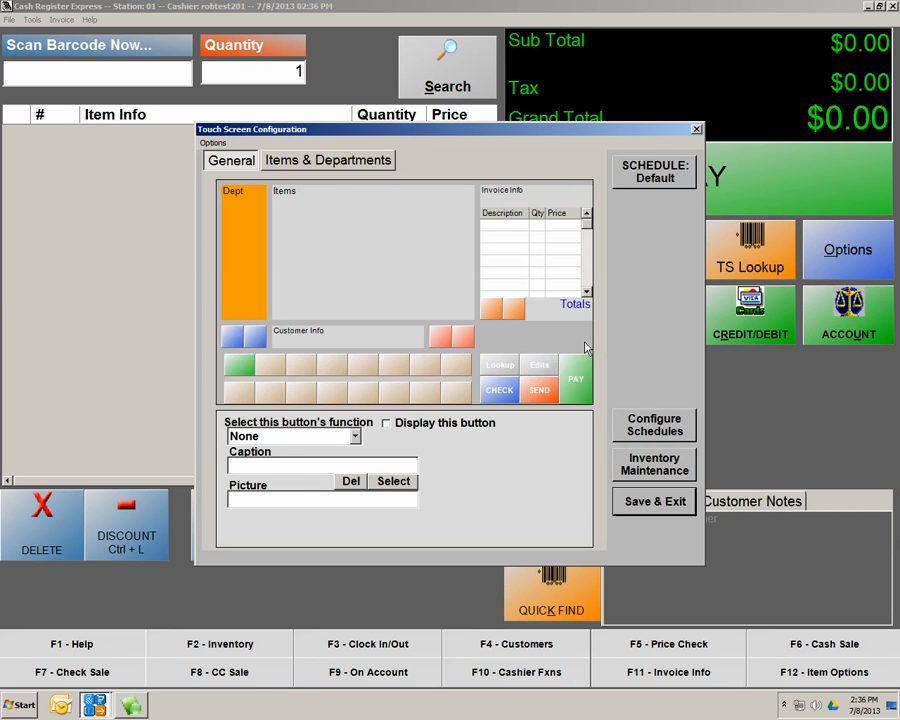
click(328, 162)
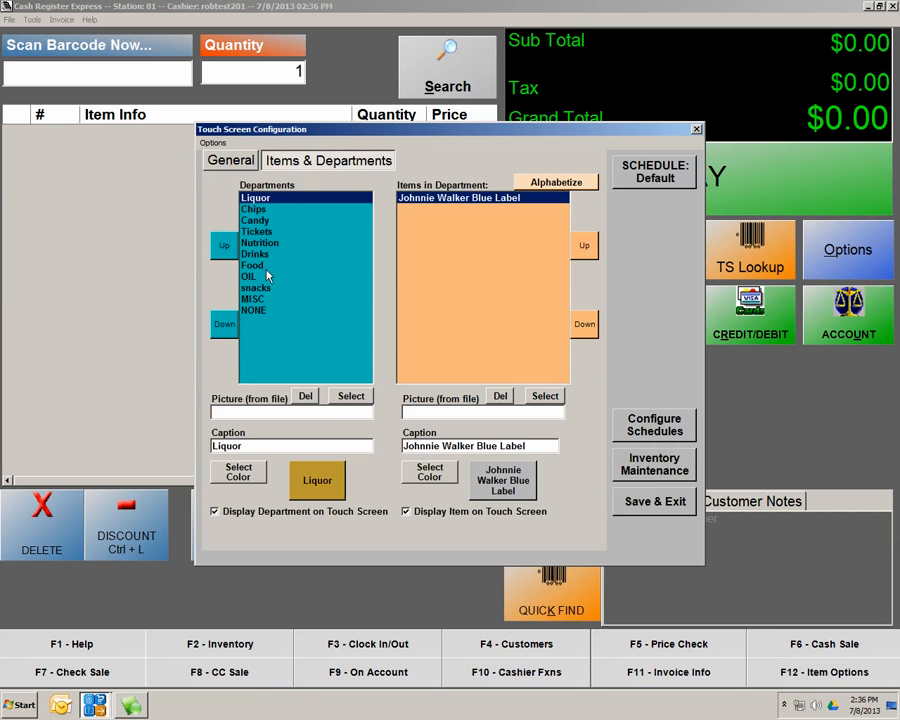
Move Tickets down three places and back up after Candy, then Save & Exit
click(256, 288)
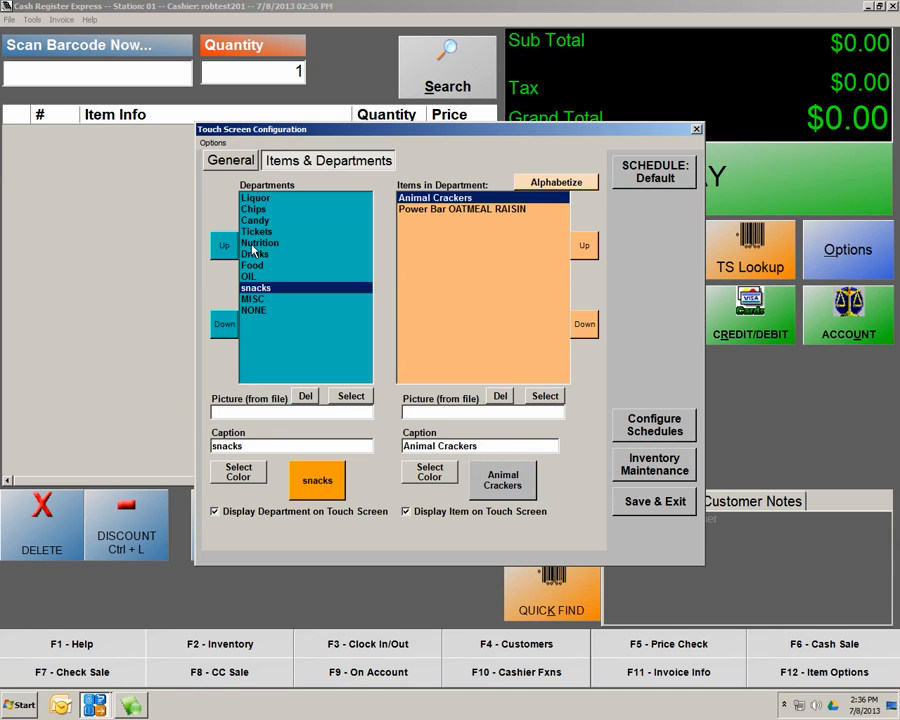
click(254, 243)
click(257, 231)
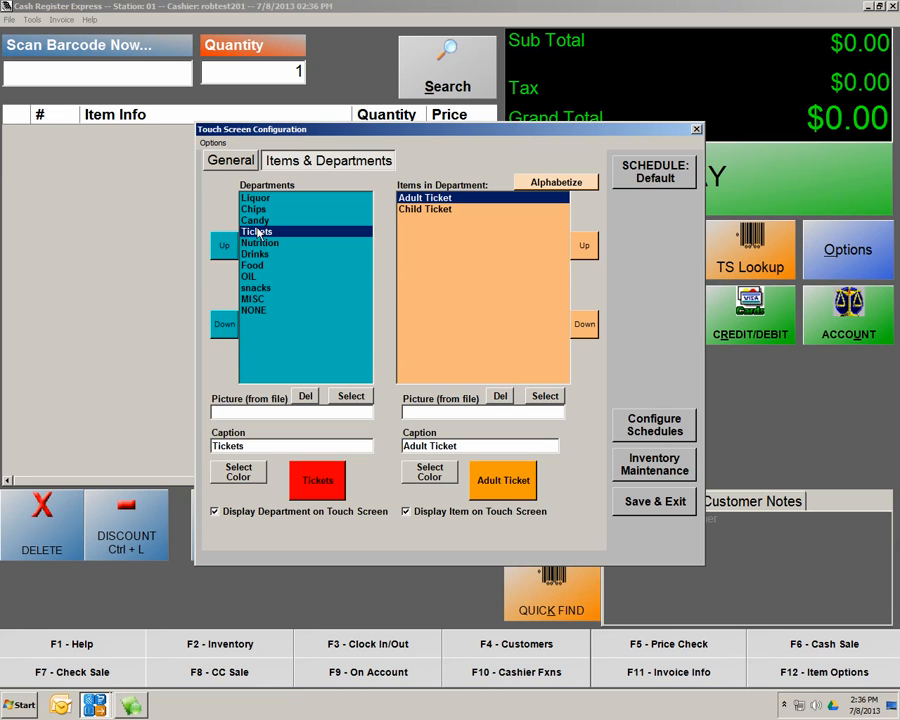
click(226, 322)
click(226, 322)
click(226, 322)
click(223, 252)
click(223, 252)
click(223, 252)
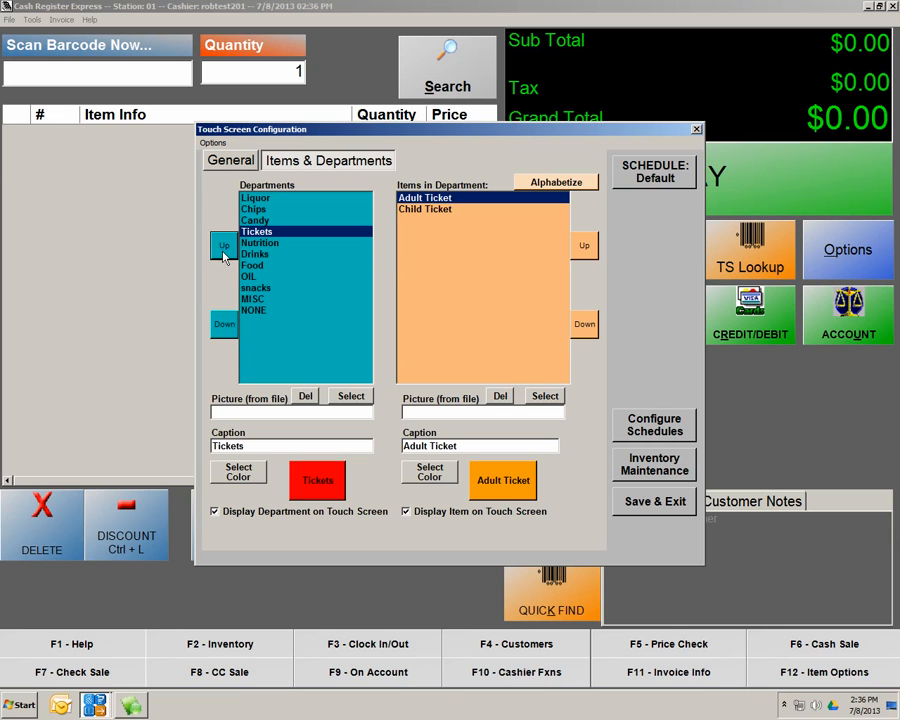
click(654, 503)
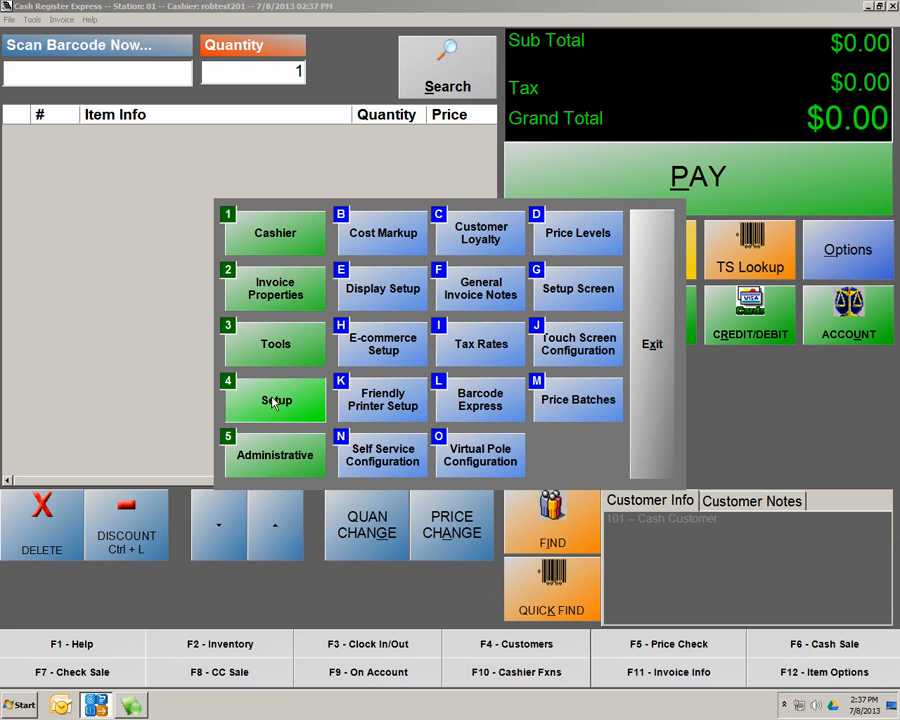
Enable Perform BatchSettlement On EndofDay under Payment Processing > Other Options and Update
click(580, 292)
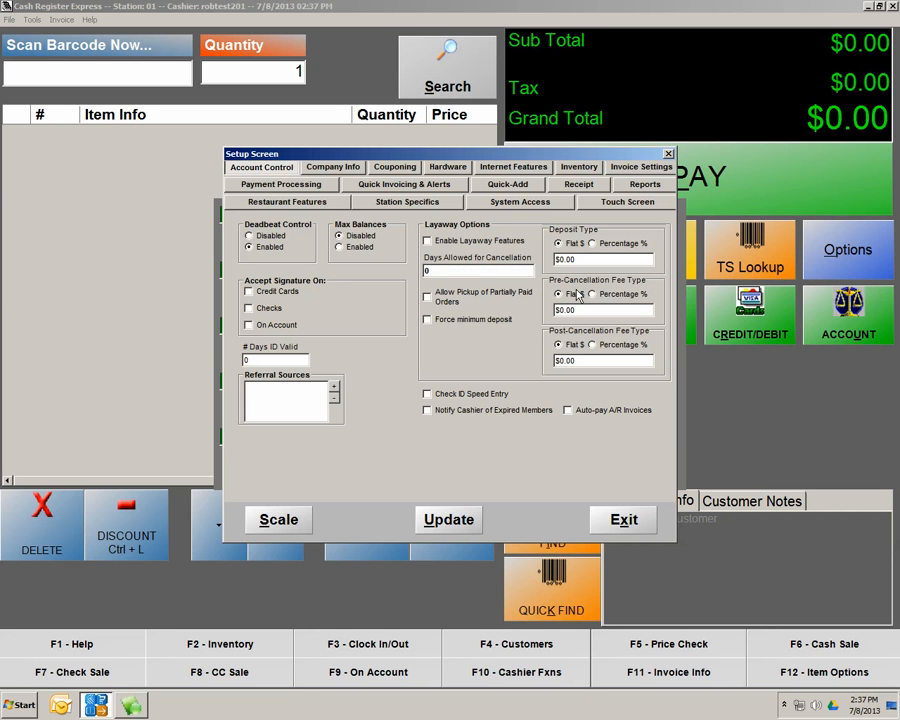
click(266, 189)
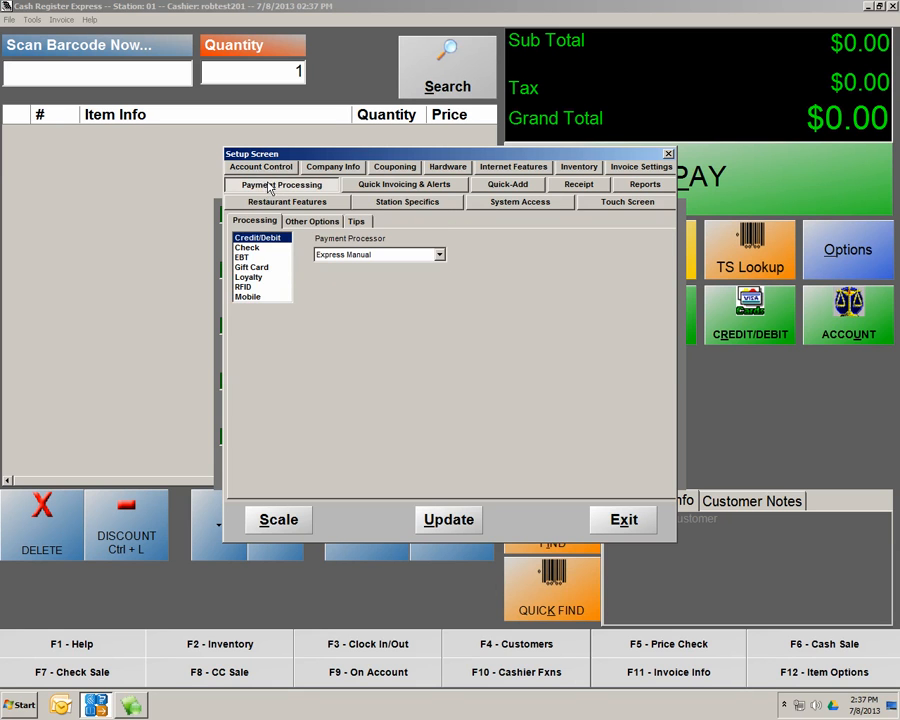
click(311, 223)
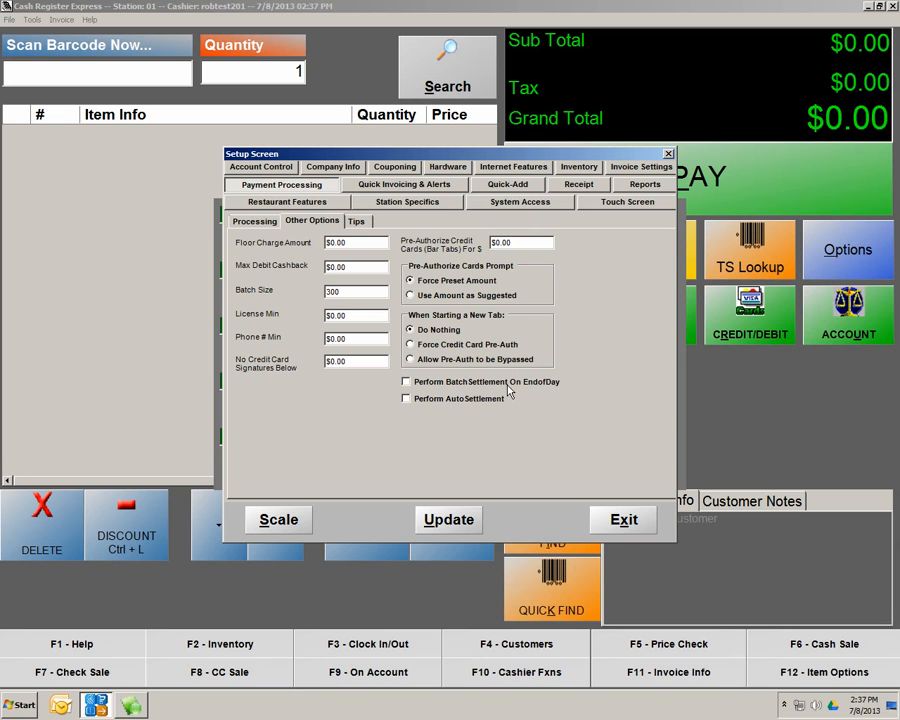
click(406, 382)
click(454, 528)
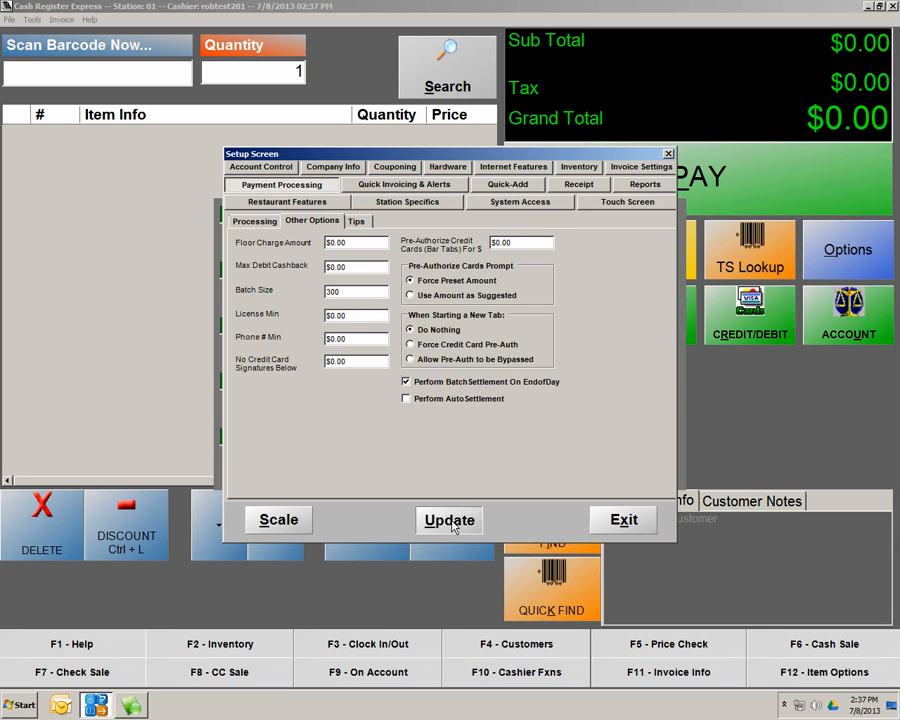
click(248, 455)
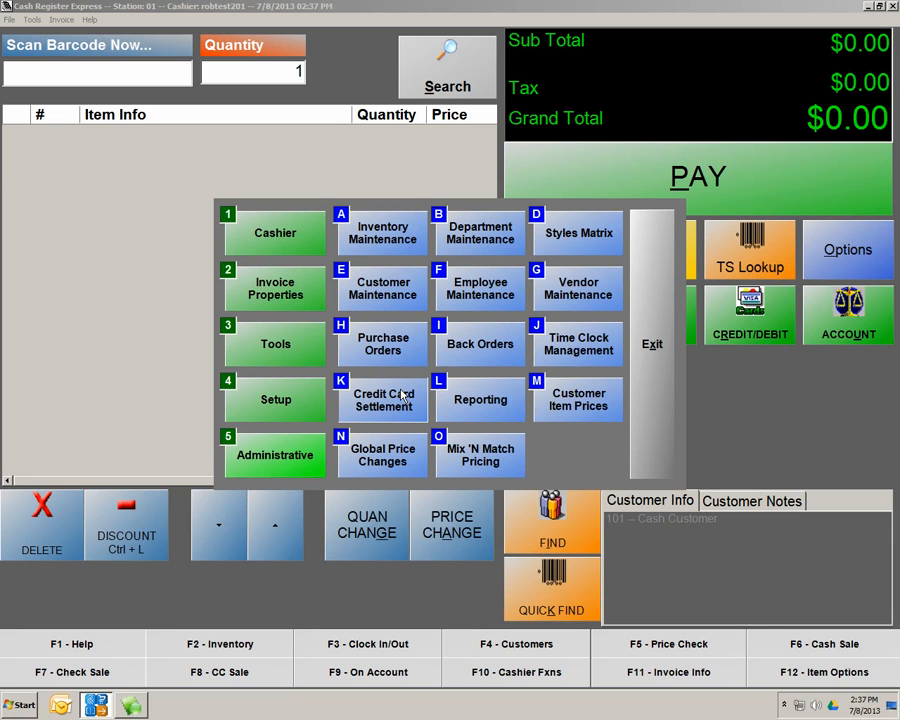
Review the Credit Card Settlement and Tools options, then exit to the Station 01 sign-in screen
click(403, 396)
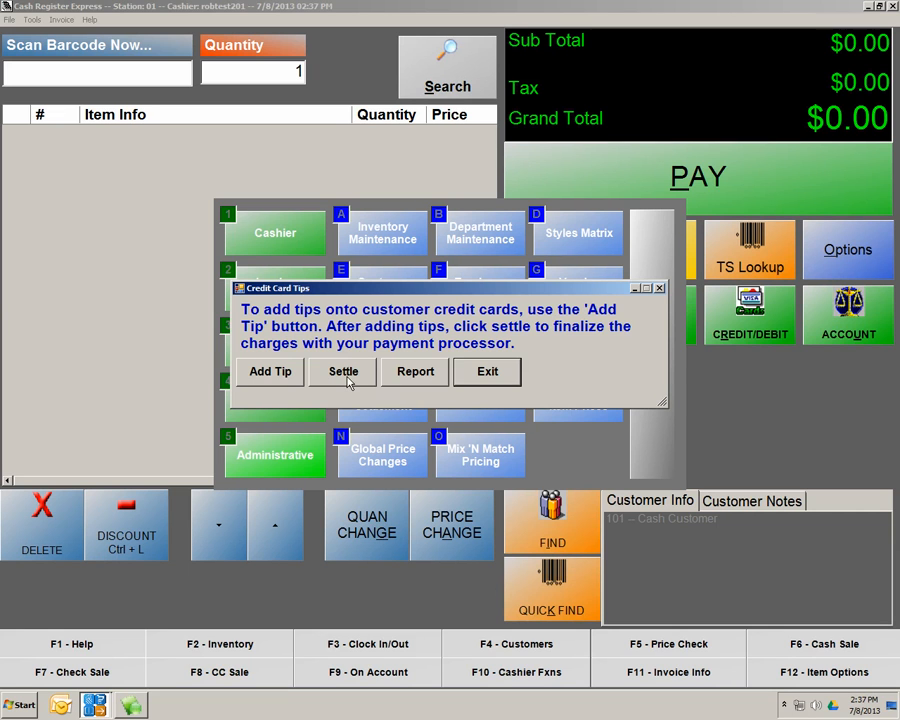
click(483, 372)
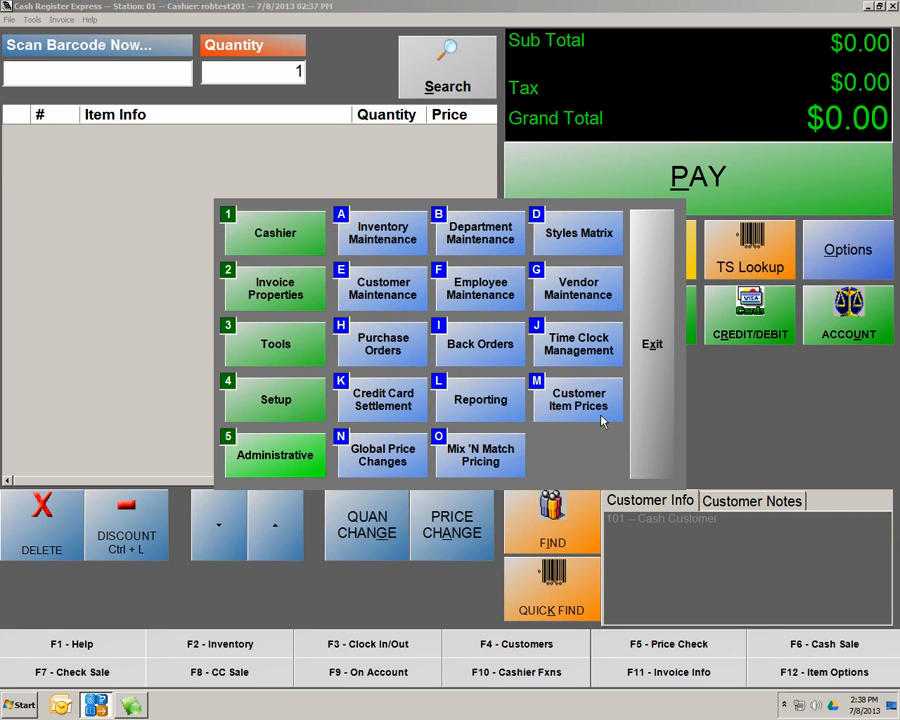
click(262, 342)
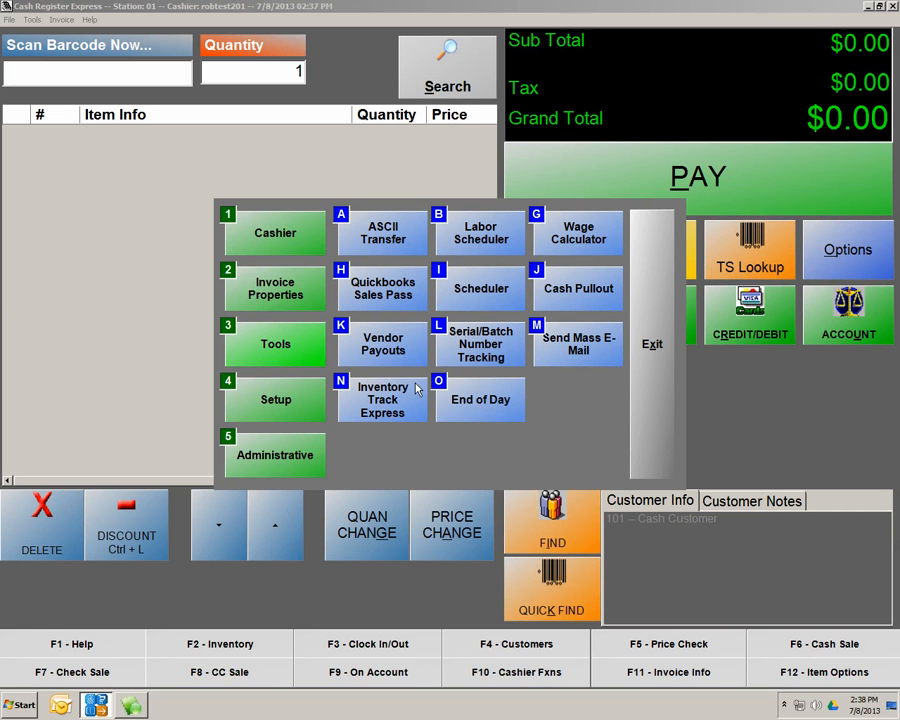
click(643, 305)
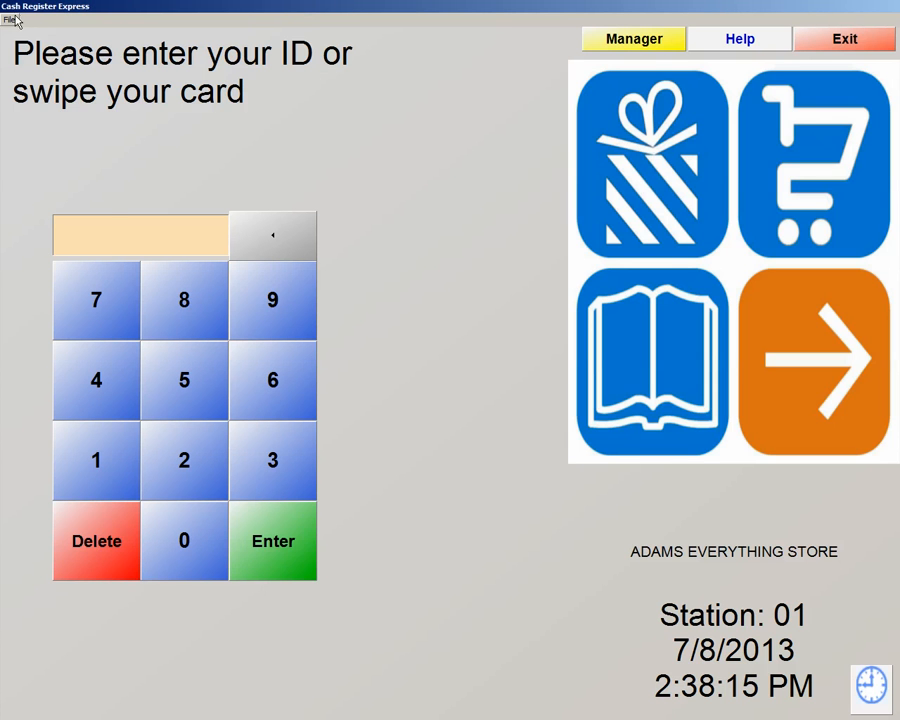
Run End of Day with the password and cashier ID, confirming $457.35 as the actual deposit
click(12, 19)
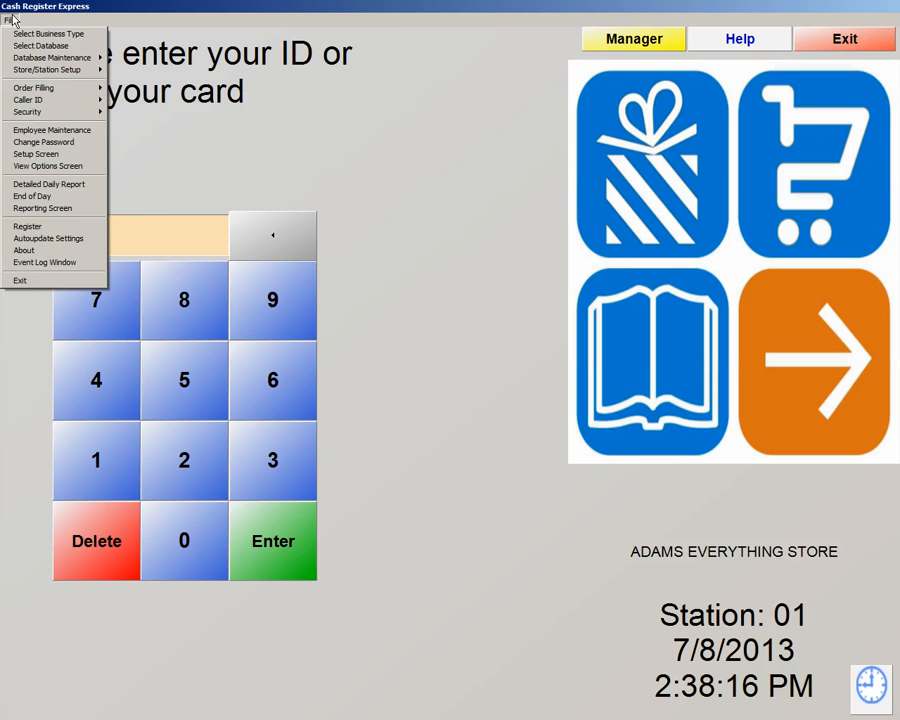
click(35, 197)
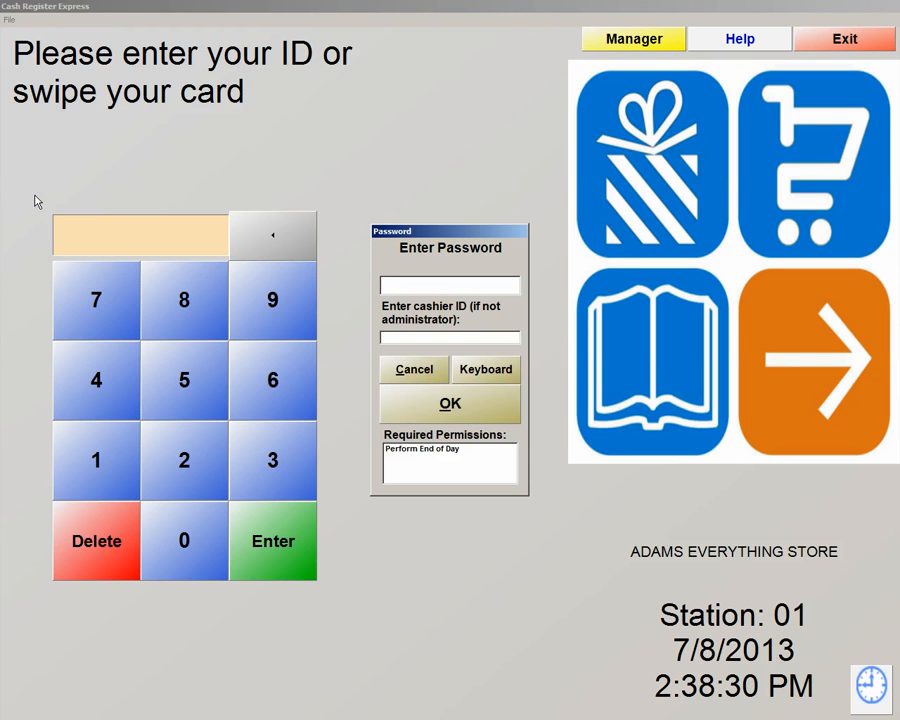
text(*****)
key(Tab)
text(**)
click(440, 362)
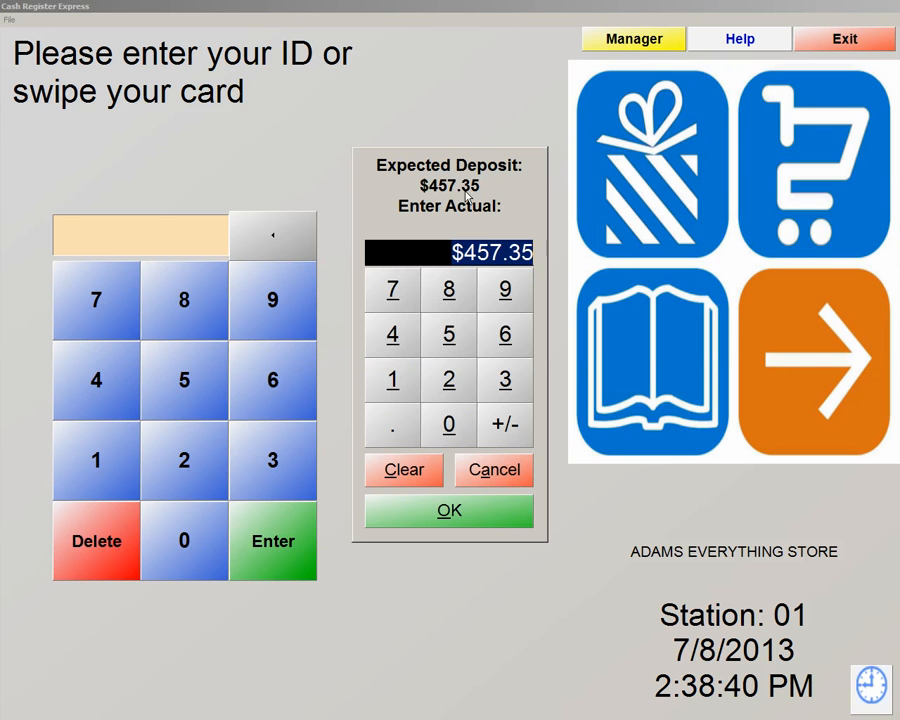
click(452, 513)
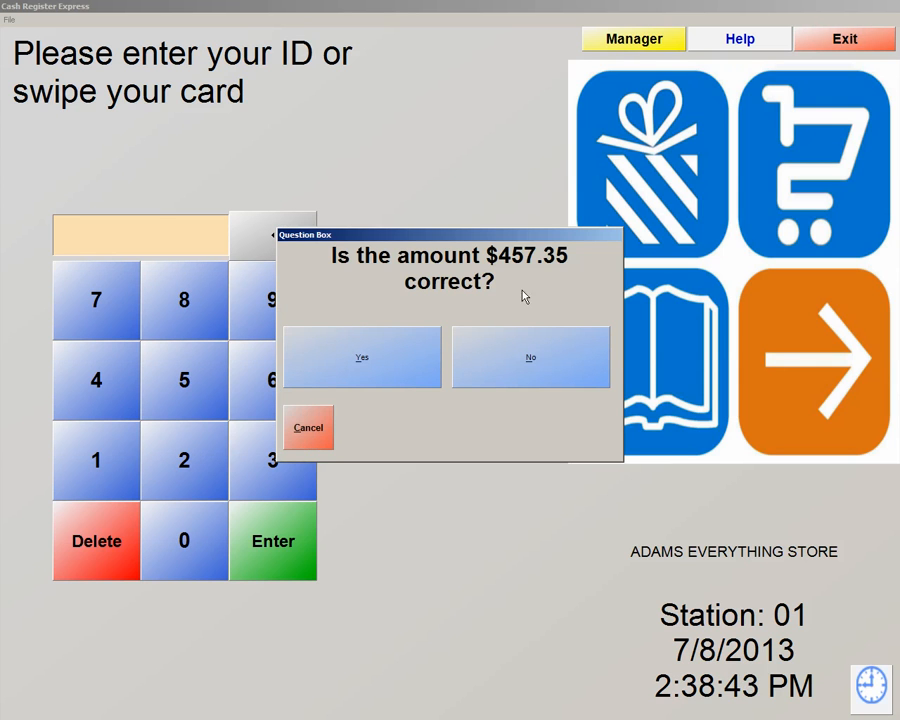
click(377, 372)
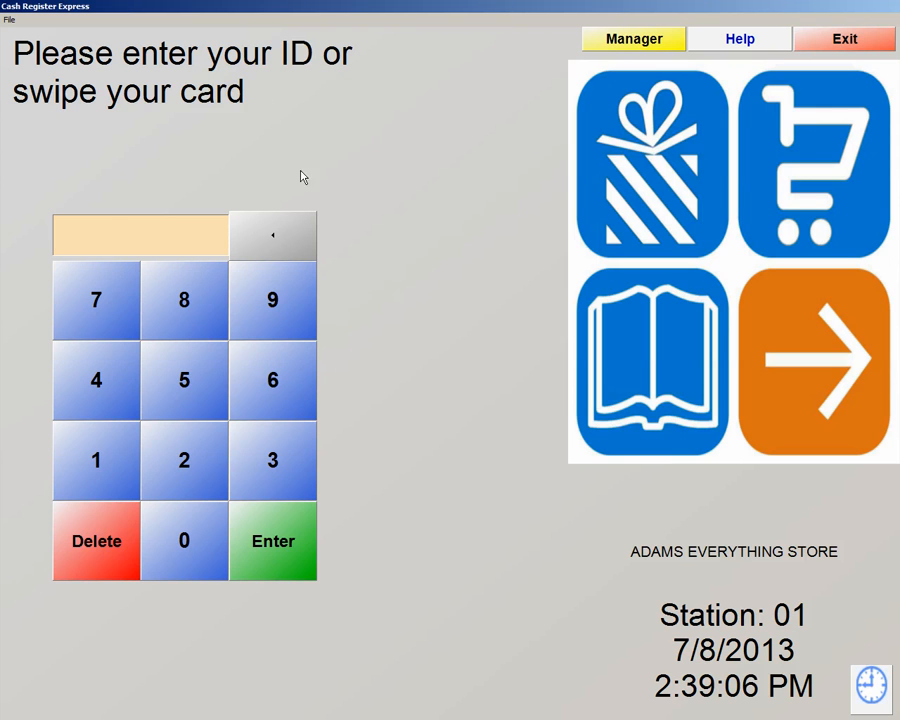
click(10, 19)
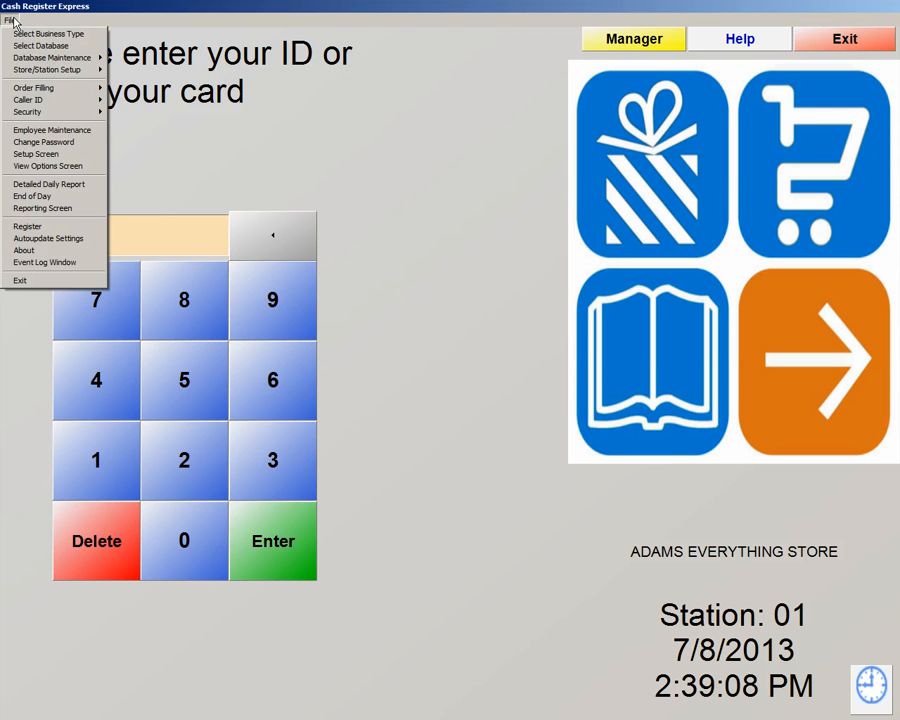
mouse_move(41, 62)
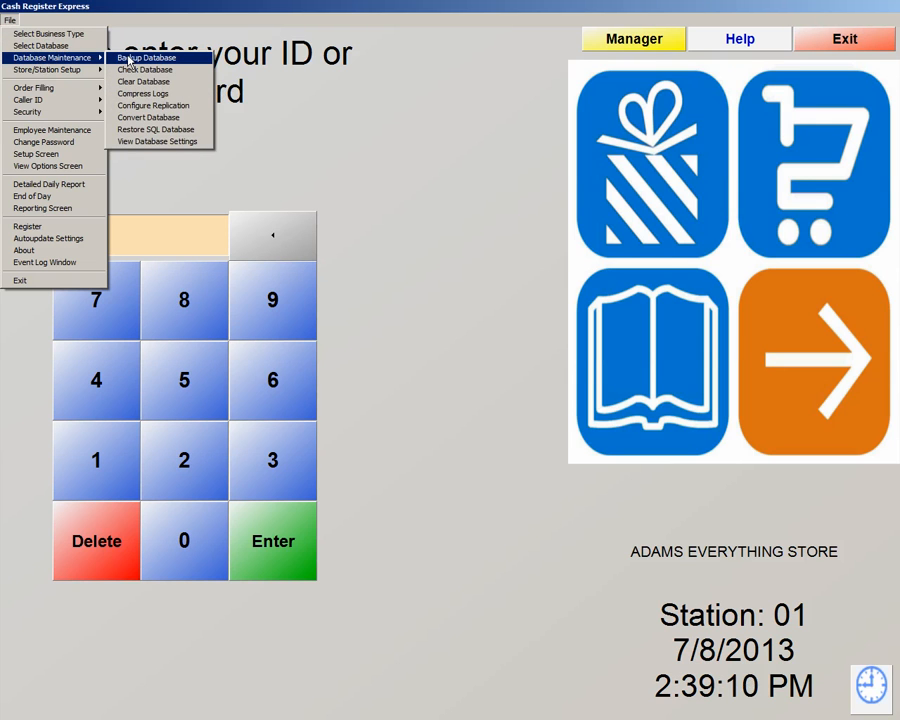
click(130, 58)
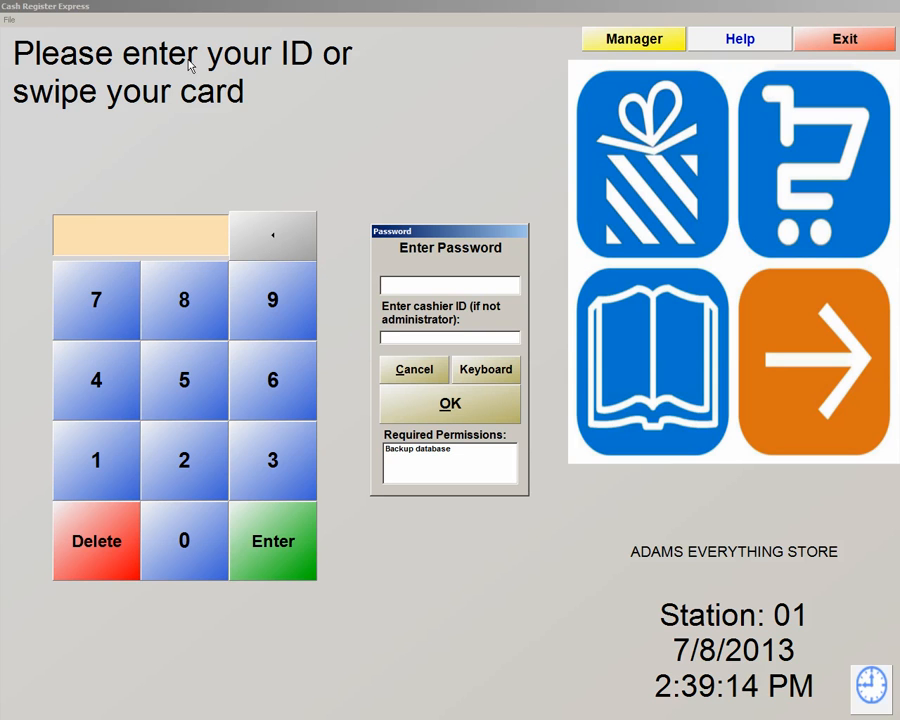
text(*****)
key(Tab)
text(**)
click(435, 408)
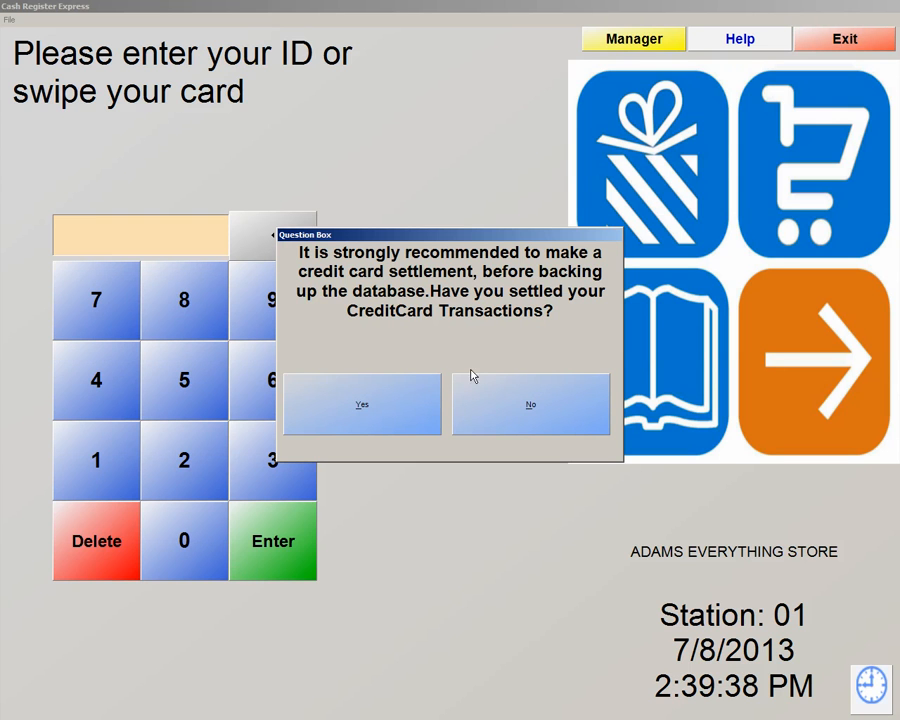
click(397, 410)
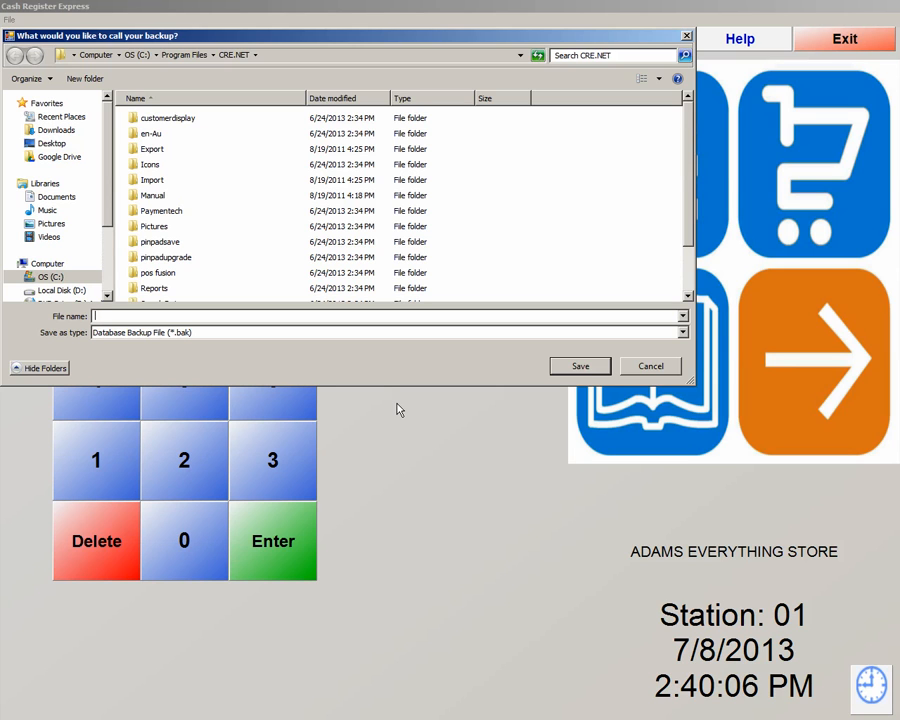
click(643, 367)
Start Backup Database with the password, confirming credit cards are already settled
click(10, 19)
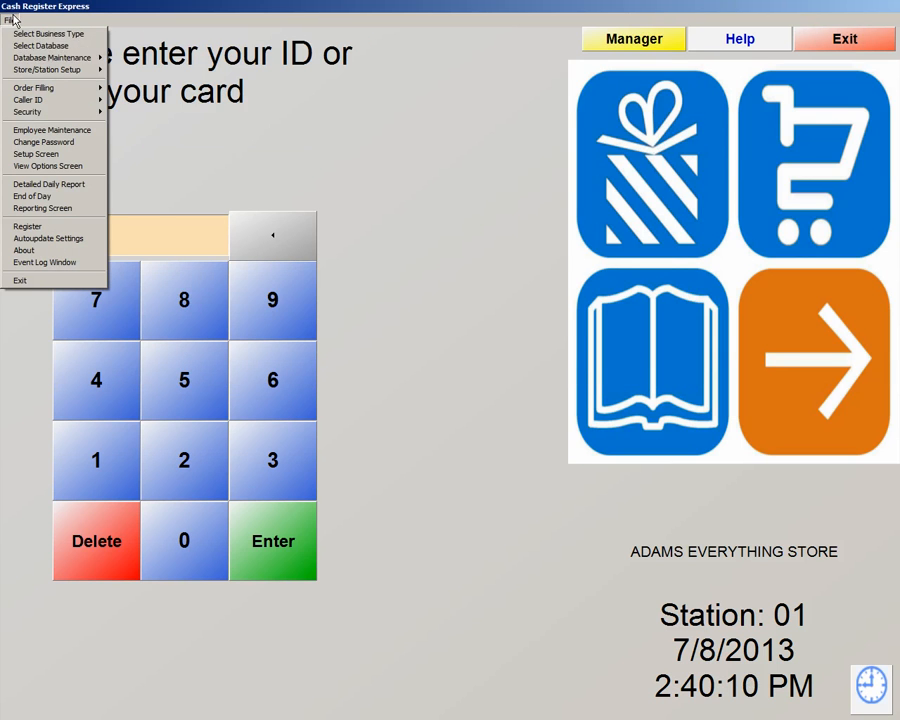
mouse_move(22, 58)
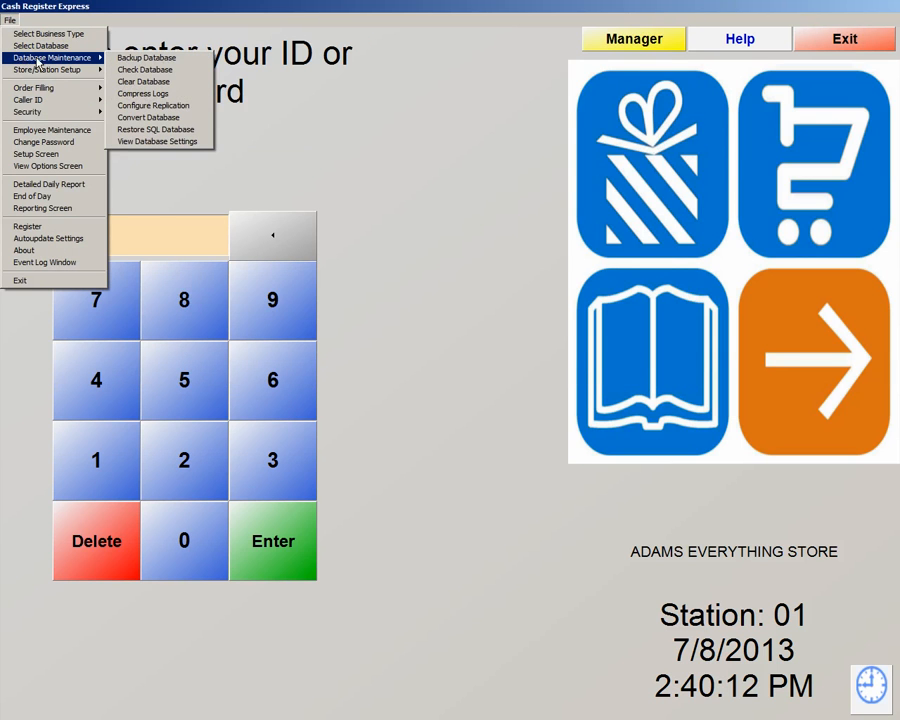
click(128, 64)
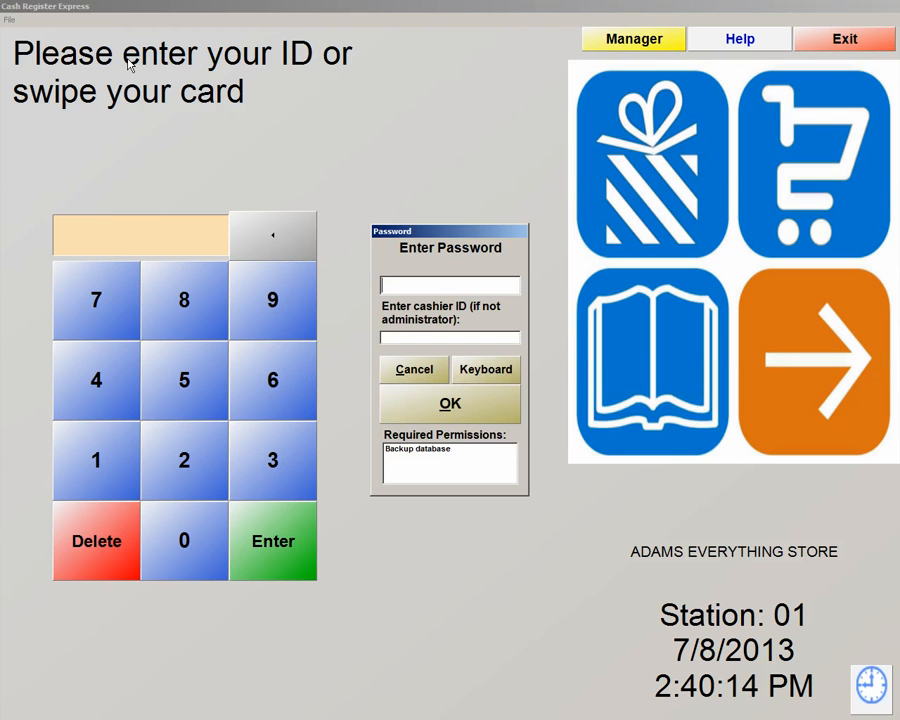
text(*****)
click(436, 403)
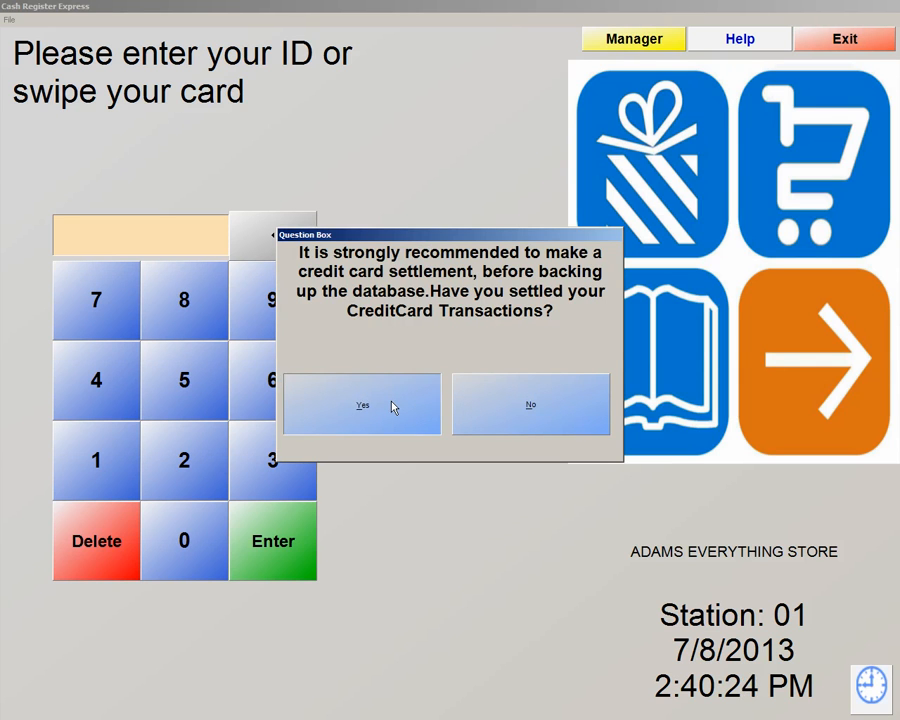
click(393, 406)
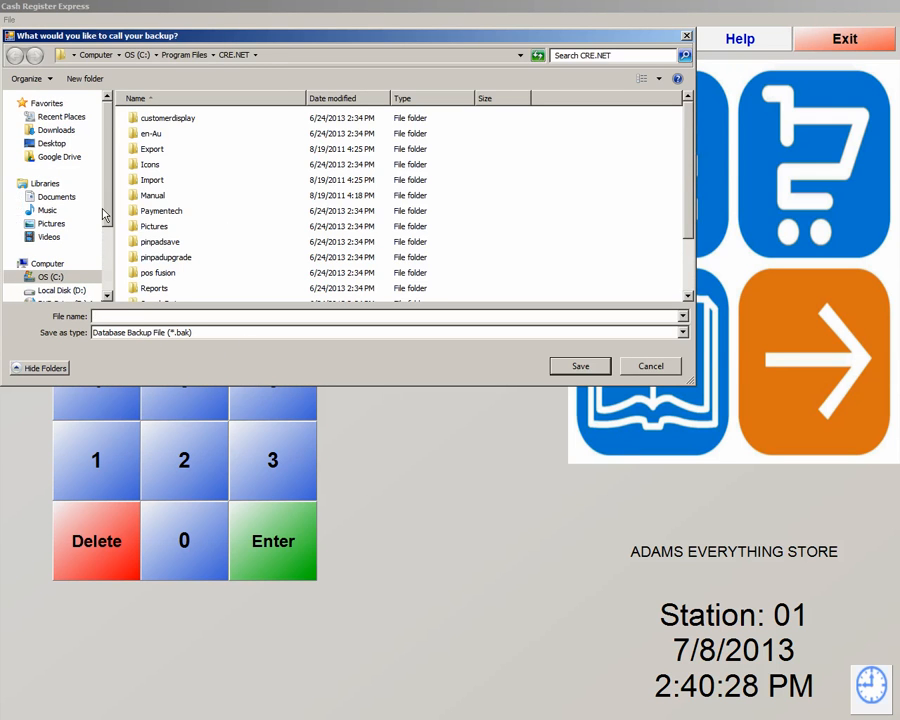
Save the backup to the Desktop as 782013240pm
click(52, 145)
click(110, 317)
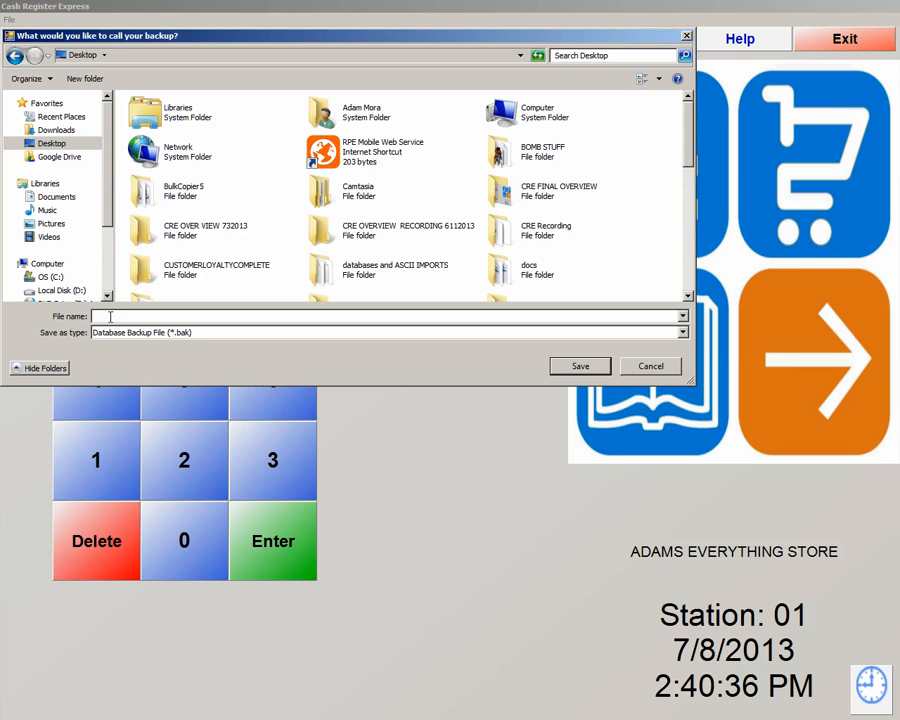
text(78)
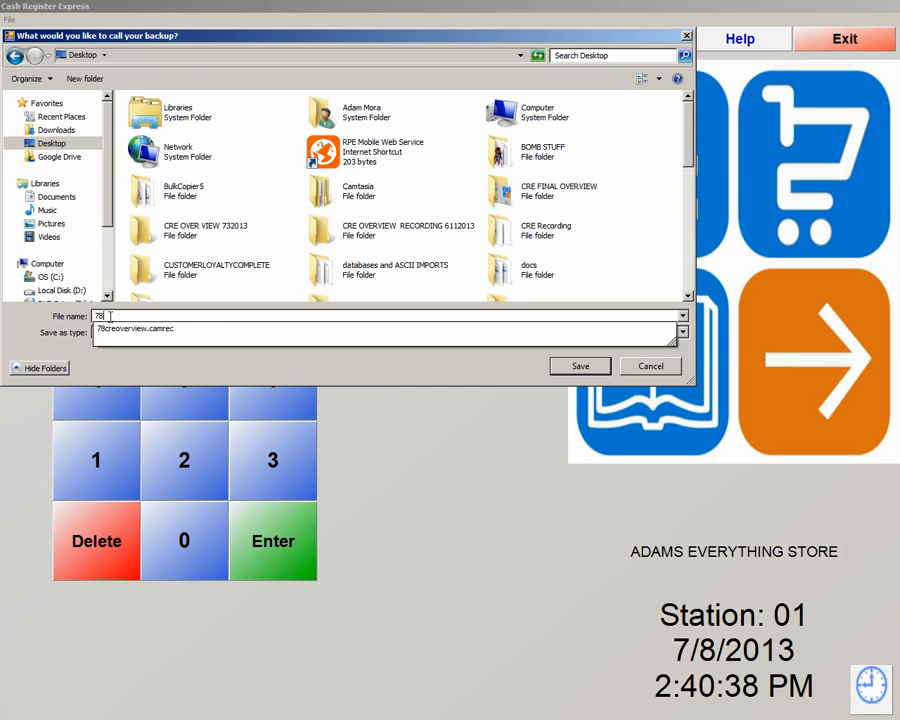
text(2013)
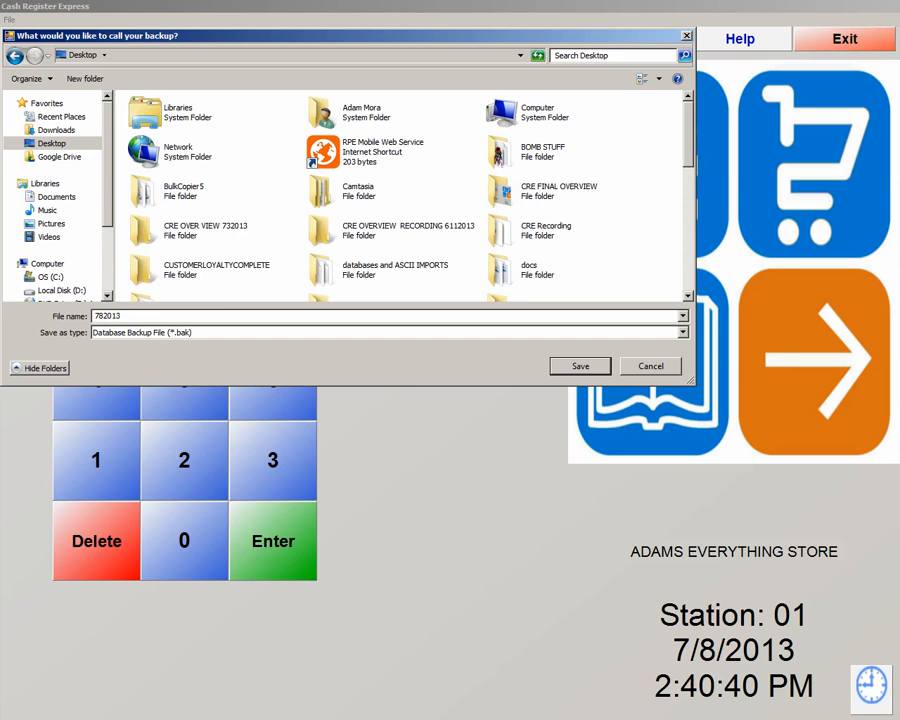
text(240pm)
click(583, 366)
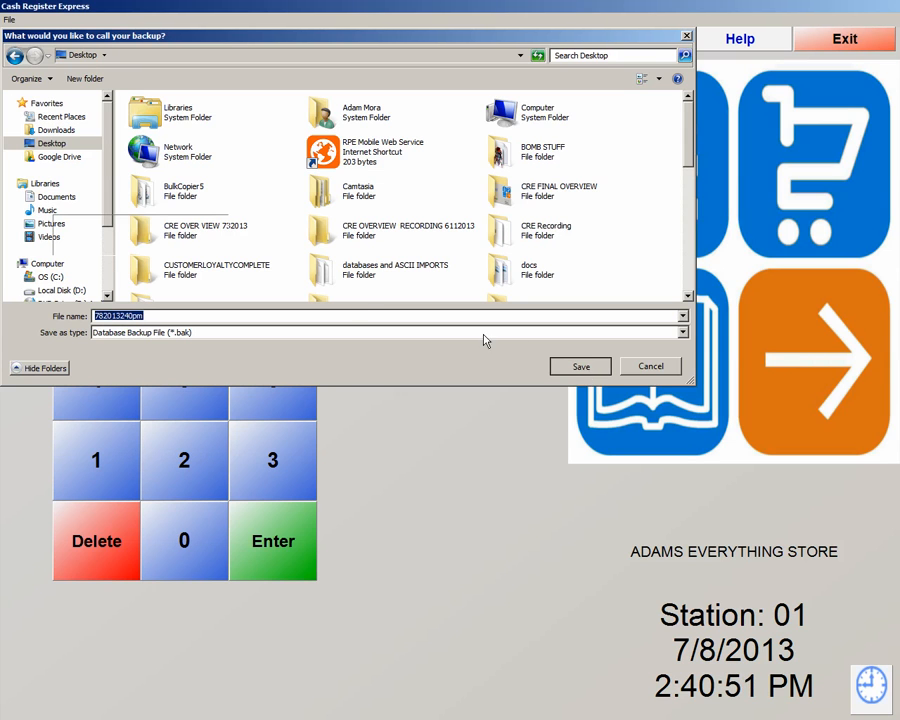